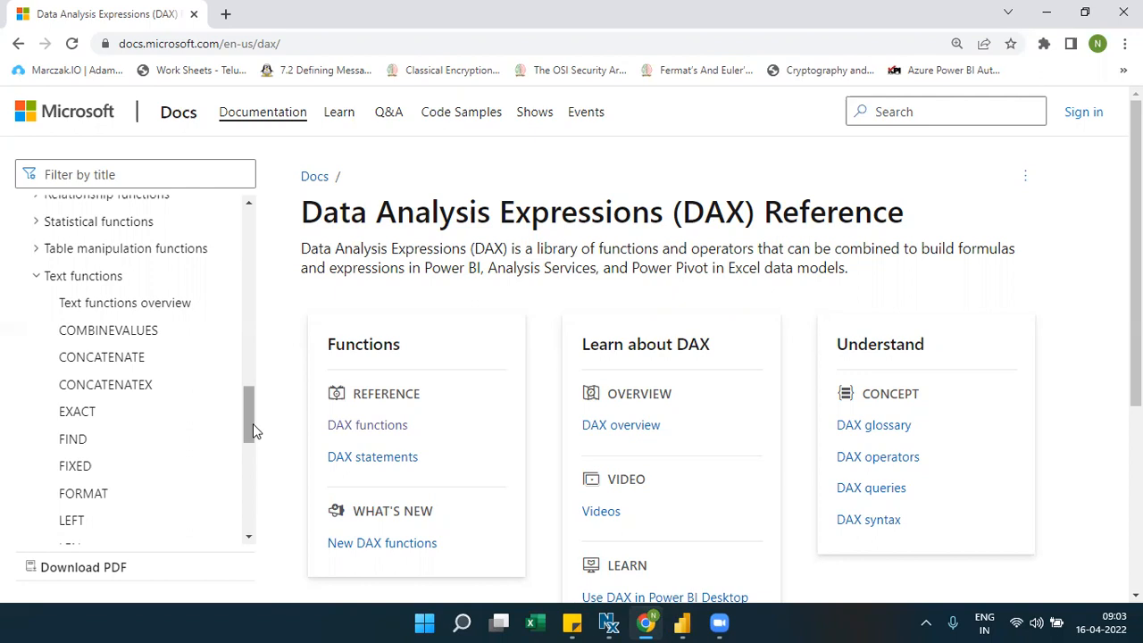
Look through the text functions and the date and time functions in the DAX reference's table of contents.
{"action": "left_click_drag", "start_coordinate": [249, 426], "coordinate": [249, 489]}
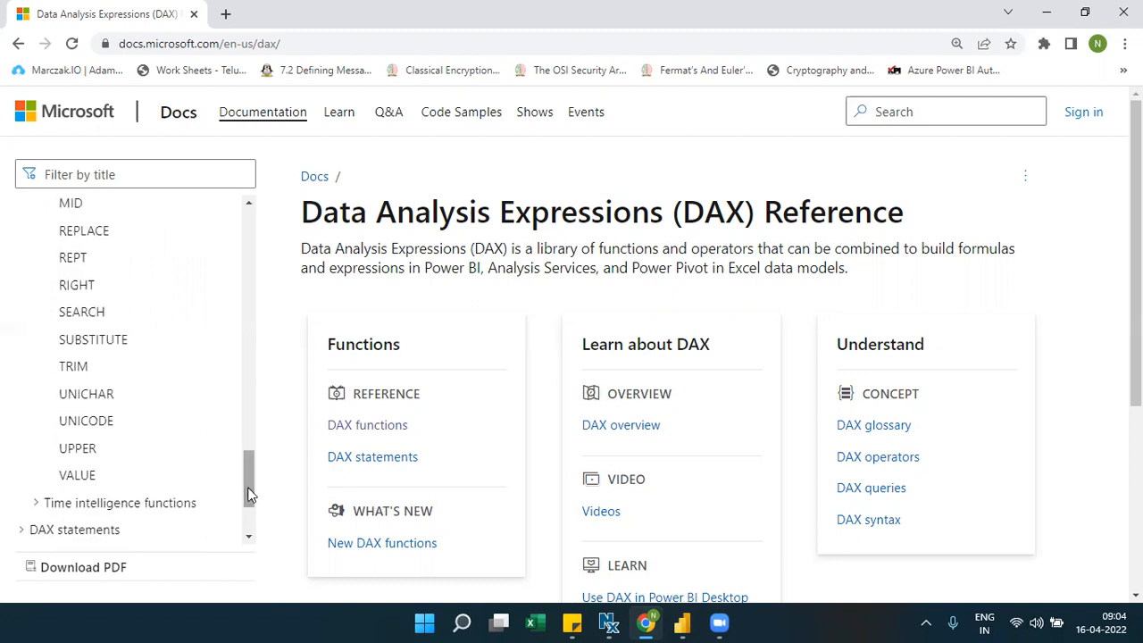
{"action": "scroll", "coordinate": [228, 363], "scroll_direction": "up", "scroll_amount": 10}
{"action": "scroll", "coordinate": [225, 324], "scroll_direction": "up", "scroll_amount": 5}
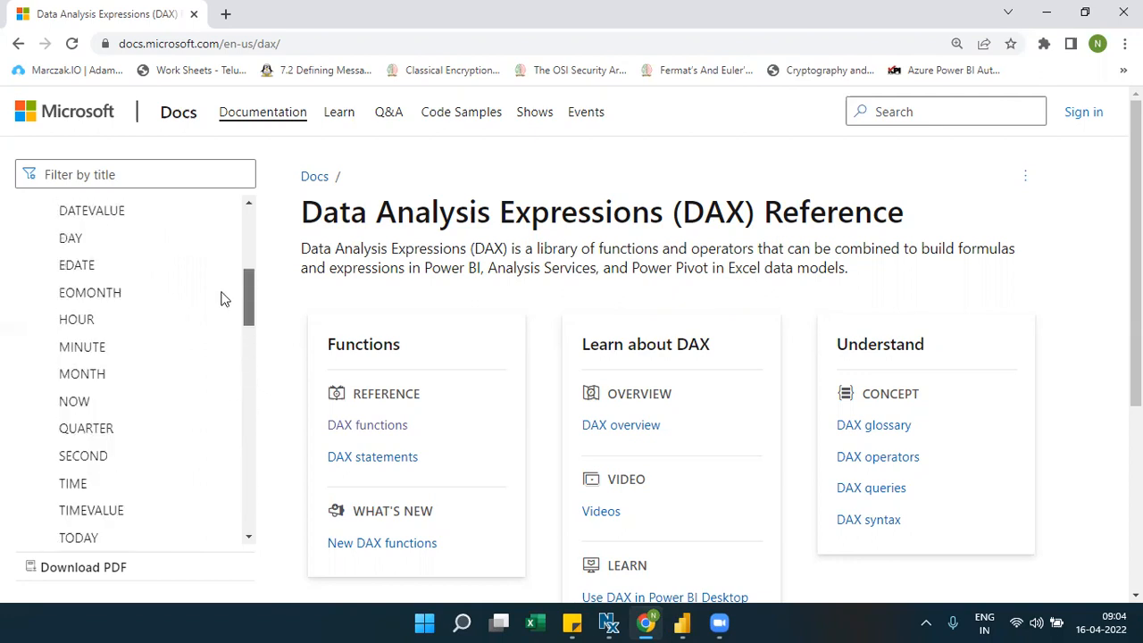
{"action": "scroll", "coordinate": [221, 282], "scroll_direction": "up", "scroll_amount": 1}
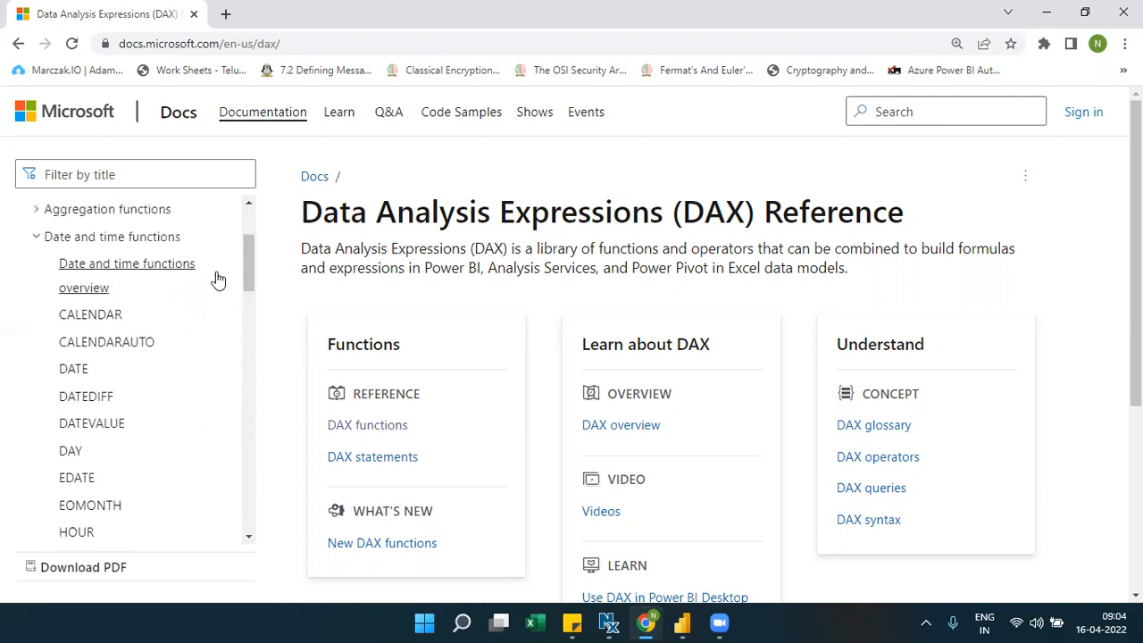
{"action": "left_click", "coordinate": [248, 538]}
{"action": "left_click", "coordinate": [248, 539]}
{"action": "left_click", "coordinate": [249, 539]}
{"action": "left_click", "coordinate": [248, 539]}
{"action": "left_click", "coordinate": [249, 538]}
{"action": "left_click", "coordinate": [249, 538]}
{"action": "left_click", "coordinate": [249, 538]}
{"action": "left_click", "coordinate": [249, 539]}
{"action": "left_click", "coordinate": [249, 539]}
Switch to Power BI Desktop, start a manually entered table and name its first column CustomerName.
{"action": "left_click", "coordinate": [681, 624]}
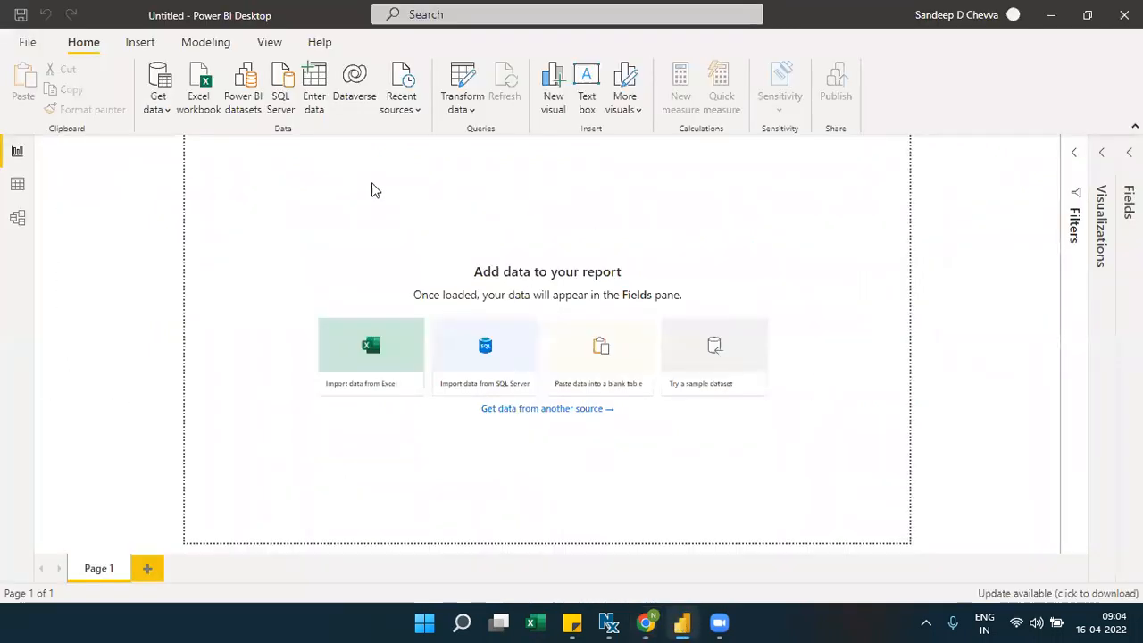
{"action": "left_click", "coordinate": [317, 100]}
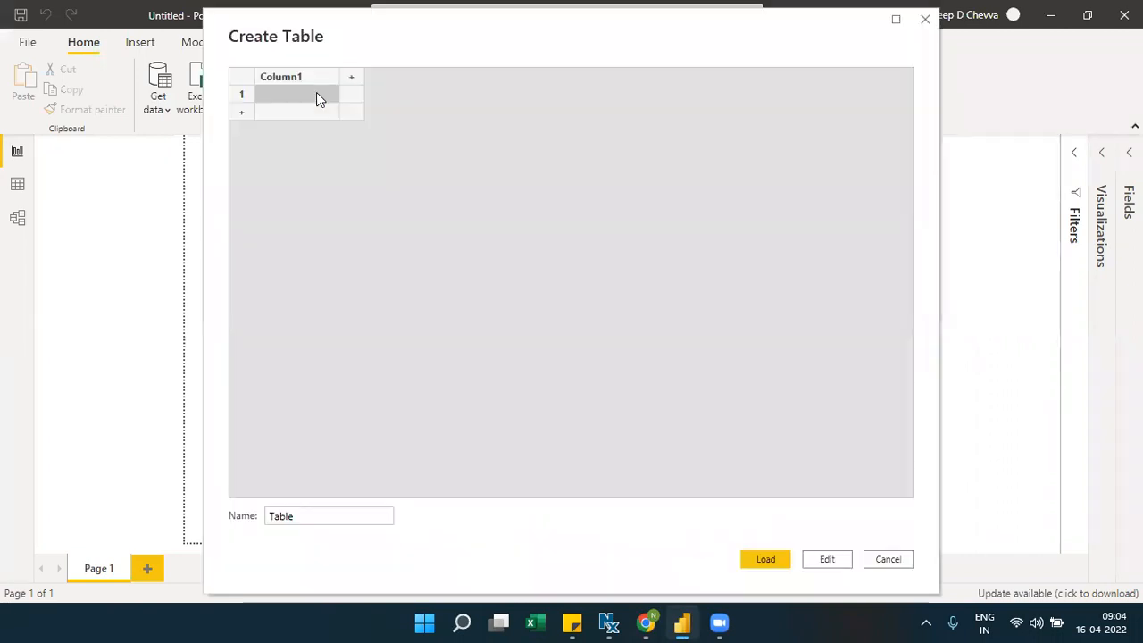
{"action": "double_click", "coordinate": [310, 81]}
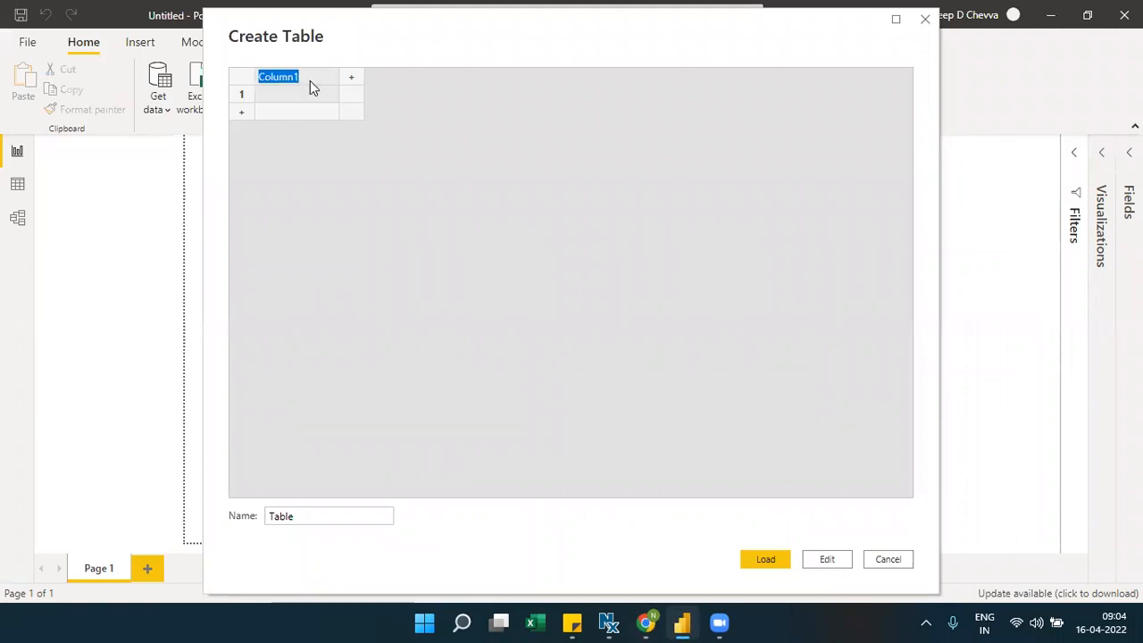
{"action": "type", "text": "Cus"}
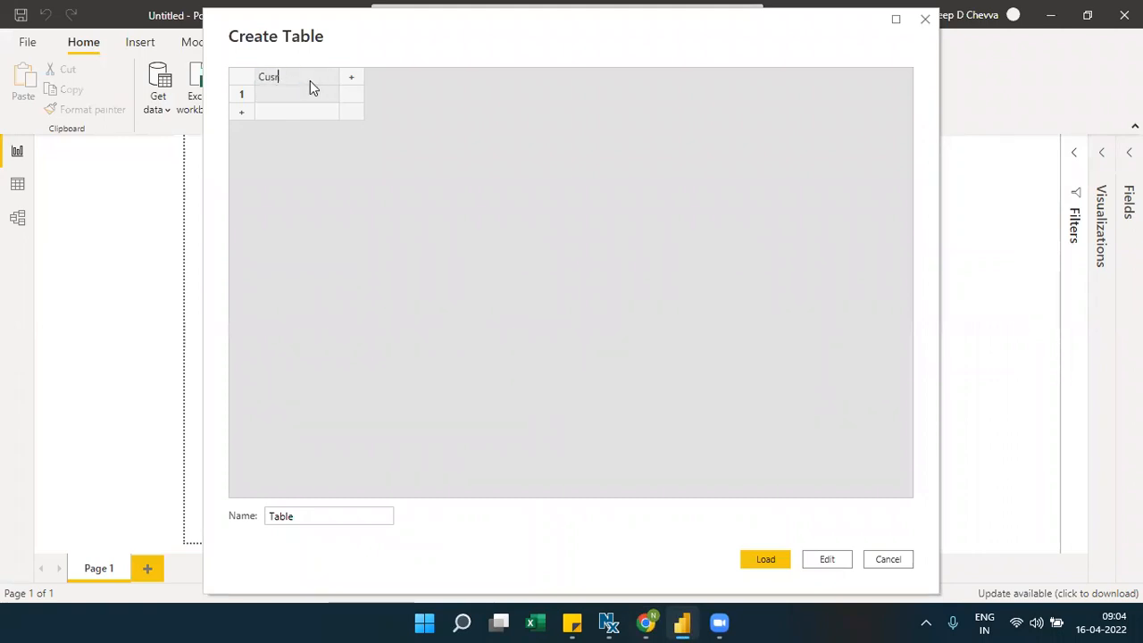
{"action": "type", "text": "tomerName"}
Add two more columns to the new table, named OrderDate and Price.
{"action": "left_click", "coordinate": [351, 79]}
{"action": "type", "text": "C"}
{"action": "type", "text": "rderDate"}
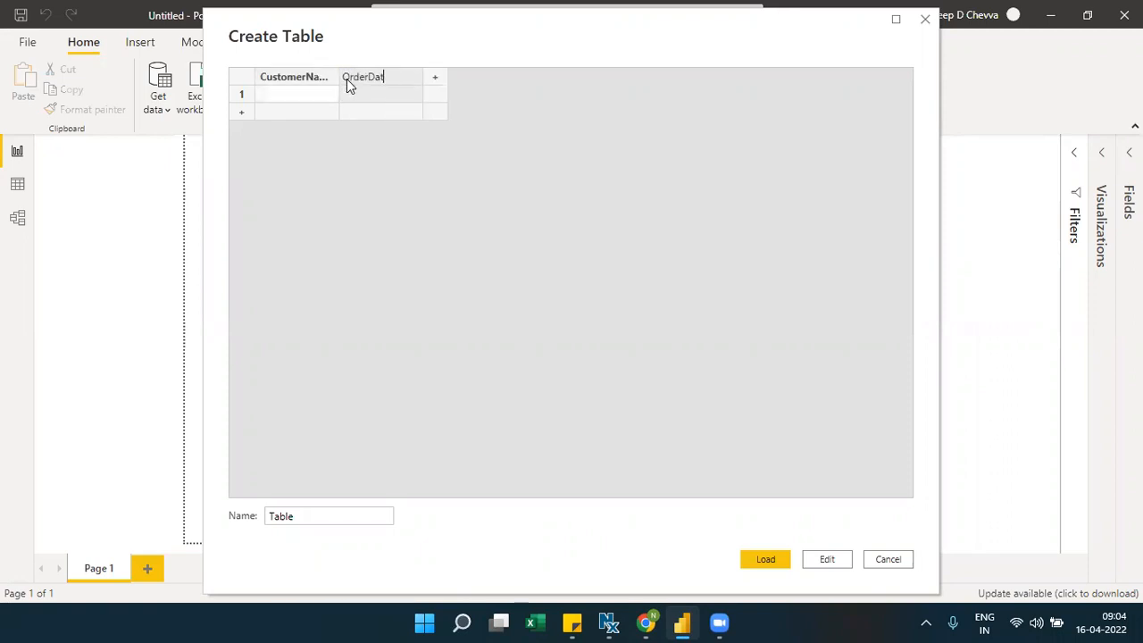
{"action": "left_click", "coordinate": [434, 80]}
{"action": "type", "text": "Price"}
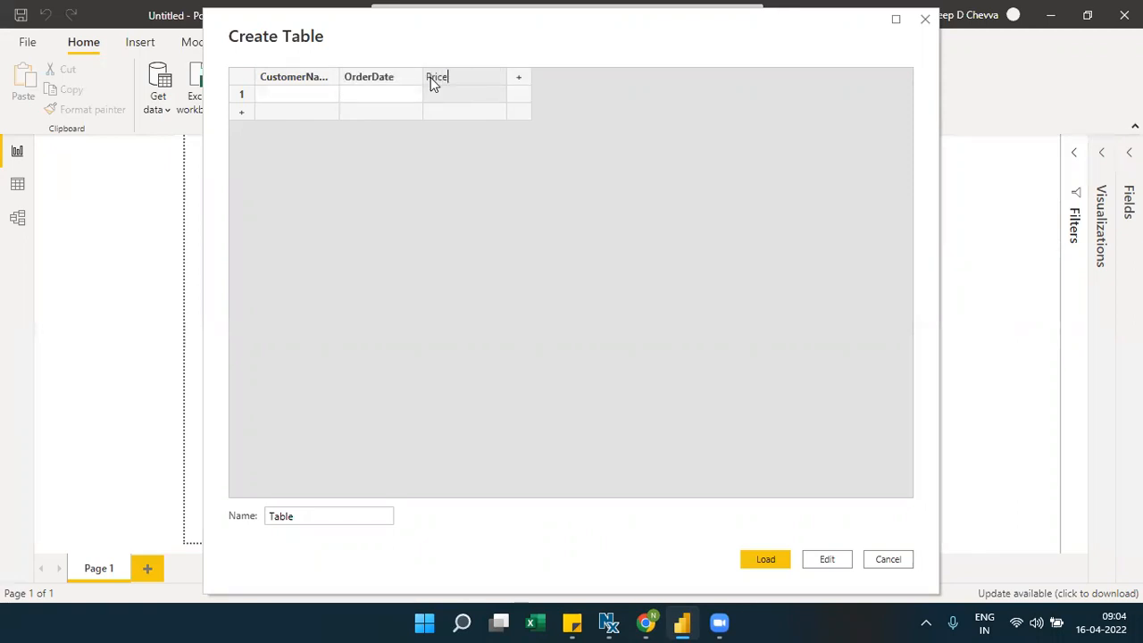
{"action": "left_click", "coordinate": [518, 82]}
{"action": "left_click", "coordinate": [530, 171]}
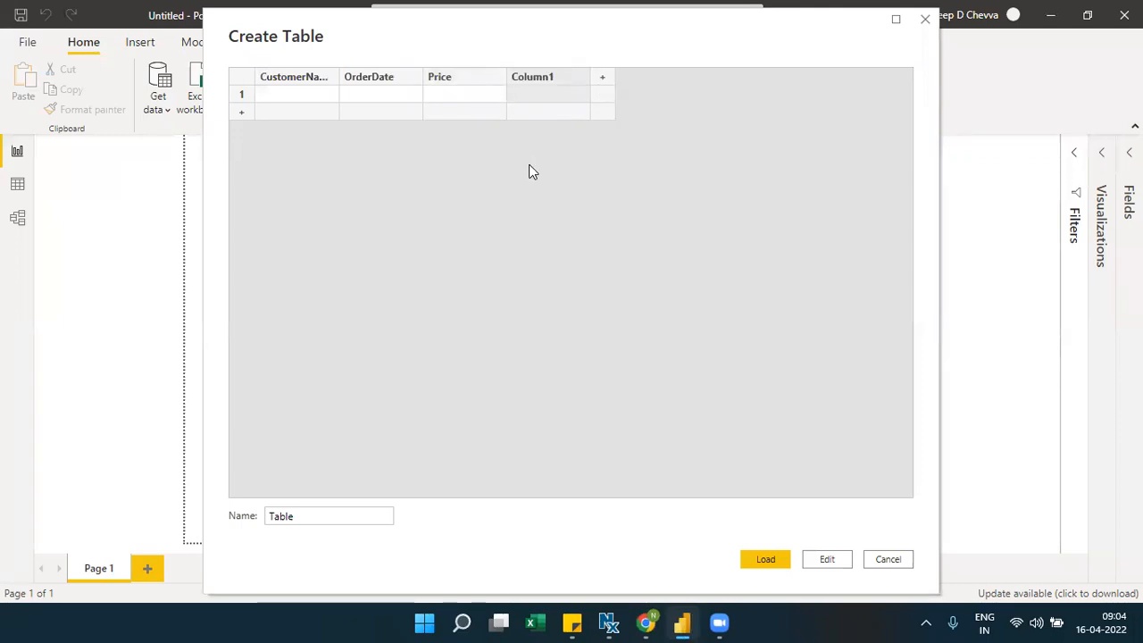
{"action": "right_click", "coordinate": [563, 78]}
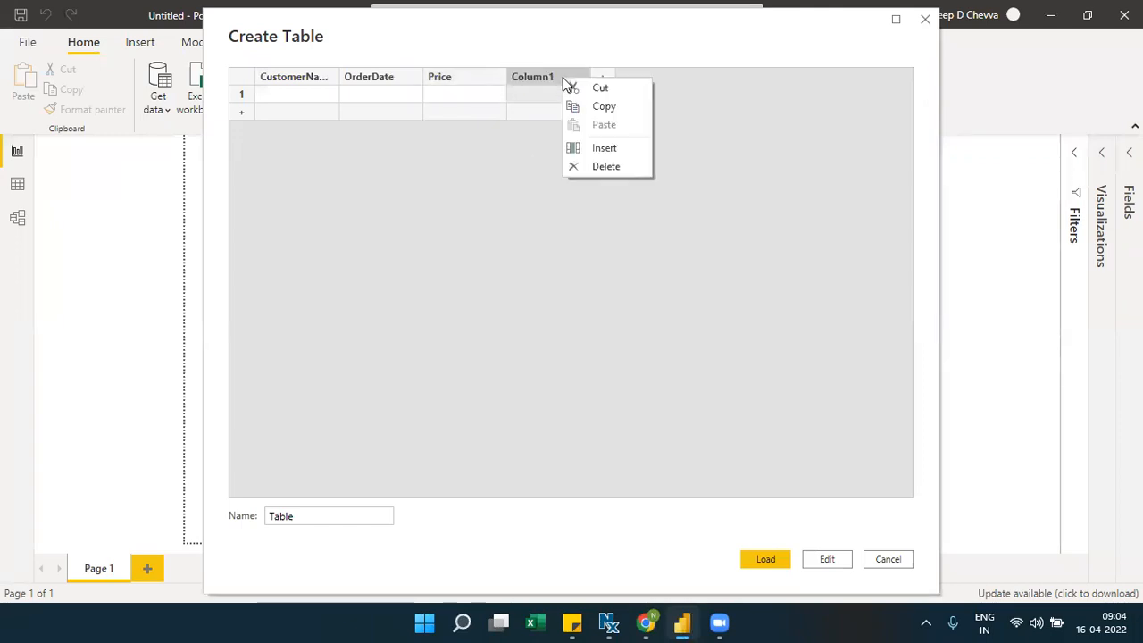
{"action": "left_click", "coordinate": [599, 166]}
Fill rows 1 to 4 of the CustomerName column with four customer first names.
{"action": "left_click", "coordinate": [301, 101]}
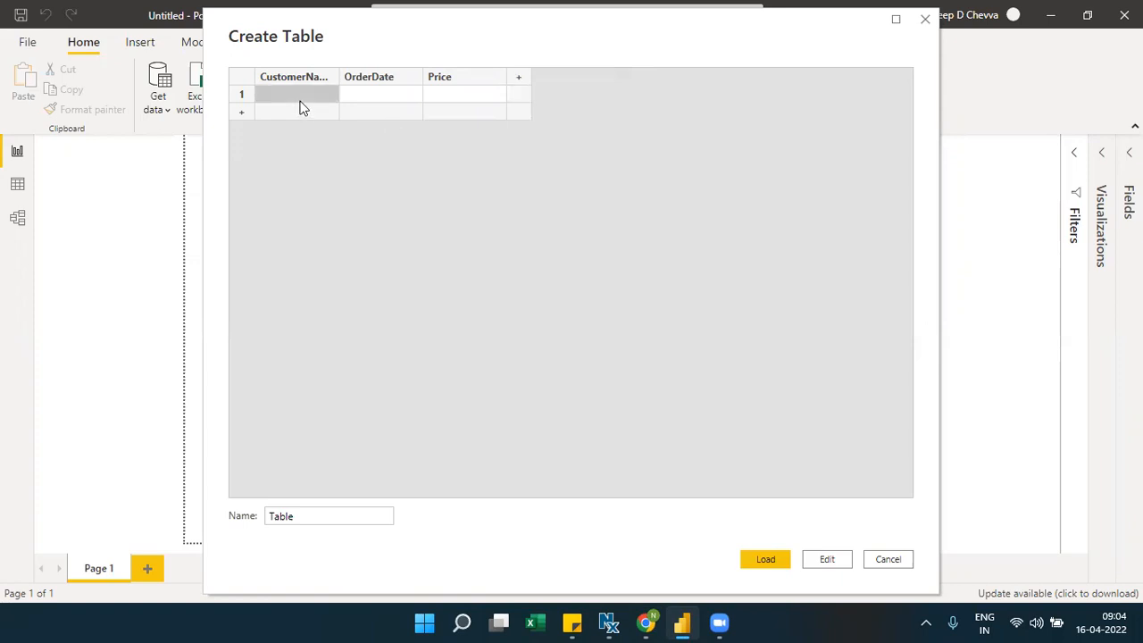
{"action": "type", "text": "John"}
{"action": "left_click", "coordinate": [286, 122]}
{"action": "type", "text": "Rama"}
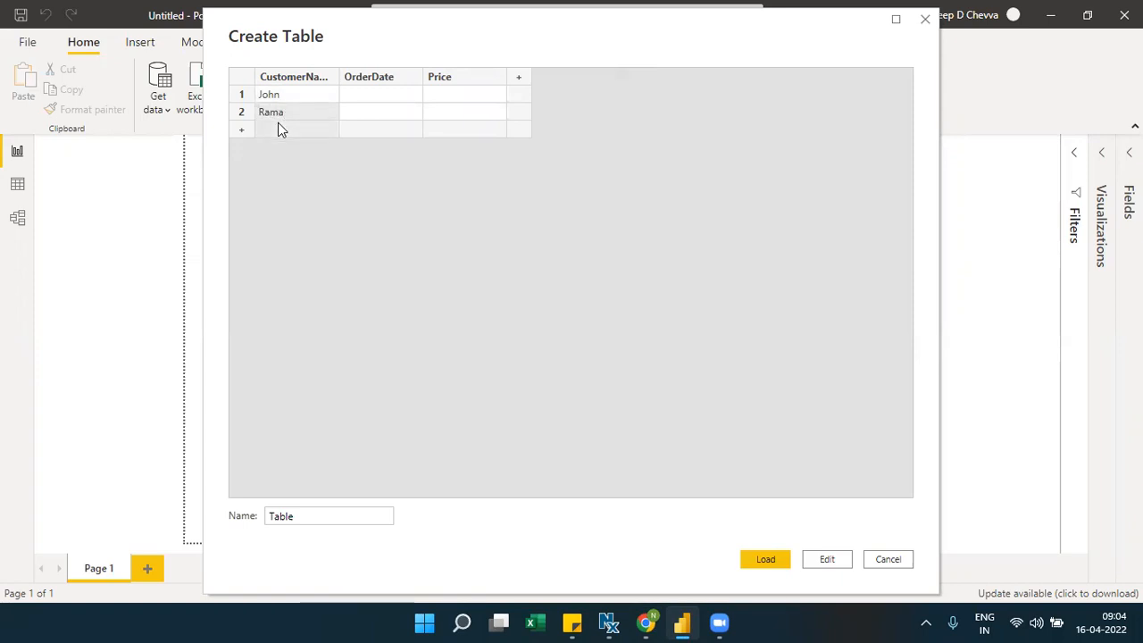
{"action": "left_click", "coordinate": [278, 124]}
{"action": "type", "text": "Harish"}
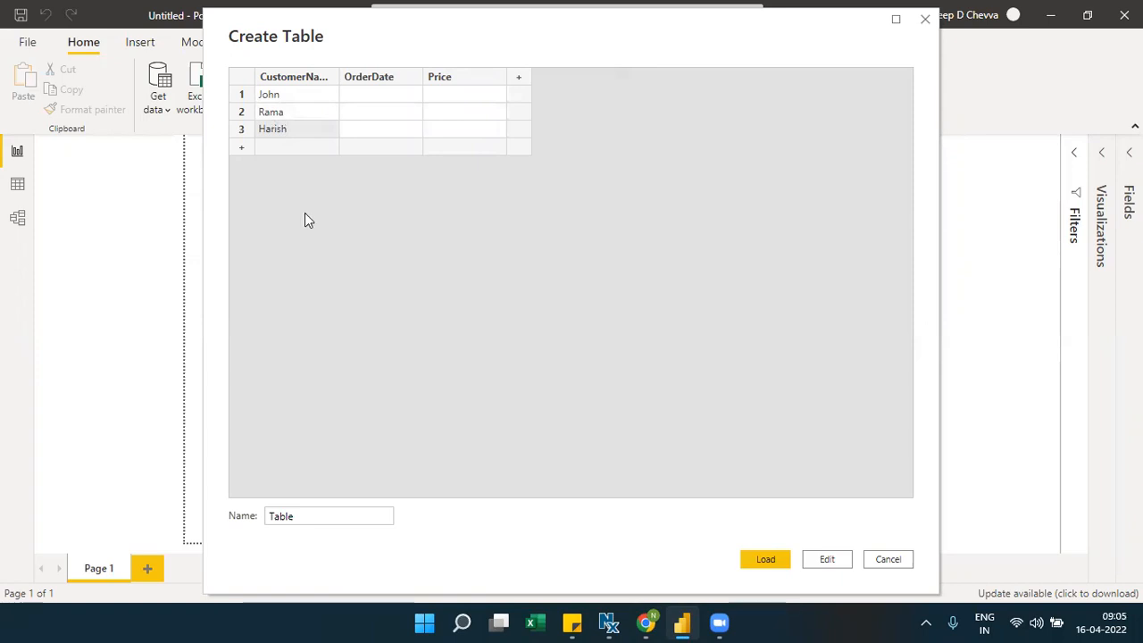
{"action": "left_click", "coordinate": [280, 153]}
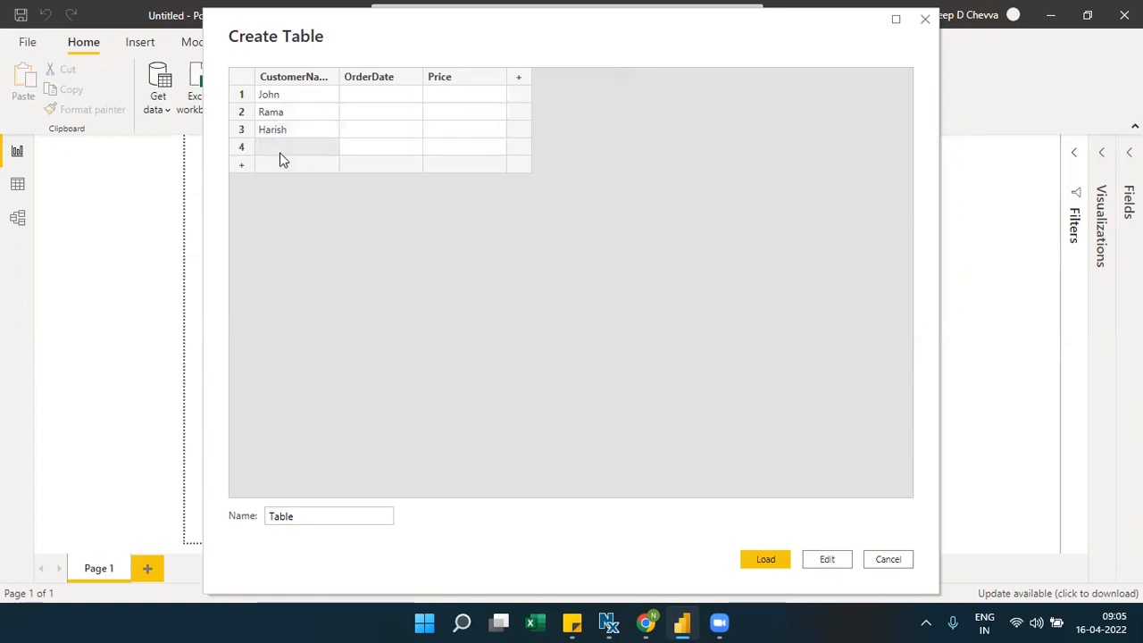
{"action": "type", "text": "Jim"}
Fill rows 1 to 4 of the OrderDate column with 2021-03-20, 2022-04-03, 2022-05-01 and 2022-08-01.
{"action": "left_click", "coordinate": [361, 94]}
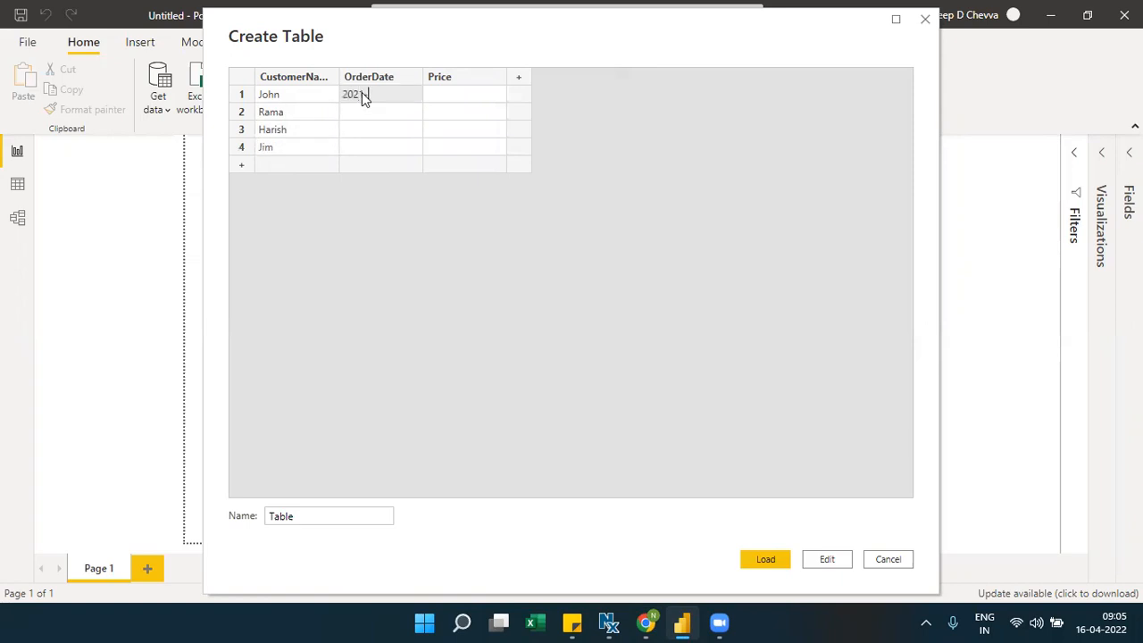
{"action": "type", "text": "2021-03-20"}
{"action": "left_click", "coordinate": [357, 114]}
{"action": "type", "text": "2021-0"}
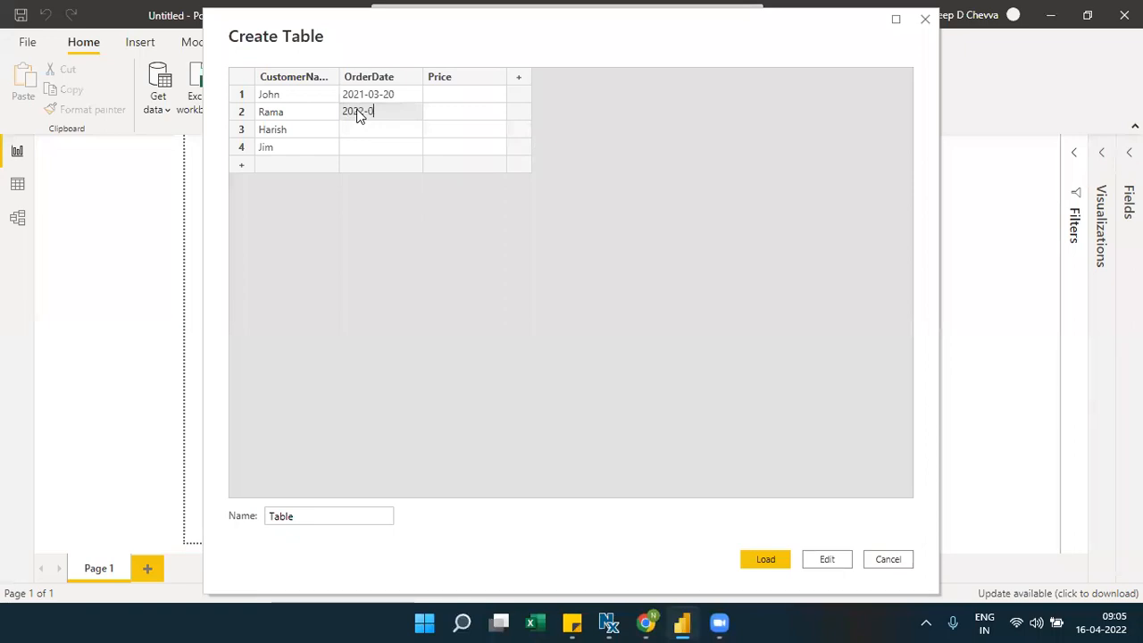
{"action": "type", "text": "4-03"}
{"action": "left_click", "coordinate": [353, 132]}
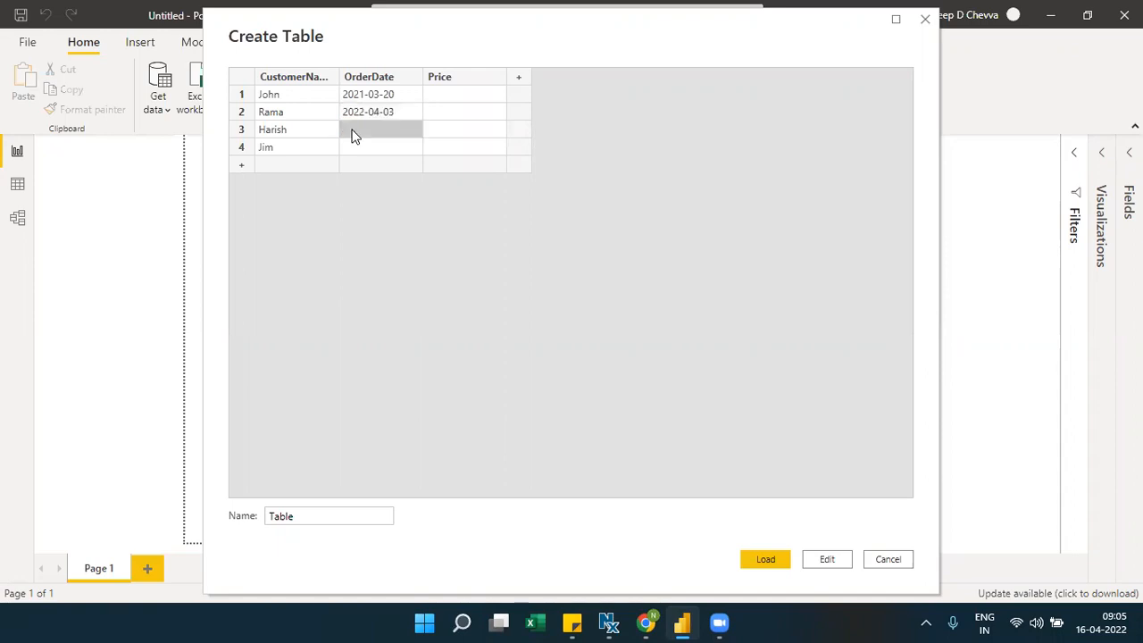
{"action": "type", "text": "2022-05-01"}
{"action": "left_click", "coordinate": [354, 154]}
{"action": "type", "text": "2022-0"}
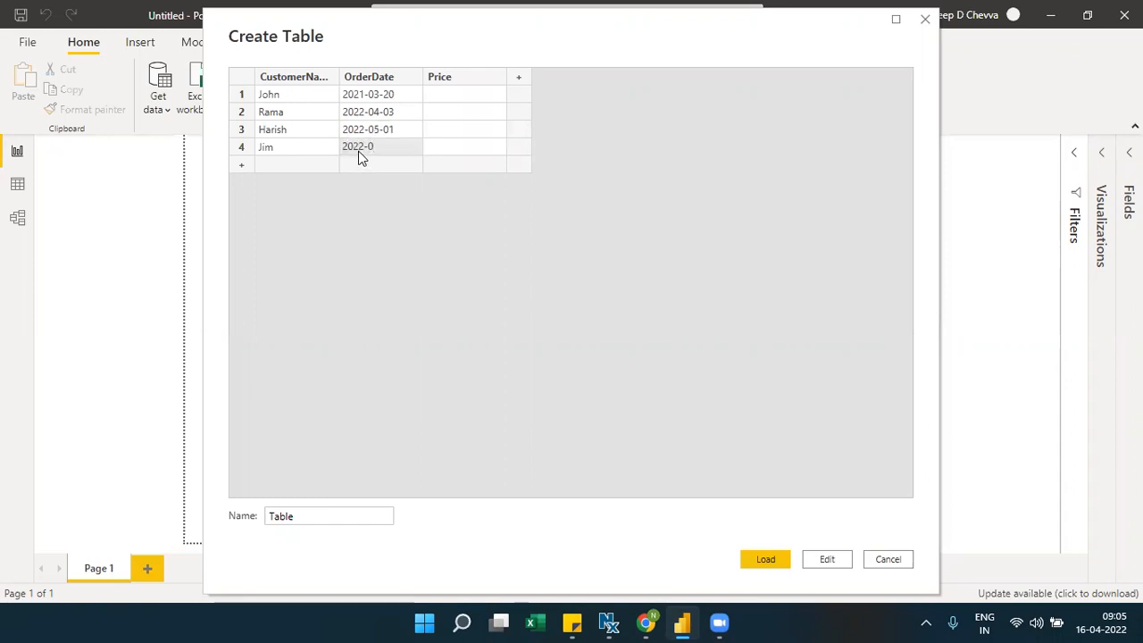
{"action": "type", "text": "8-01"}
Enter 9832.67 as the Price in the table's first row.
{"action": "left_click", "coordinate": [435, 100]}
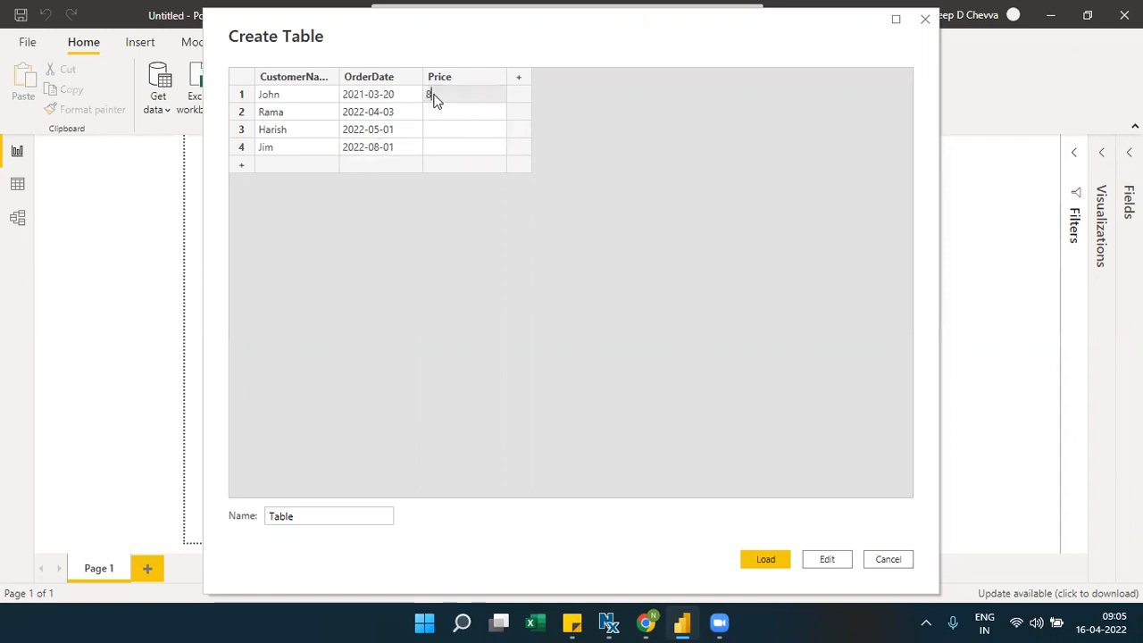
{"action": "type", "text": "99"}
{"action": "type", "text": "9"}
{"action": "type", "text": "2"}
{"action": "type", "text": "."}
{"action": "type", "text": "67"}
{"action": "key", "text": "BackSpace"}
{"action": "key", "text": "BackSpace"}
{"action": "type", "text": "67"}
Enter the prices 4678.29, 7893.23 and 8765.98 in rows 2 to 4 of the Price column.
{"action": "left_click", "coordinate": [436, 111]}
{"action": "type", "text": "46"}
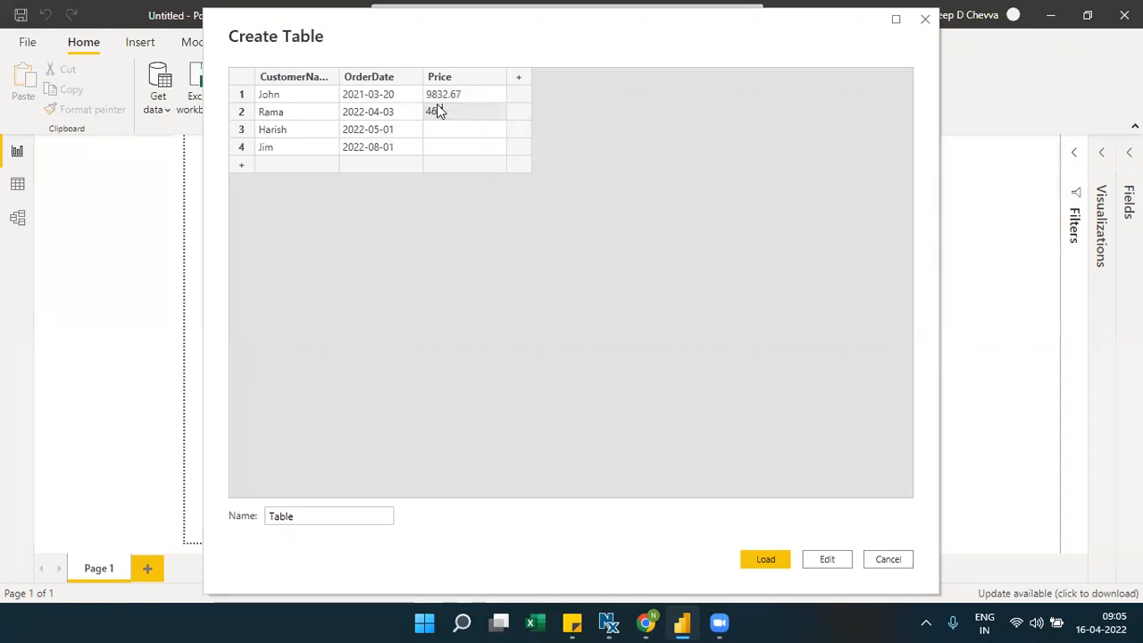
{"action": "type", "text": "78.29"}
{"action": "key", "text": "Return"}
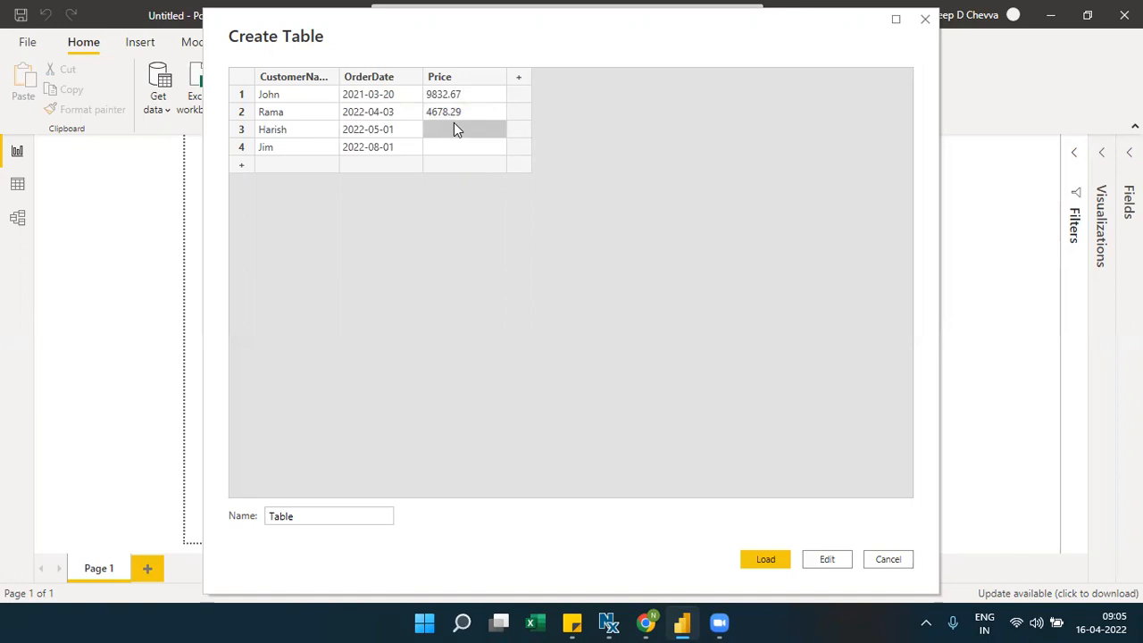
{"action": "type", "text": "7893.23"}
{"action": "left_click", "coordinate": [451, 152]}
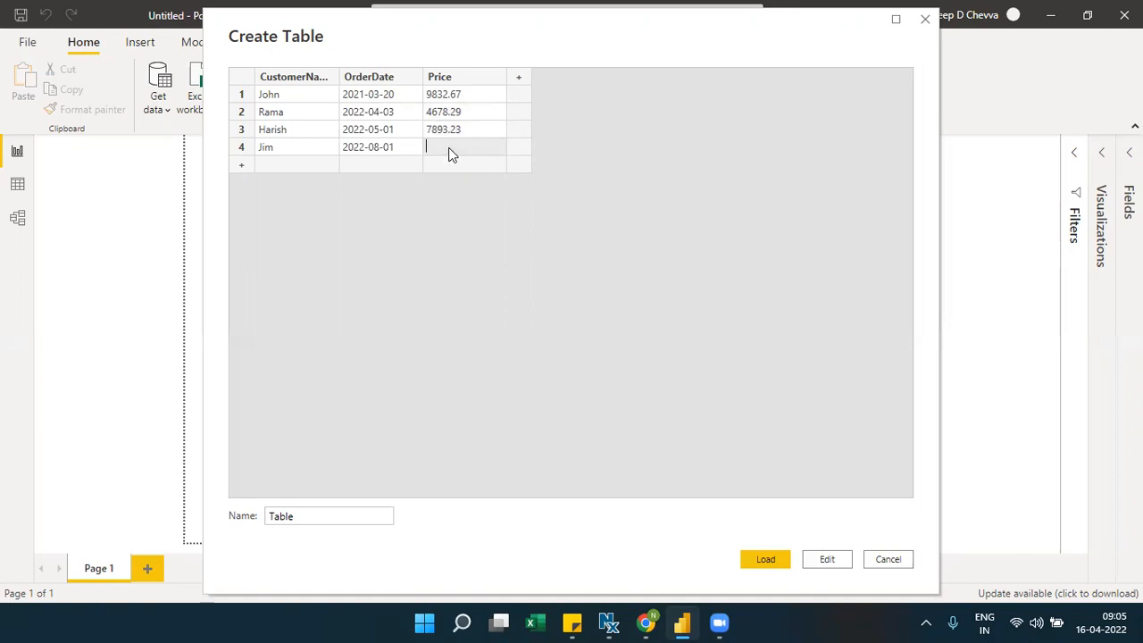
{"action": "type", "text": "8765.98"}
Name the table Sample and load it into the data model.
{"action": "left_click", "coordinate": [290, 518]}
{"action": "double_click", "coordinate": [290, 518]}
{"action": "type", "text": "Sample"}
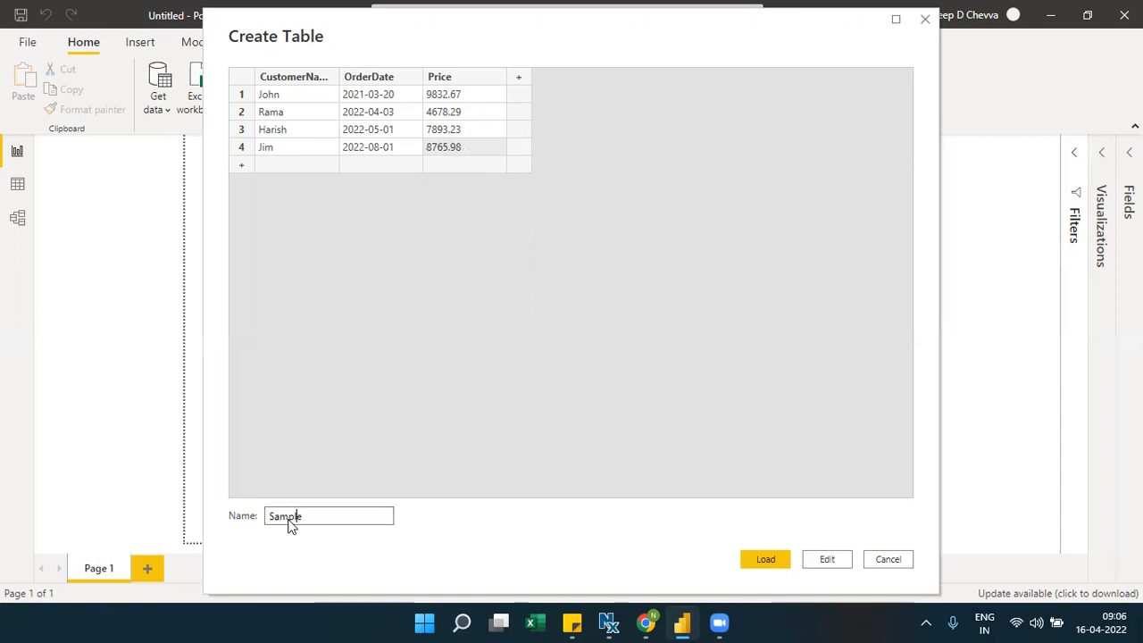
{"action": "key", "text": "Return"}
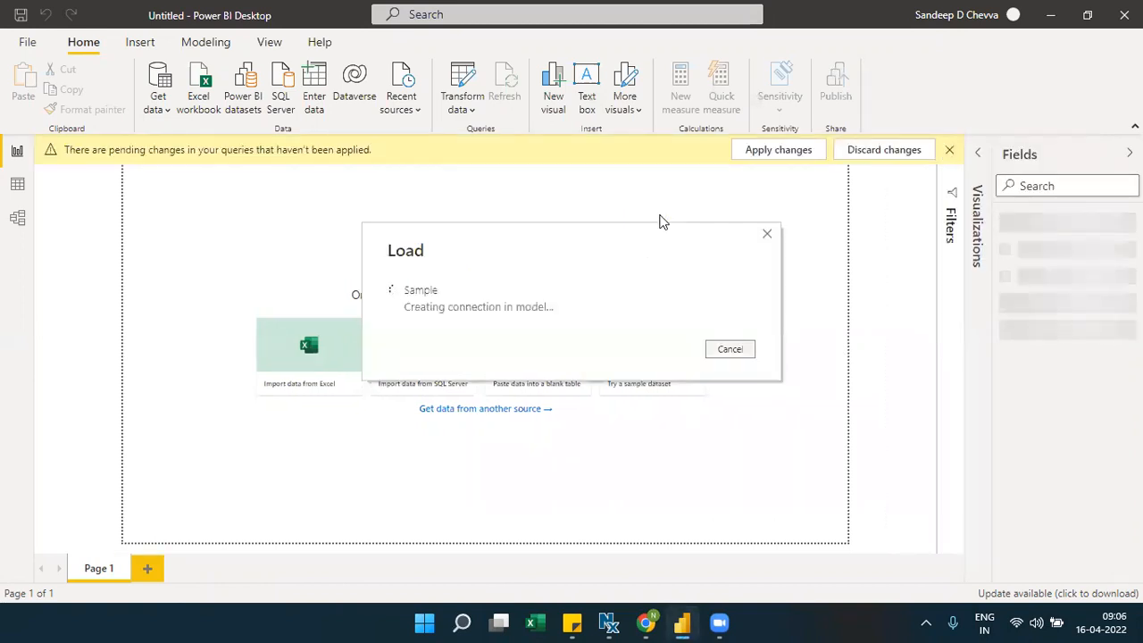
Switch to the DAX reference in Chrome and open the CONCATENATEX article from the text functions.
{"action": "left_click", "coordinate": [643, 623]}
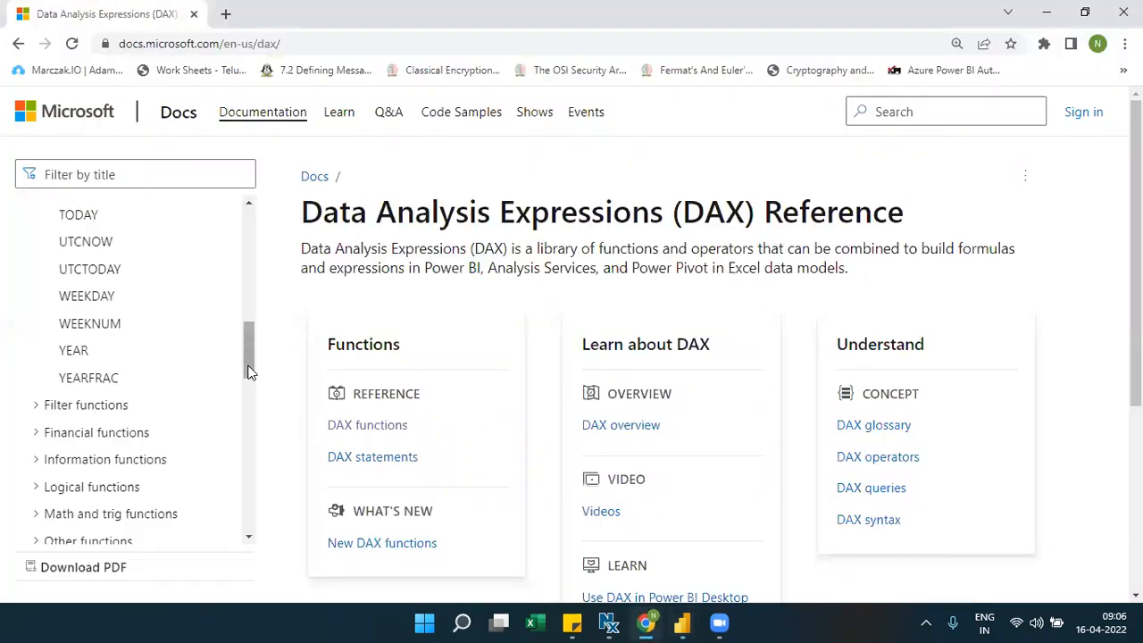
{"action": "left_click_drag", "start_coordinate": [249, 370], "coordinate": [251, 425]}
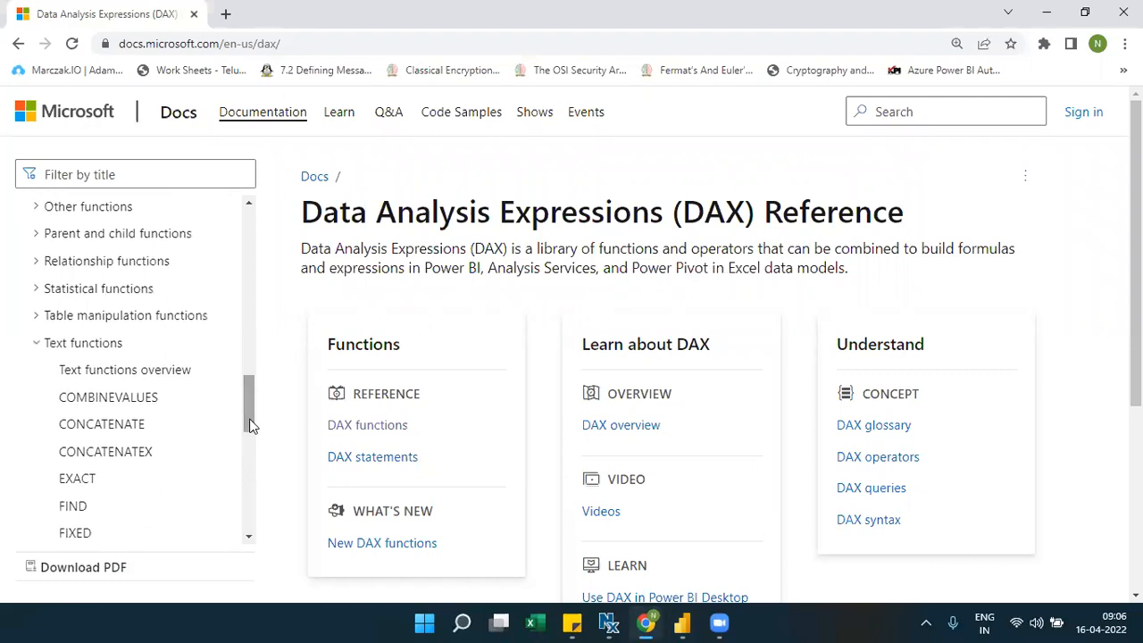
{"action": "left_click", "coordinate": [250, 539]}
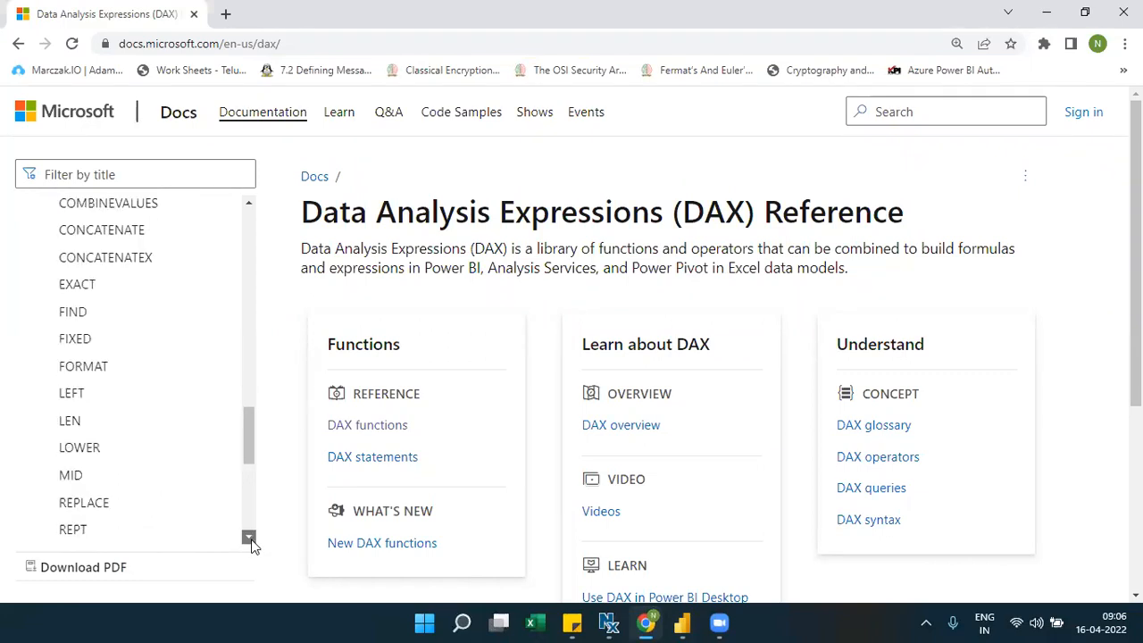
{"action": "key", "text": "alt+Tab"}
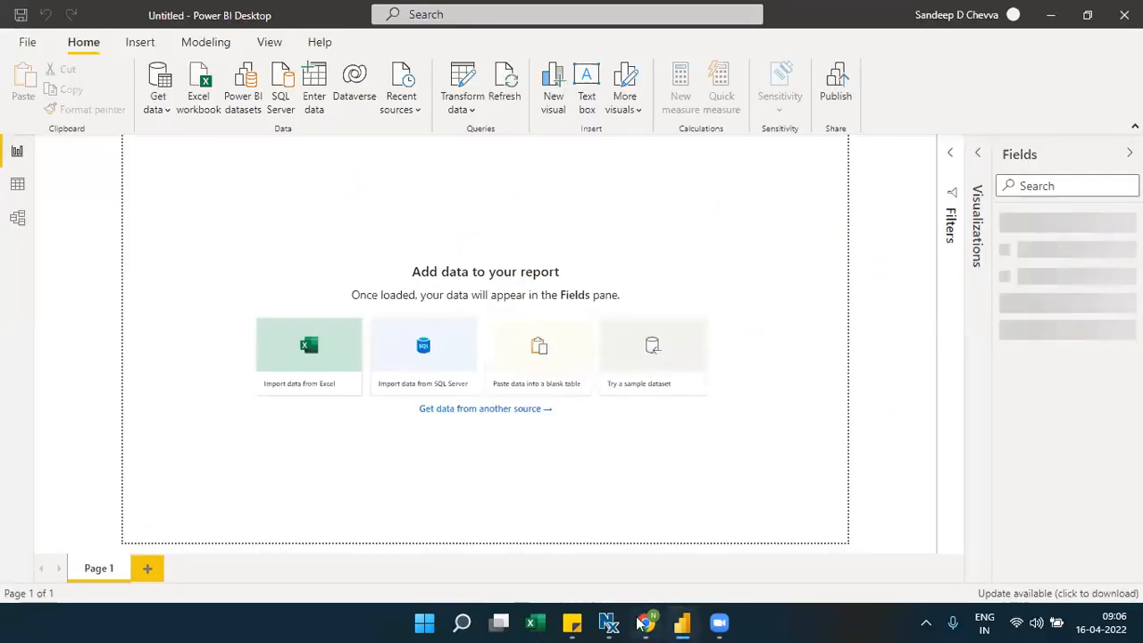
{"action": "key", "text": "alt+Tab"}
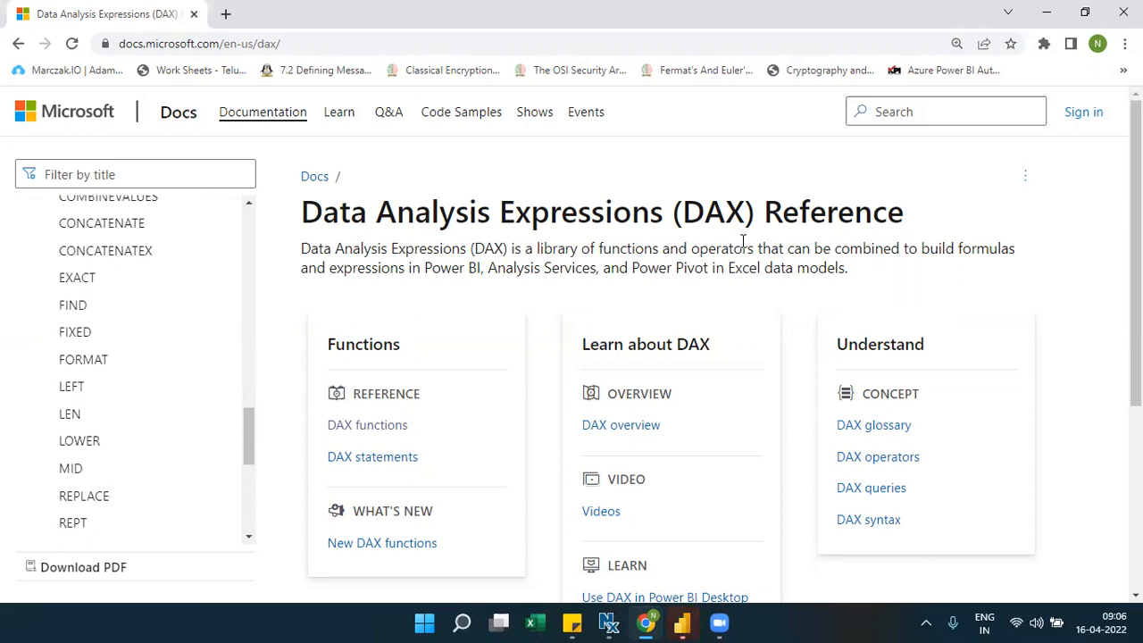
{"action": "left_click", "coordinate": [107, 257]}
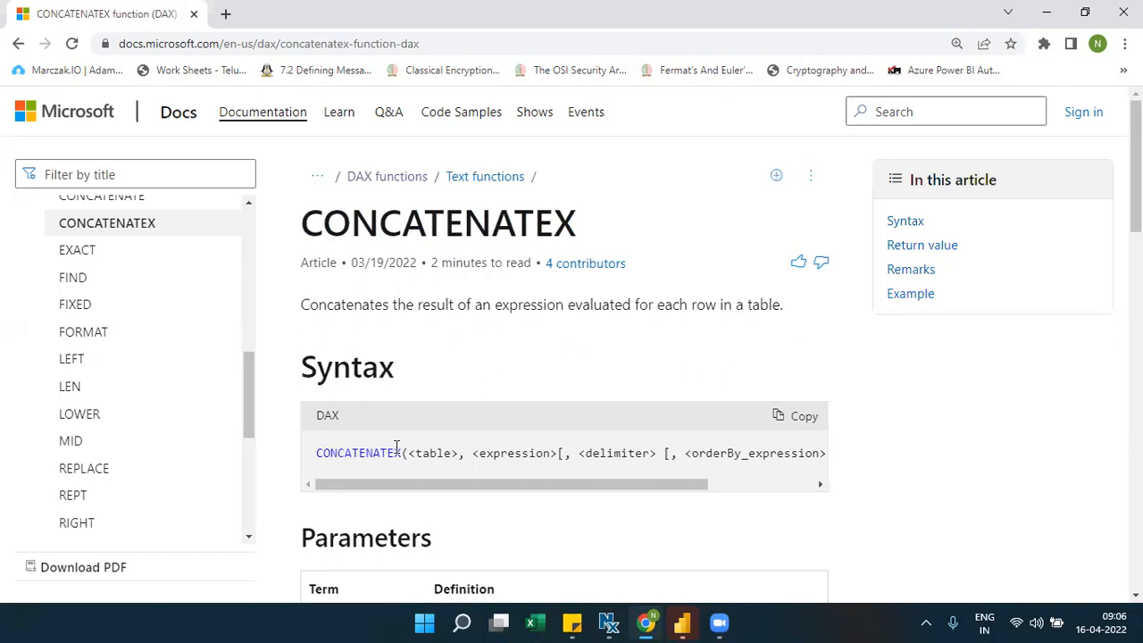
Examine the CONCATENATEX syntax, its expression argument, the order parameter values, the remarks and the Employees example formula.
{"action": "left_click_drag", "start_coordinate": [396, 456], "coordinate": [401, 455]}
{"action": "left_click", "coordinate": [524, 453]}
{"action": "double_click", "coordinate": [524, 453]}
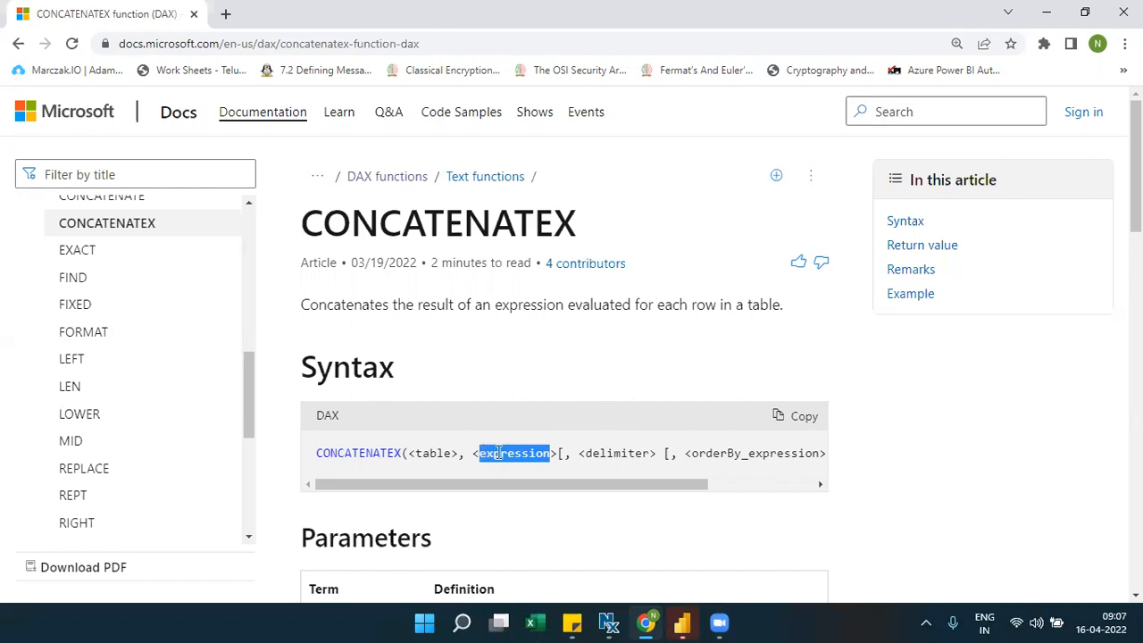
{"action": "left_click_drag", "start_coordinate": [518, 485], "coordinate": [488, 495]}
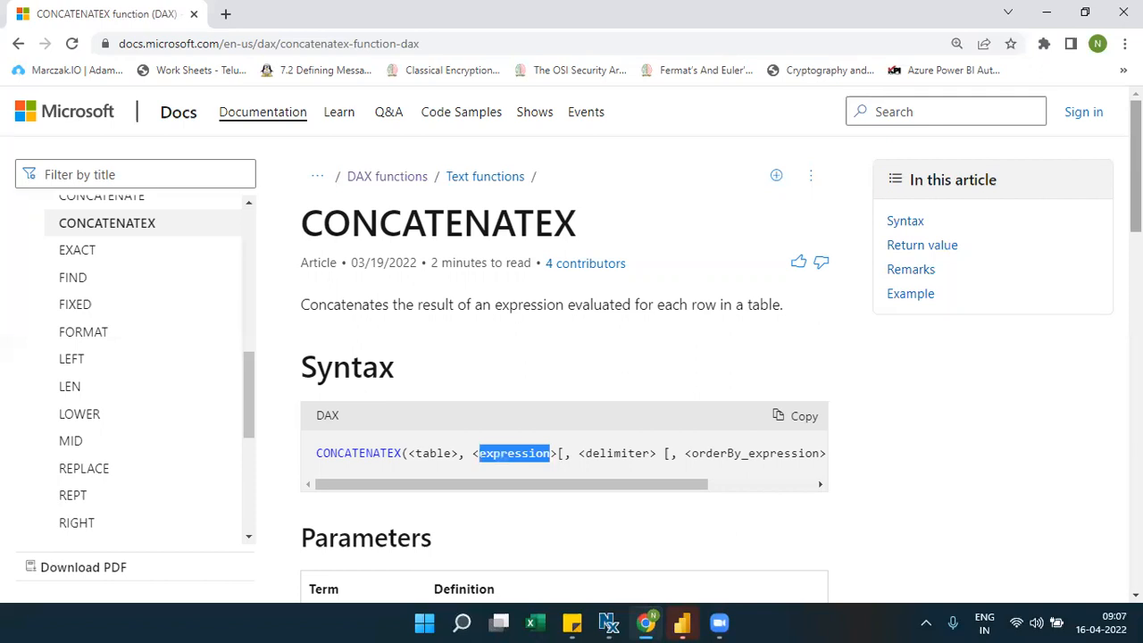
{"action": "scroll", "coordinate": [572, 357], "scroll_direction": "down", "scroll_amount": 1}
{"action": "scroll", "coordinate": [572, 357], "scroll_direction": "down", "scroll_amount": 9}
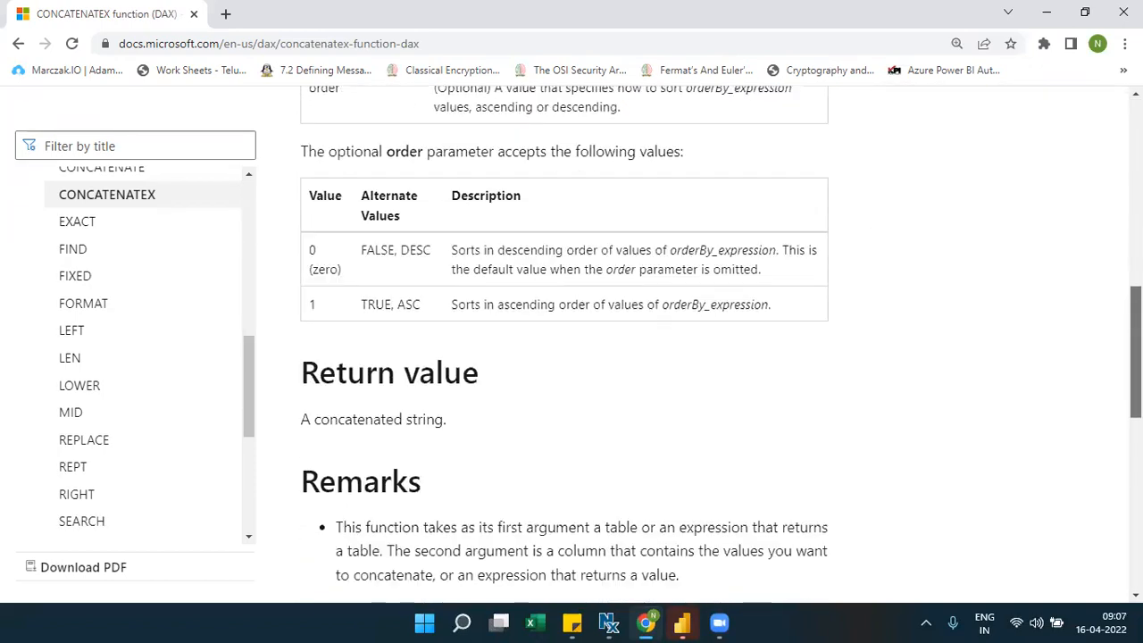
{"action": "scroll", "coordinate": [492, 352], "scroll_direction": "down", "scroll_amount": 4}
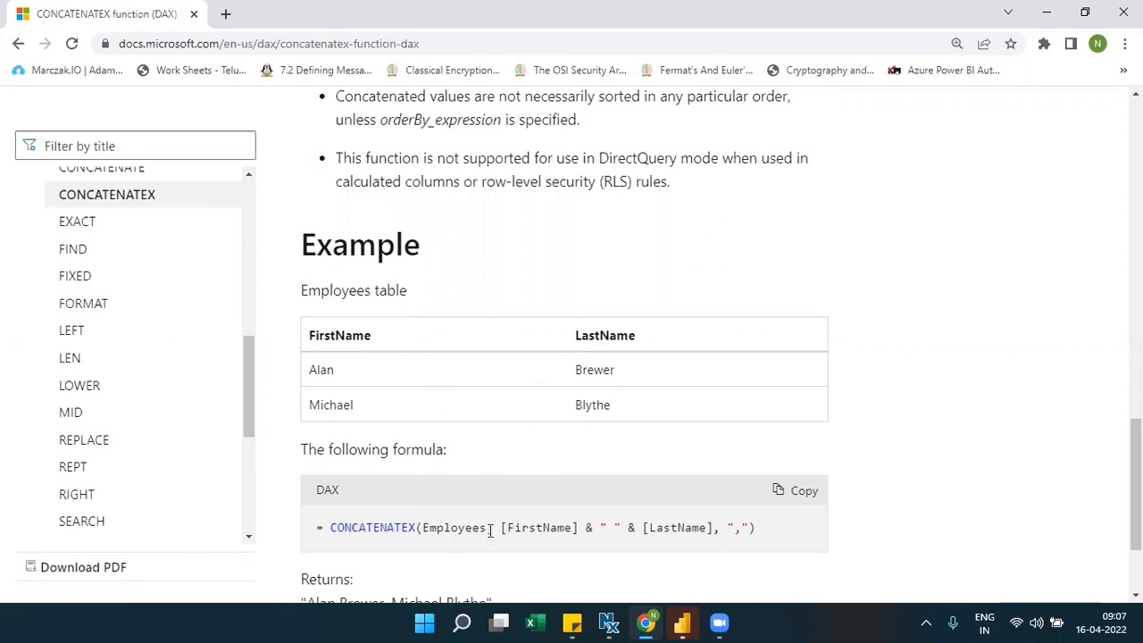
Examine the Employees example formula's name expression and comma delimiter alongside the string it returns.
{"action": "left_click_drag", "start_coordinate": [501, 528], "coordinate": [724, 530]}
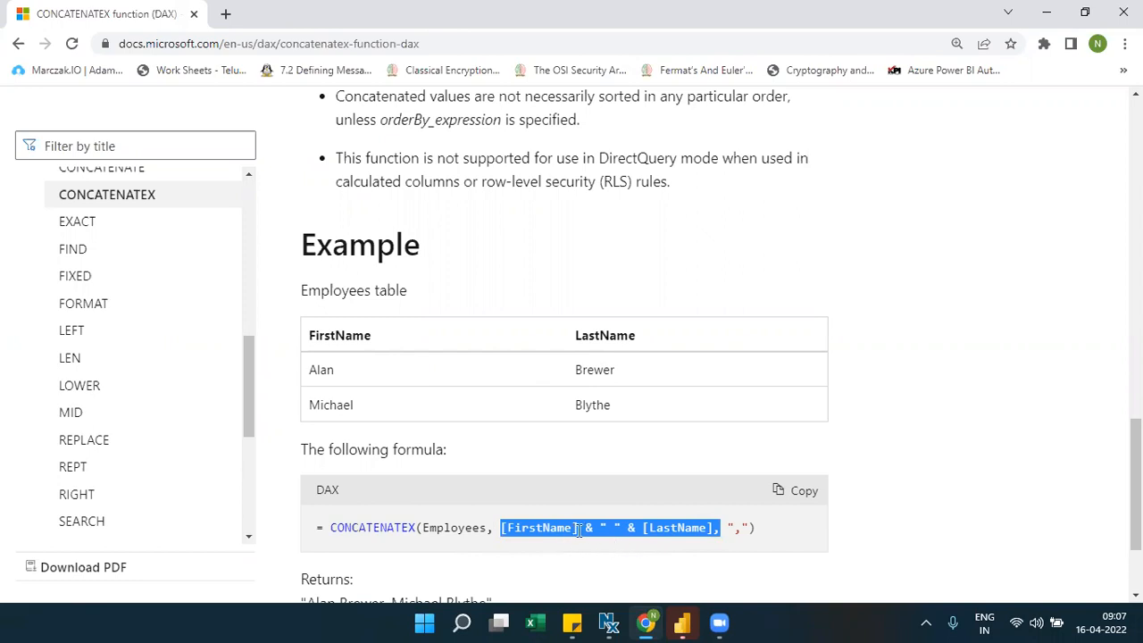
{"action": "left_click_drag", "start_coordinate": [751, 528], "coordinate": [727, 527]}
{"action": "scroll", "coordinate": [732, 528], "scroll_direction": "down", "scroll_amount": 2}
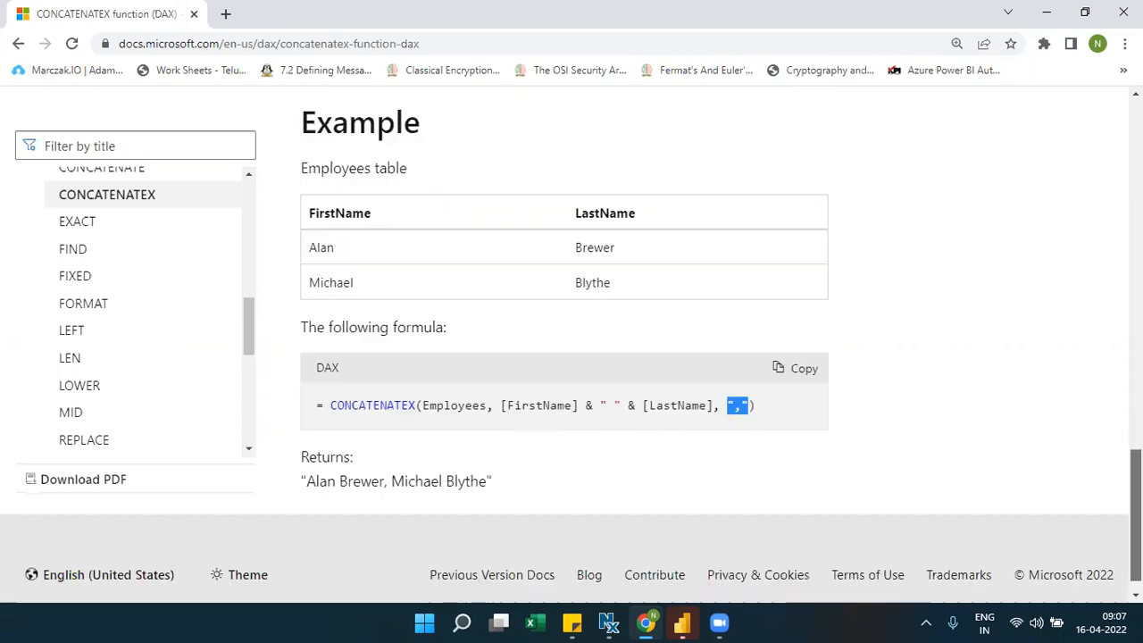
{"action": "left_click_drag", "start_coordinate": [305, 474], "coordinate": [485, 478]}
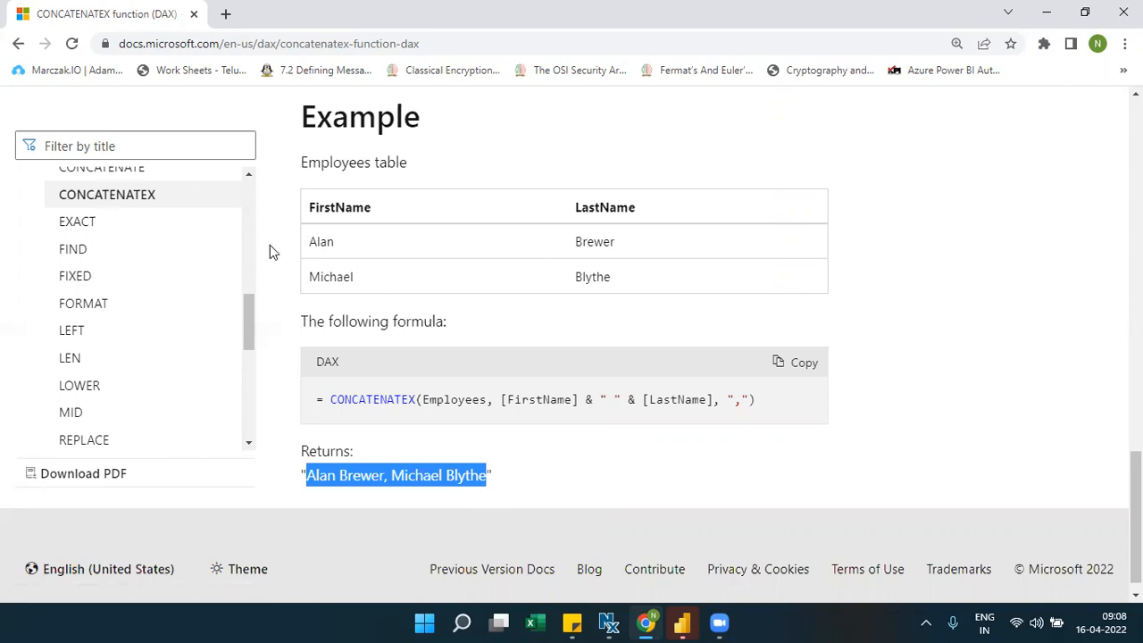
{"action": "left_click", "coordinate": [309, 483]}
{"action": "left_click_drag", "start_coordinate": [307, 479], "coordinate": [488, 482]}
{"action": "left_click_drag", "start_coordinate": [393, 479], "coordinate": [442, 479]}
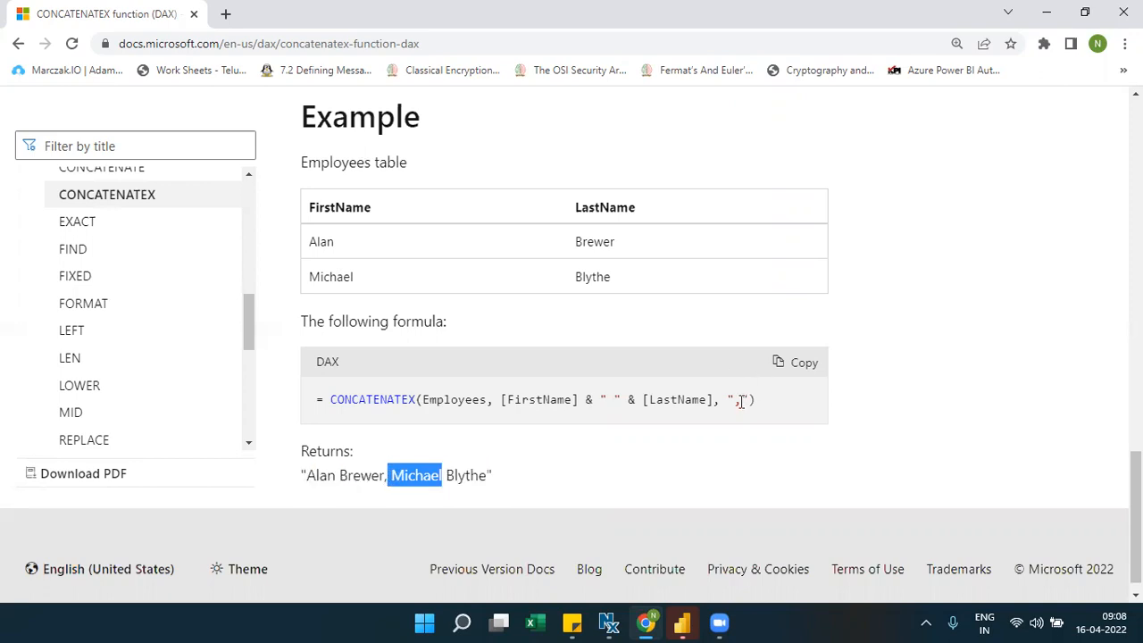
{"action": "left_click_drag", "start_coordinate": [749, 401], "coordinate": [720, 400]}
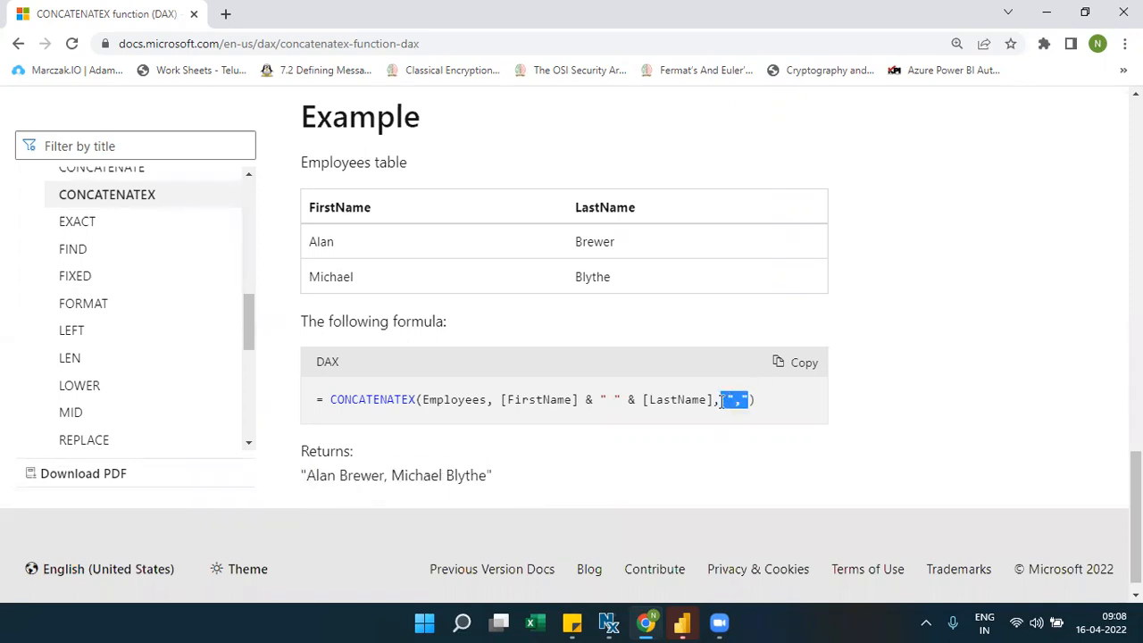
Switch to Power BI Desktop and insert an enlarged table visual on the report page.
{"action": "left_click", "coordinate": [681, 622]}
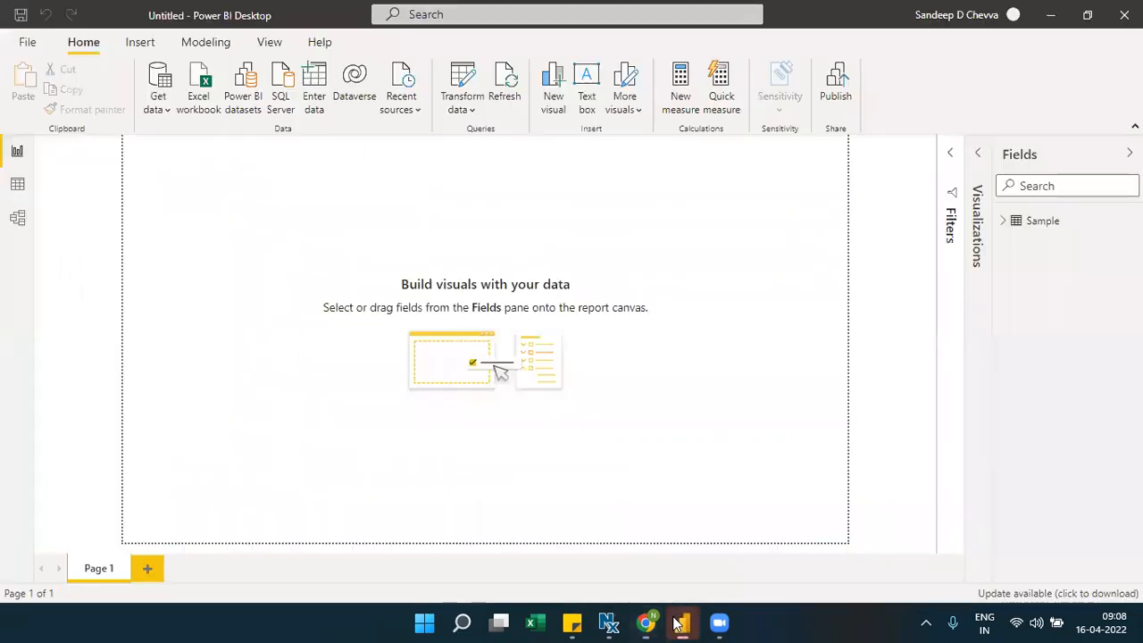
{"action": "left_click", "coordinate": [1004, 223]}
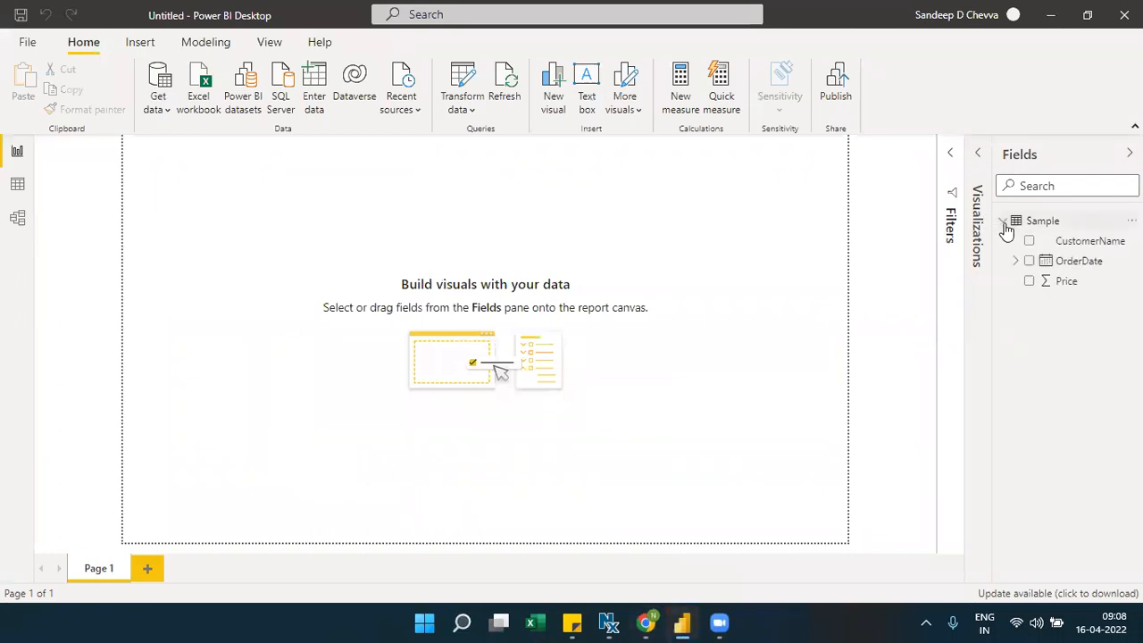
{"action": "left_click", "coordinate": [978, 154]}
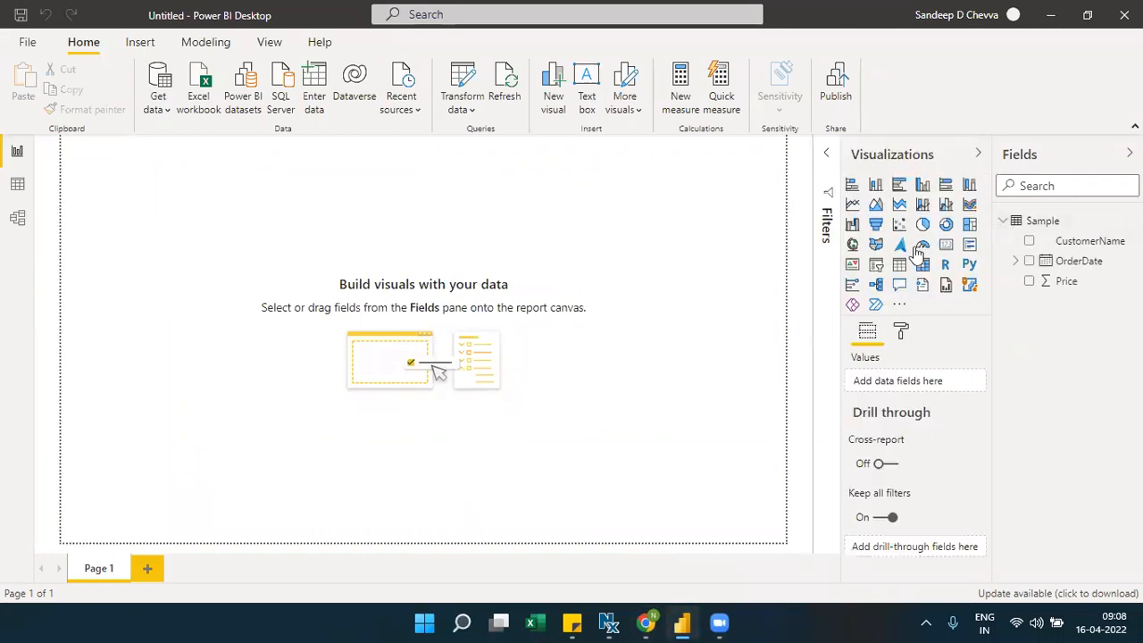
{"action": "left_click", "coordinate": [900, 267]}
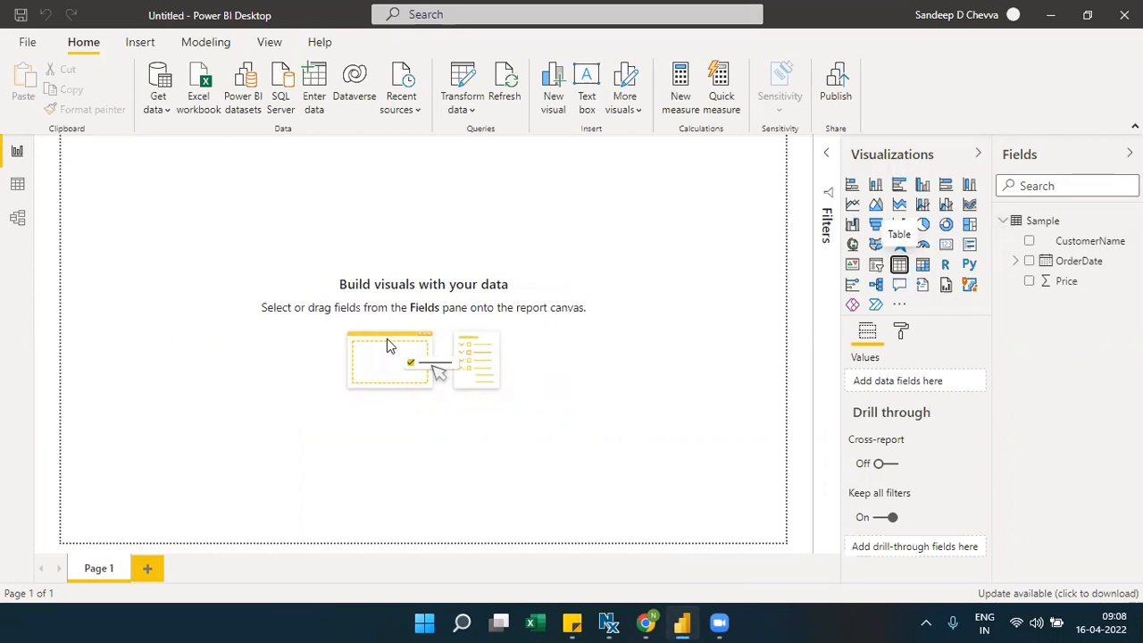
{"action": "left_click_drag", "start_coordinate": [144, 238], "coordinate": [421, 366]}
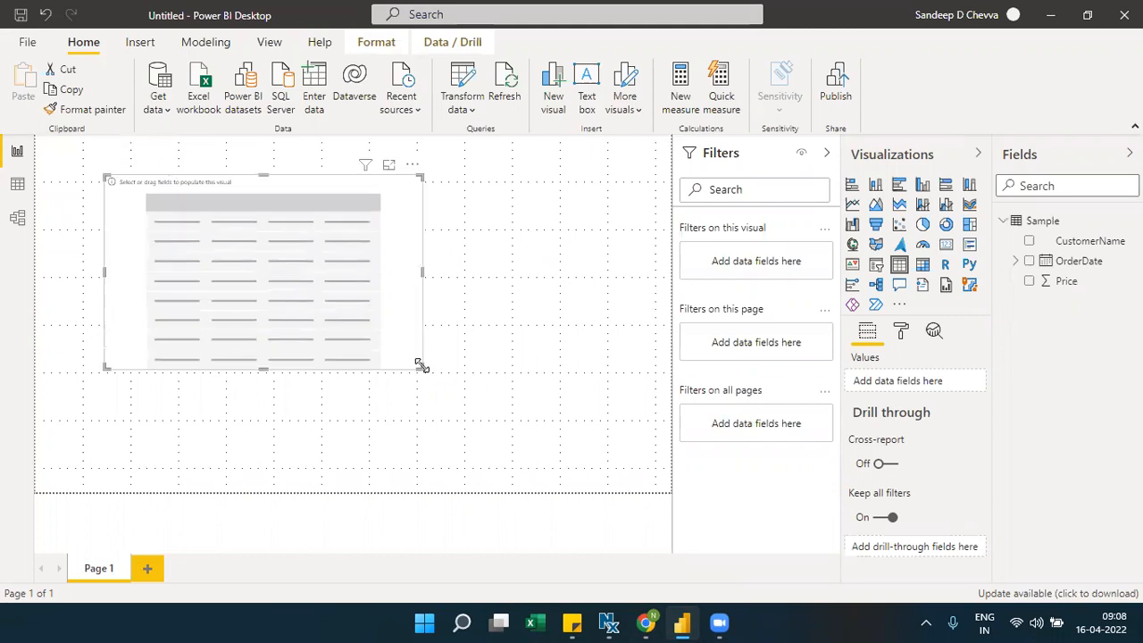
Add CustomerName, OrderDate without its date hierarchy, and Price to the table visual, and check it in focus mode.
{"action": "left_click_drag", "start_coordinate": [1082, 243], "coordinate": [938, 382]}
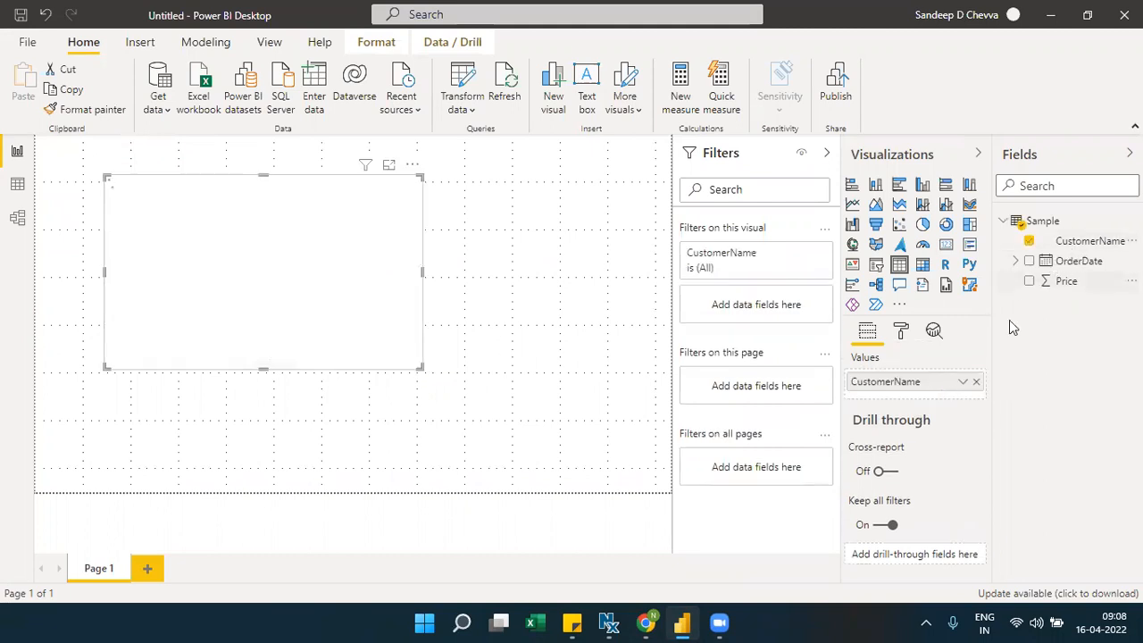
{"action": "left_click_drag", "start_coordinate": [1078, 268], "coordinate": [942, 398]}
{"action": "left_click", "coordinate": [962, 403]}
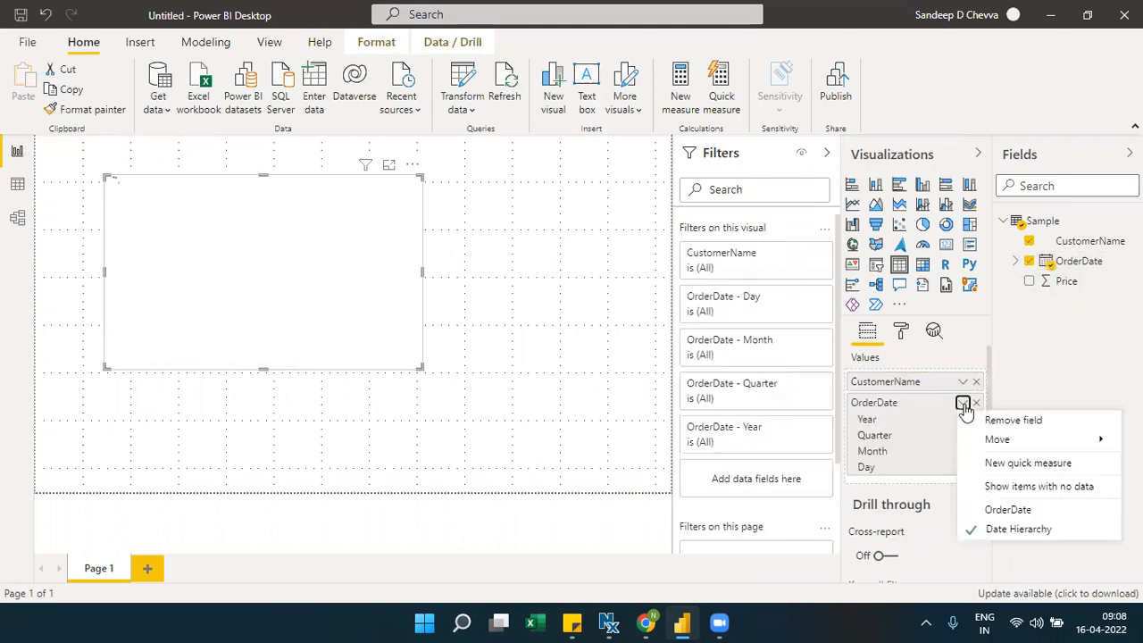
{"action": "left_click", "coordinate": [1008, 511]}
{"action": "left_click_drag", "start_coordinate": [1065, 282], "coordinate": [933, 411]}
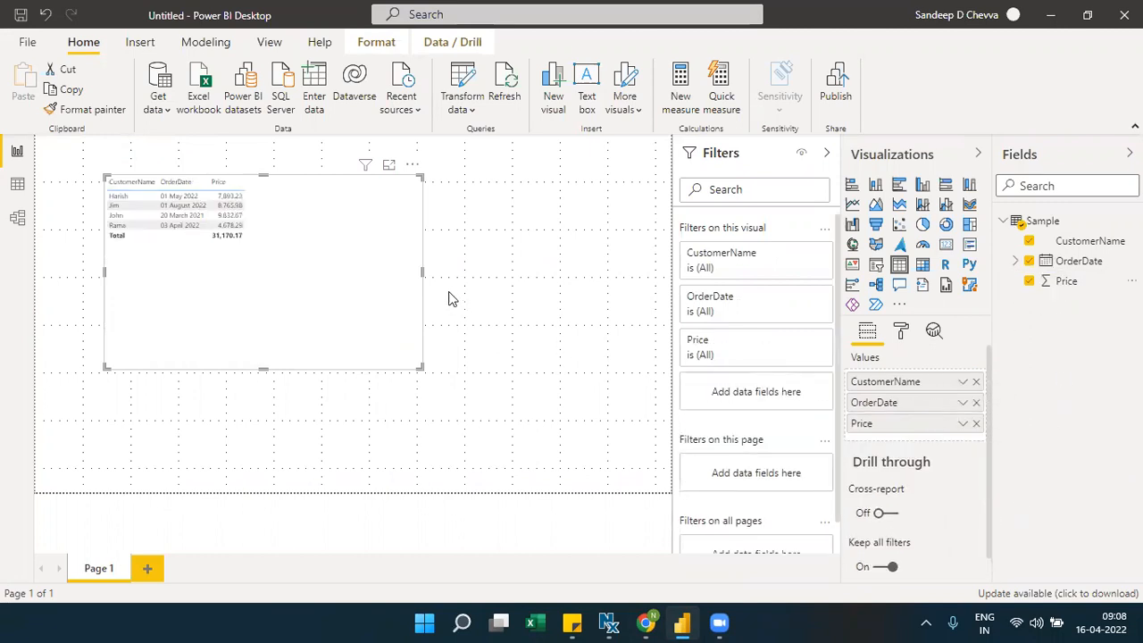
{"action": "left_click", "coordinate": [390, 167]}
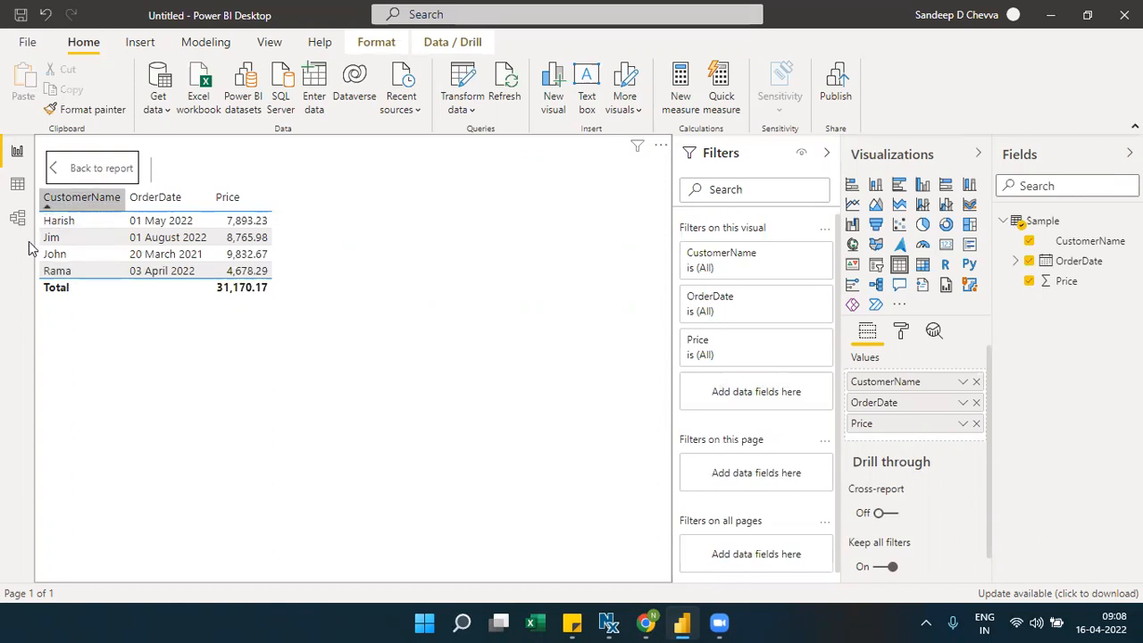
{"action": "left_click", "coordinate": [89, 168]}
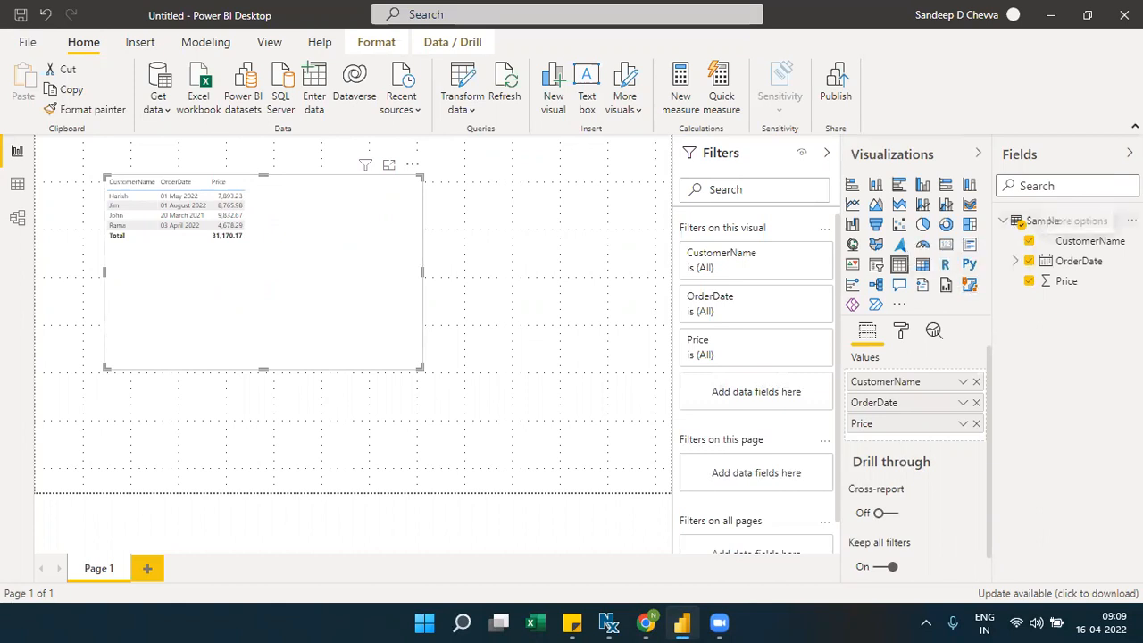
Create a calculated column in the Sample table and start a CONCATENATEX formula with 'Sample' as its table argument.
{"action": "right_click", "coordinate": [1021, 223]}
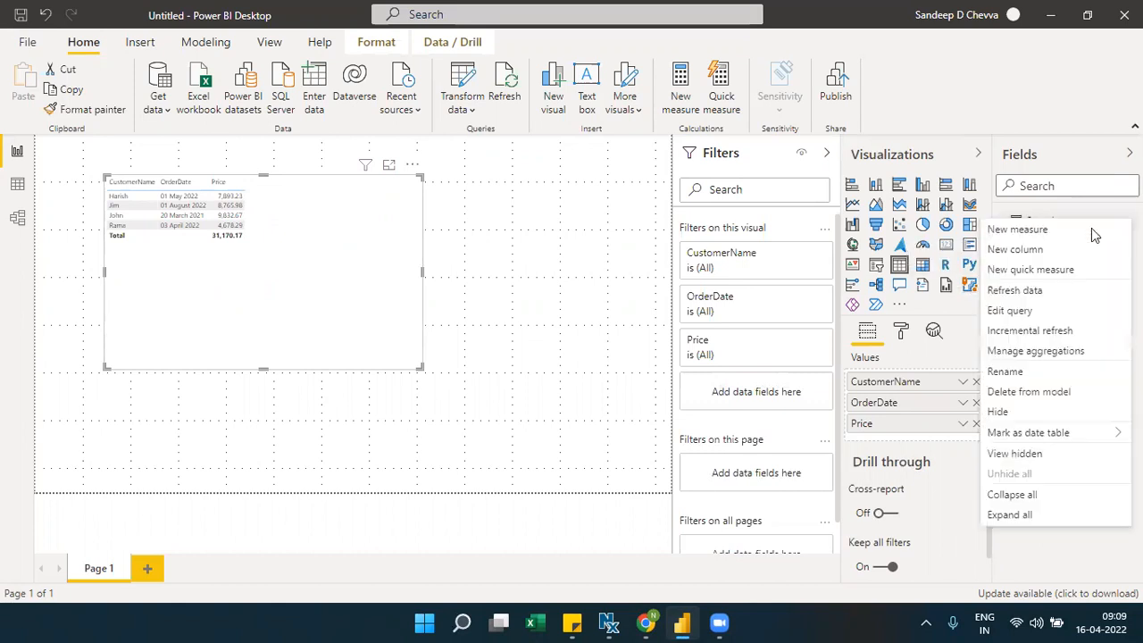
{"action": "left_click", "coordinate": [1027, 254]}
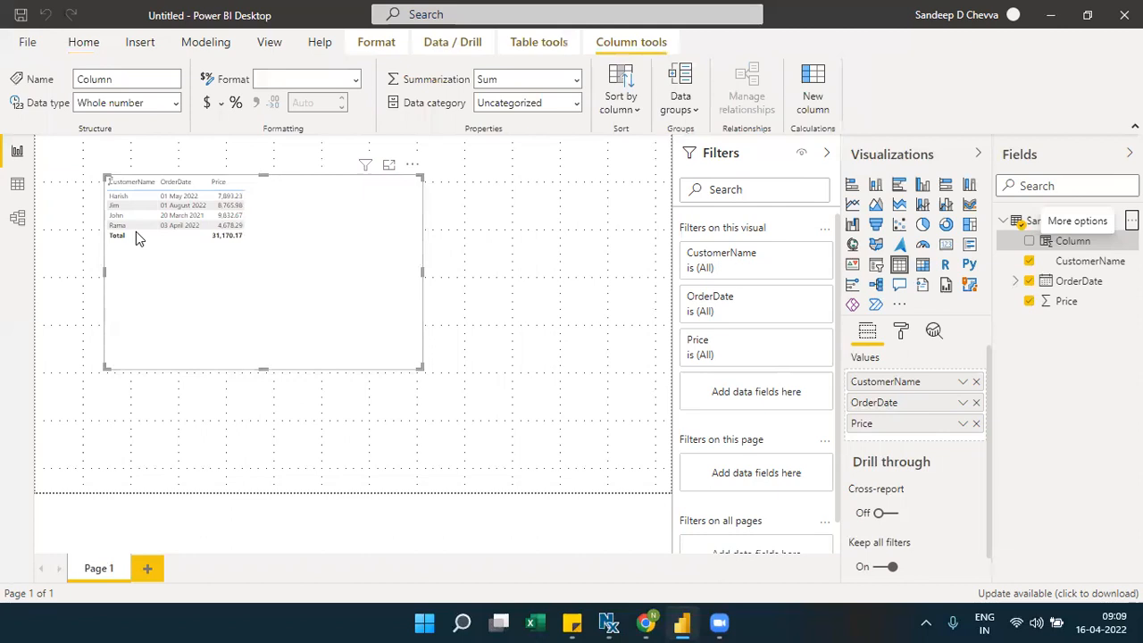
{"action": "left_click", "coordinate": [204, 151]}
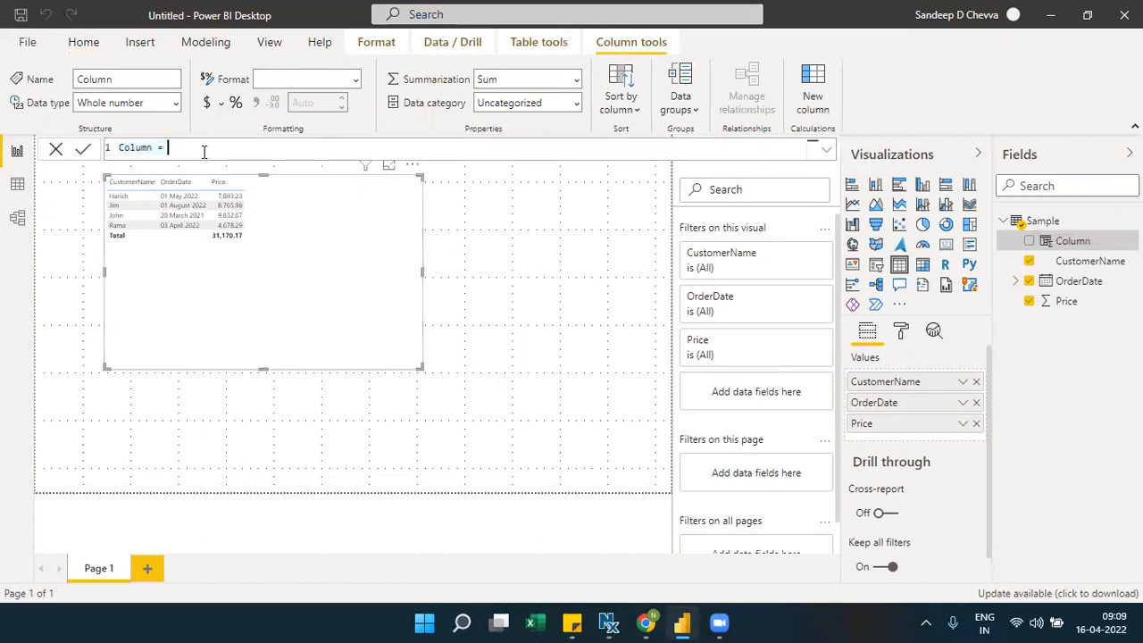
{"action": "type", "text": "con"}
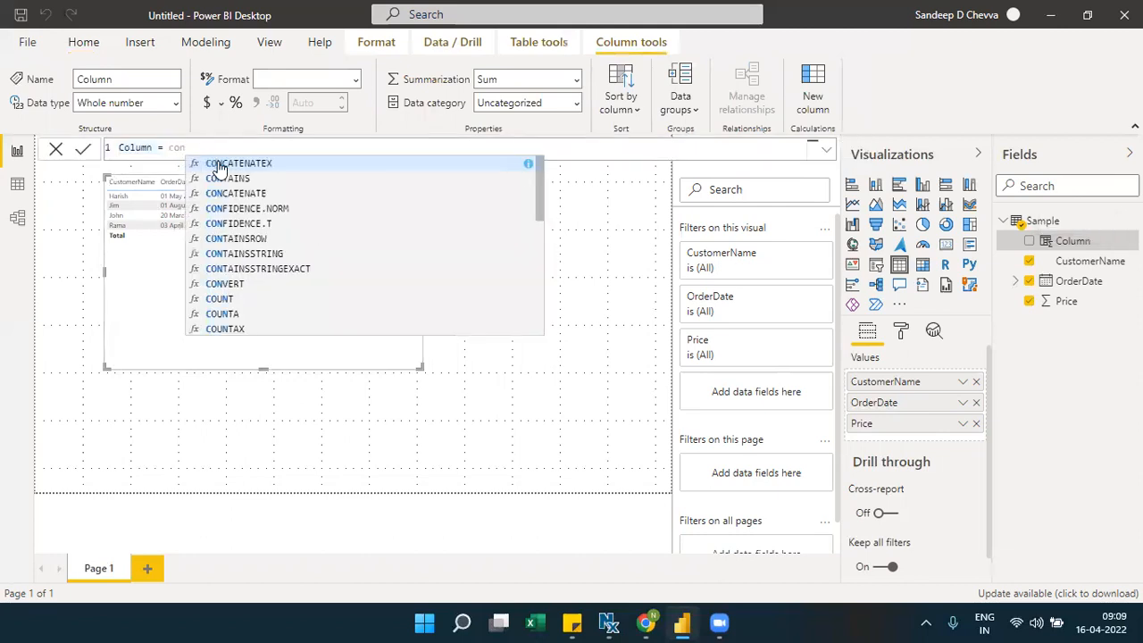
{"action": "left_click", "coordinate": [219, 164]}
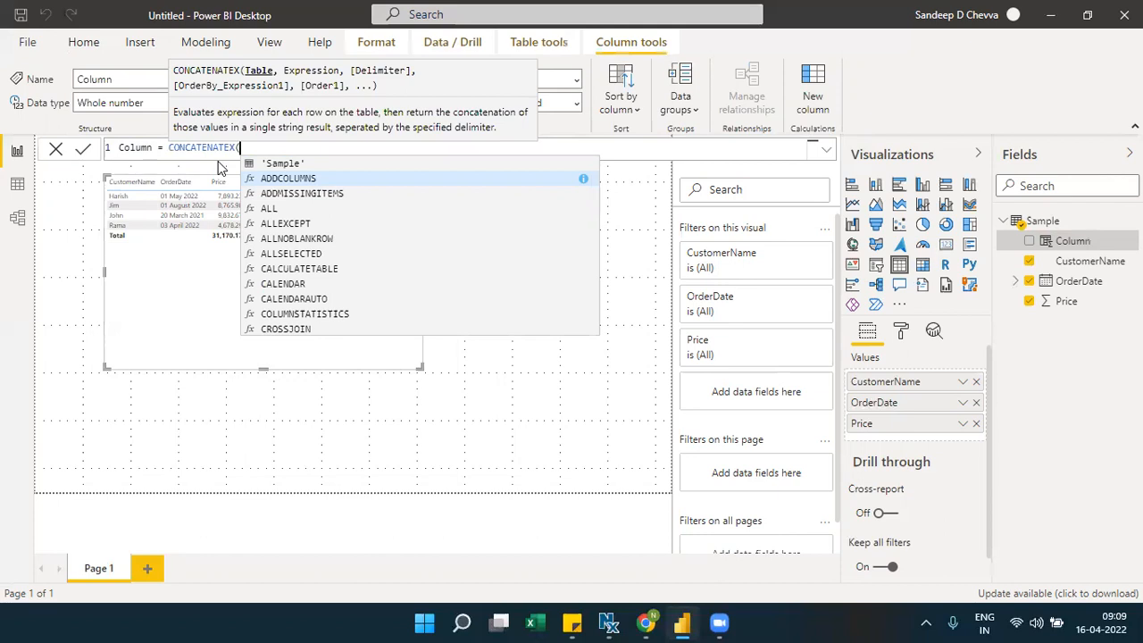
{"action": "type", "text": "sampl"}
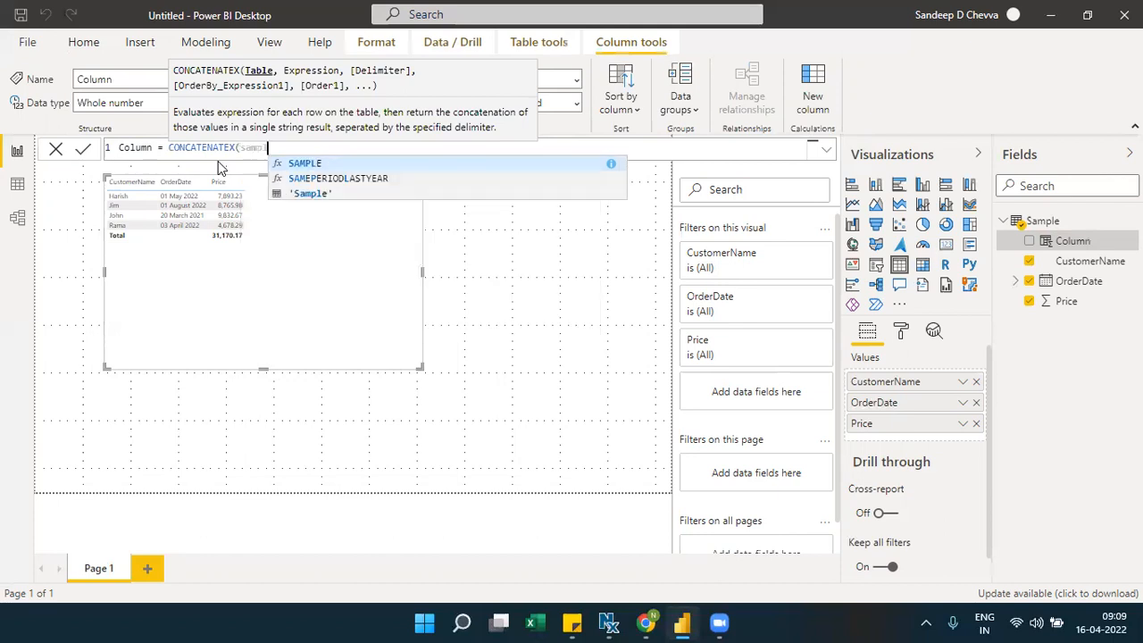
{"action": "key", "text": "Down"}
{"action": "key", "text": "Down"}
{"action": "key", "text": "Tab"}
{"action": "type", "text": ","}
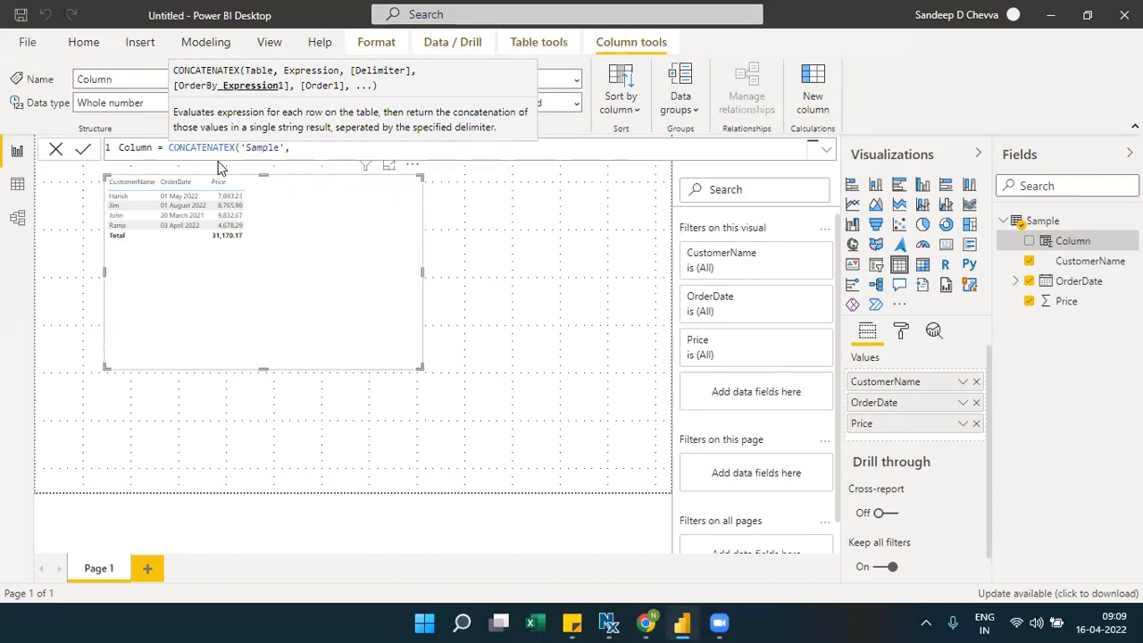
Complete the formula with 'Sample'[CustomerName] as the expression, "," as the delimiter and 'Sample'[CustomerName] as the order-by expression.
{"action": "type", "text": "cu"}
{"action": "key", "text": "Down"}
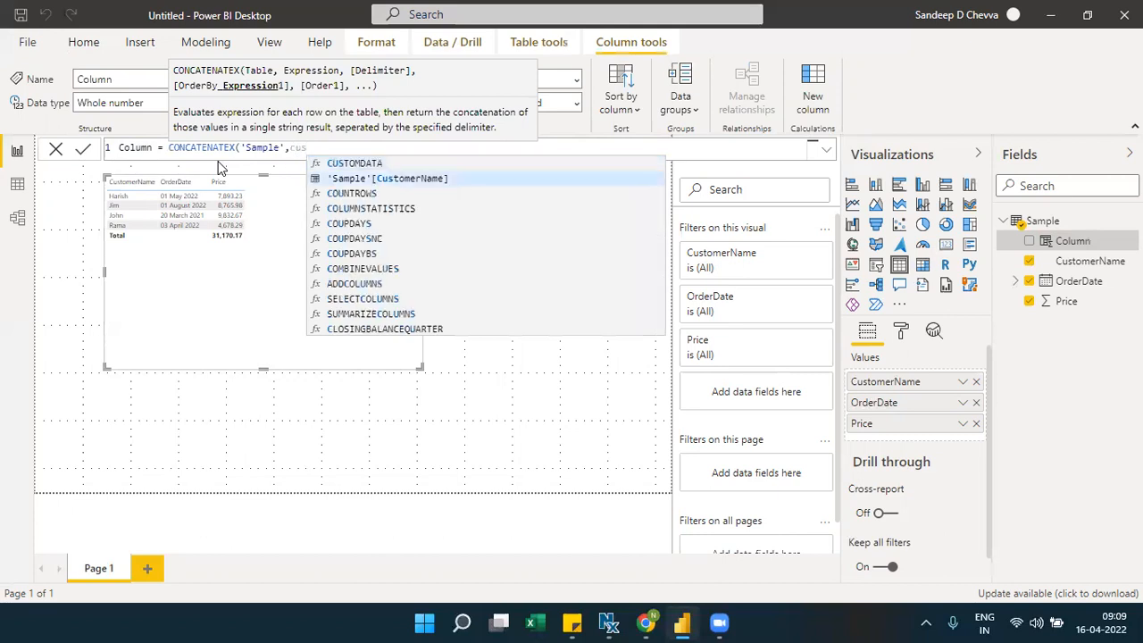
{"action": "key", "text": "Tab"}
{"action": "type", "text": ",\",\","}
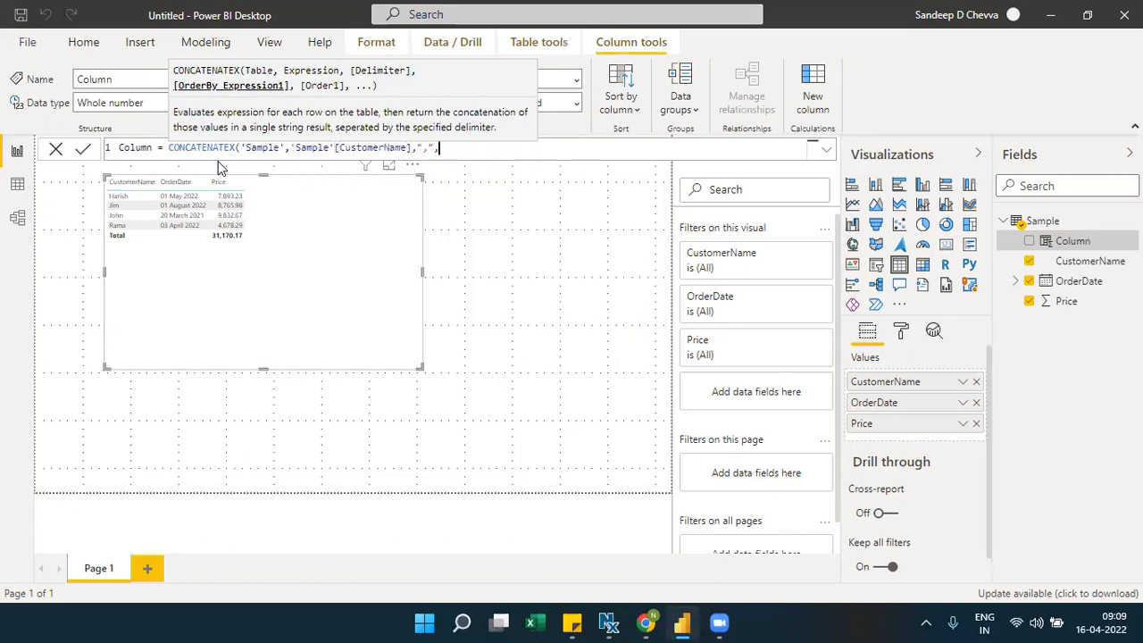
{"action": "type", "text": "cus"}
{"action": "key", "text": "Down"}
{"action": "key", "text": "Tab"}
{"action": "type", "text": ")"}
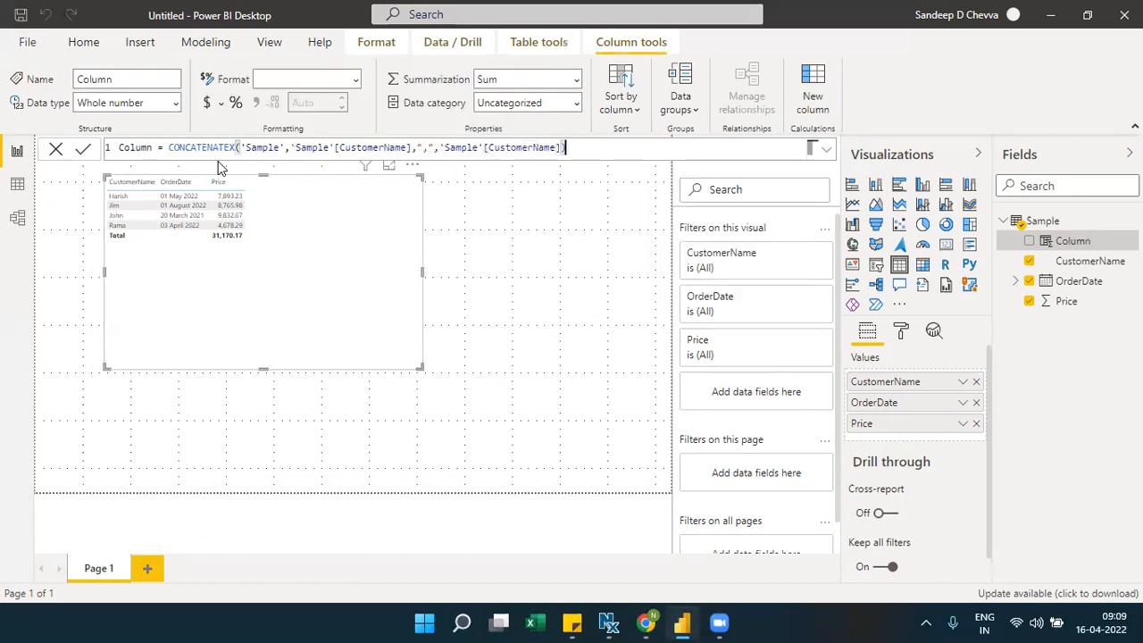
Name the calculated column CONCATENATEX, commit its formula and add it to the table visual.
{"action": "double_click", "coordinate": [134, 148]}
{"action": "type", "text": "C"}
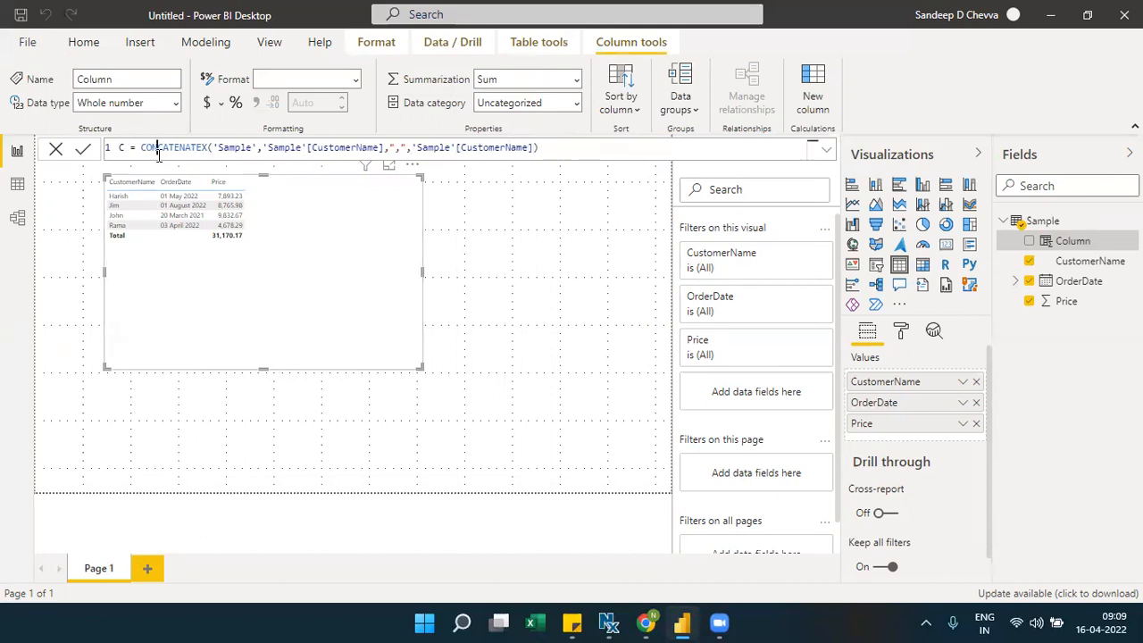
{"action": "double_click", "coordinate": [159, 150]}
{"action": "key", "text": "ctrl+c"}
{"action": "left_click_drag", "start_coordinate": [119, 149], "coordinate": [126, 148]}
{"action": "key", "text": "ctrl+v"}
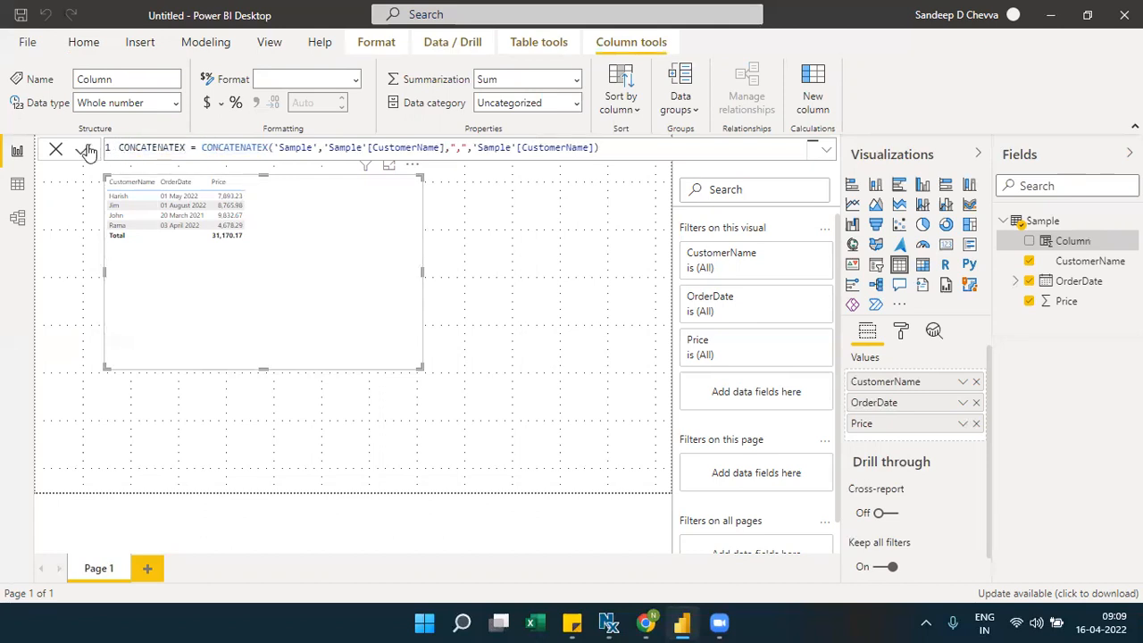
{"action": "left_click", "coordinate": [83, 150]}
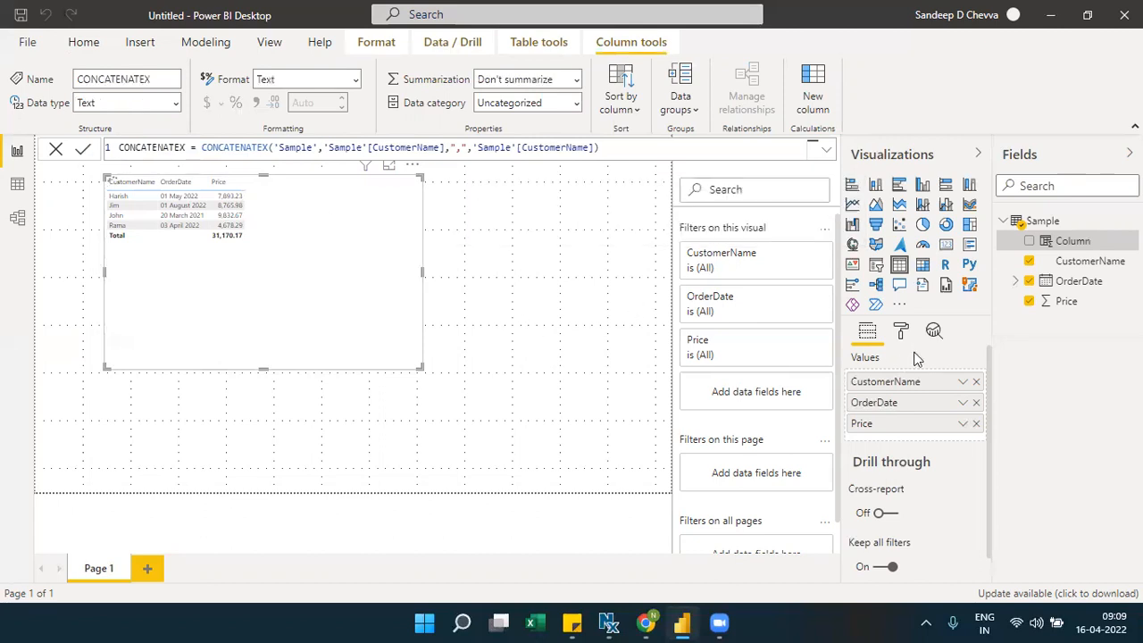
{"action": "left_click_drag", "start_coordinate": [1072, 241], "coordinate": [934, 442]}
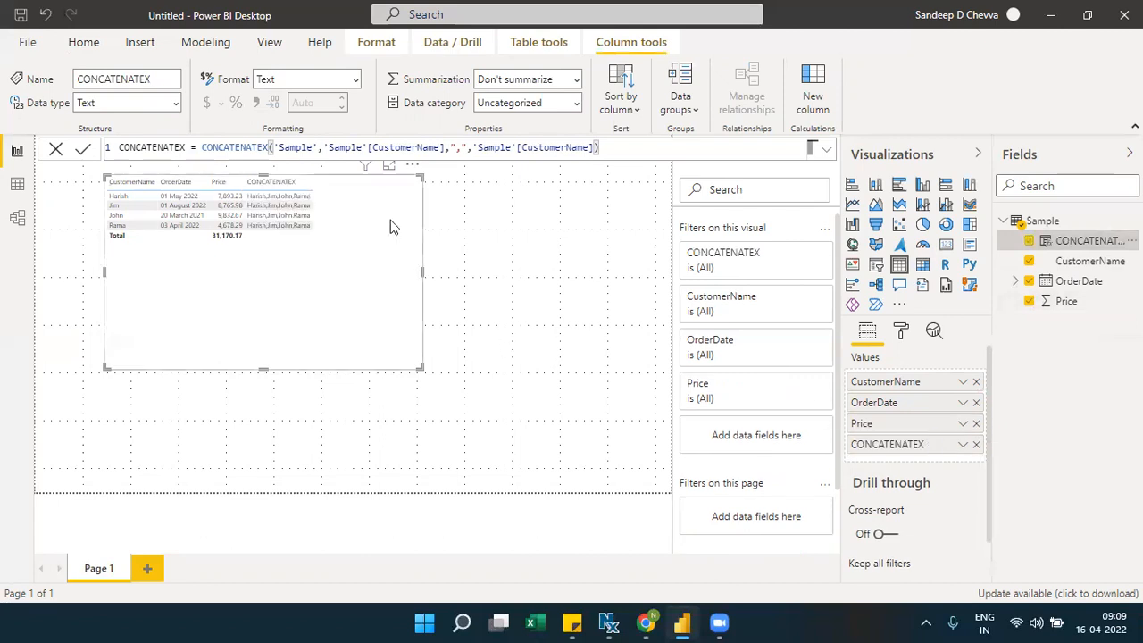
Examine the CONCATENATEX column in focus mode against the formula's table, expression and delimiter arguments, and return to the report.
{"action": "left_click", "coordinate": [388, 168]}
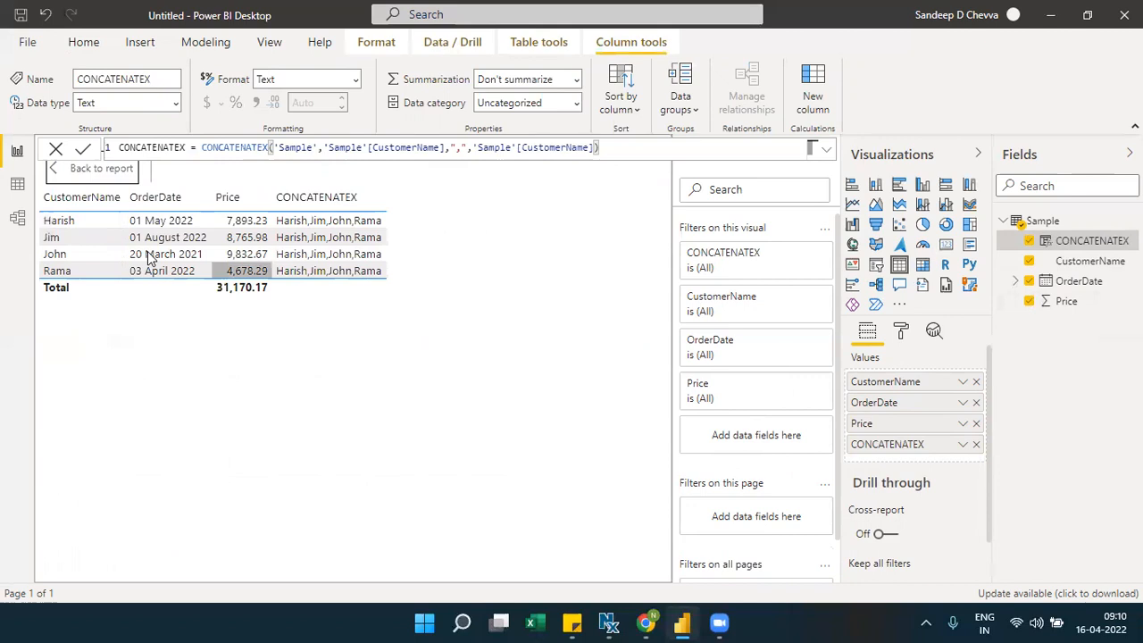
{"action": "double_click", "coordinate": [214, 147]}
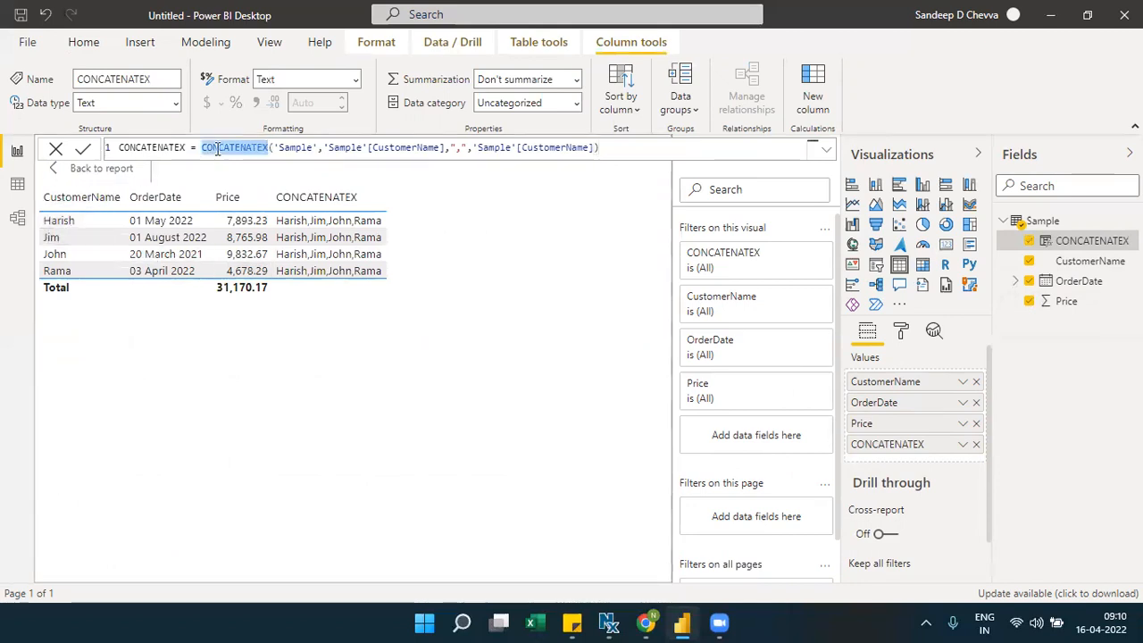
{"action": "double_click", "coordinate": [293, 148]}
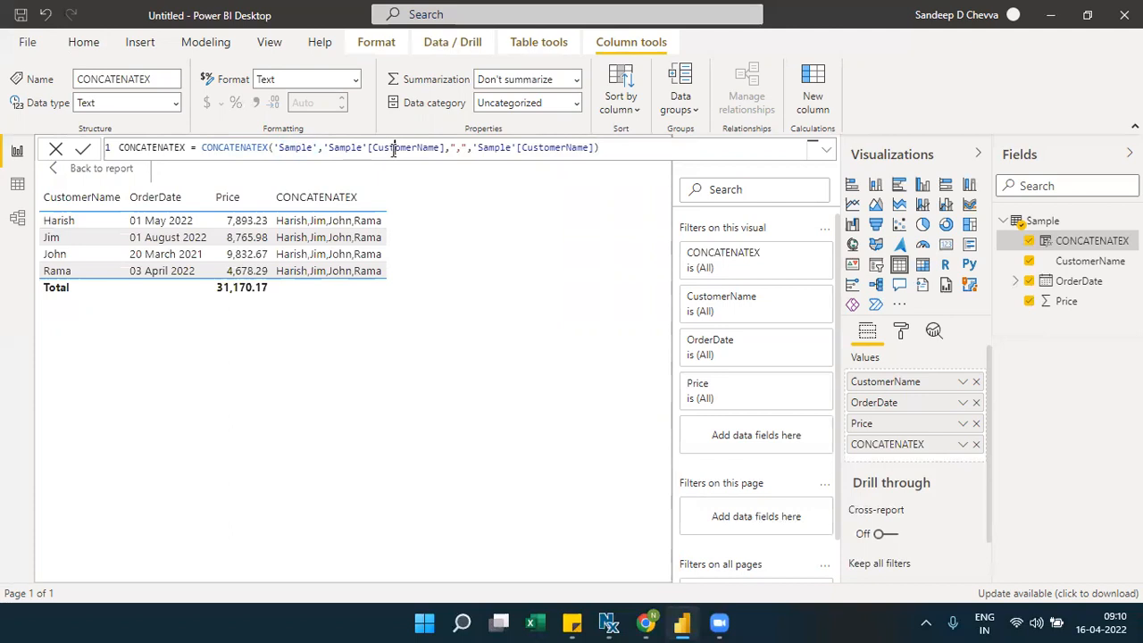
{"action": "double_click", "coordinate": [394, 148]}
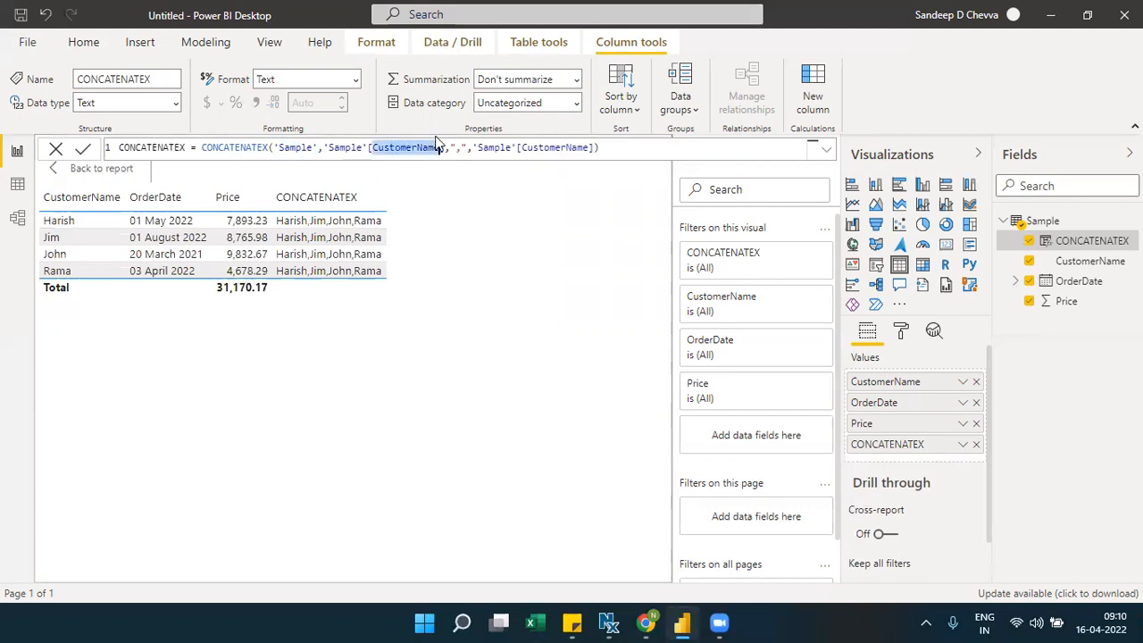
{"action": "left_click", "coordinate": [460, 149]}
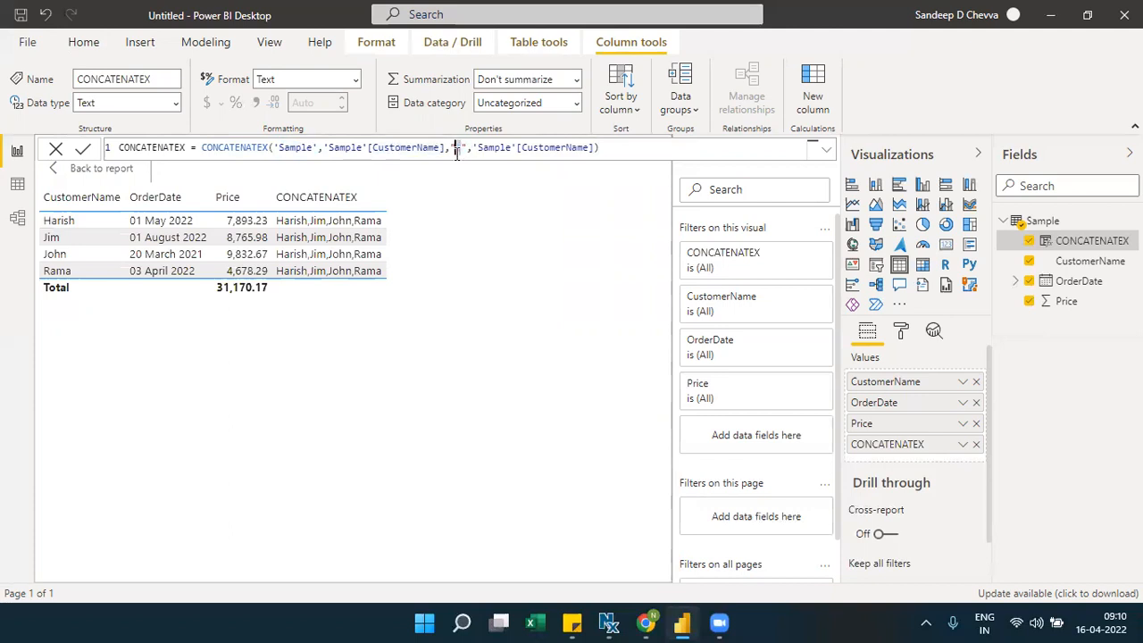
{"action": "left_click", "coordinate": [101, 170]}
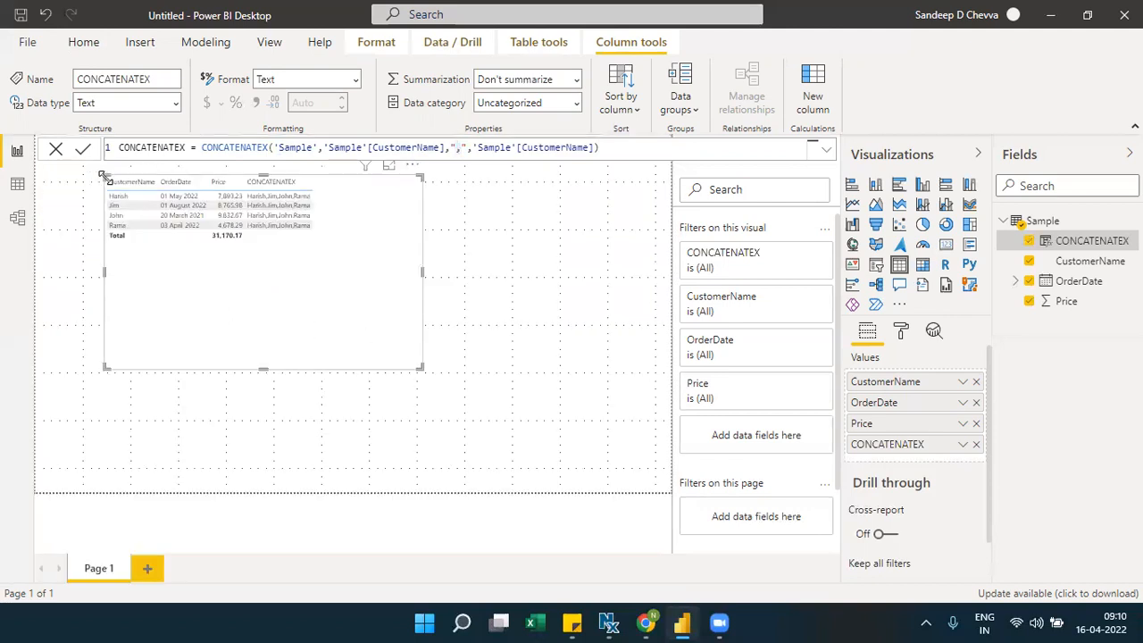
Move the table visual closer to the page's left edge and make it slightly wider and shorter.
{"action": "left_click_drag", "start_coordinate": [228, 322], "coordinate": [191, 325]}
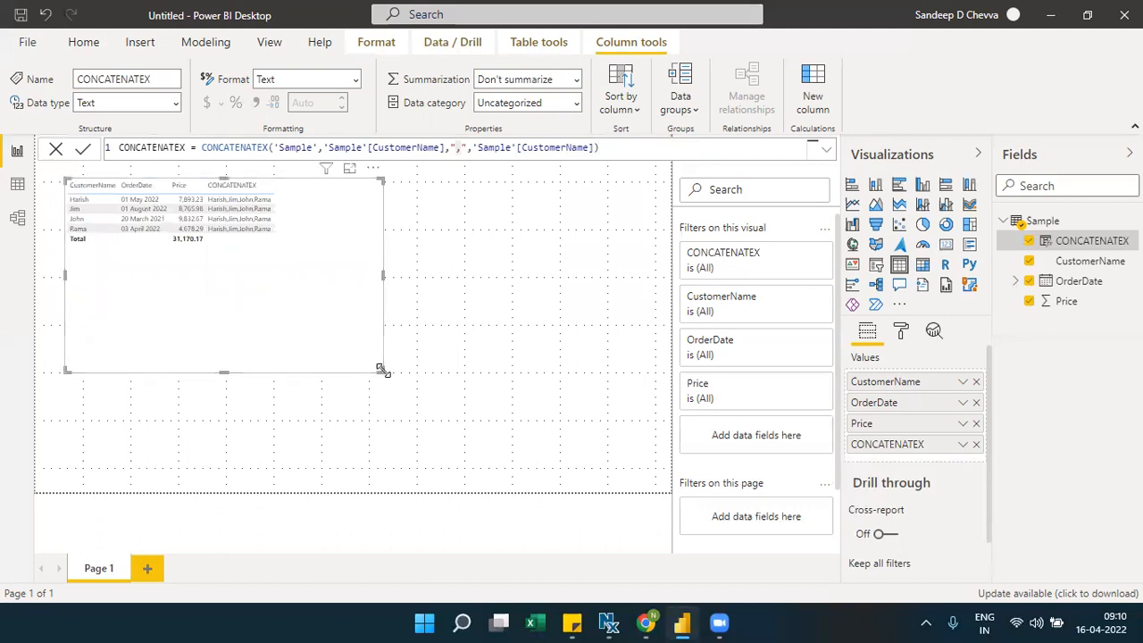
{"action": "left_click_drag", "start_coordinate": [383, 370], "coordinate": [401, 326]}
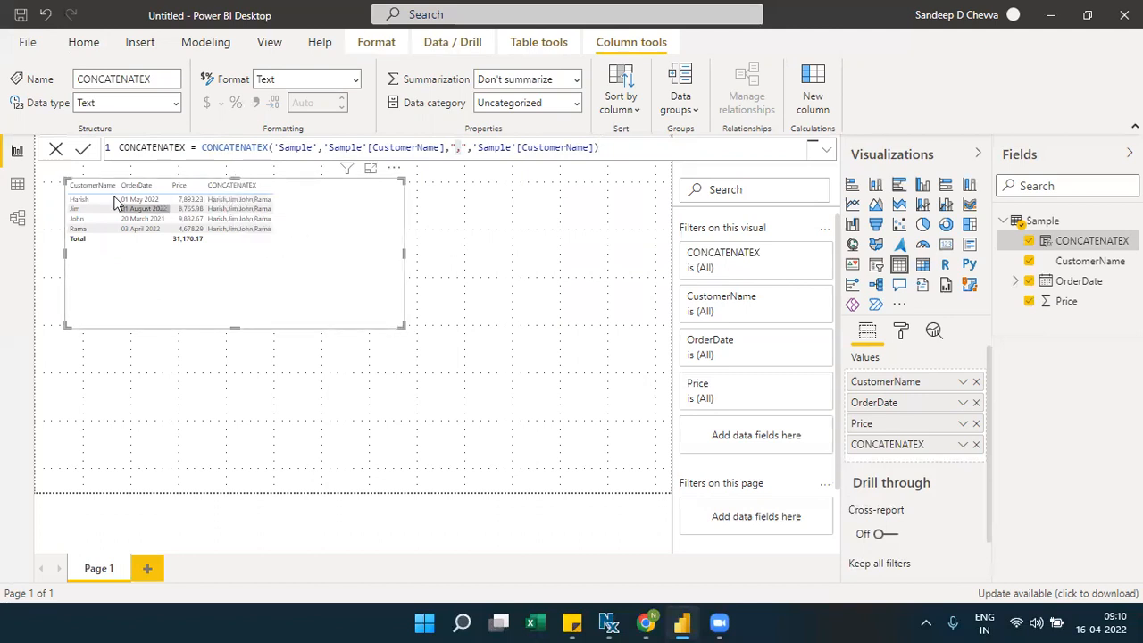
{"action": "double_click", "coordinate": [261, 147]}
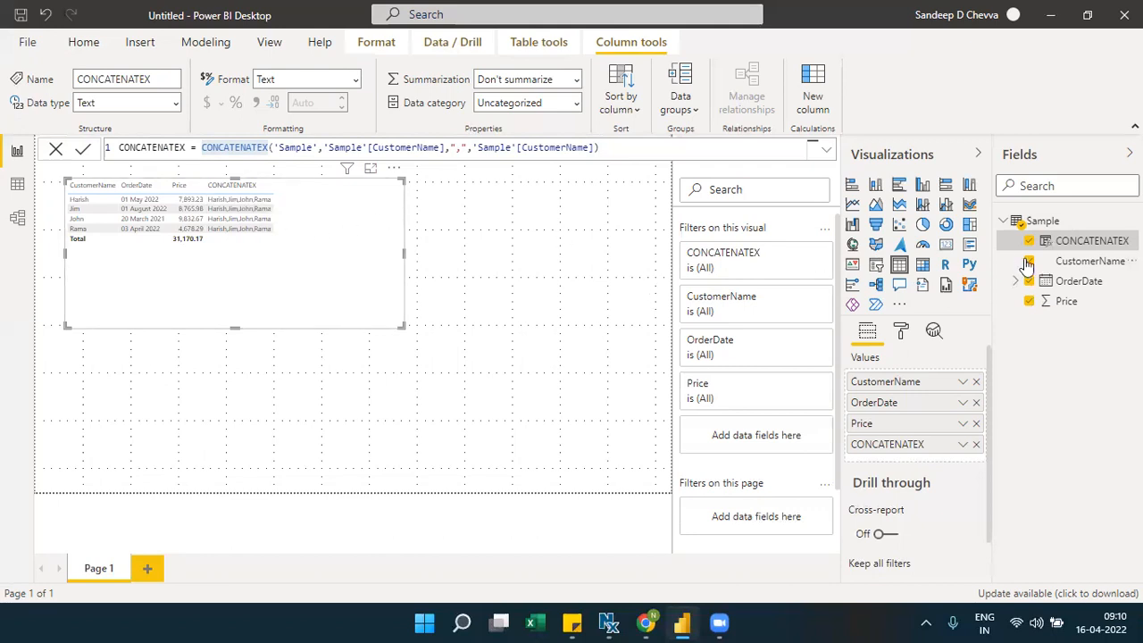
Start a quick measure based on the CustomerName field, using the Concatenated list of values calculation.
{"action": "left_click", "coordinate": [1069, 264]}
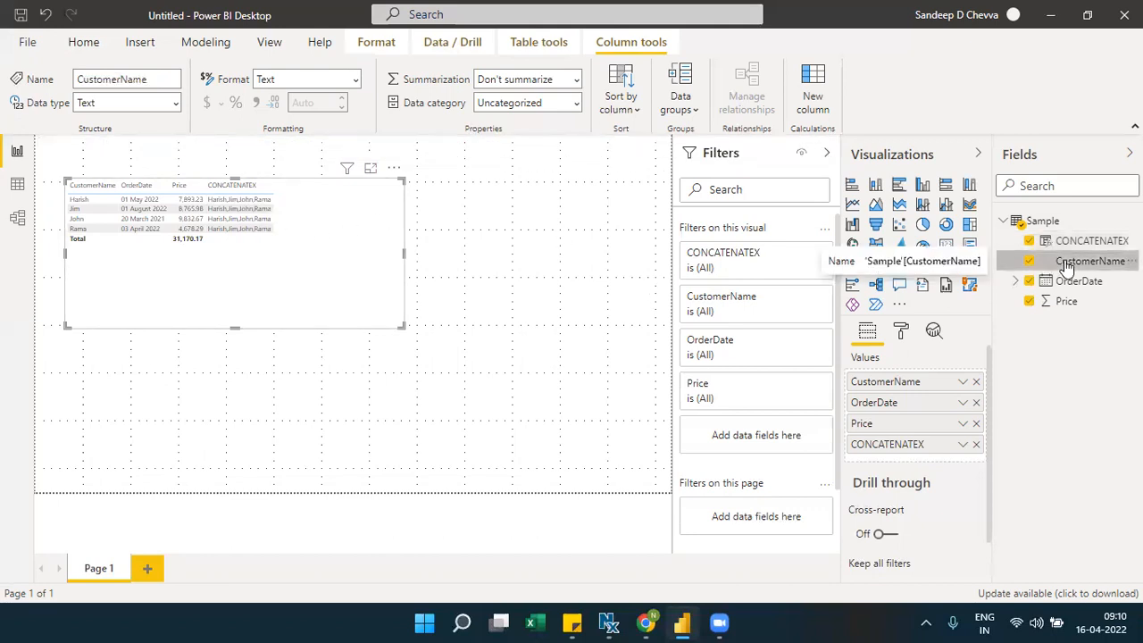
{"action": "left_click", "coordinate": [1131, 261]}
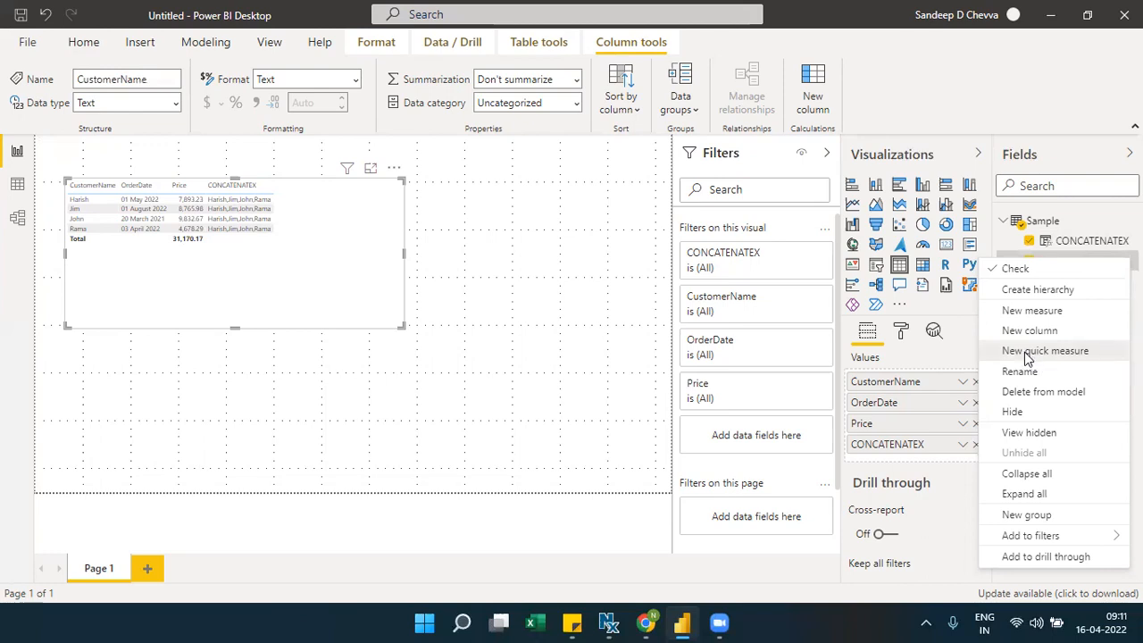
{"action": "left_click", "coordinate": [1026, 357]}
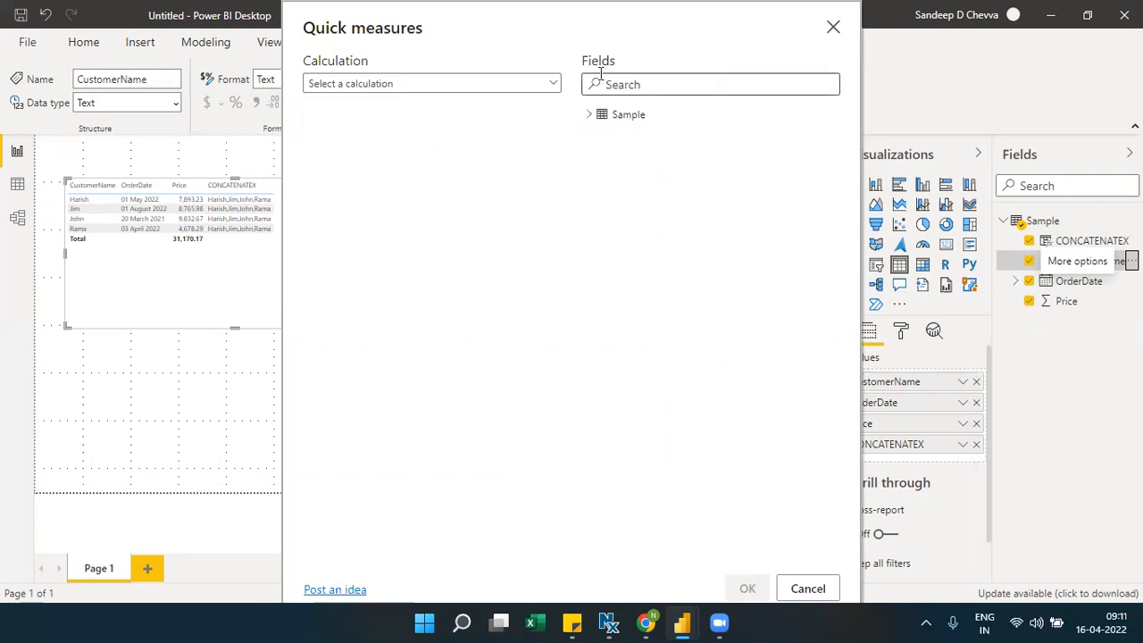
{"action": "left_click", "coordinate": [554, 85]}
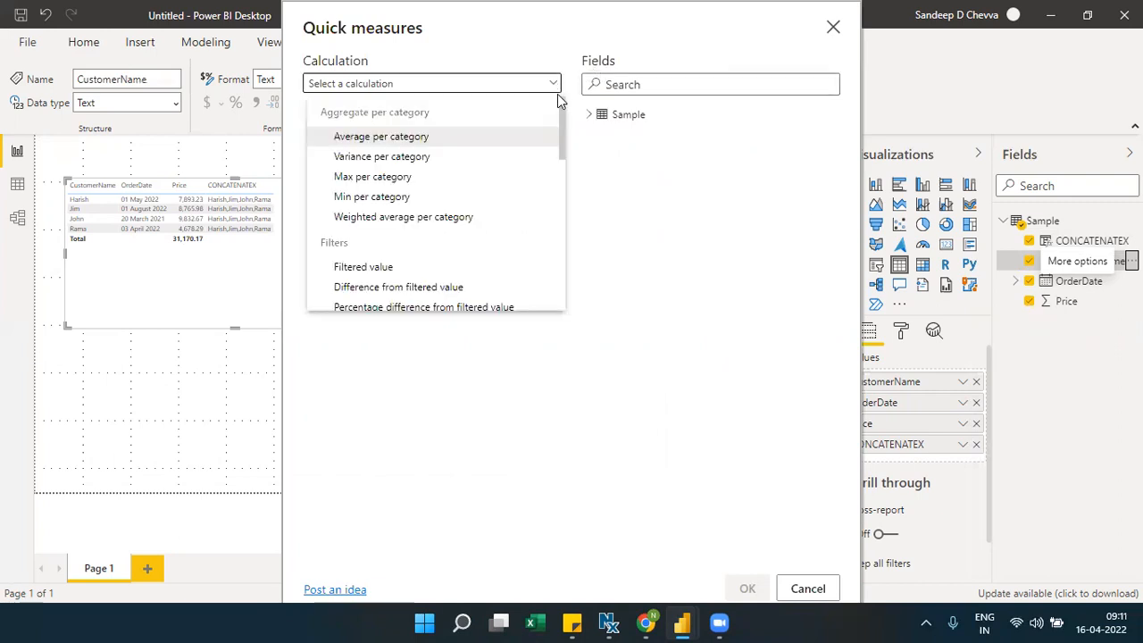
{"action": "left_click_drag", "start_coordinate": [561, 109], "coordinate": [559, 272]}
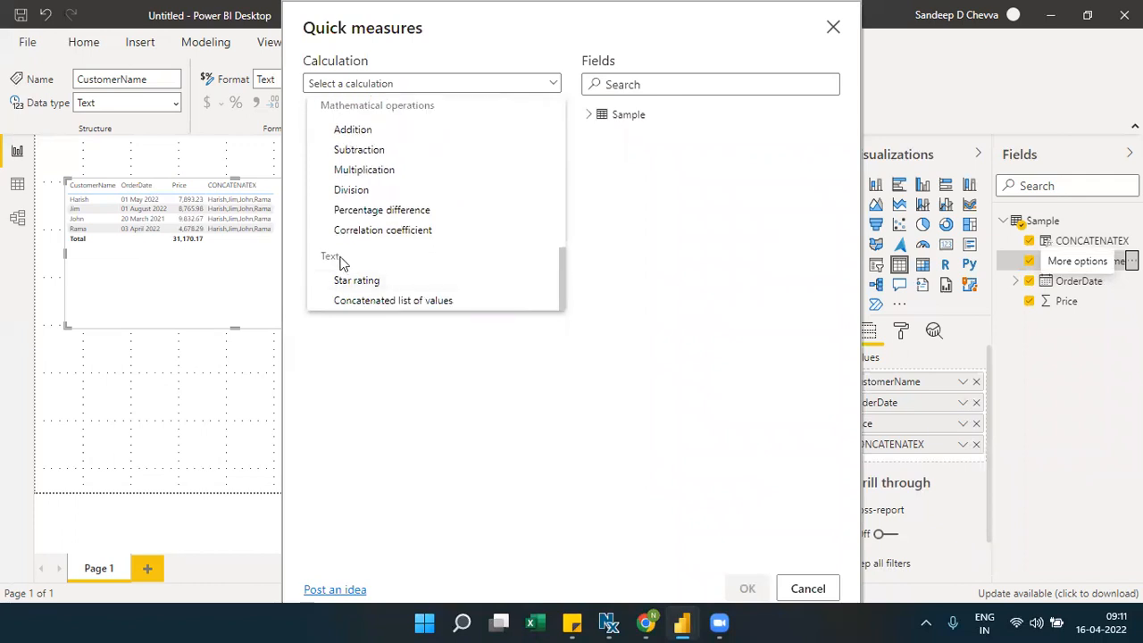
{"action": "left_click", "coordinate": [453, 303]}
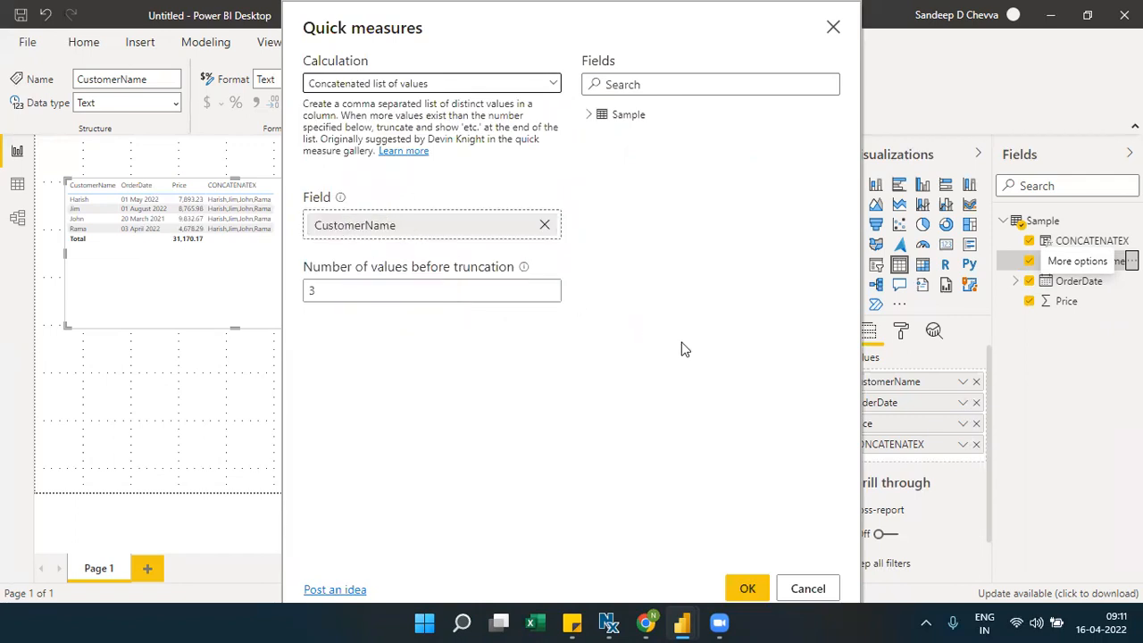
Set the number of values before truncation to 4 and create the quick measure.
{"action": "left_click", "coordinate": [334, 293]}
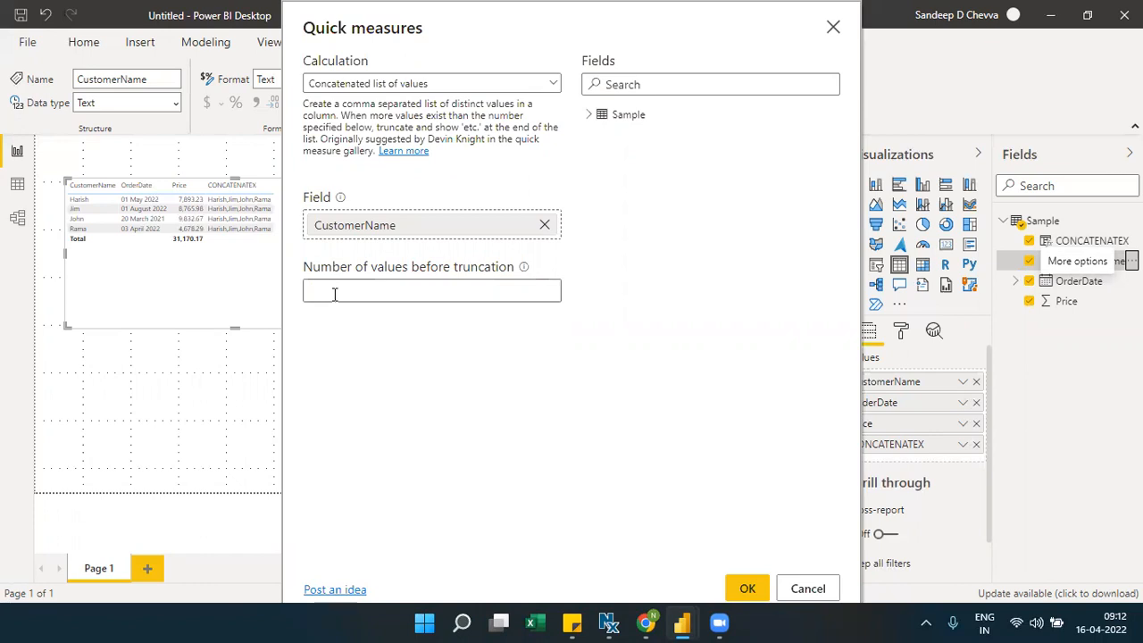
{"action": "type", "text": "4"}
{"action": "left_click", "coordinate": [745, 590]}
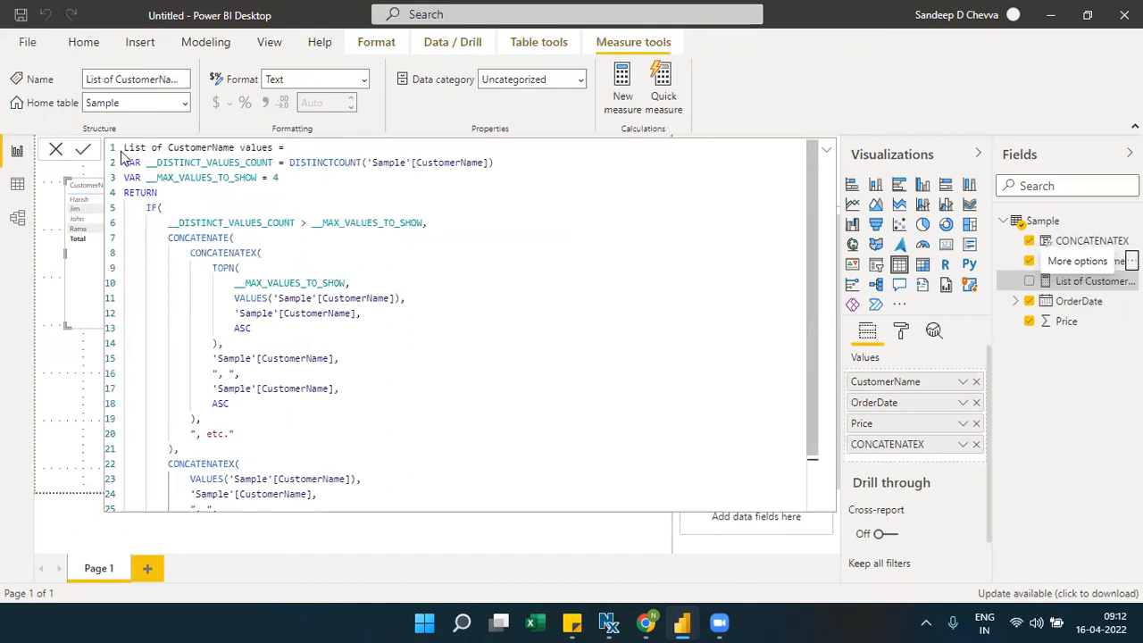
Examine the quick measure's generated DAX formula, including its CONCATENATEX part, and close the formula without changes.
{"action": "left_click_drag", "start_coordinate": [123, 150], "coordinate": [200, 419]}
{"action": "mouse_move", "coordinate": [230, 527]}
{"action": "left_mouse_down"}
{"action": "mouse_move", "coordinate": [235, 539]}
{"action": "mouse_move", "coordinate": [251, 521]}
{"action": "left_mouse_up"}
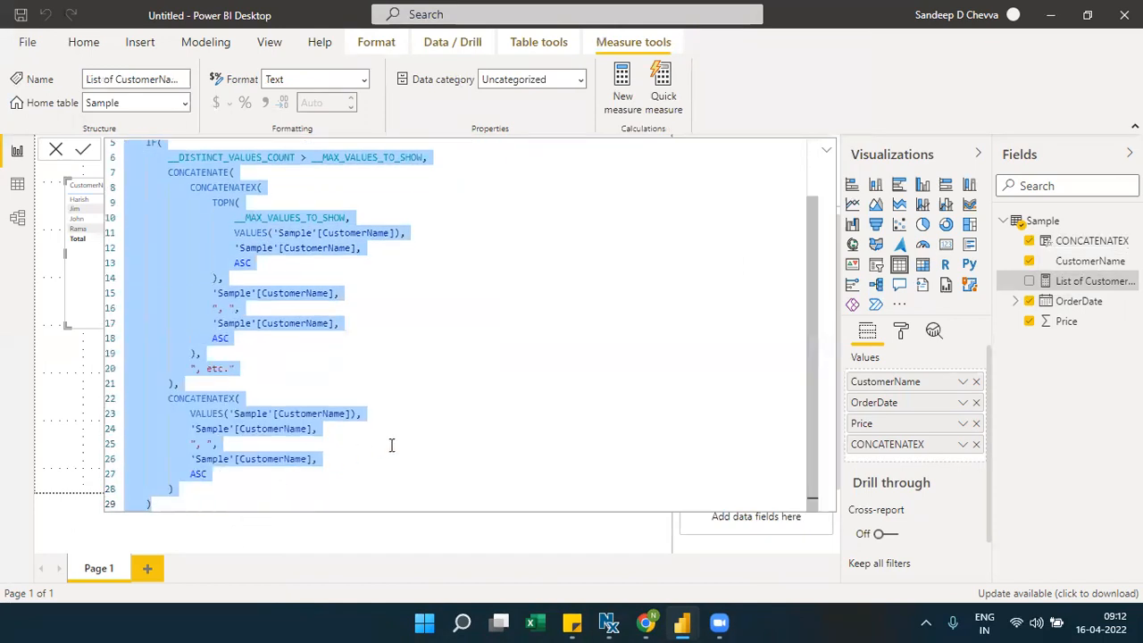
{"action": "left_click", "coordinate": [392, 445]}
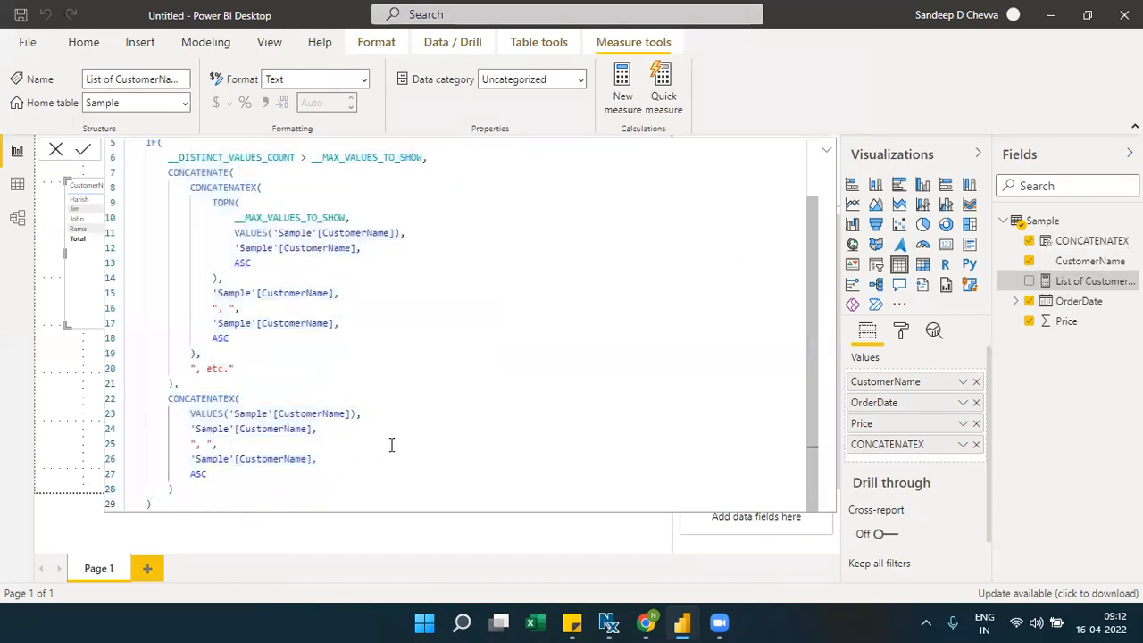
{"action": "double_click", "coordinate": [226, 398]}
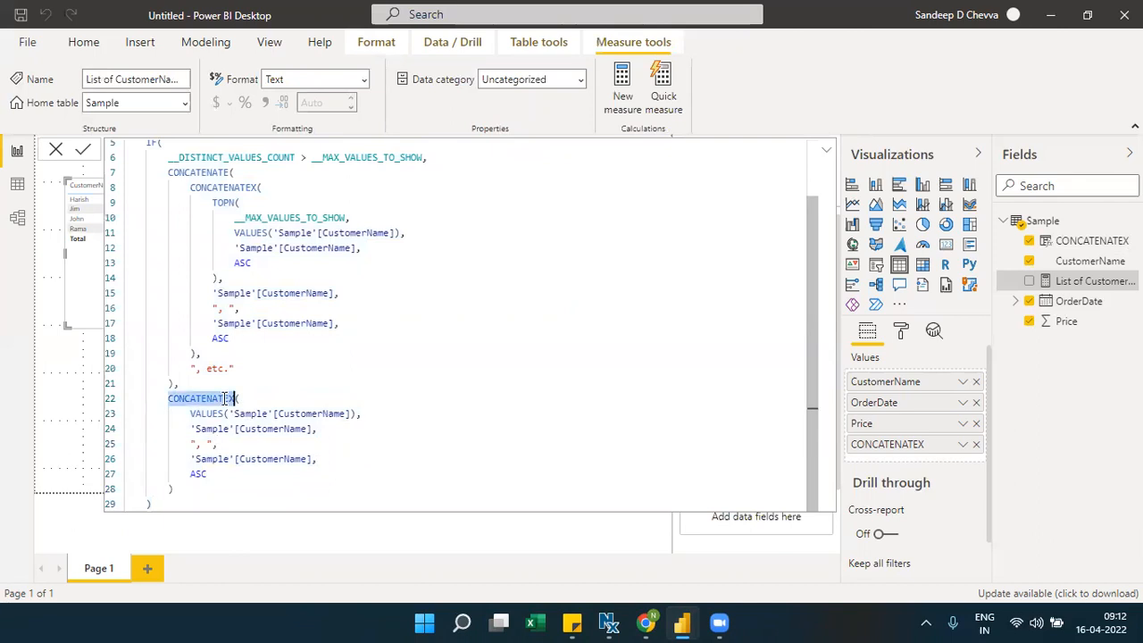
{"action": "left_click", "coordinate": [57, 153]}
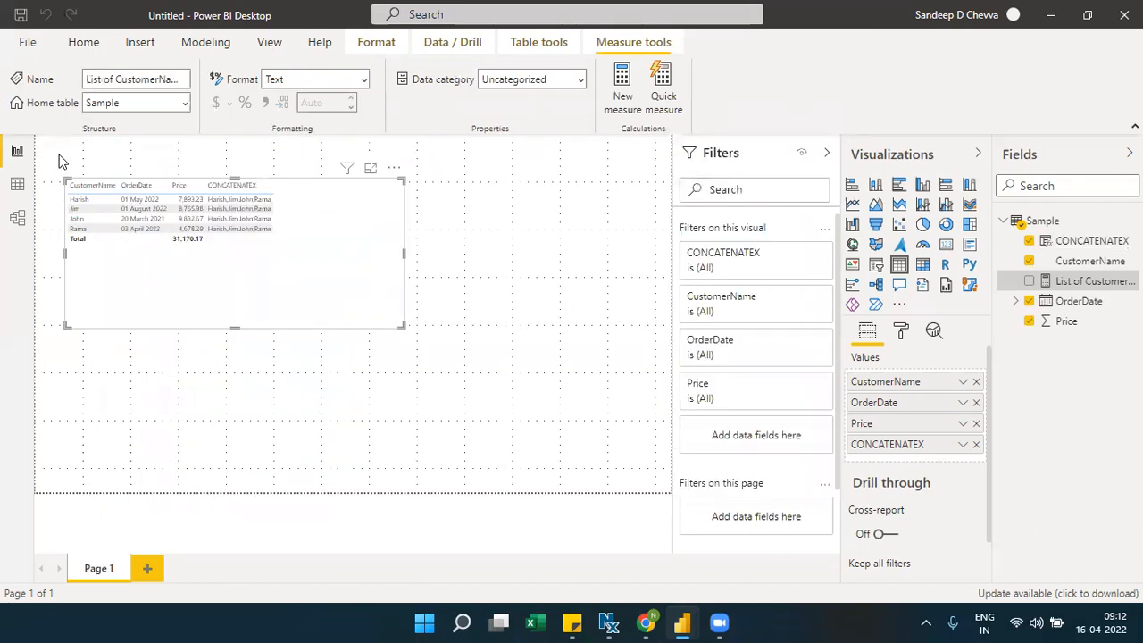
{"action": "left_click", "coordinate": [383, 385]}
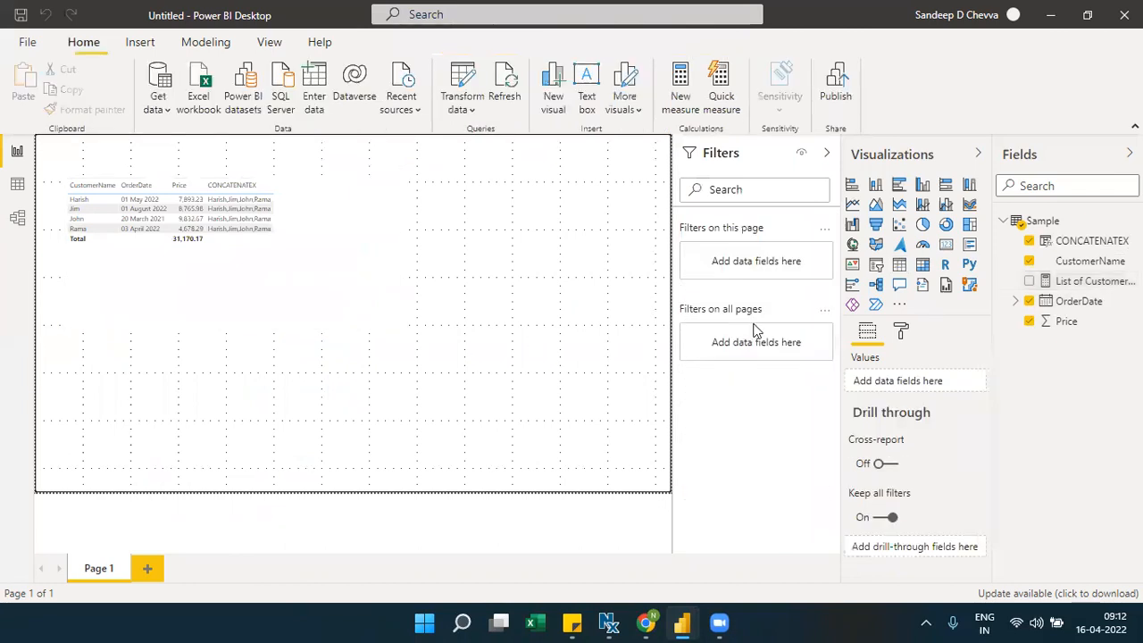
{"action": "left_click", "coordinate": [1054, 282]}
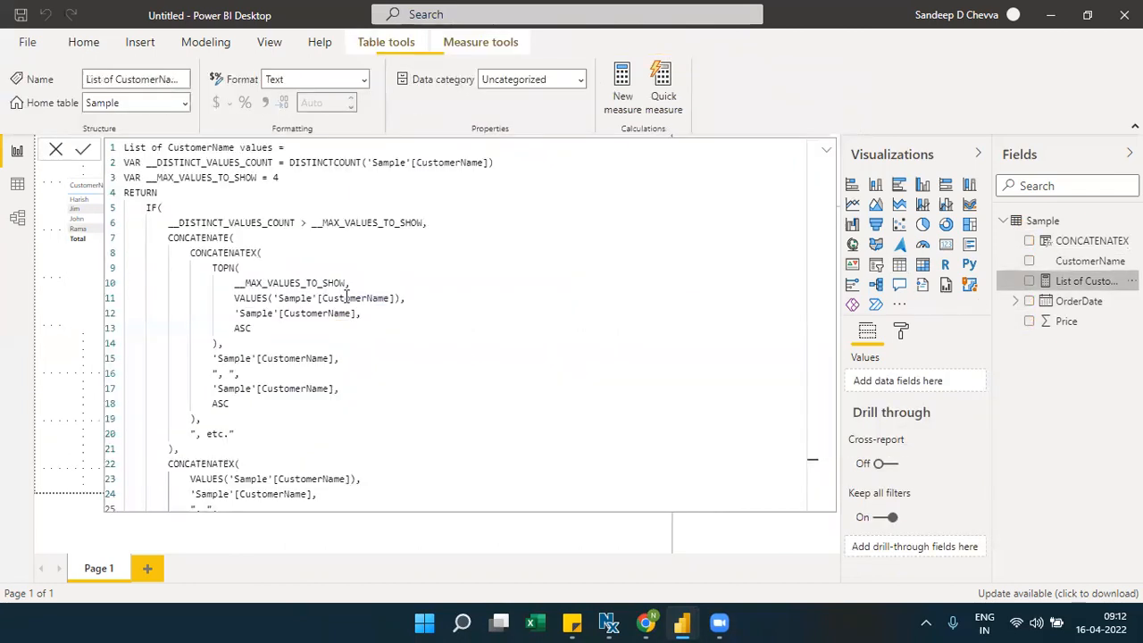
{"action": "left_click", "coordinate": [56, 152]}
Add the List of CustomerName values measure to the table visual after the CONCATENATEX column.
{"action": "left_click", "coordinate": [299, 305]}
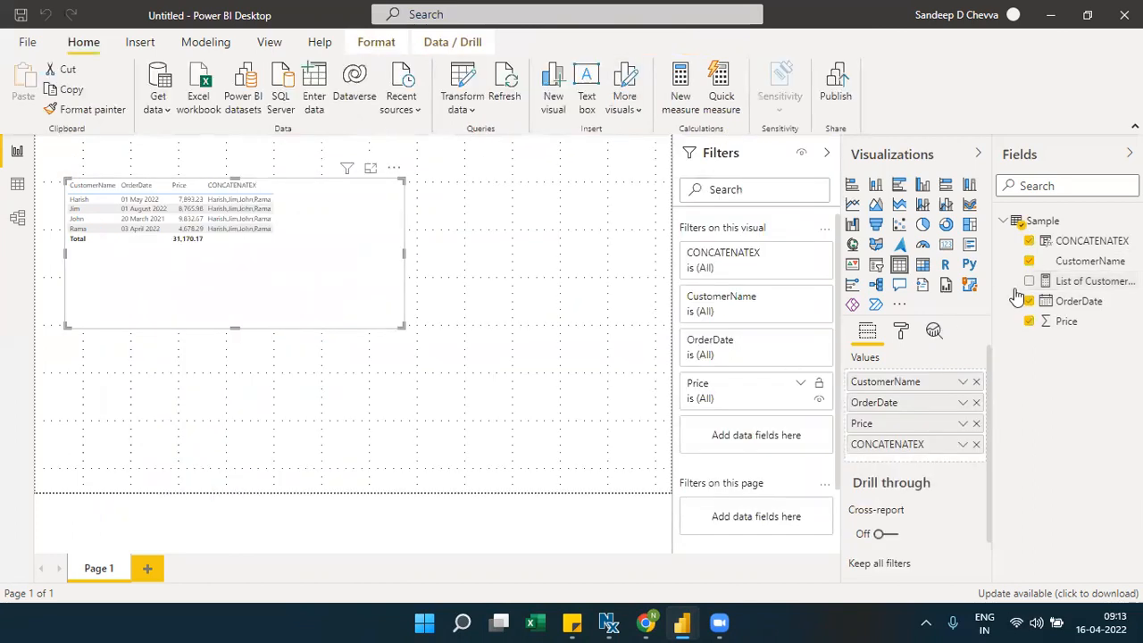
{"action": "left_click_drag", "start_coordinate": [1064, 282], "coordinate": [916, 462]}
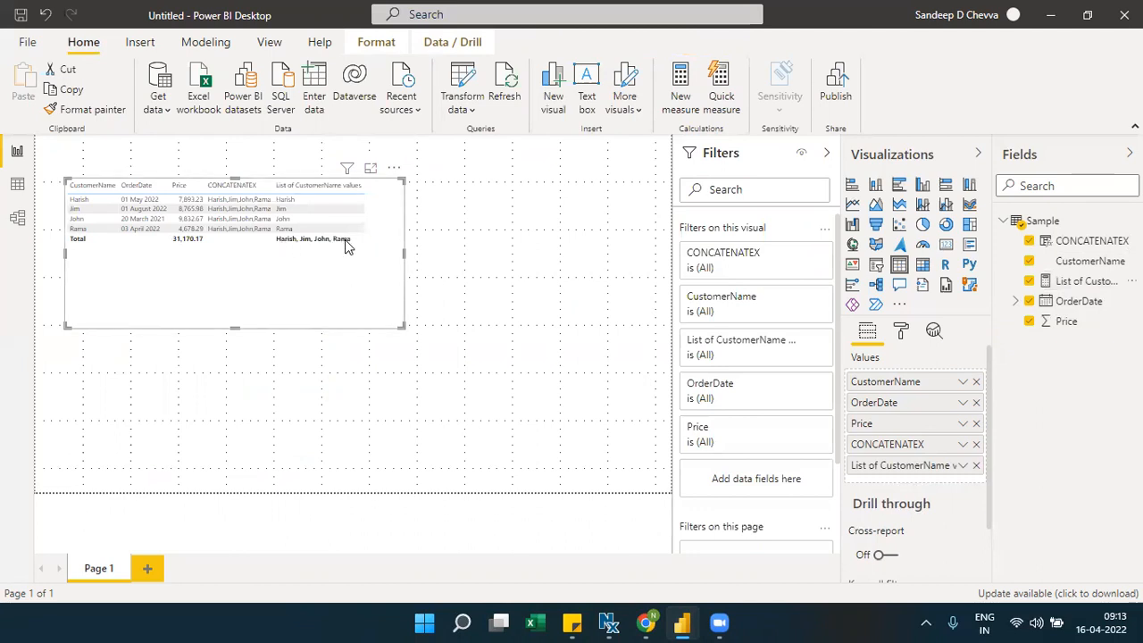
{"action": "left_click", "coordinate": [363, 414]}
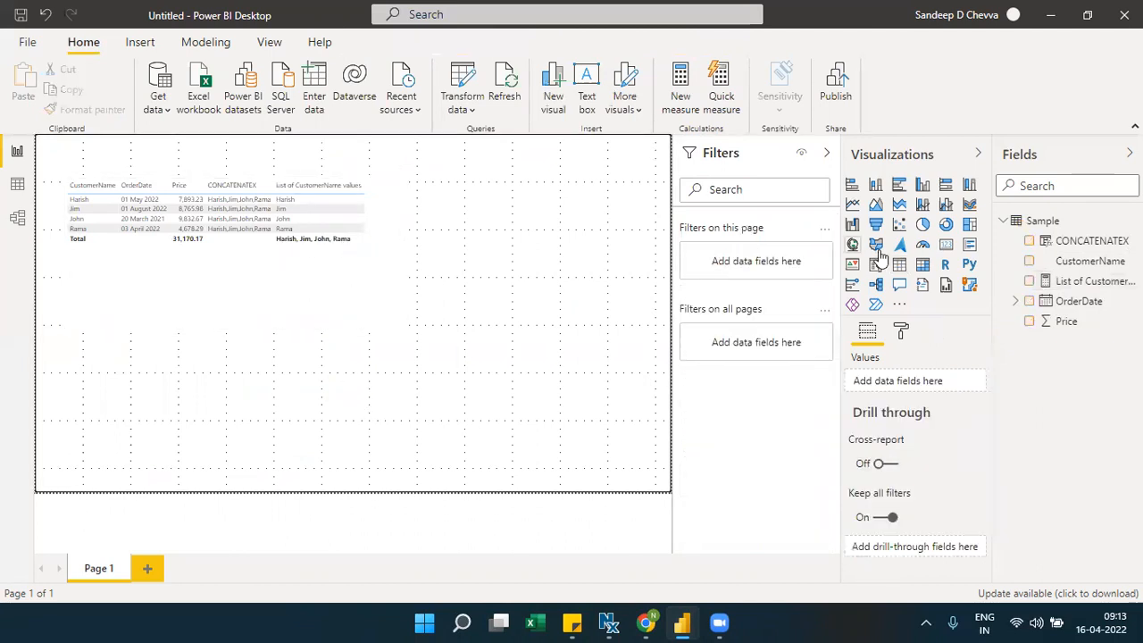
Add a smaller card visual beside the table and show the List of CustomerName values measure in it.
{"action": "left_click", "coordinate": [946, 244]}
{"action": "left_click_drag", "start_coordinate": [307, 390], "coordinate": [613, 265]}
{"action": "left_click_drag", "start_coordinate": [330, 357], "coordinate": [465, 302]}
{"action": "left_click_drag", "start_coordinate": [536, 275], "coordinate": [469, 246]}
{"action": "left_click_drag", "start_coordinate": [1049, 284], "coordinate": [918, 389]}
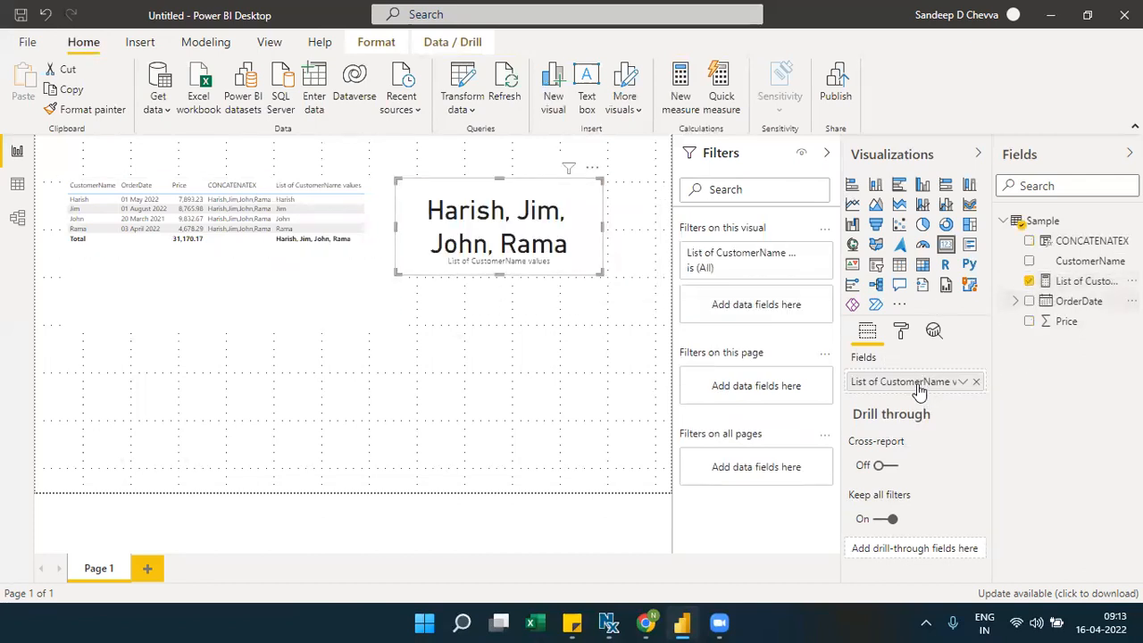
Add a small slicer below the card visual and use CustomerName as its field.
{"action": "left_click", "coordinate": [605, 304]}
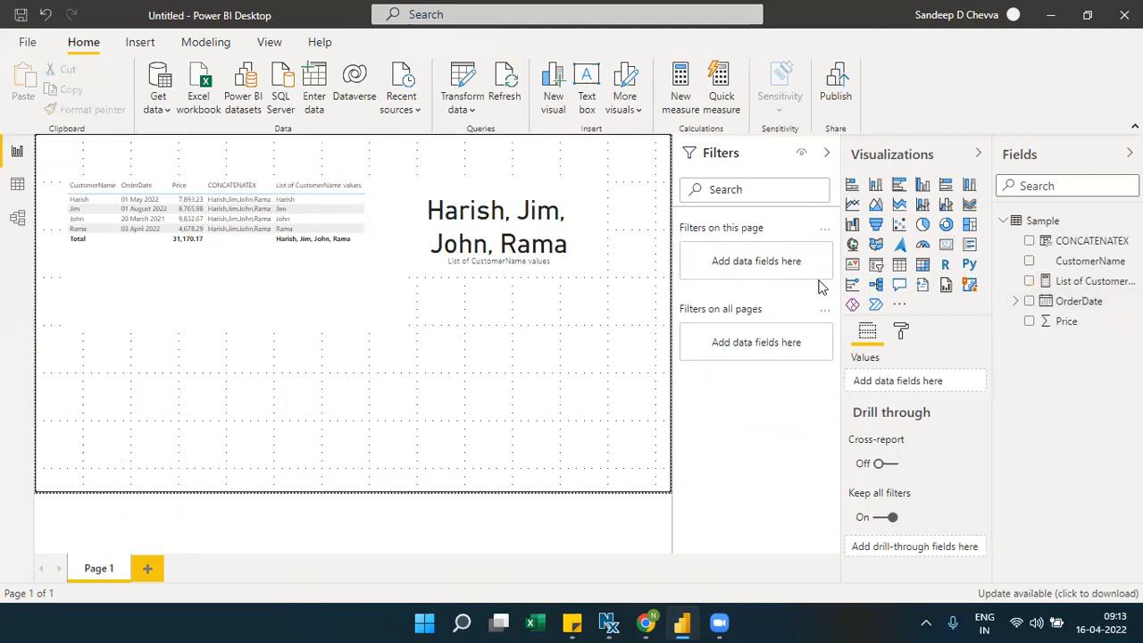
{"action": "left_click", "coordinate": [878, 266]}
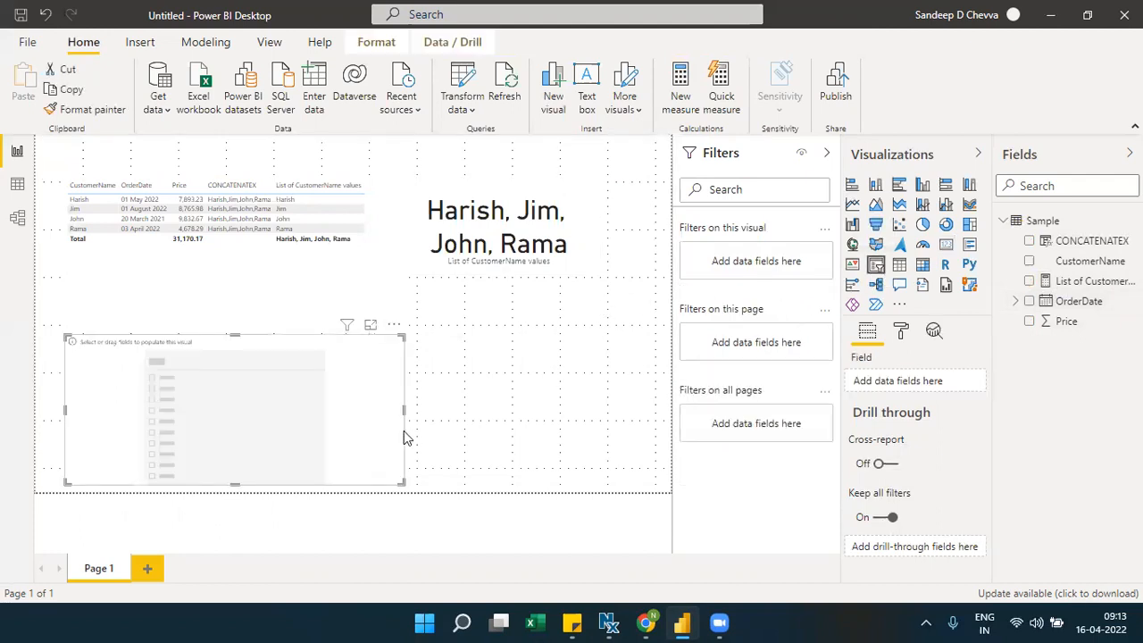
{"action": "left_click_drag", "start_coordinate": [353, 433], "coordinate": [606, 401]}
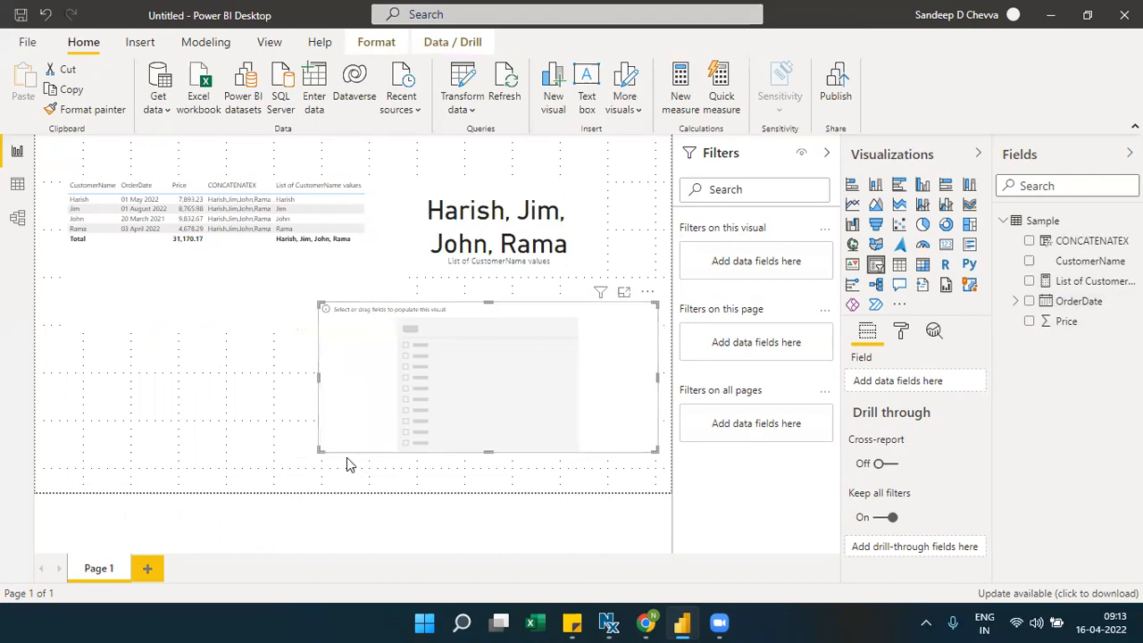
{"action": "left_click_drag", "start_coordinate": [319, 448], "coordinate": [546, 374]}
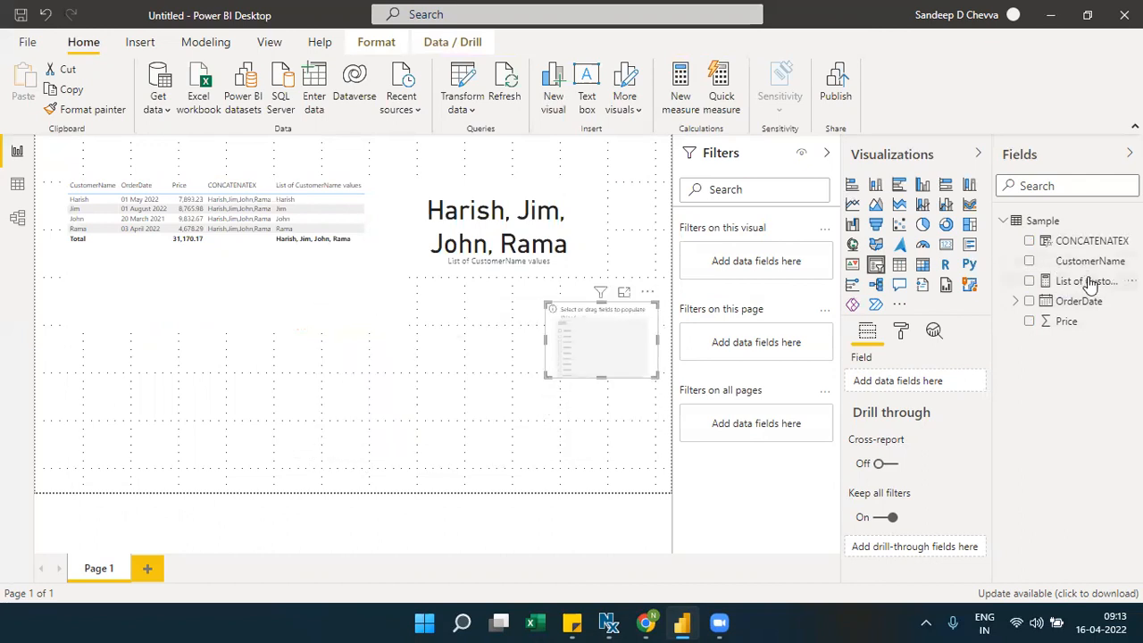
{"action": "left_click_drag", "start_coordinate": [1084, 266], "coordinate": [916, 382]}
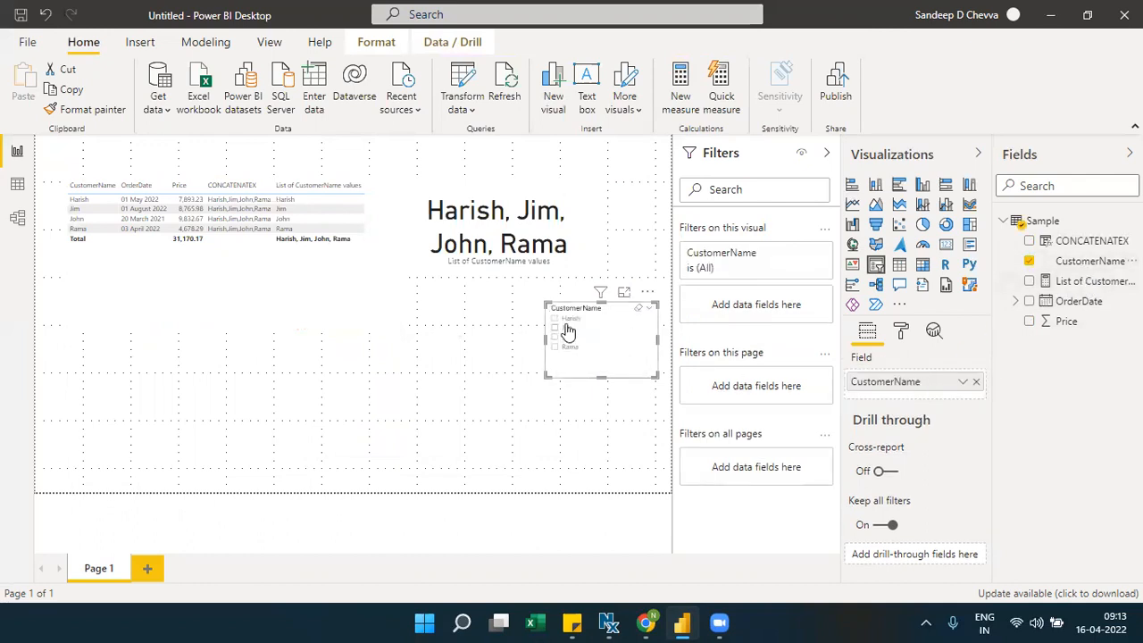
Filter the report to the second and third customers in the slicer and shift the card slightly up and right.
{"action": "left_click", "coordinate": [568, 331]}
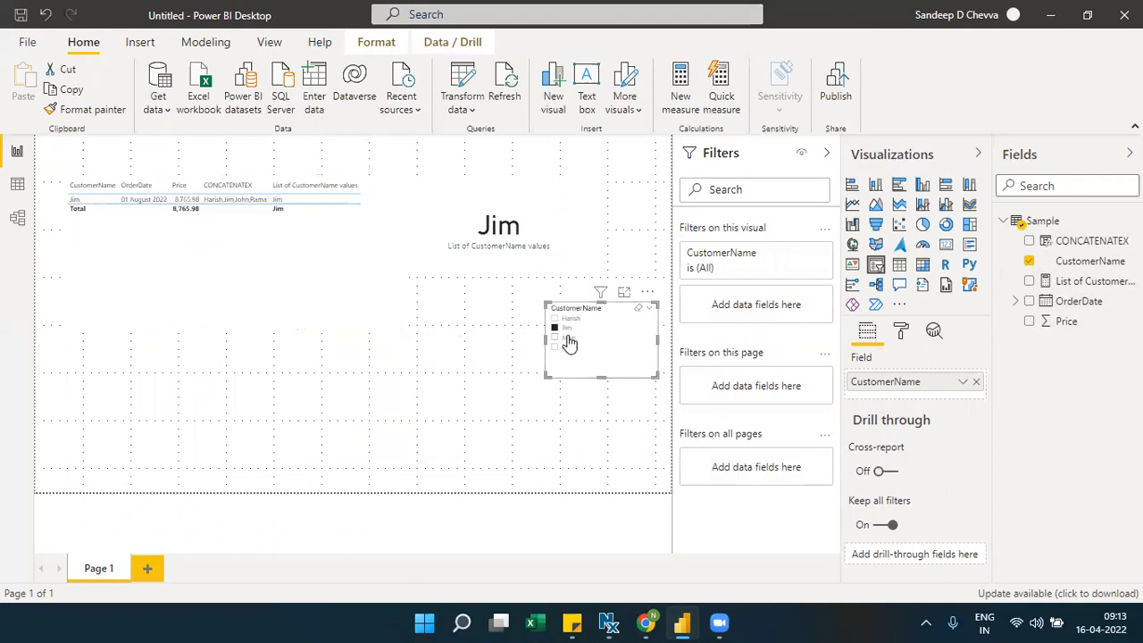
{"action": "left_click", "coordinate": [569, 340], "text": "ctrl"}
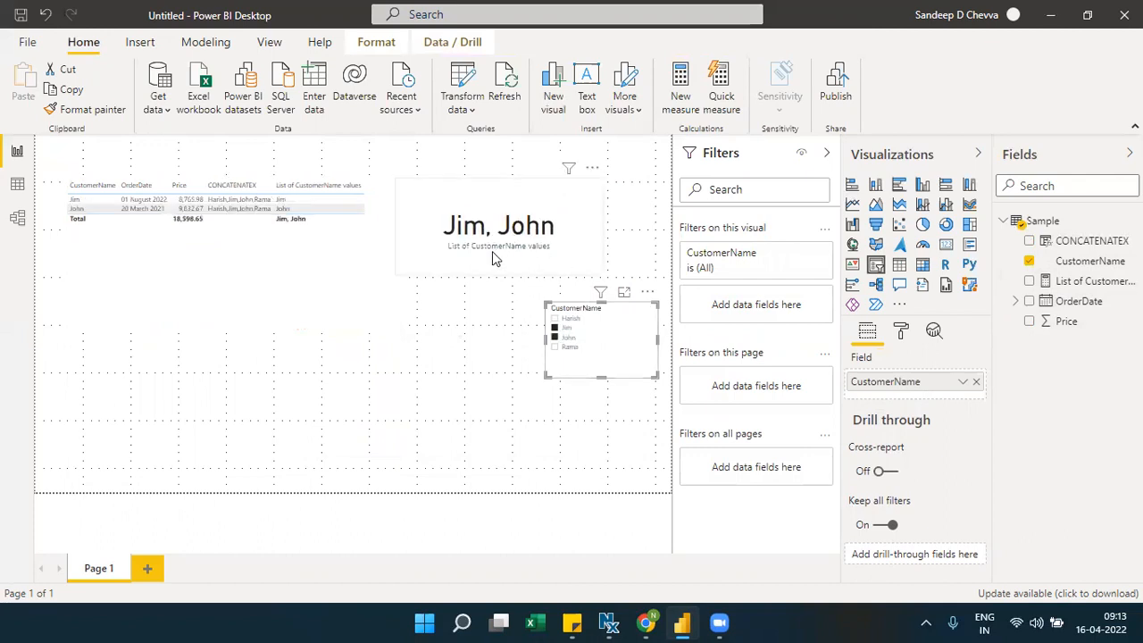
{"action": "left_click_drag", "start_coordinate": [492, 251], "coordinate": [530, 241]}
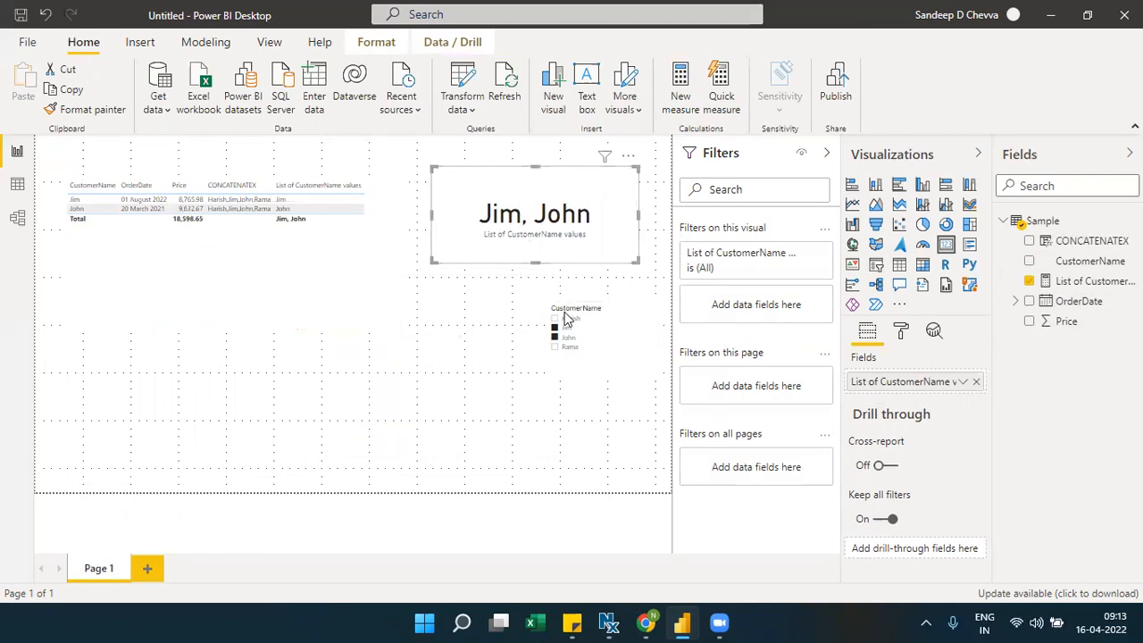
Try several customer combinations in the slicer to compare the card and table, and clear the slicer selection.
{"action": "left_click", "coordinate": [571, 355]}
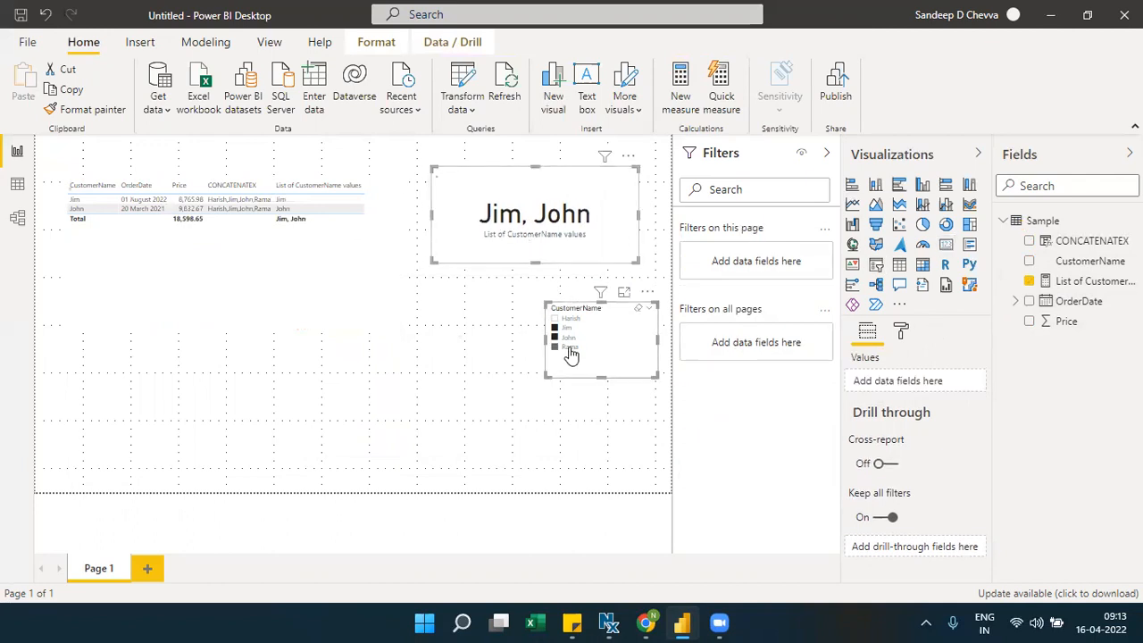
{"action": "left_click", "coordinate": [572, 351], "text": "ctrl"}
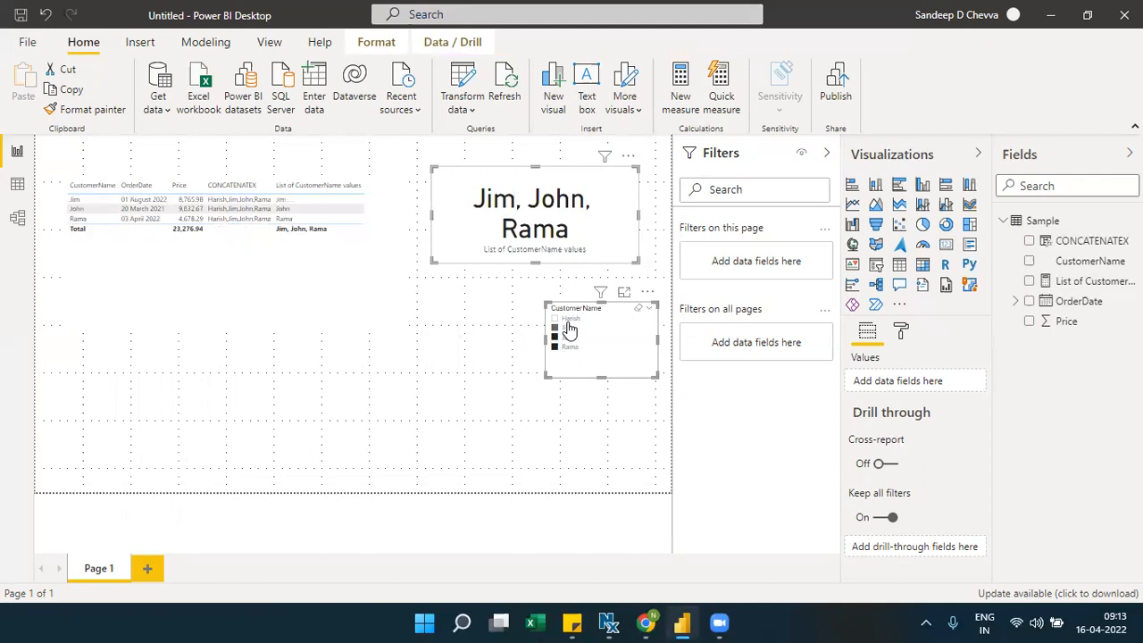
{"action": "left_click", "coordinate": [570, 330], "text": "ctrl"}
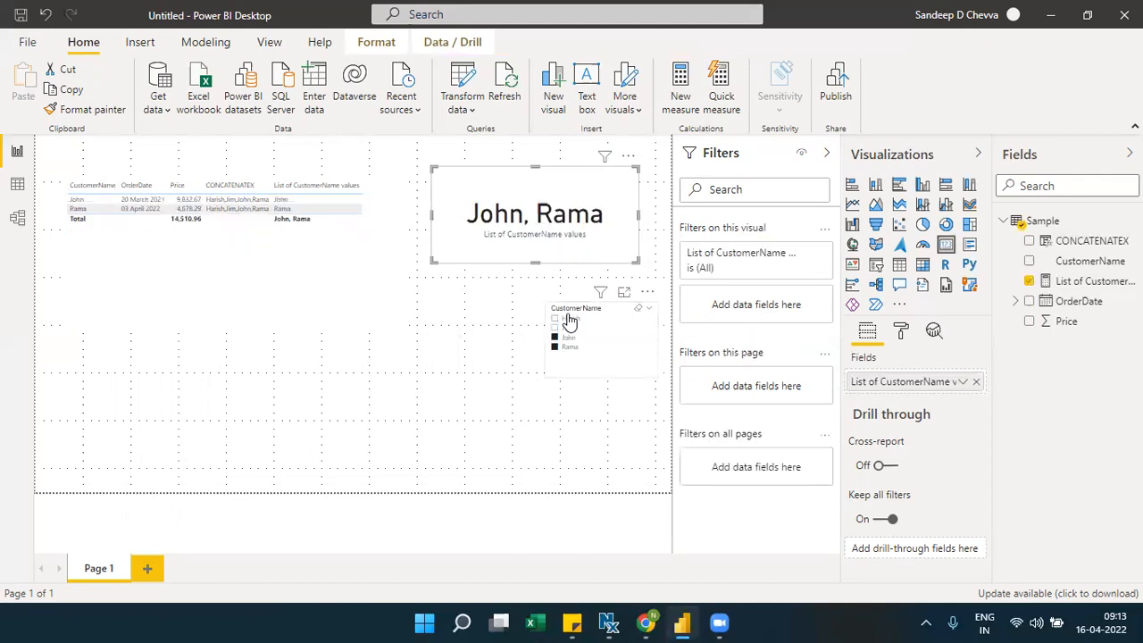
{"action": "left_click", "coordinate": [570, 319], "text": "ctrl"}
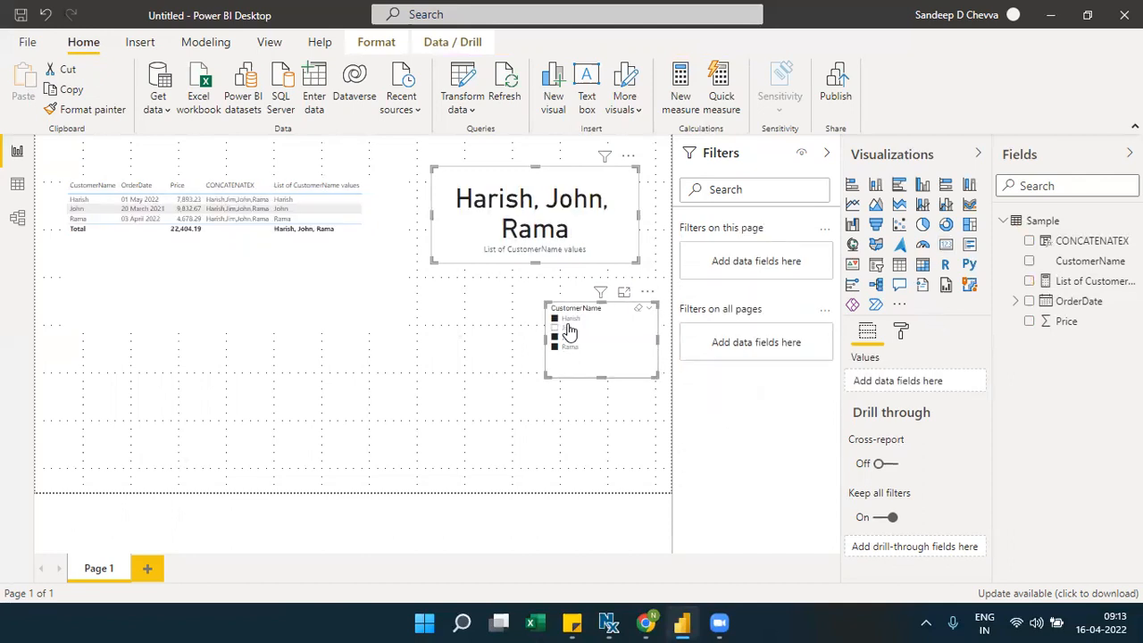
{"action": "left_click", "coordinate": [570, 331], "text": "ctrl"}
{"action": "left_click", "coordinate": [568, 331], "text": "ctrl"}
{"action": "left_click", "coordinate": [569, 339], "text": "ctrl"}
{"action": "left_click", "coordinate": [570, 340]}
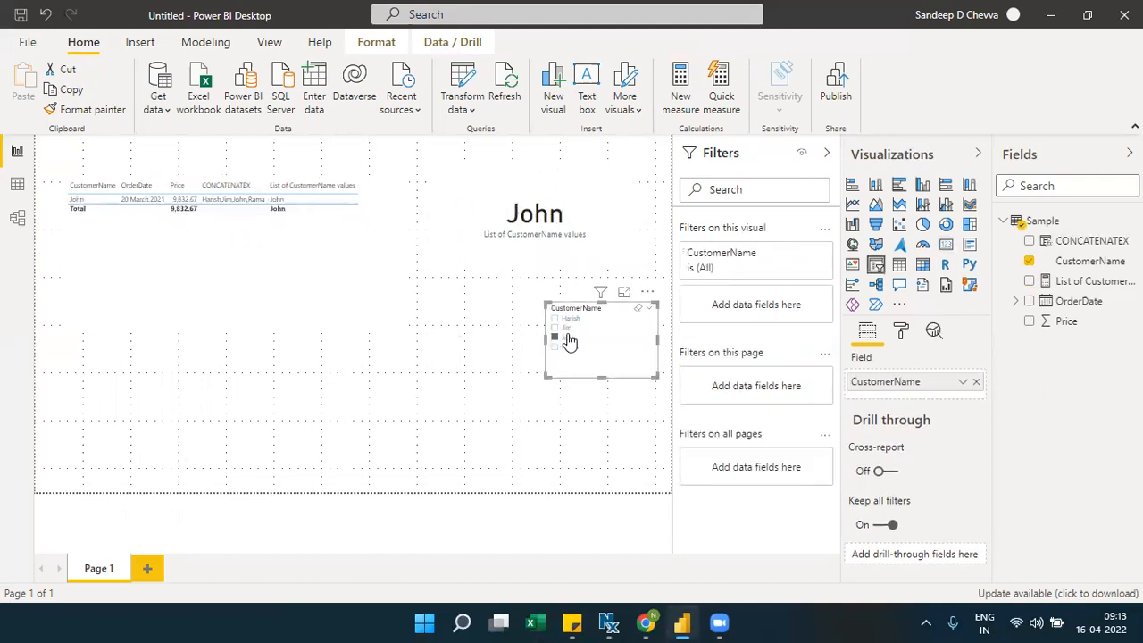
{"action": "left_click", "coordinate": [570, 341]}
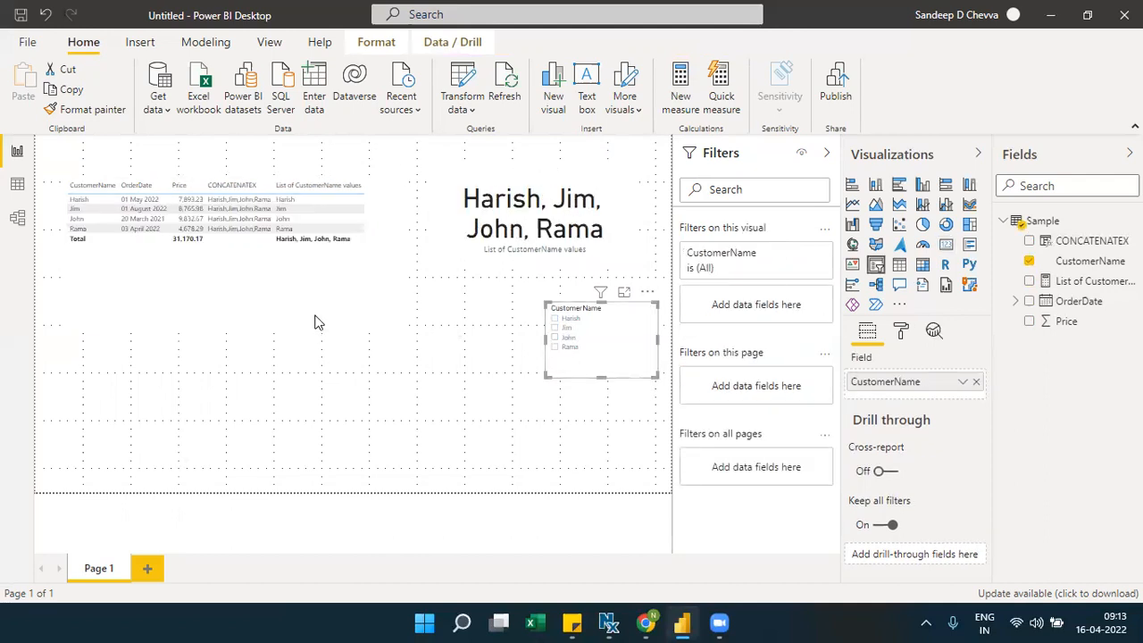
Shorten the table visual, then add a clustered column chart below it and enlarge the chart toward the bottom of the page.
{"action": "left_click", "coordinate": [360, 326]}
{"action": "left_click_drag", "start_coordinate": [398, 324], "coordinate": [397, 258]}
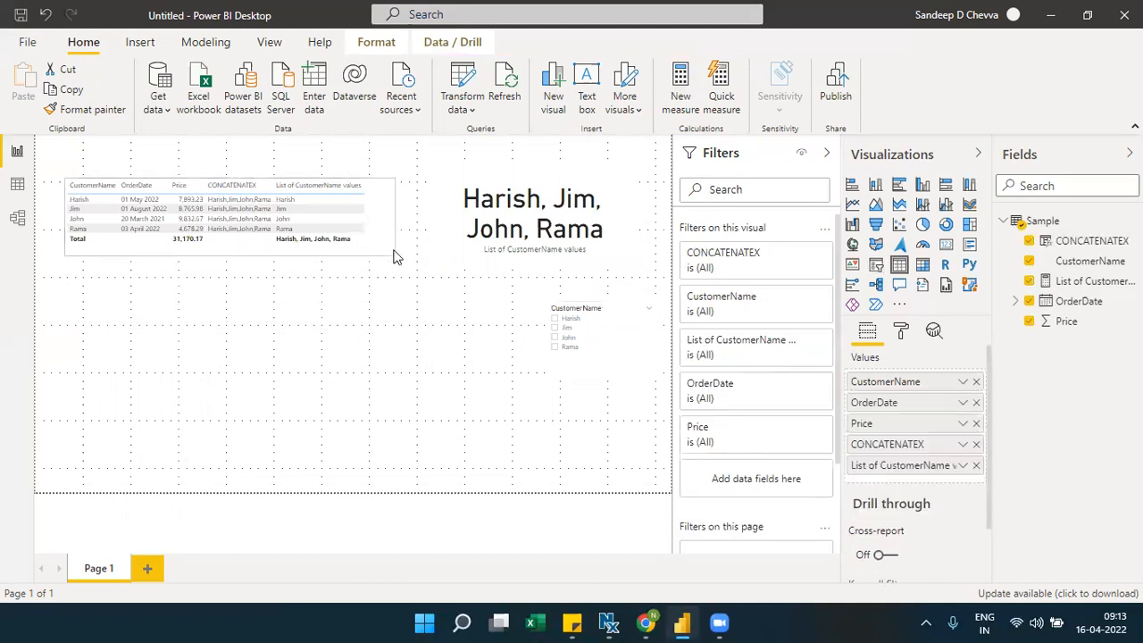
{"action": "left_click", "coordinate": [393, 327]}
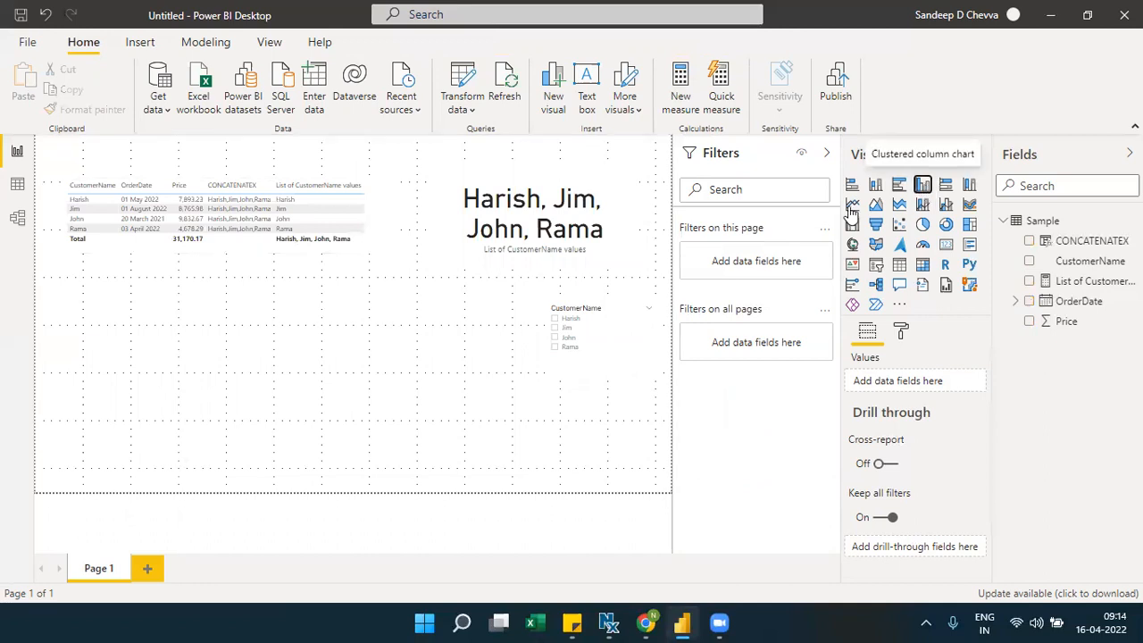
{"action": "left_click", "coordinate": [923, 185]}
{"action": "left_click_drag", "start_coordinate": [299, 414], "coordinate": [411, 322]}
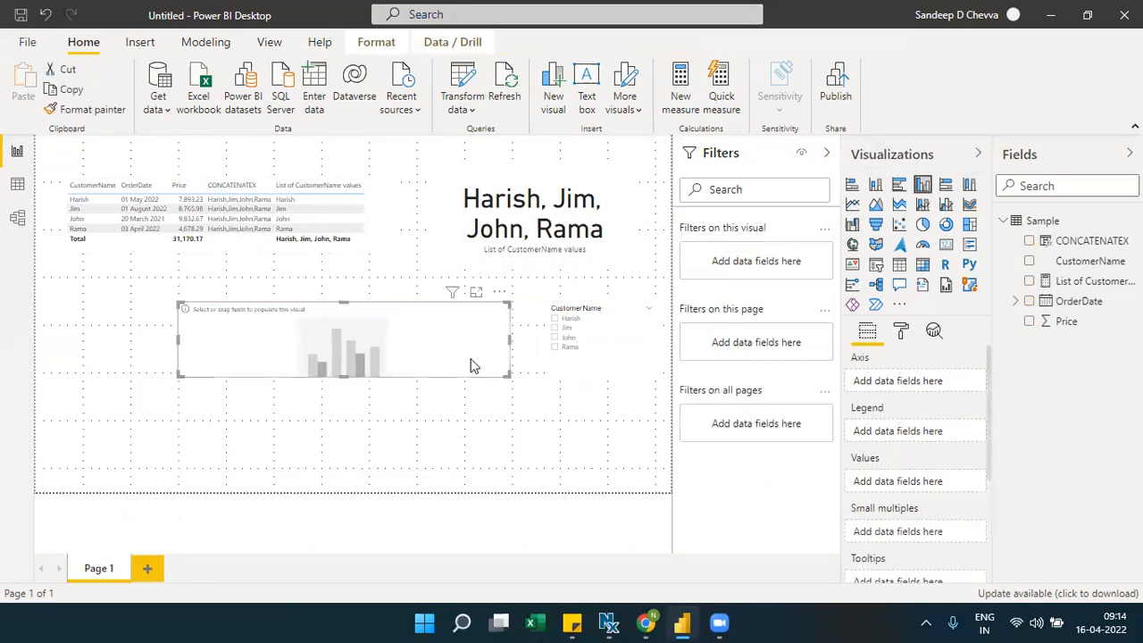
{"action": "left_click_drag", "start_coordinate": [509, 375], "coordinate": [487, 479]}
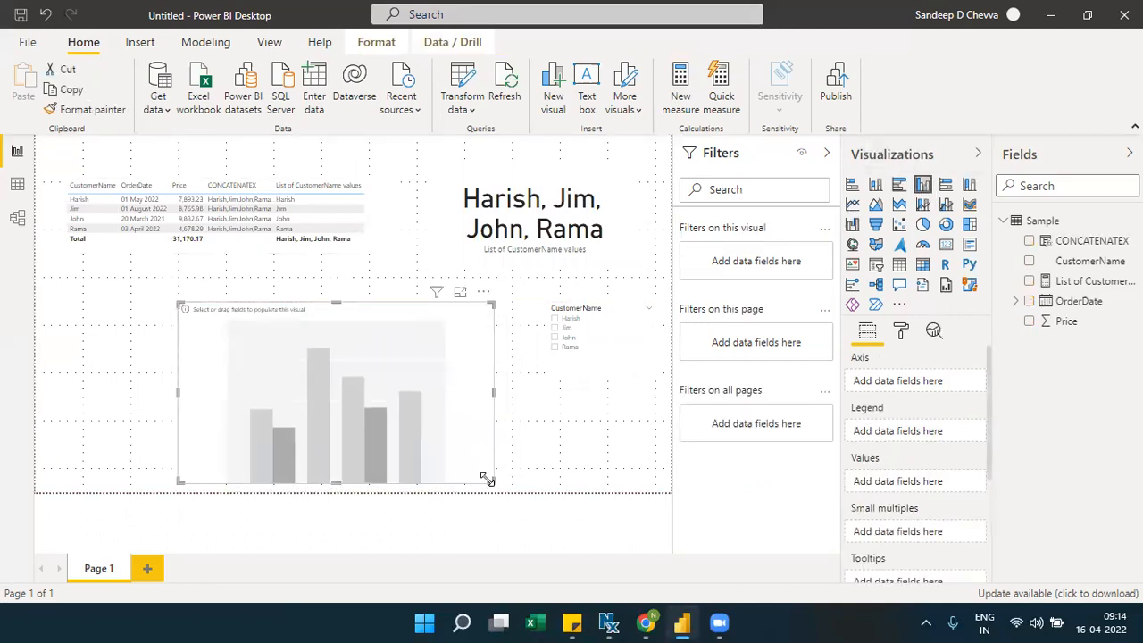
Set the chart's axis to Year from the OrderDate date hierarchy and its values to Price.
{"action": "left_click", "coordinate": [1016, 302]}
{"action": "left_click", "coordinate": [1029, 322]}
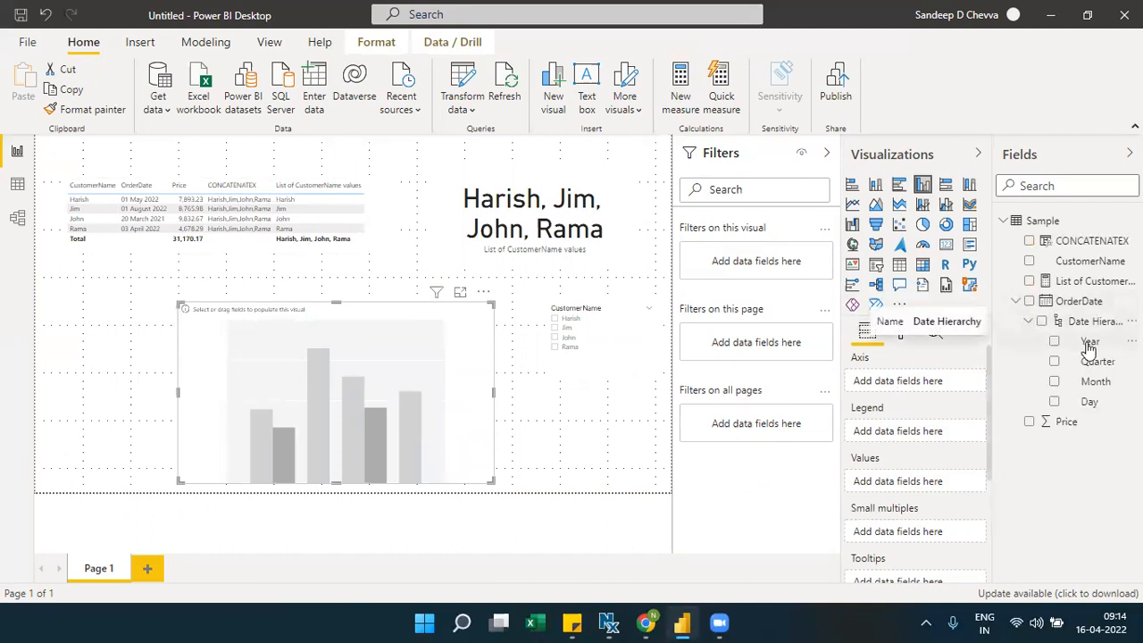
{"action": "left_click_drag", "start_coordinate": [1088, 341], "coordinate": [949, 392]}
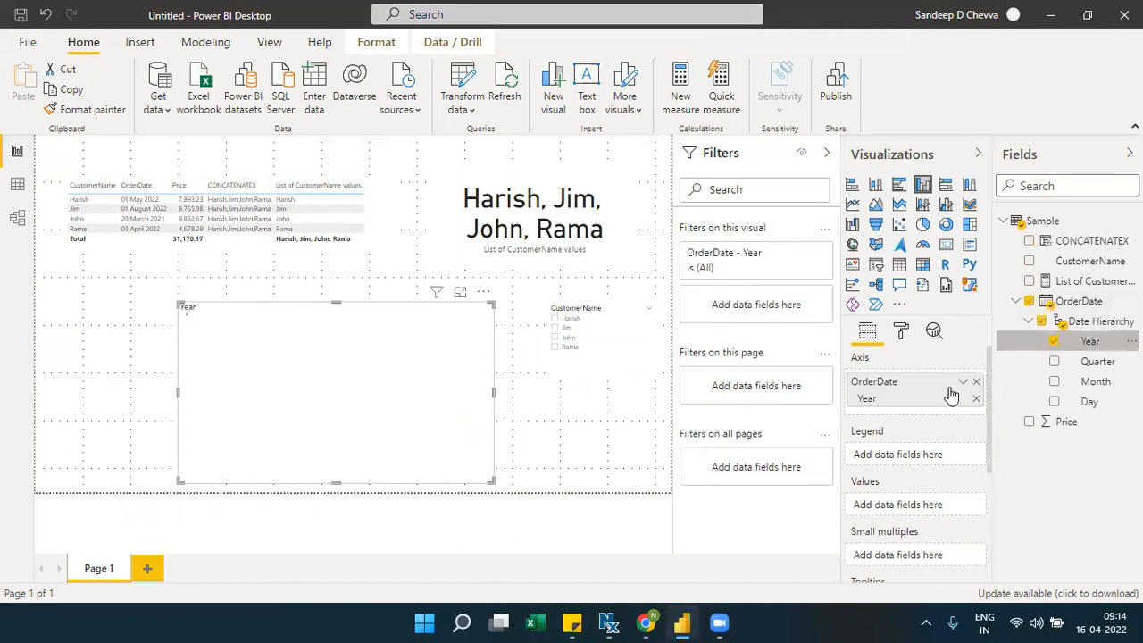
{"action": "left_click_drag", "start_coordinate": [1058, 423], "coordinate": [929, 515]}
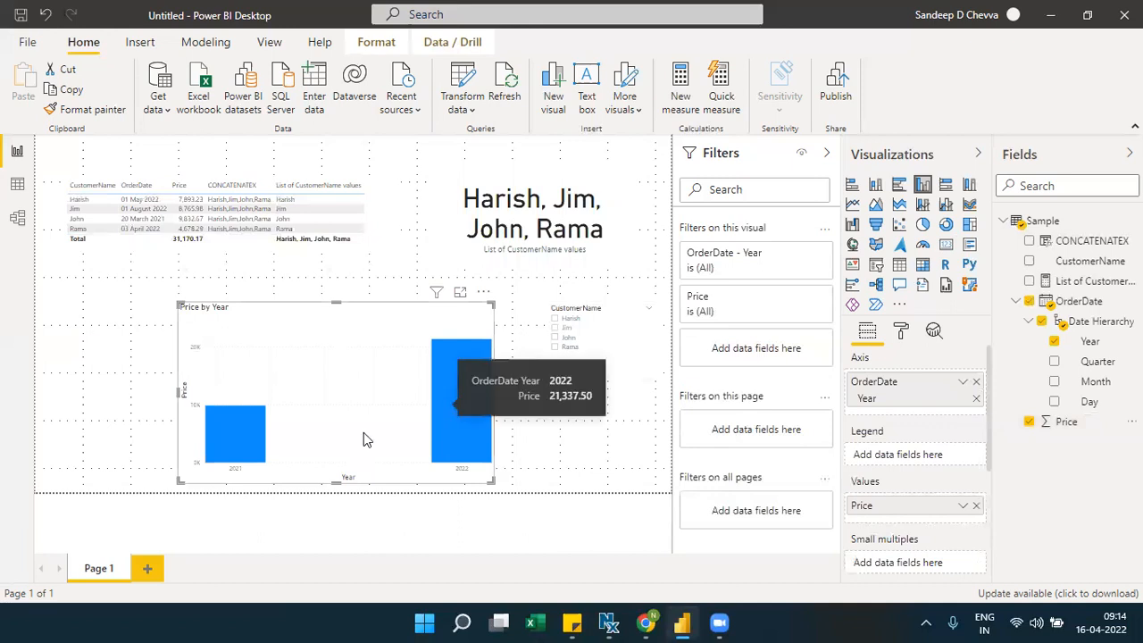
Add the List of CustomerName values measure to the chart's tooltips and view the tooltips of the 2022 and 2021 columns.
{"action": "left_click_drag", "start_coordinate": [994, 457], "coordinate": [990, 539]}
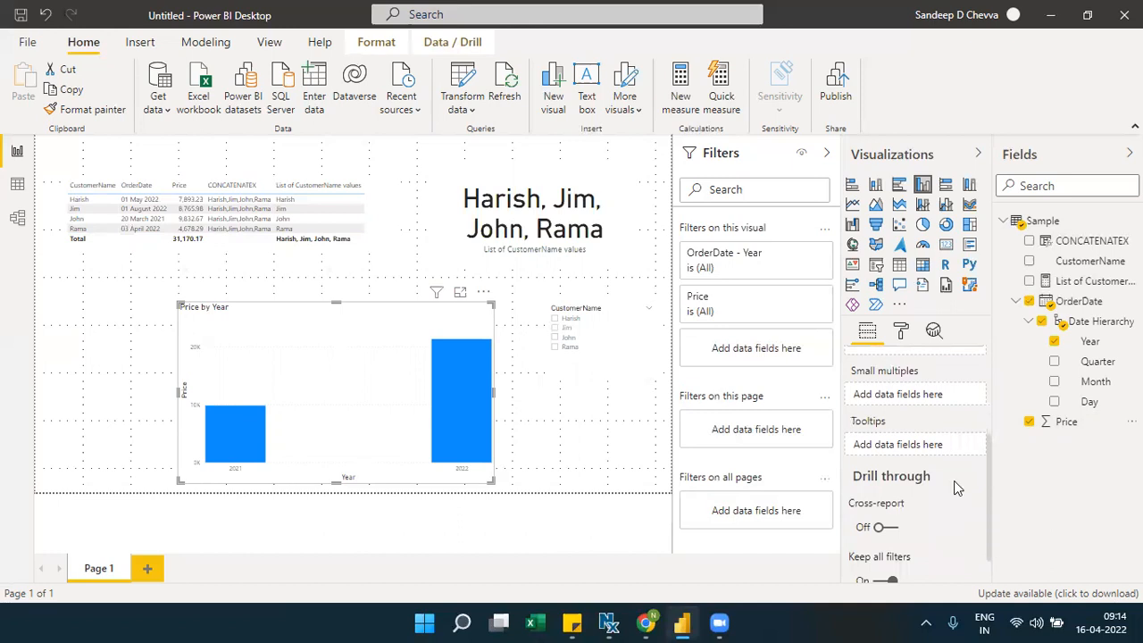
{"action": "left_click_drag", "start_coordinate": [1074, 293], "coordinate": [932, 446]}
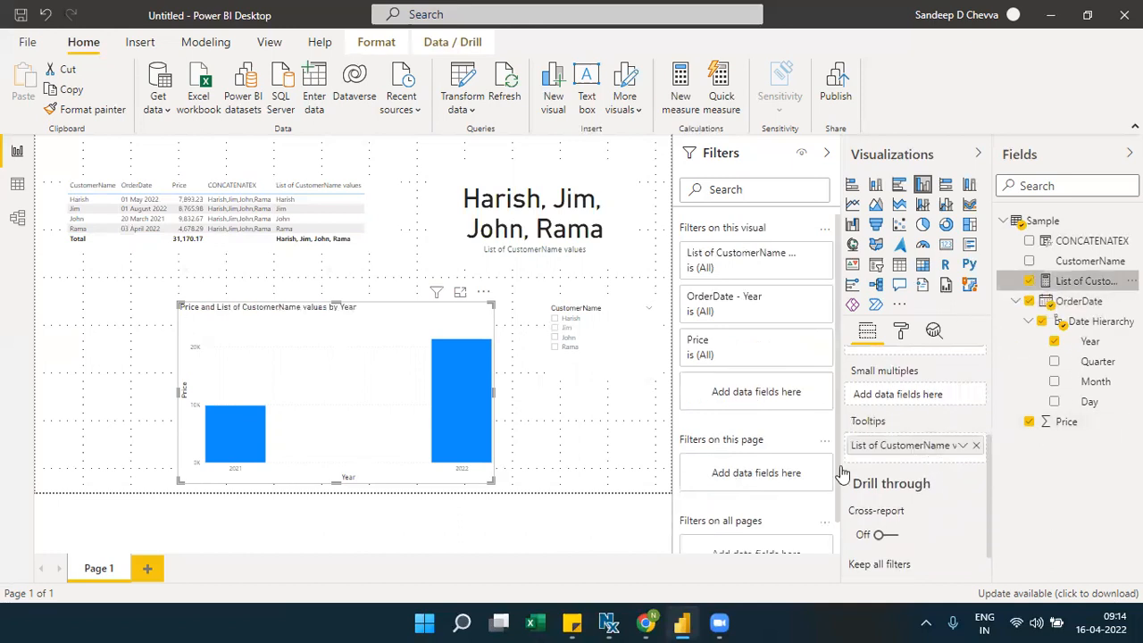
{"action": "mouse_move", "coordinate": [471, 435]}
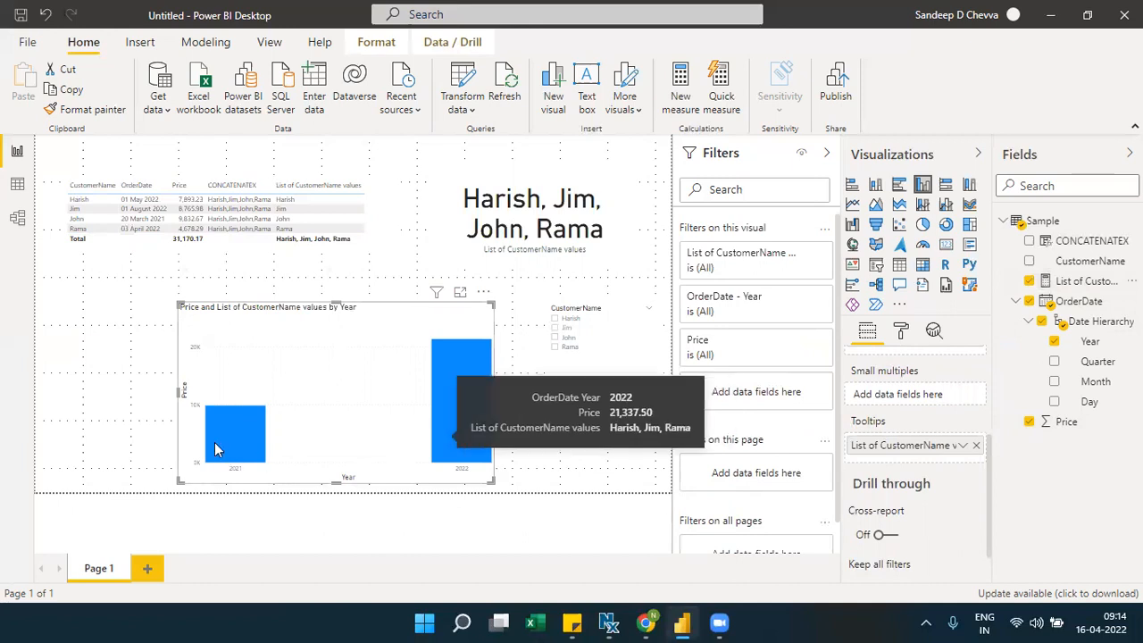
{"action": "mouse_move", "coordinate": [217, 442]}
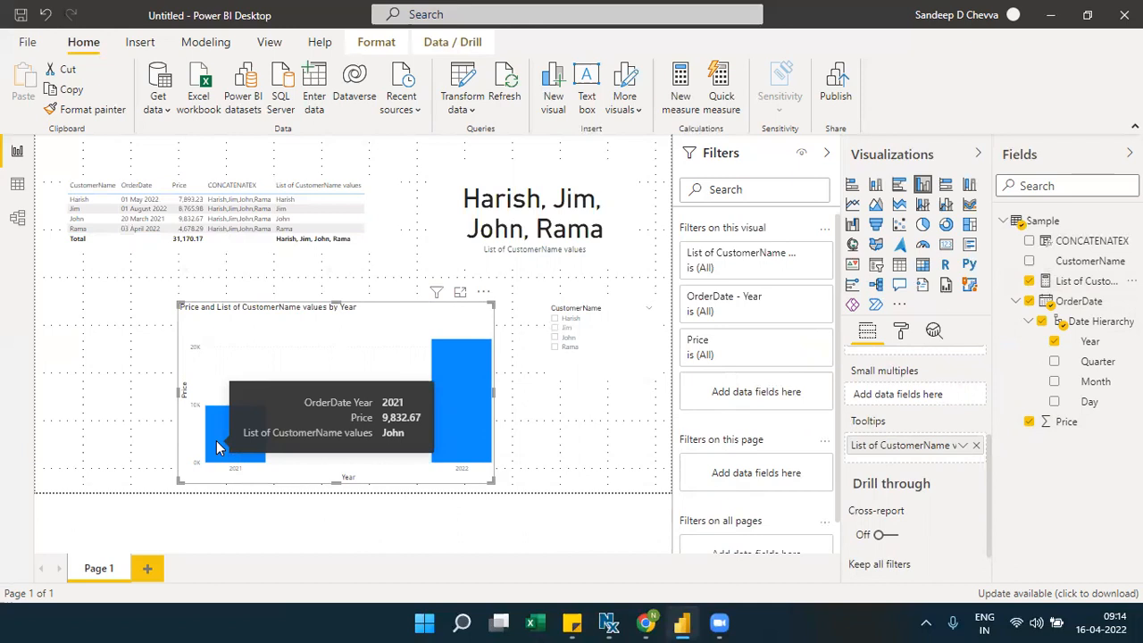
Try CustomerName as the chart's tooltip field on both year columns, and put the List of CustomerName values measure back.
{"action": "left_click", "coordinate": [978, 448]}
{"action": "left_click_drag", "start_coordinate": [1085, 260], "coordinate": [938, 447]}
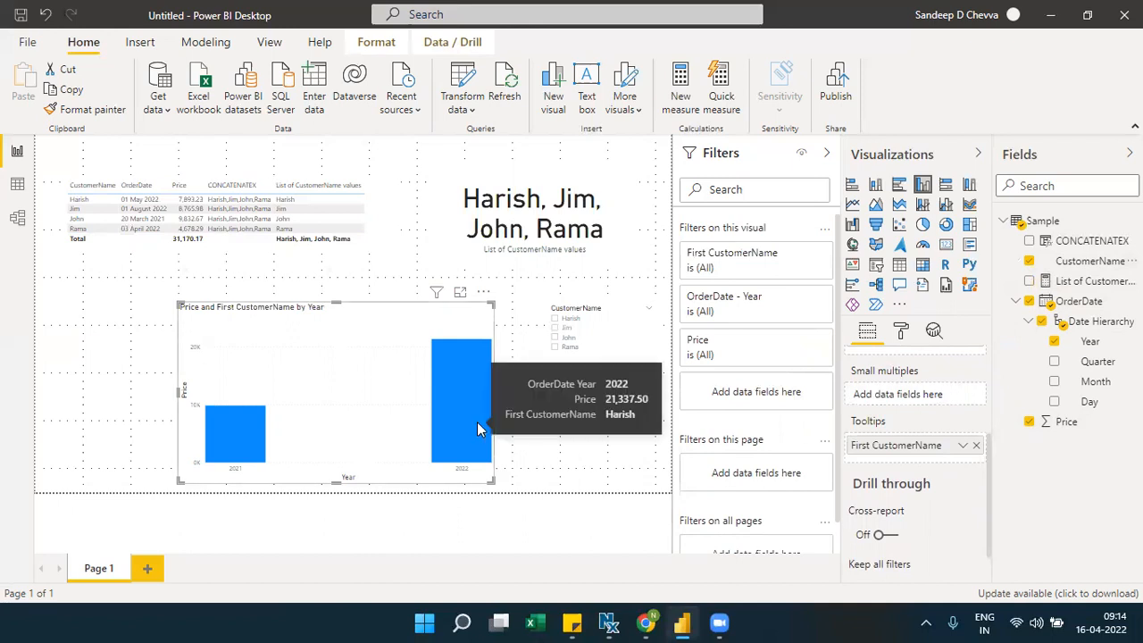
{"action": "mouse_move", "coordinate": [252, 436]}
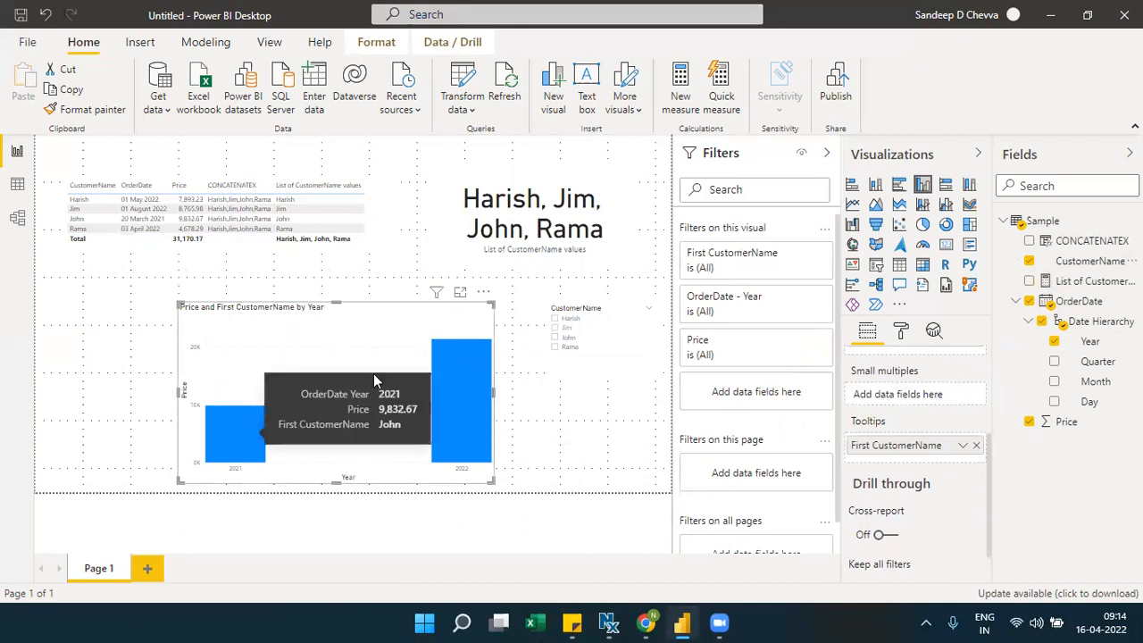
{"action": "mouse_move", "coordinate": [467, 392]}
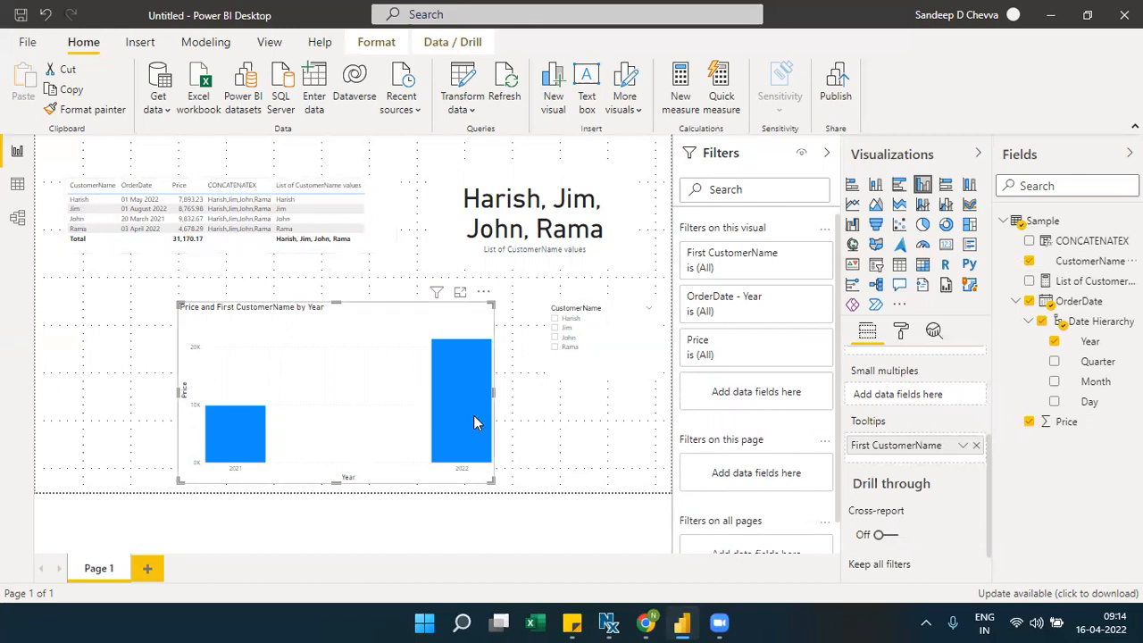
{"action": "mouse_move", "coordinate": [474, 416]}
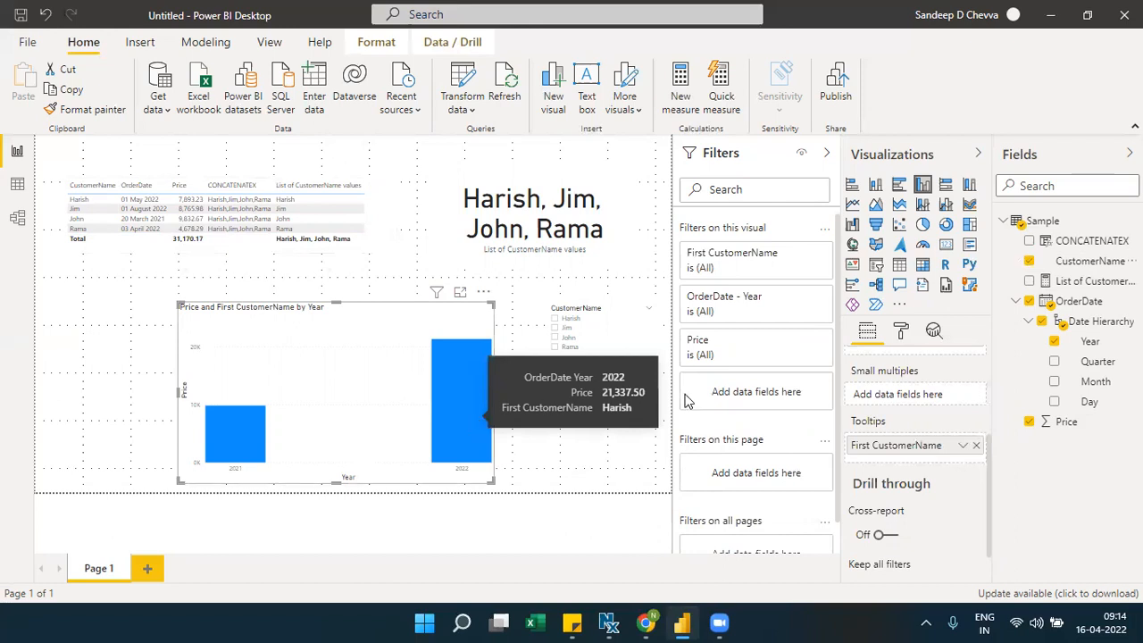
{"action": "left_click", "coordinate": [977, 449]}
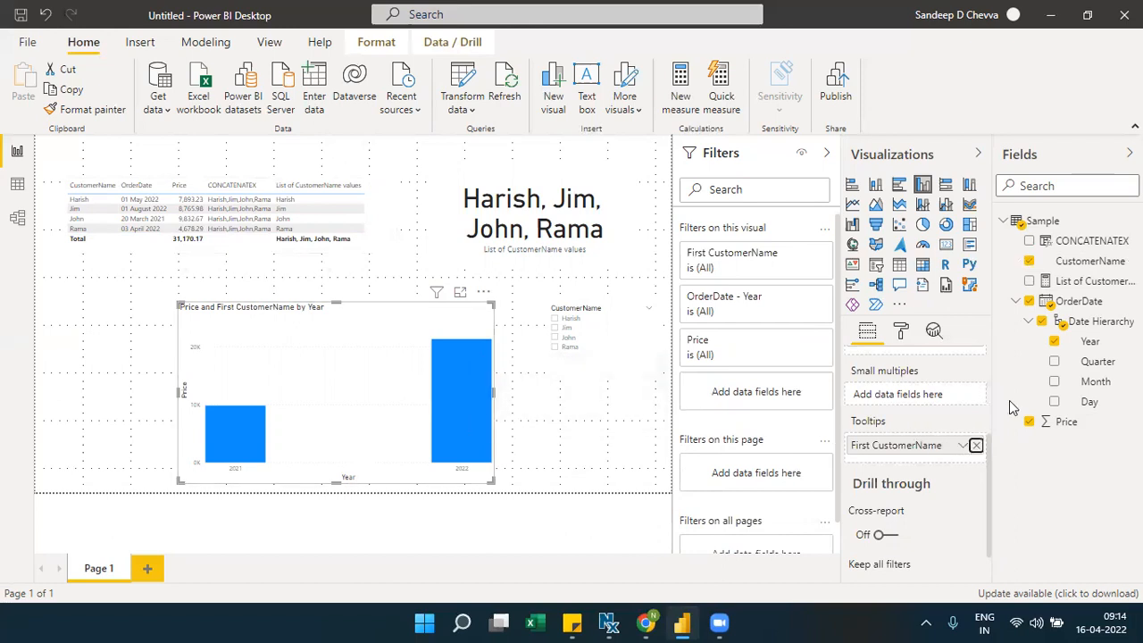
{"action": "left_click_drag", "start_coordinate": [1097, 284], "coordinate": [955, 454]}
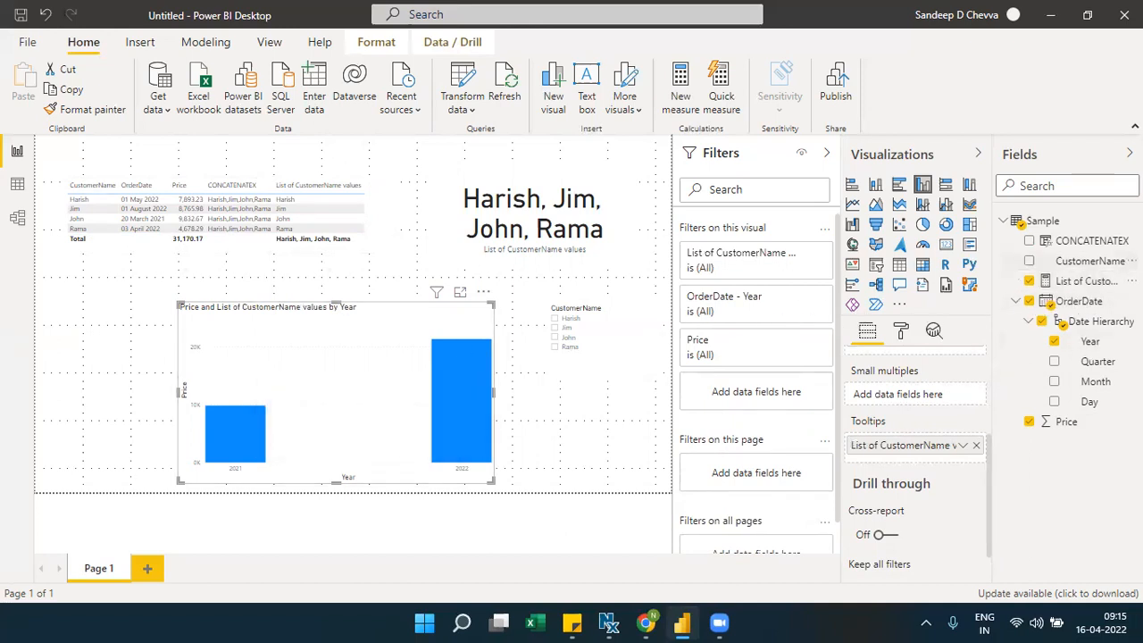
Look up the Text calculations offered for a new quick measure on CustomerName, and close the dialog without creating one.
{"action": "left_click", "coordinate": [1132, 281]}
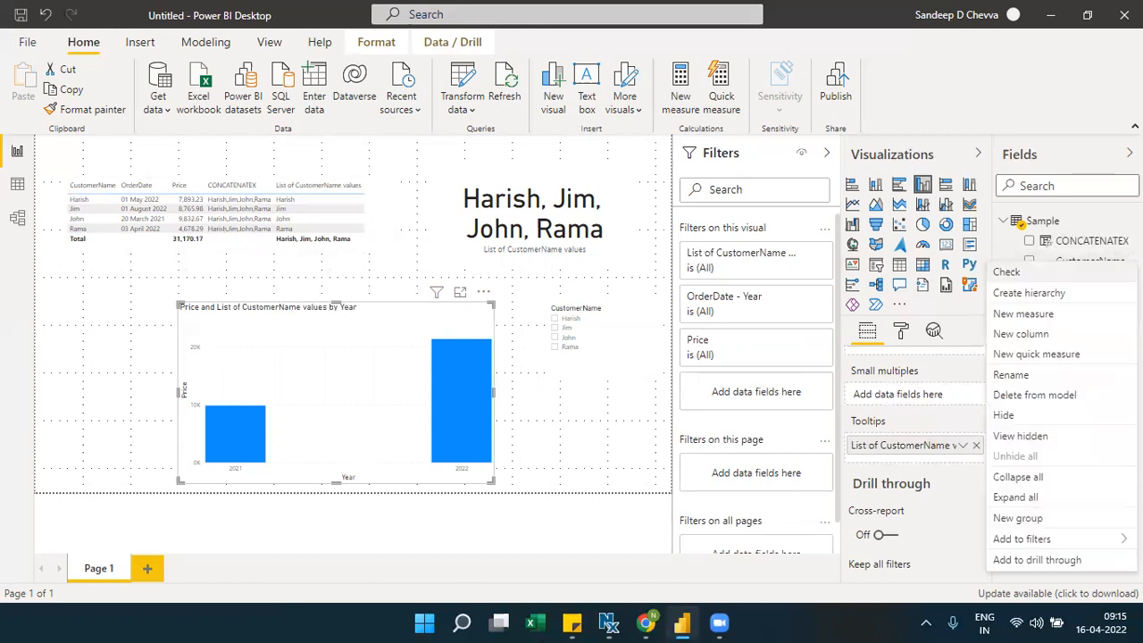
{"action": "left_click", "coordinate": [1034, 355]}
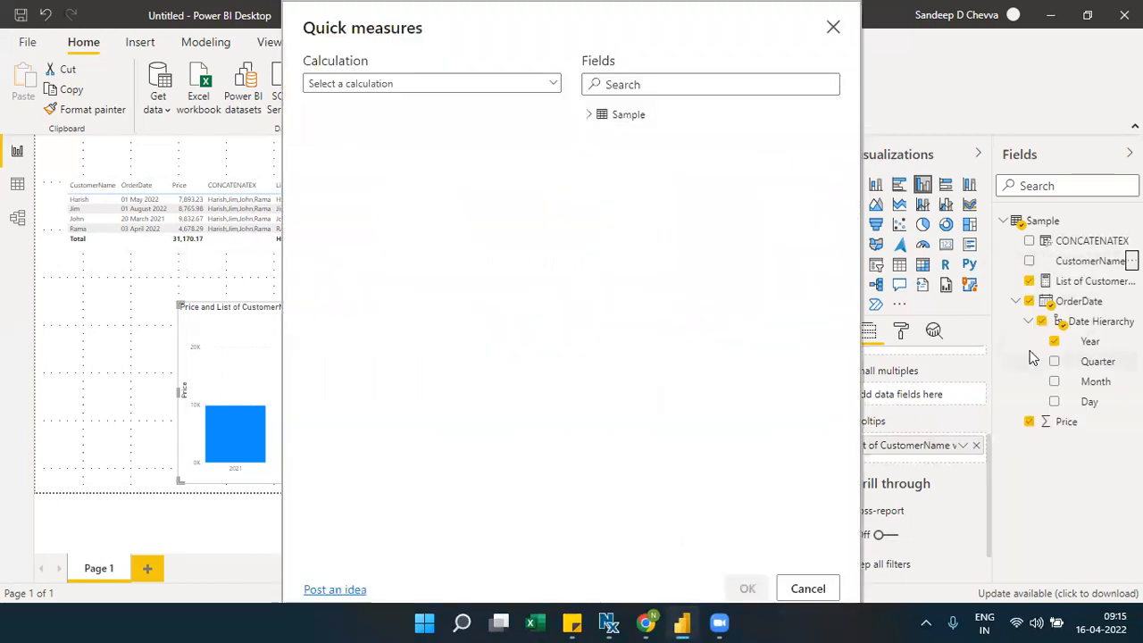
{"action": "left_click", "coordinate": [554, 86]}
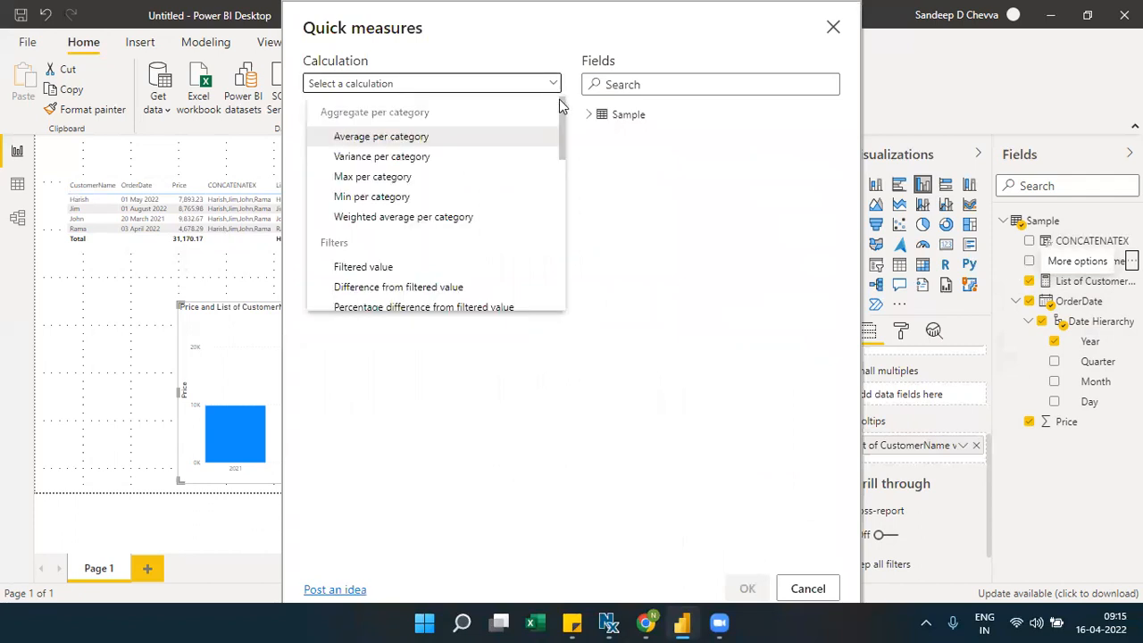
{"action": "left_click_drag", "start_coordinate": [557, 146], "coordinate": [550, 266]}
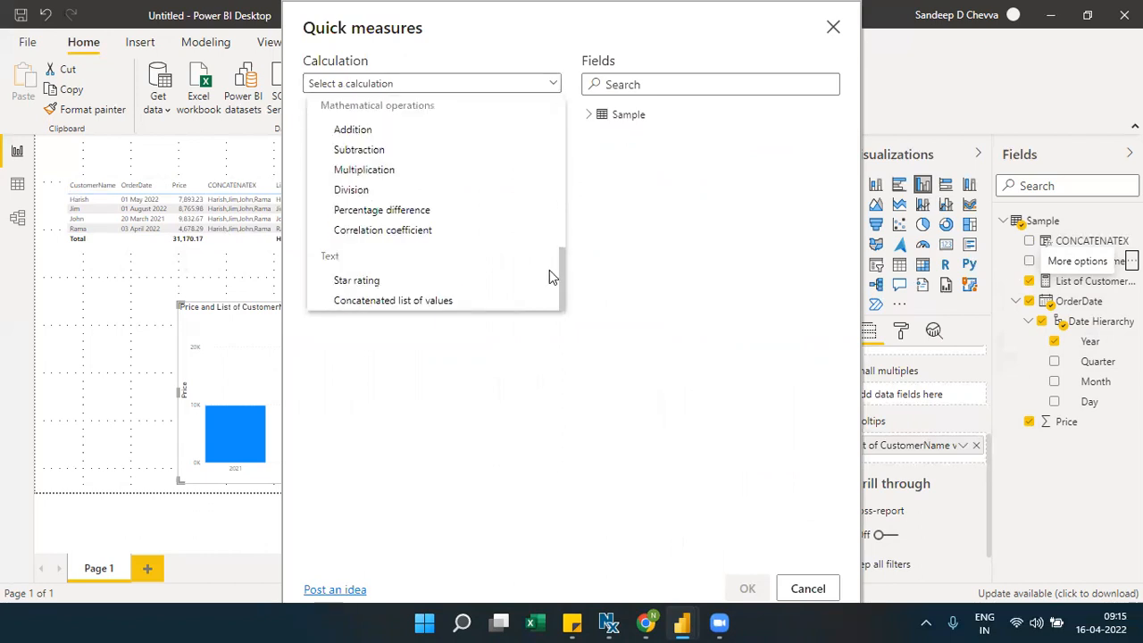
{"action": "left_click", "coordinate": [800, 39]}
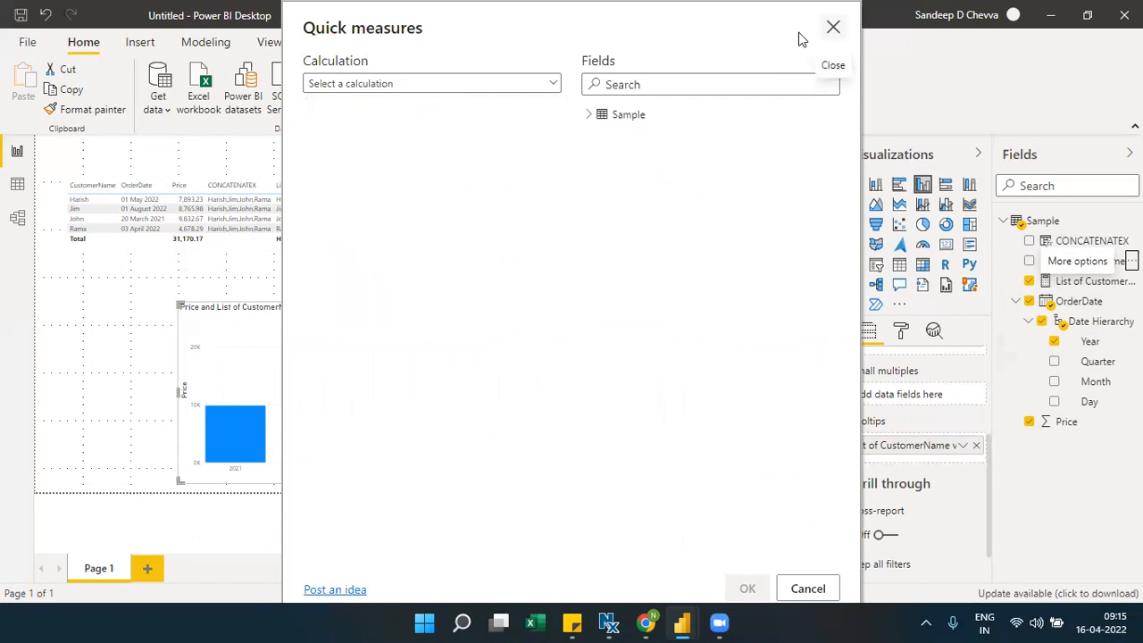
{"action": "left_click", "coordinate": [832, 28]}
Examine the CONCATENATEX column's formula, including its table, expression, delimiter and order-by arguments and the function's syntax help.
{"action": "left_click", "coordinate": [1081, 241]}
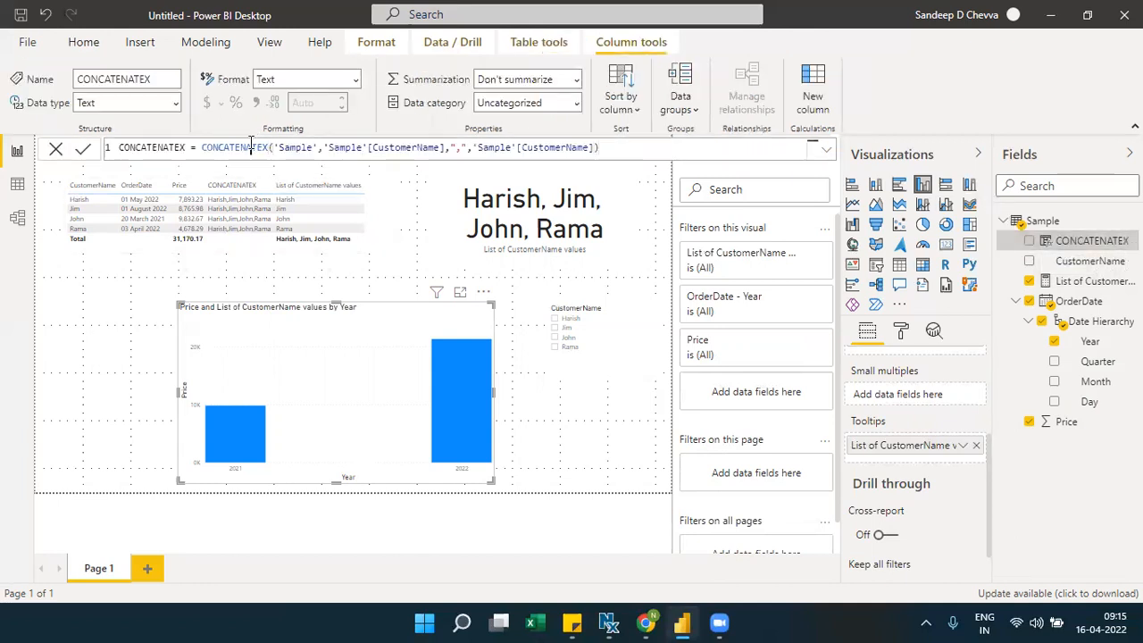
{"action": "double_click", "coordinate": [254, 147]}
{"action": "double_click", "coordinate": [287, 148]}
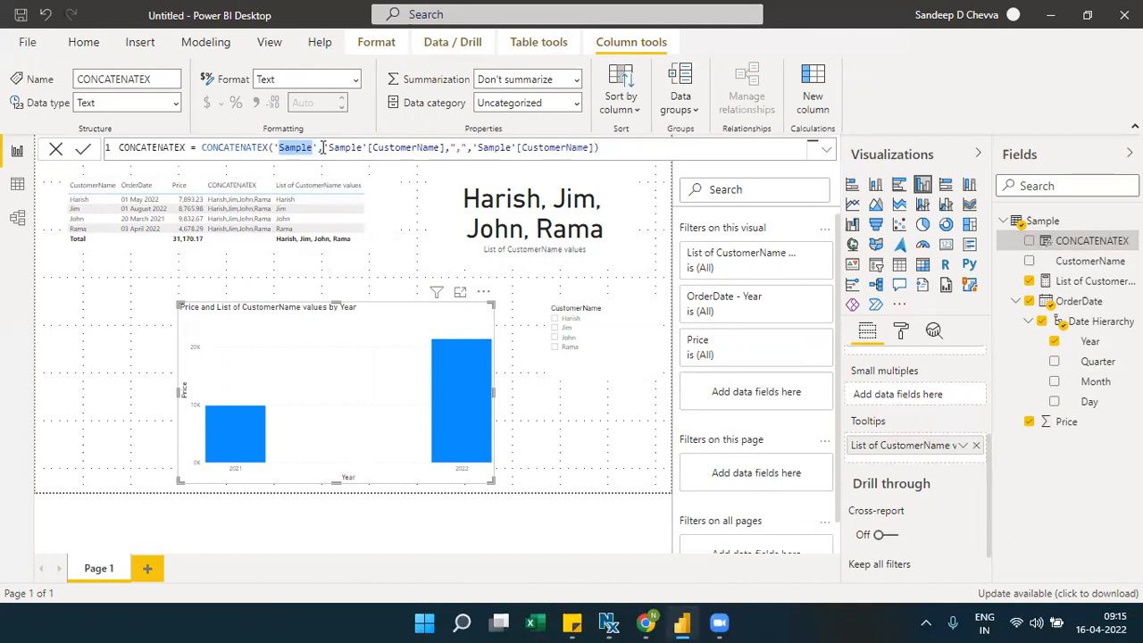
{"action": "left_click", "coordinate": [328, 148]}
{"action": "left_click_drag", "start_coordinate": [361, 150], "coordinate": [594, 150]}
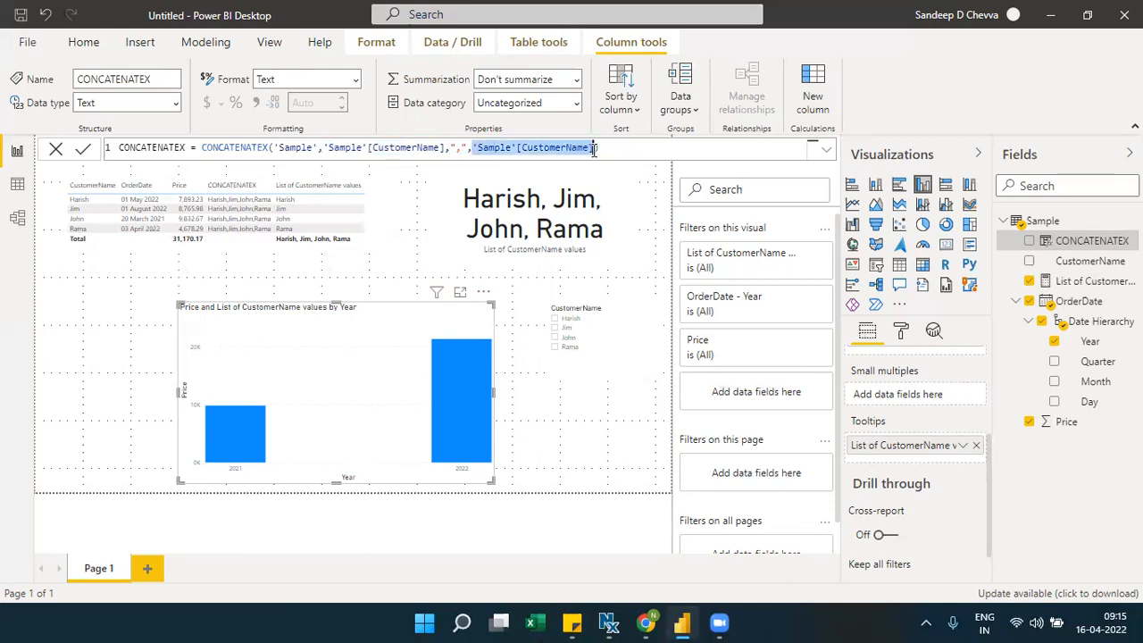
{"action": "left_click", "coordinate": [275, 147]}
{"action": "key", "text": "ctrl+space"}
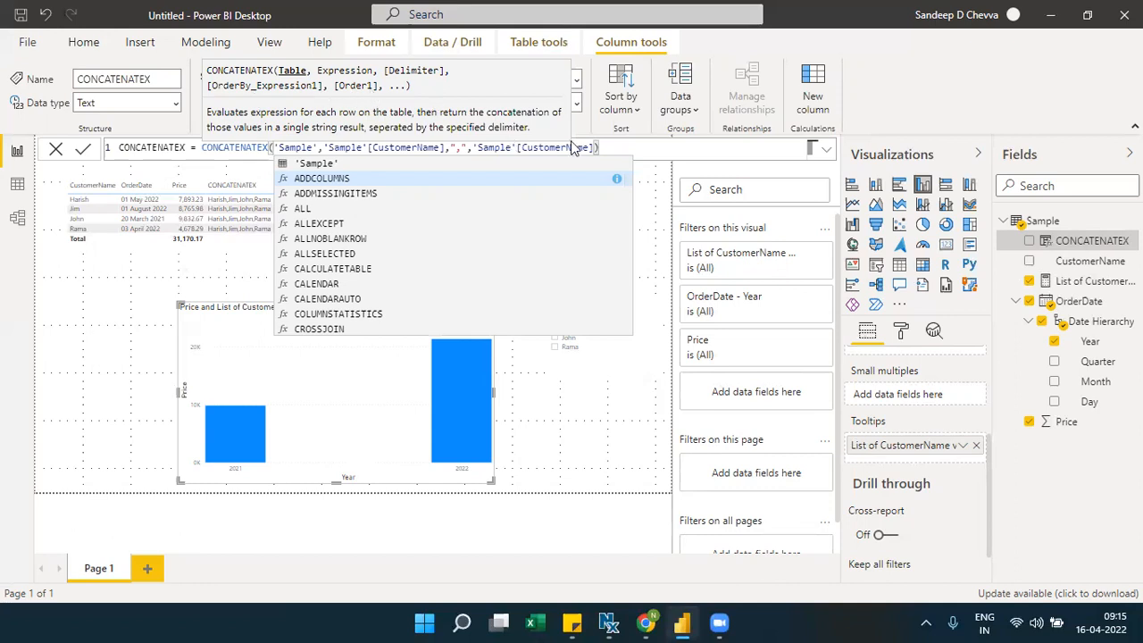
{"action": "key", "text": "Return"}
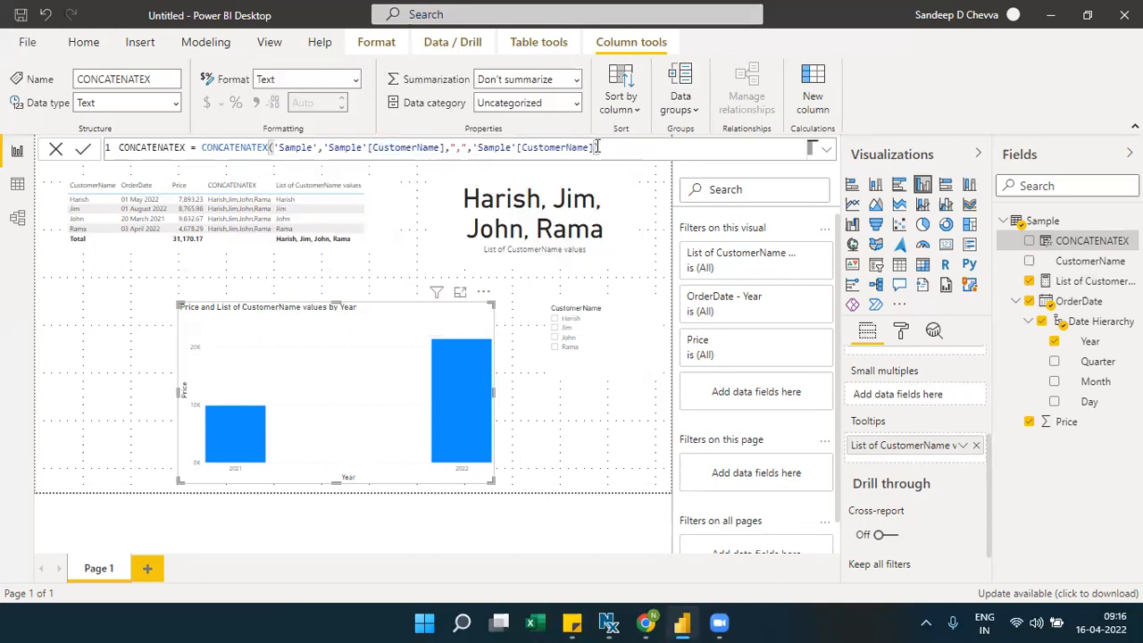
Add DESC as the last argument of the CONCATENATEX column's formula and commit it.
{"action": "type", "text": ","}
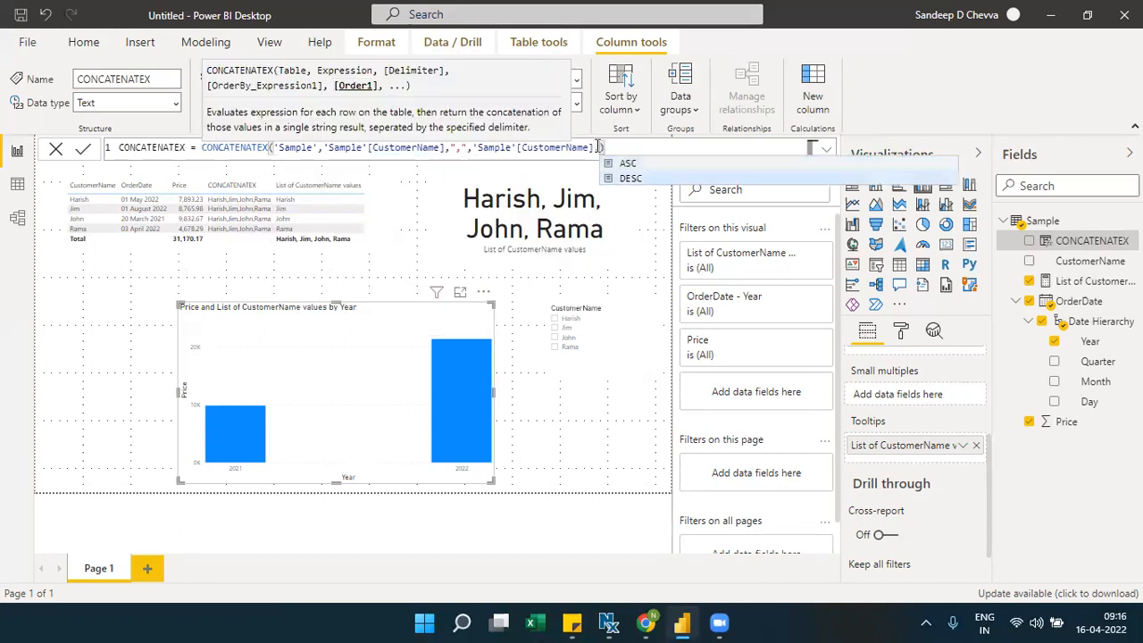
{"action": "type", "text": "DESC"}
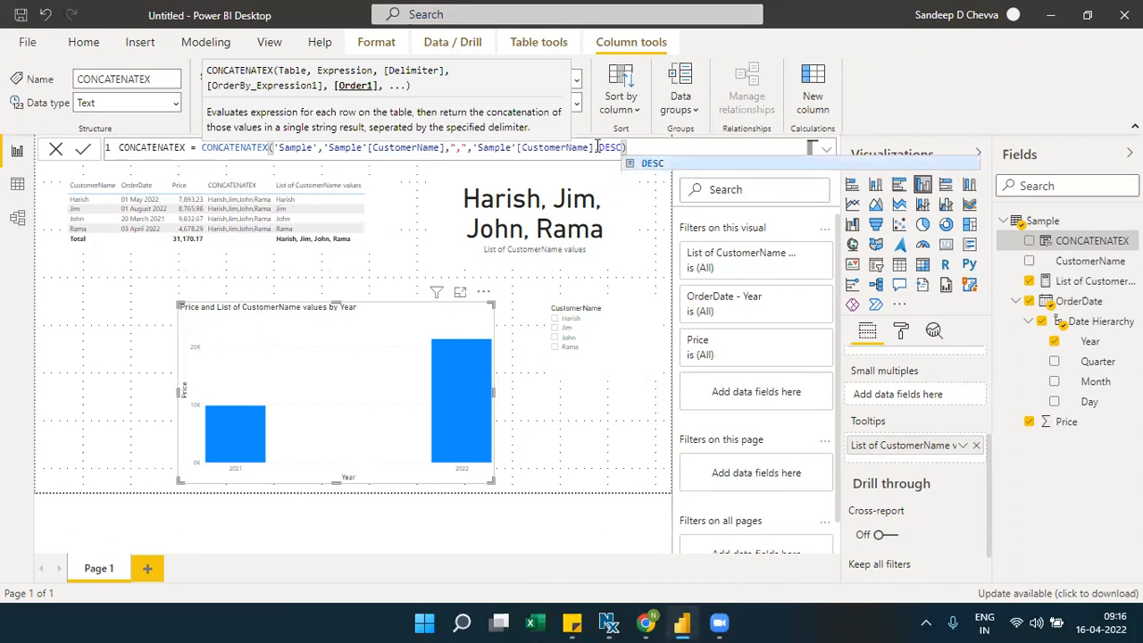
{"action": "left_click", "coordinate": [83, 150]}
{"action": "left_click", "coordinate": [84, 152]}
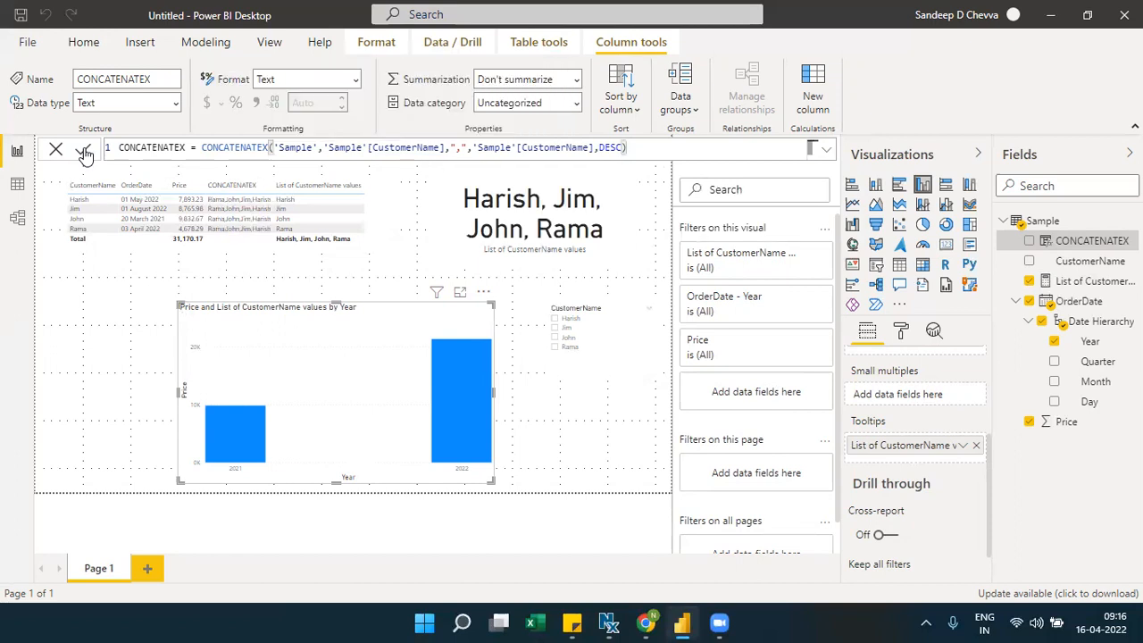
Add a second report page, and switch to Chrome to open the EXACT function article in the DAX documentation.
{"action": "left_click", "coordinate": [147, 569]}
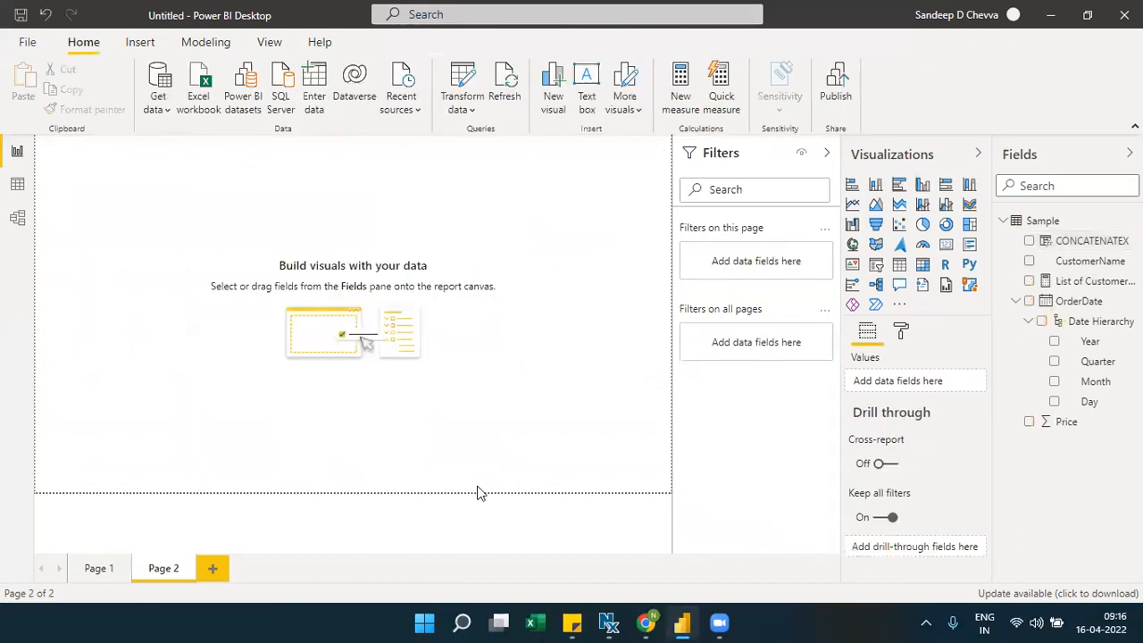
{"action": "left_click", "coordinate": [645, 624]}
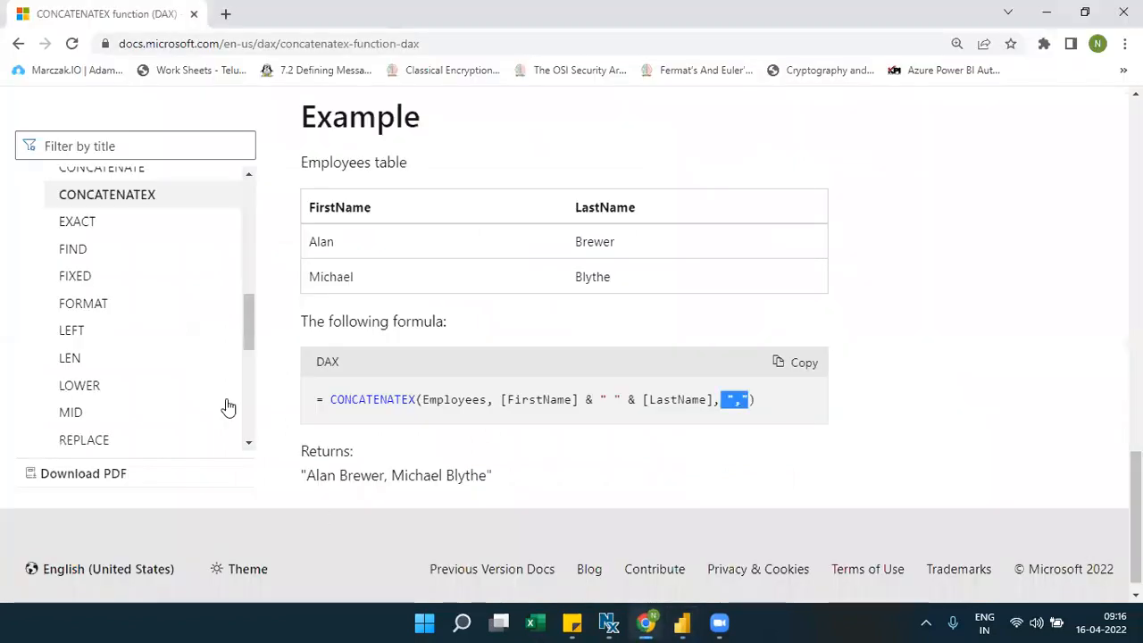
{"action": "left_click", "coordinate": [78, 222]}
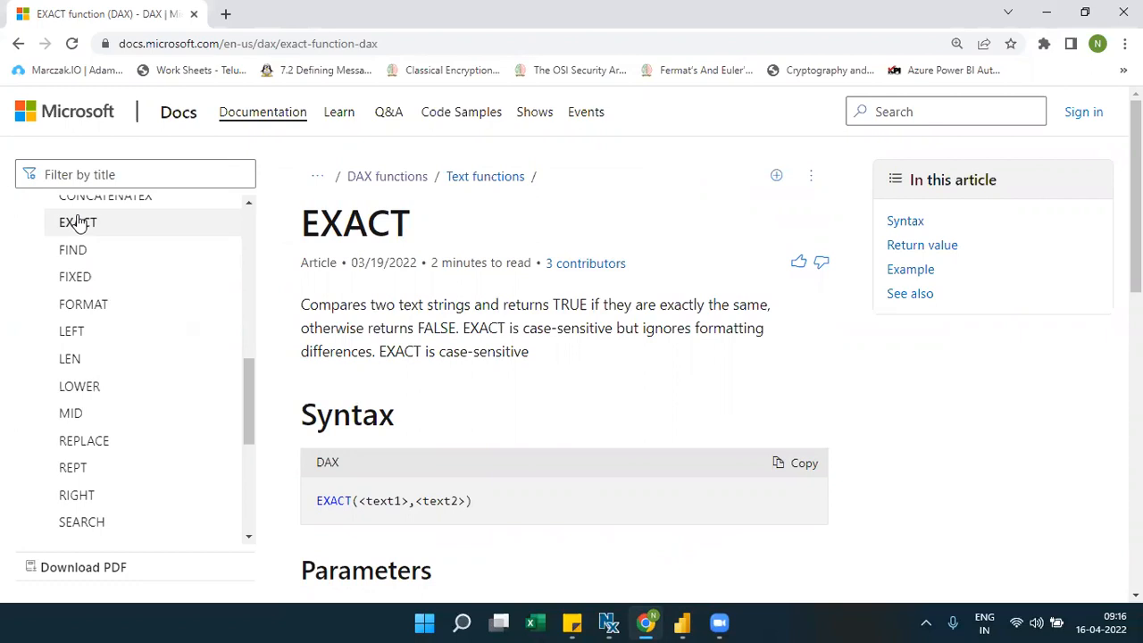
Switch back to Power BI Desktop and return to Page 1 of the report.
{"action": "left_click", "coordinate": [683, 624]}
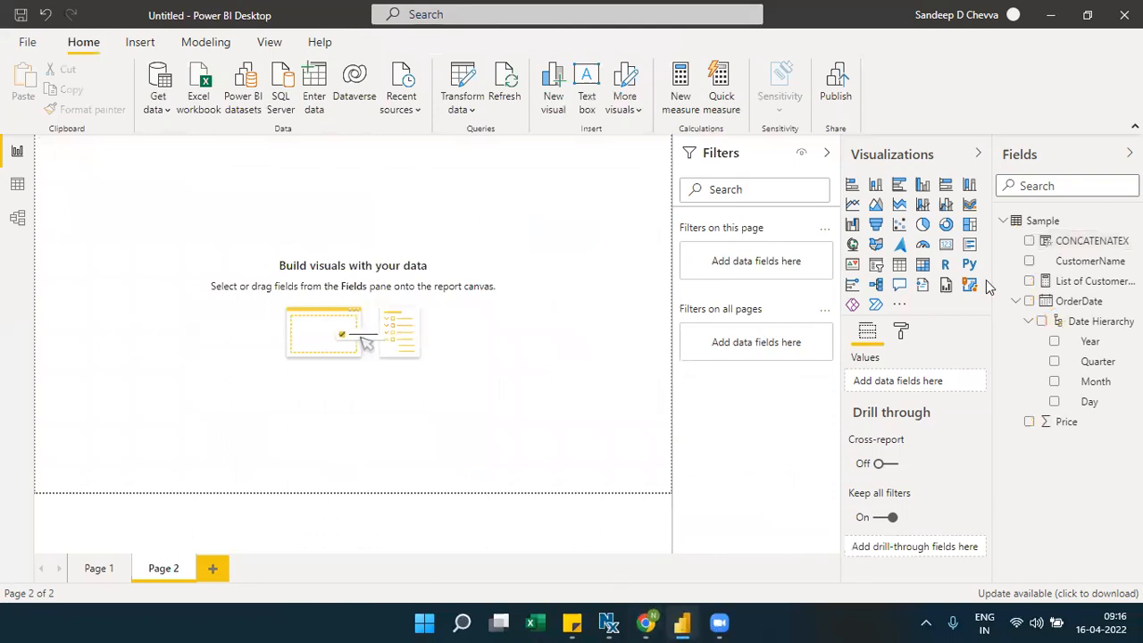
{"action": "left_click", "coordinate": [99, 569]}
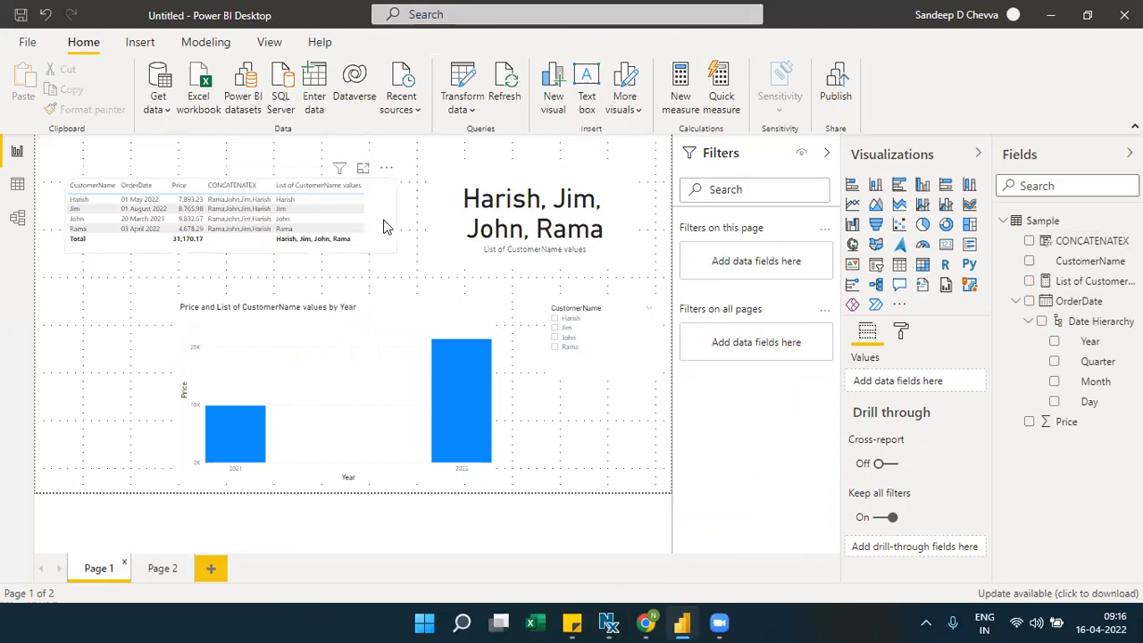
Copy the table visual from Page 1 to Page 2 and show the taller copy in focus mode.
{"action": "left_click", "coordinate": [384, 227]}
{"action": "key", "text": "ctrl+c"}
{"action": "left_click", "coordinate": [166, 569]}
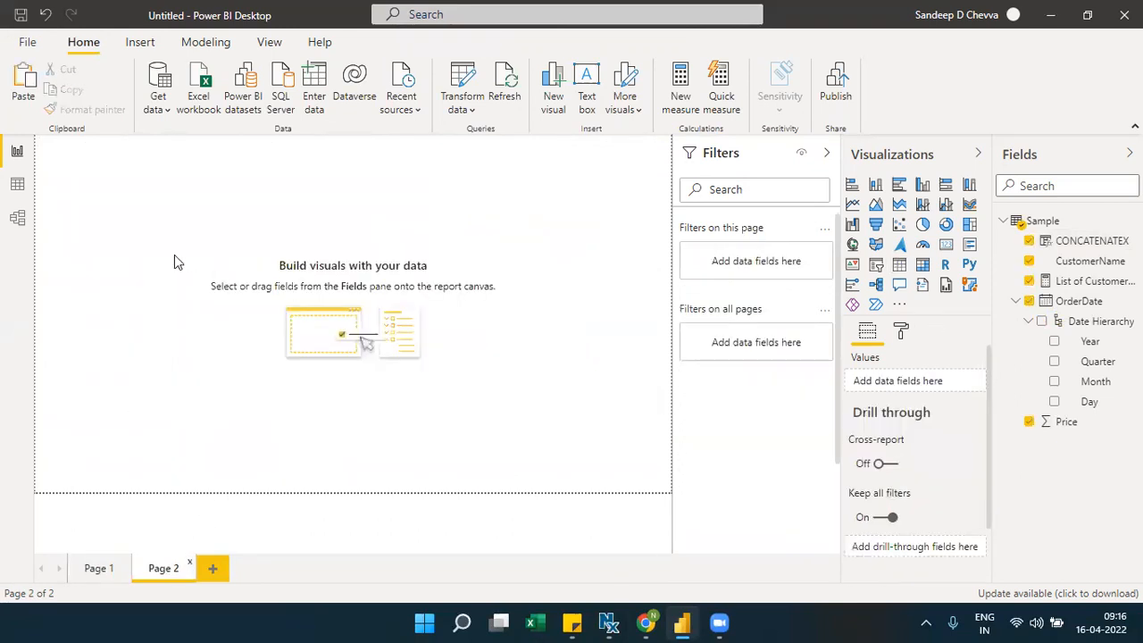
{"action": "key", "text": "ctrl+v"}
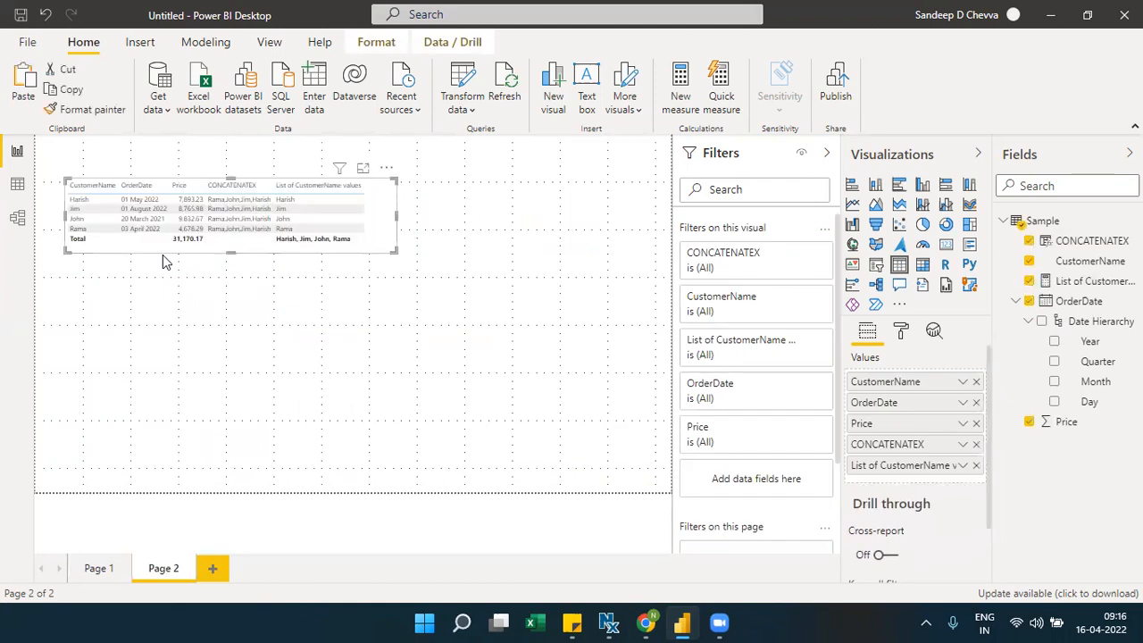
{"action": "left_click_drag", "start_coordinate": [229, 253], "coordinate": [241, 370]}
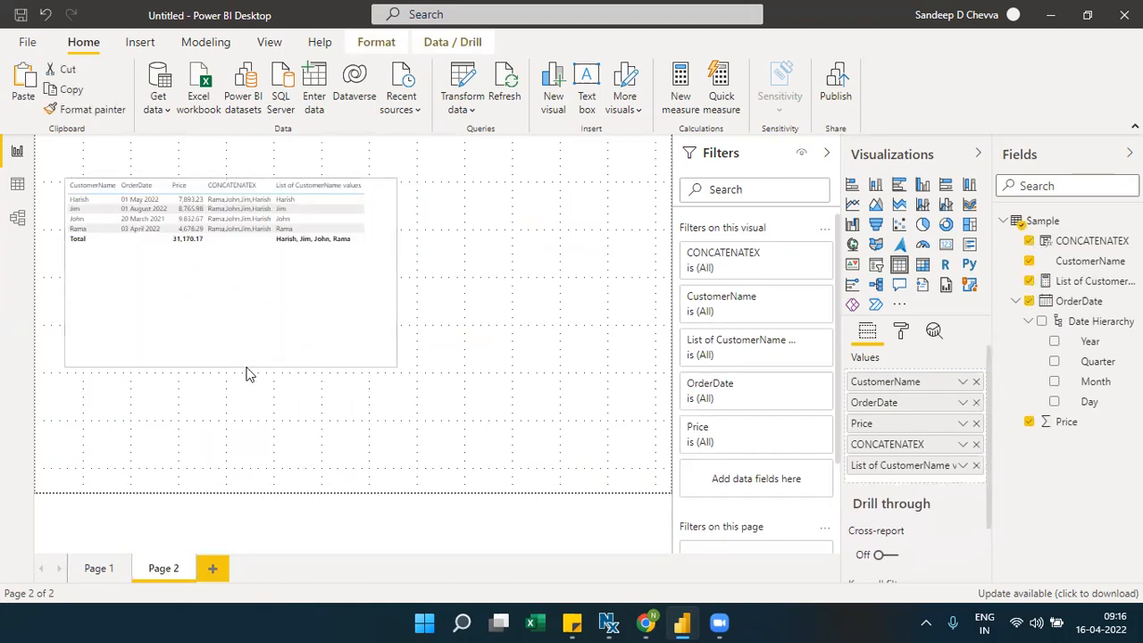
{"action": "left_click", "coordinate": [364, 169]}
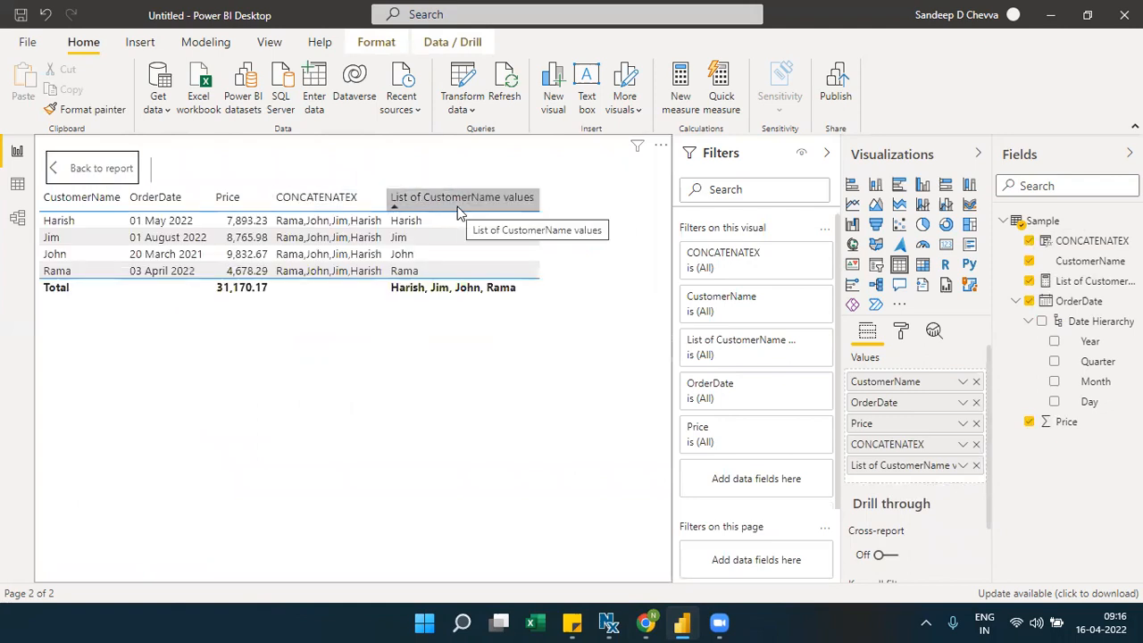
{"action": "left_click", "coordinate": [67, 199]}
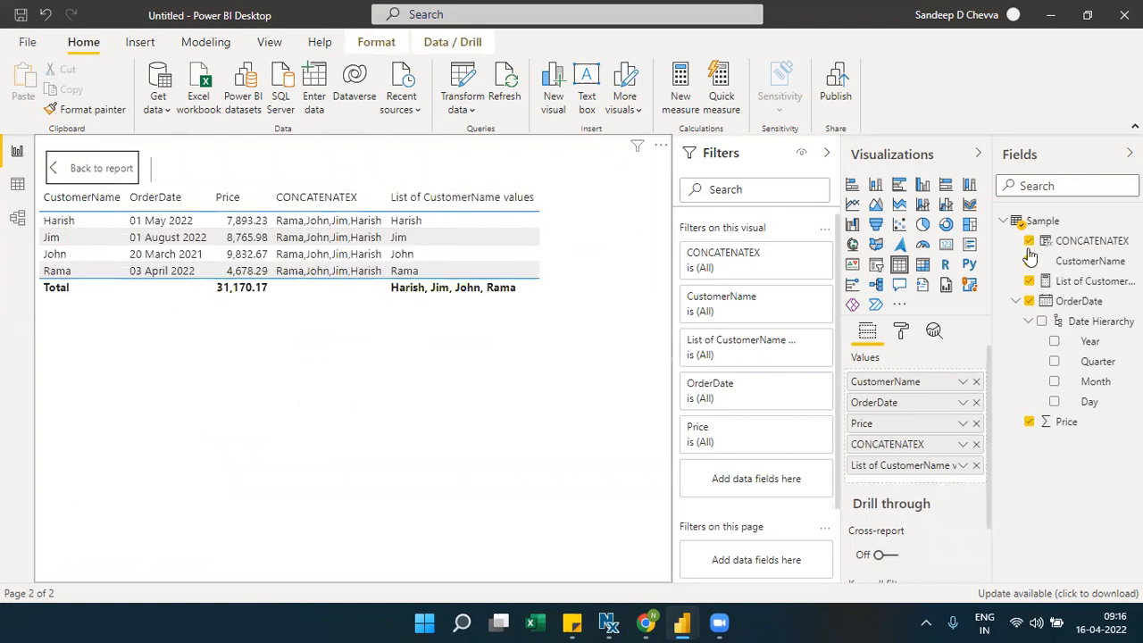
Add a calculated column named Exact to the Sample table and start its formula with the EXACT function.
{"action": "left_click", "coordinate": [1132, 220]}
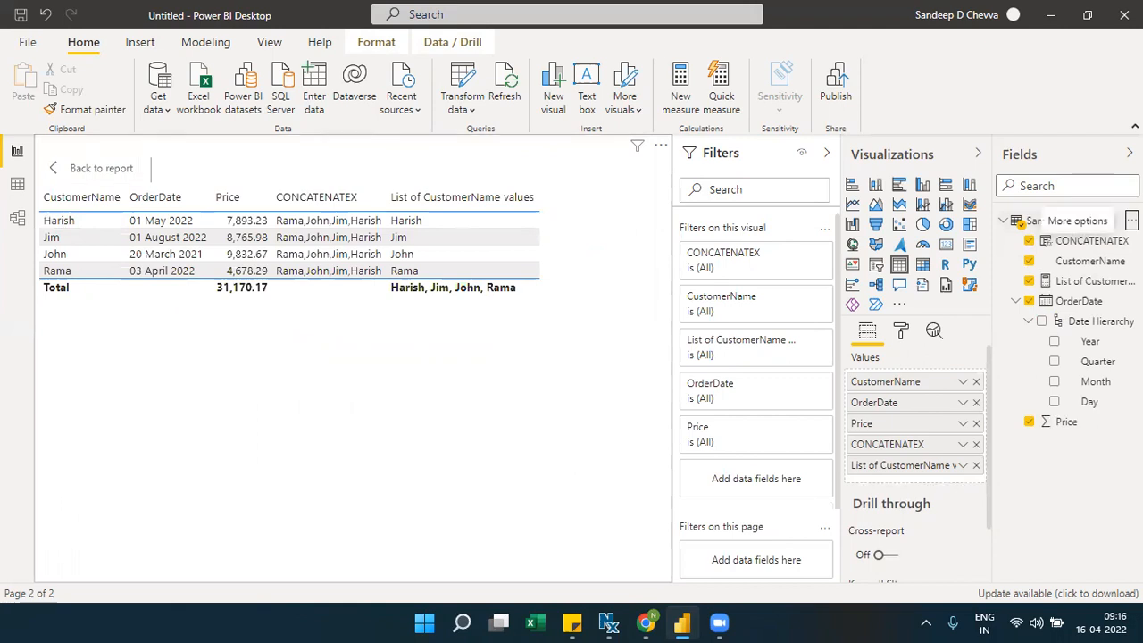
{"action": "left_click", "coordinate": [1032, 253]}
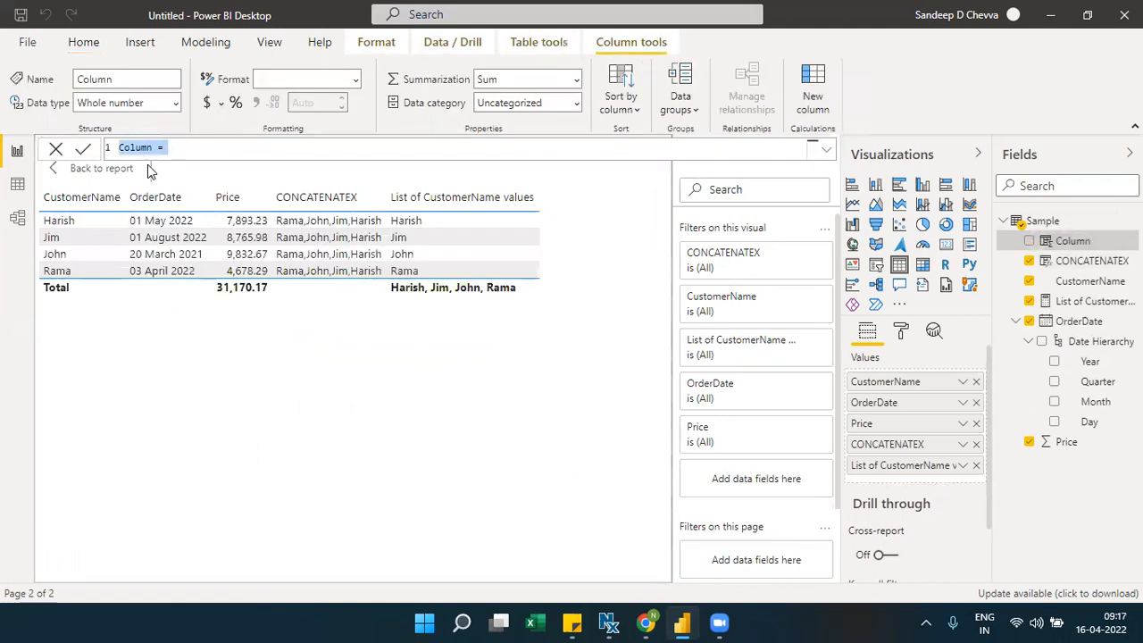
{"action": "double_click", "coordinate": [135, 146]}
{"action": "type", "text": "Exact = "}
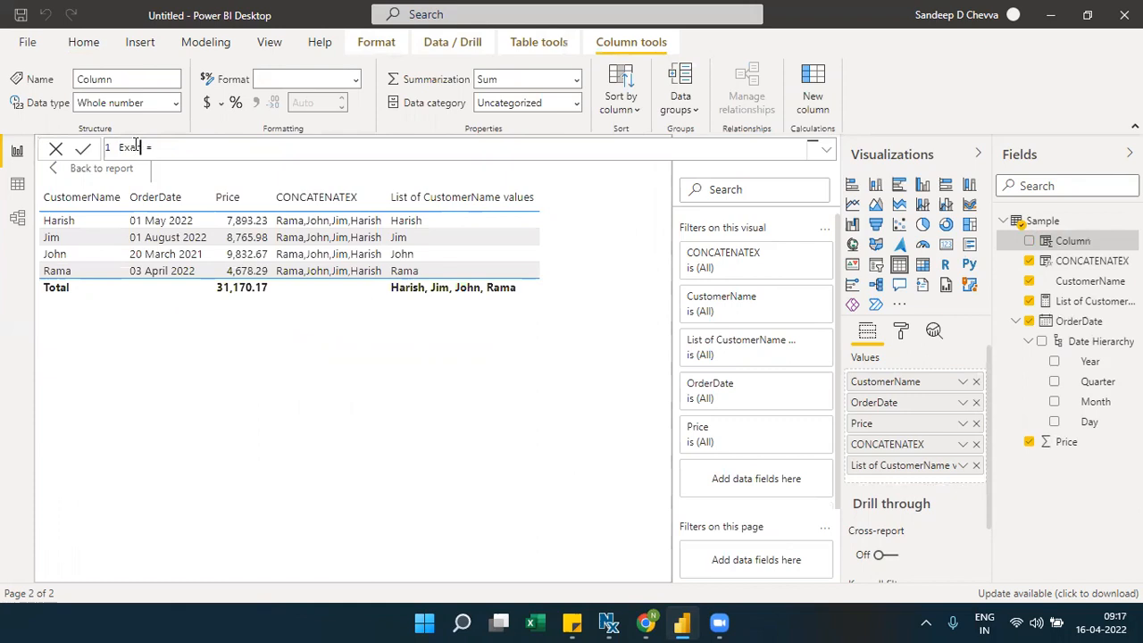
{"action": "type", "text": "exact"}
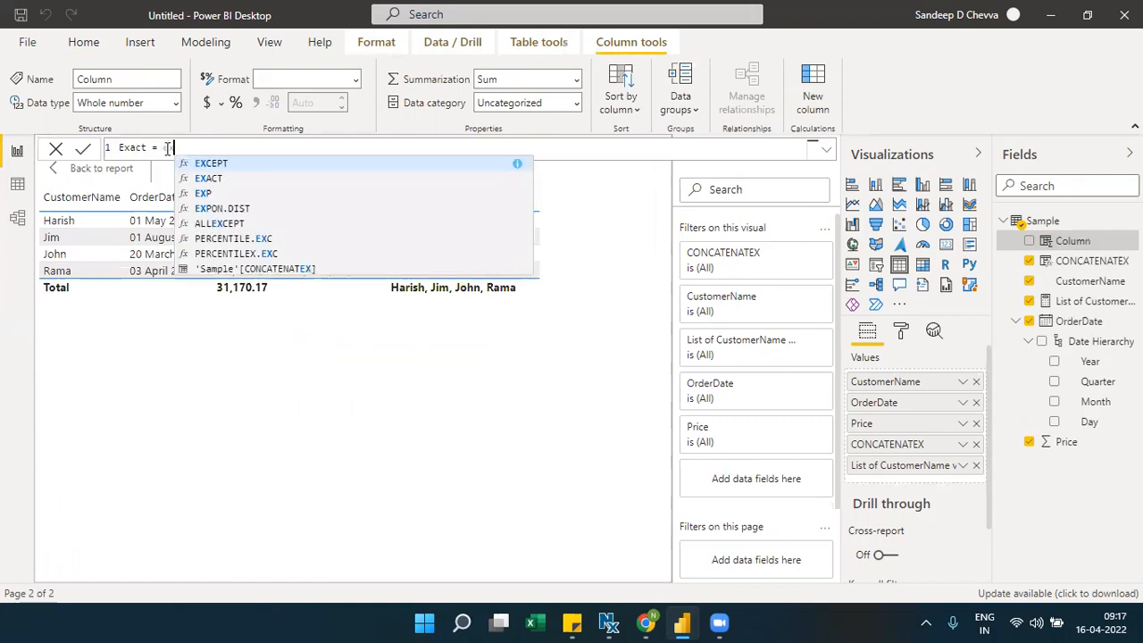
{"action": "key", "text": "Tab"}
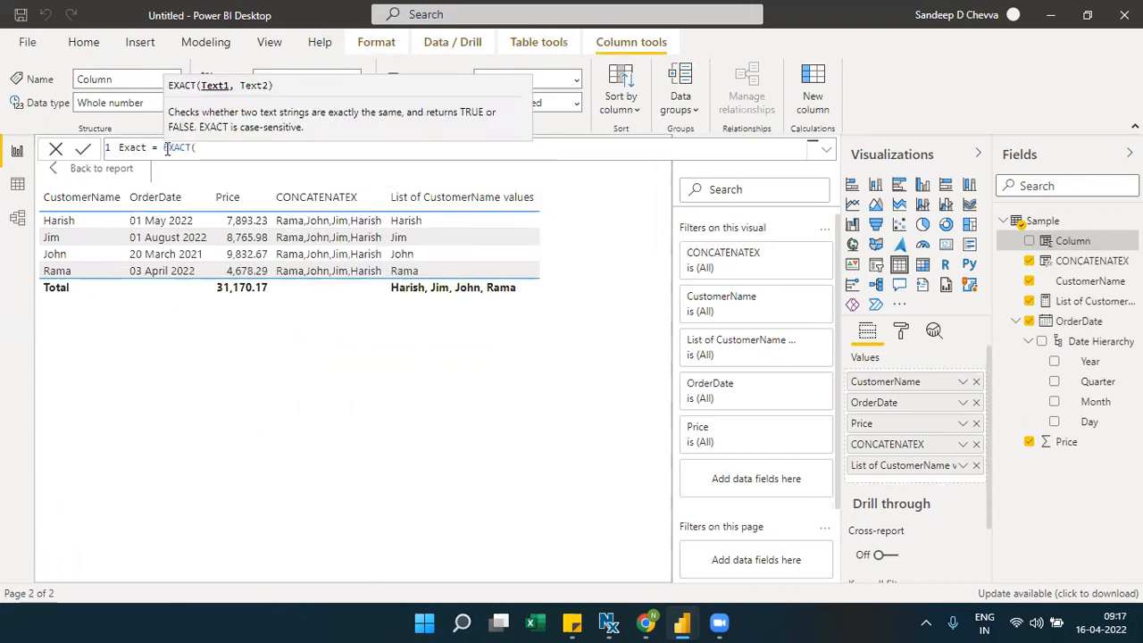
Complete the EXACT formula comparing 'Sample'[CustomerName] with one customer's name as text, and add the Exact column to the table visual.
{"action": "type", "text": "cus"}
{"action": "key", "text": "Down"}
{"action": "key", "text": "Tab"}
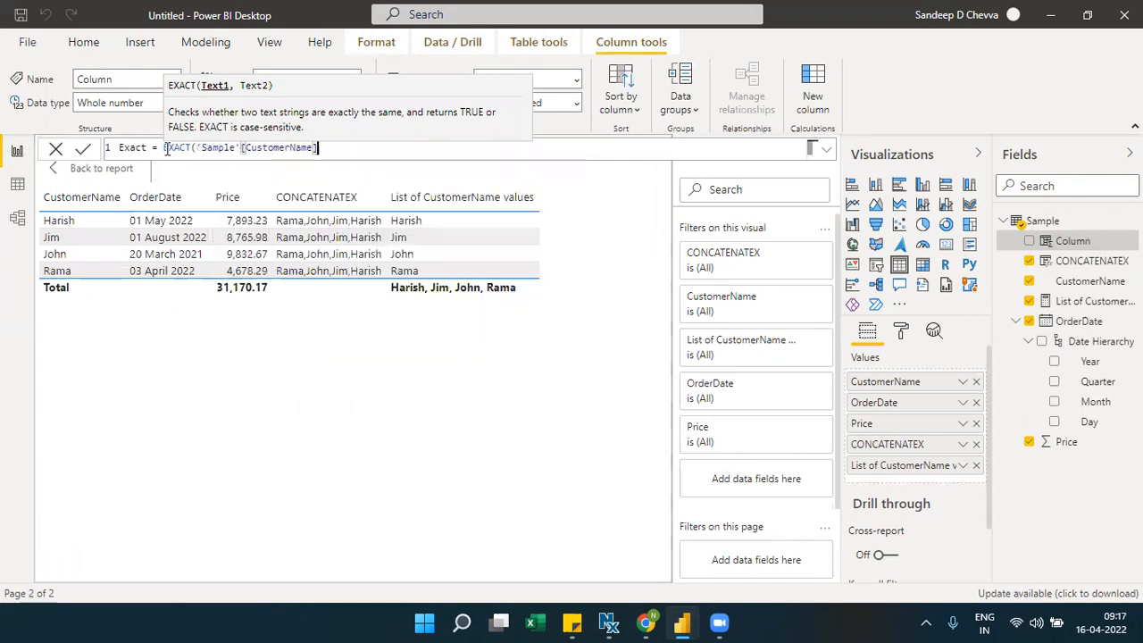
{"action": "type", "text": ","}
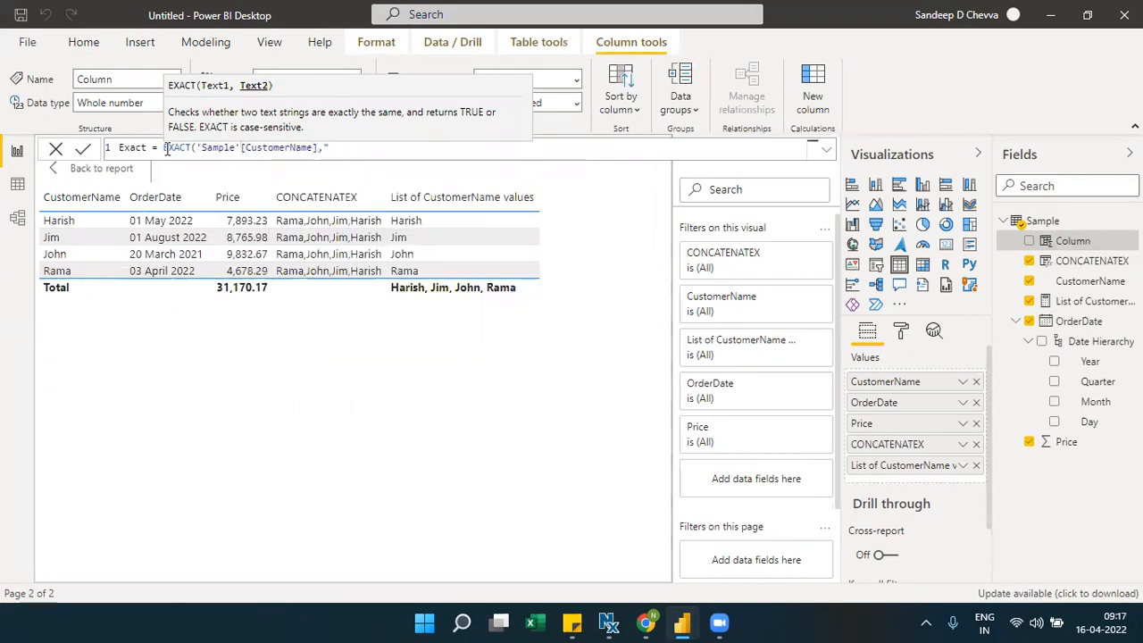
{"action": "type", "text": "\"John\")"}
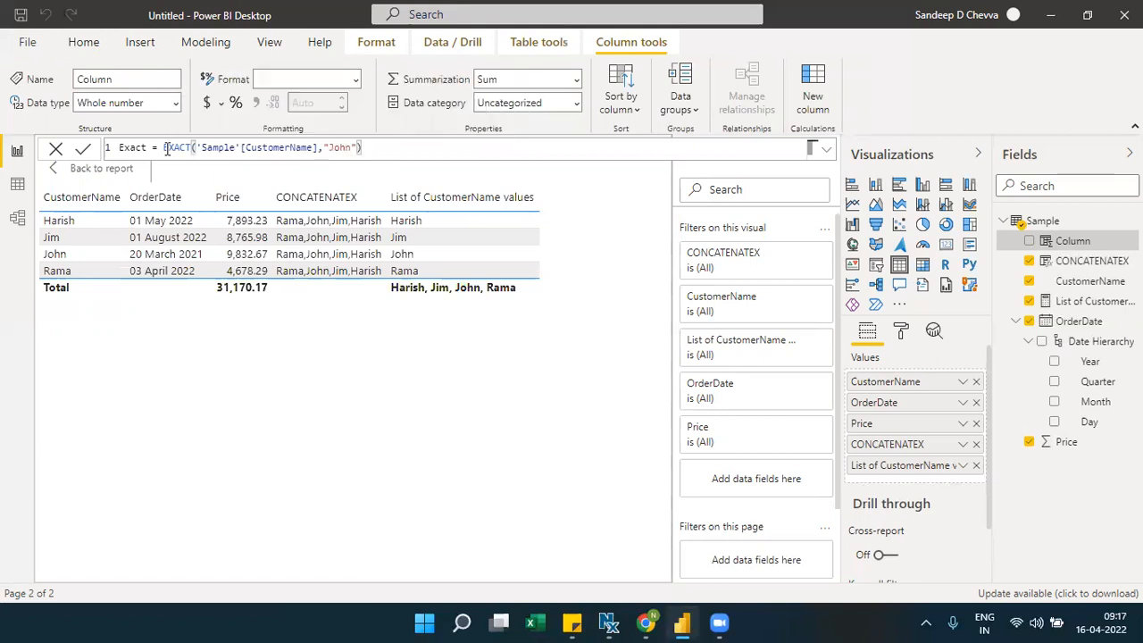
{"action": "left_click", "coordinate": [84, 150]}
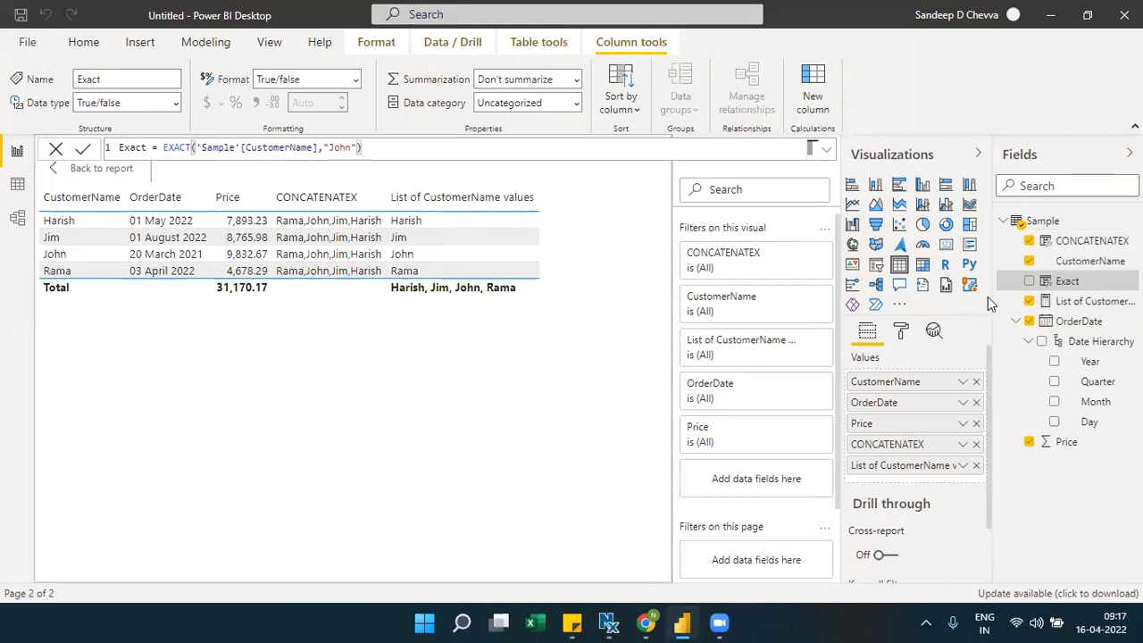
{"action": "left_click_drag", "start_coordinate": [972, 396], "coordinate": [976, 483]}
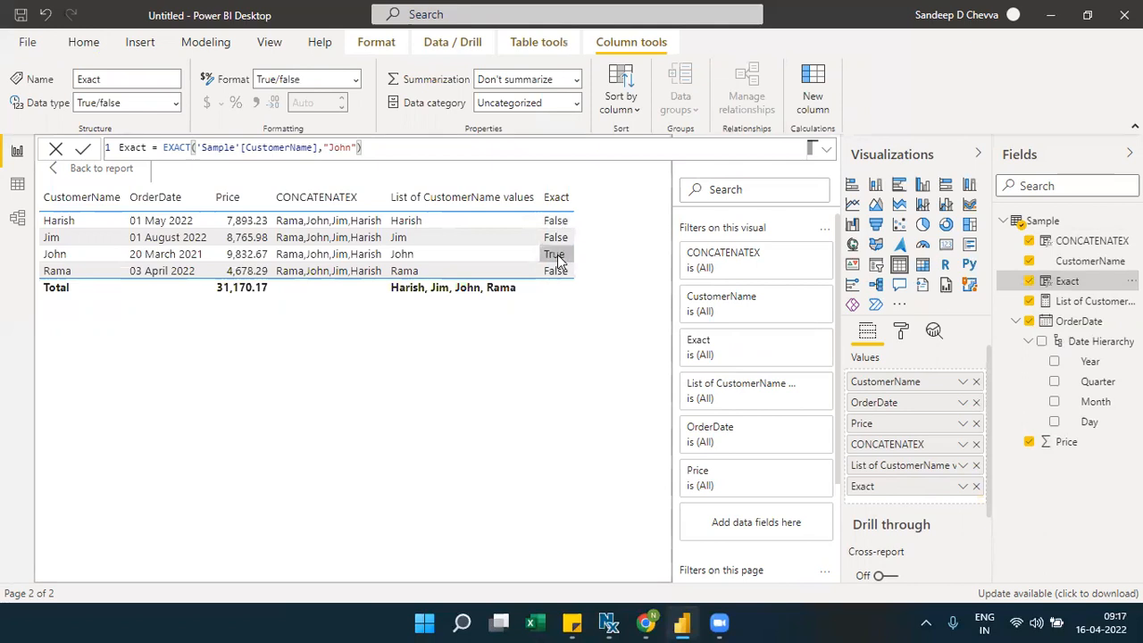
Replace the second argument of the Exact column's formula with 'Sample'[CONCATENATEX] and commit it.
{"action": "double_click", "coordinate": [346, 148]}
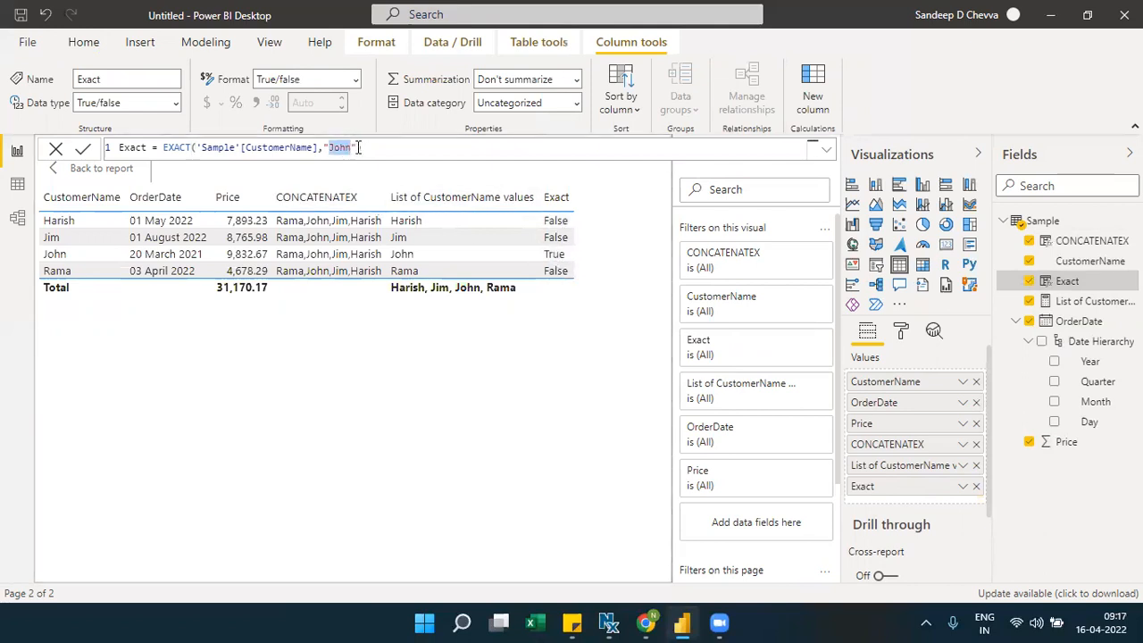
{"action": "left_click_drag", "start_coordinate": [355, 149], "coordinate": [324, 148]}
{"action": "key", "text": "BackSpace"}
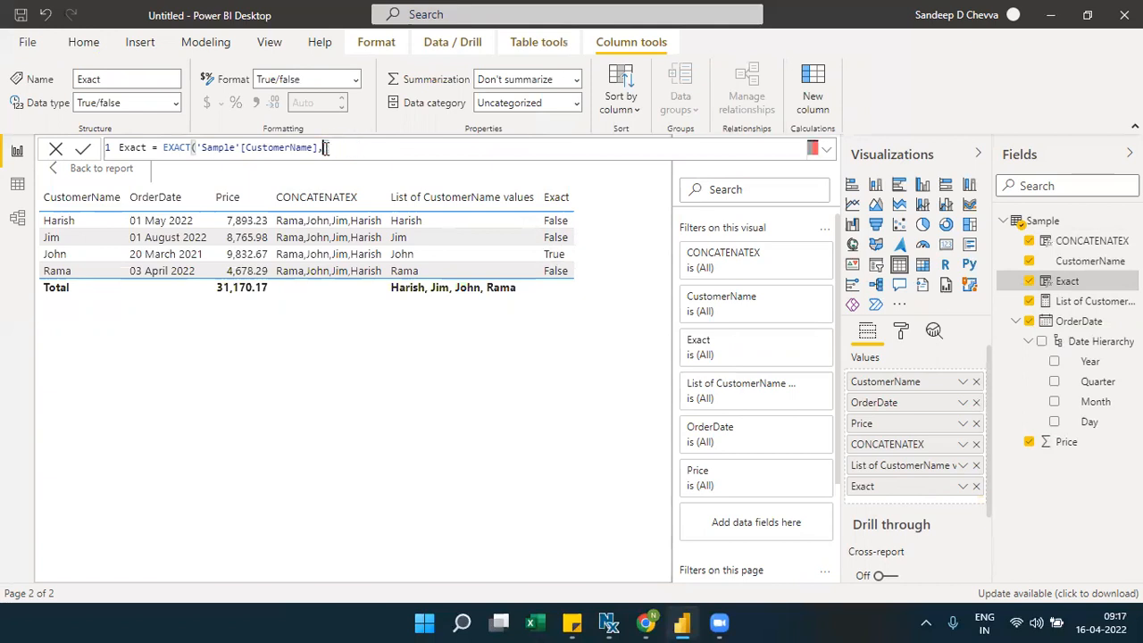
{"action": "type", "text": "Conca"}
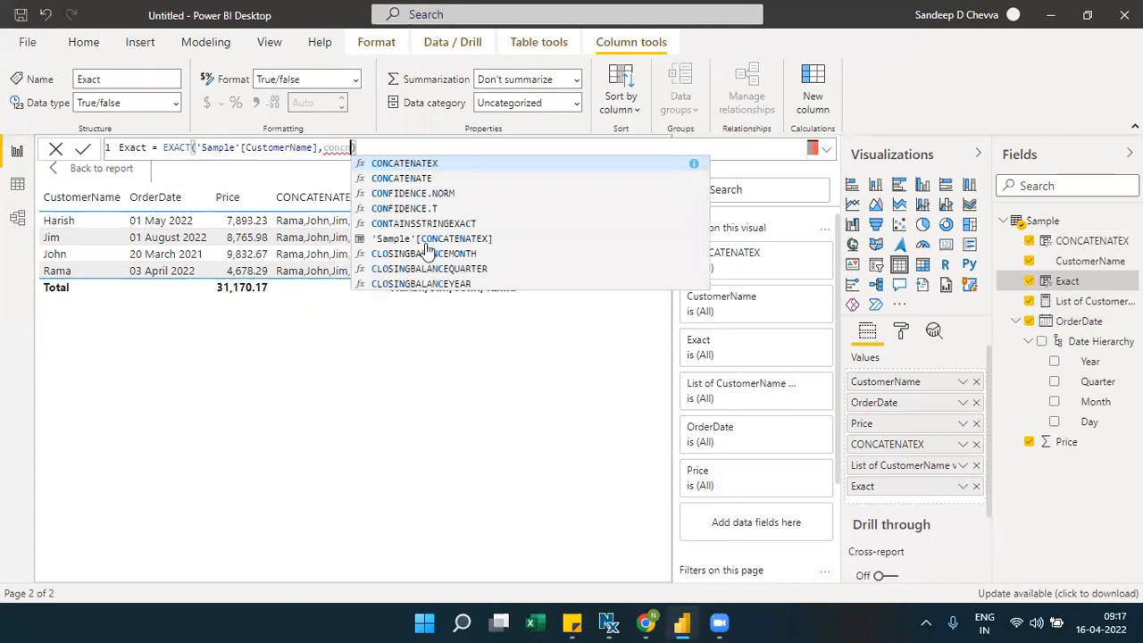
{"action": "left_click", "coordinate": [425, 241]}
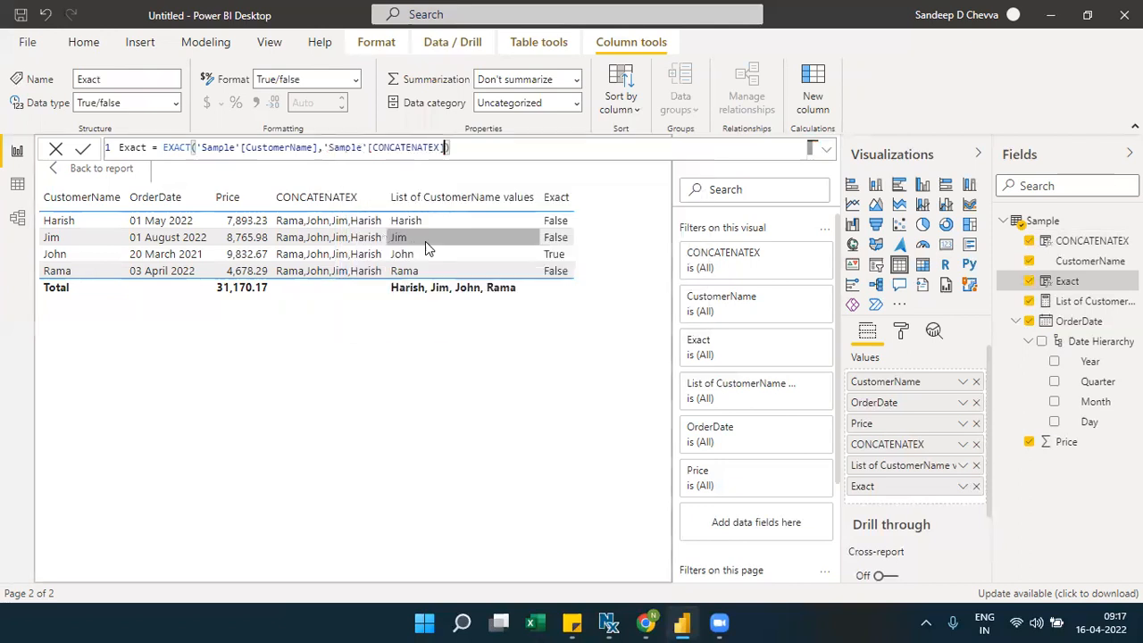
{"action": "left_click", "coordinate": [87, 154]}
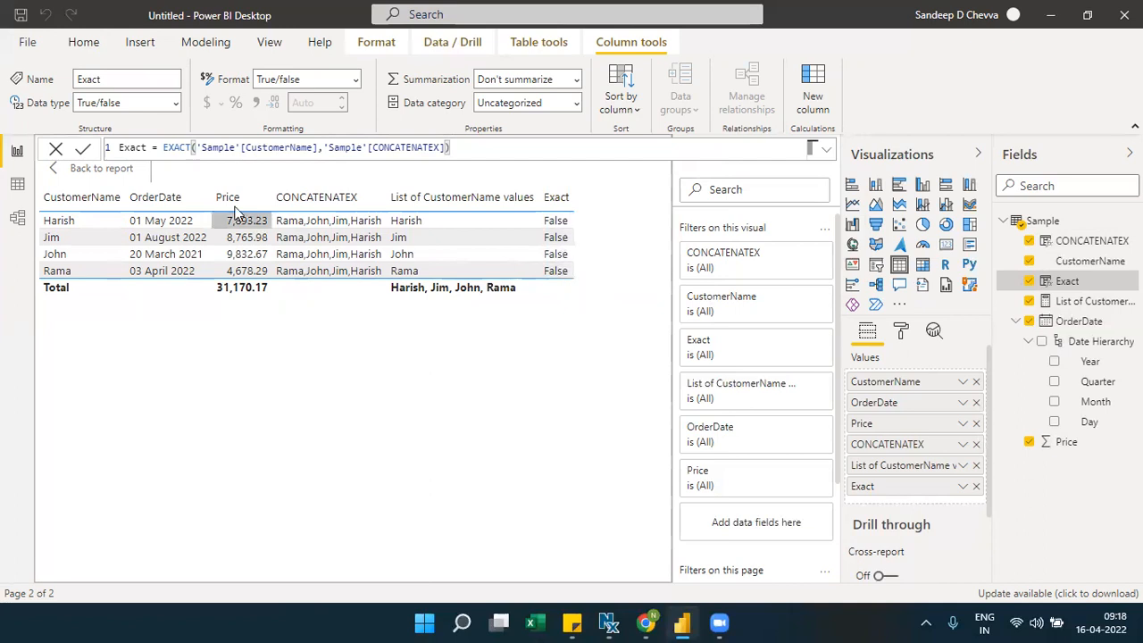
Switch to Chrome to review the EXACT article's case-sensitivity note, and open the FIXED article to read its description.
{"action": "double_click", "coordinate": [179, 147]}
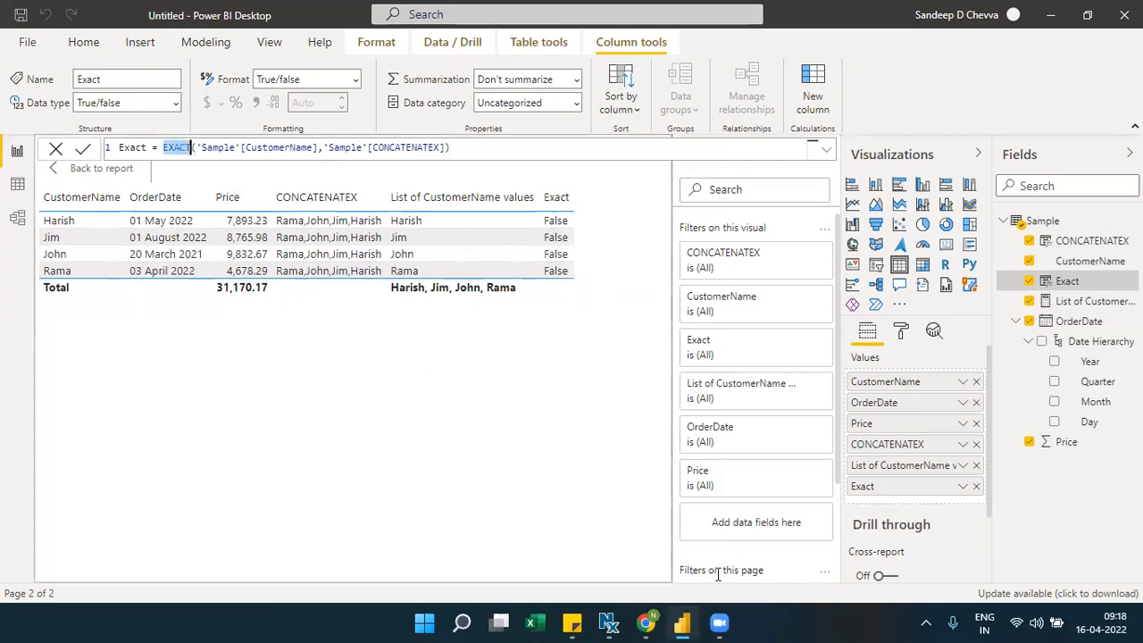
{"action": "left_click", "coordinate": [645, 623]}
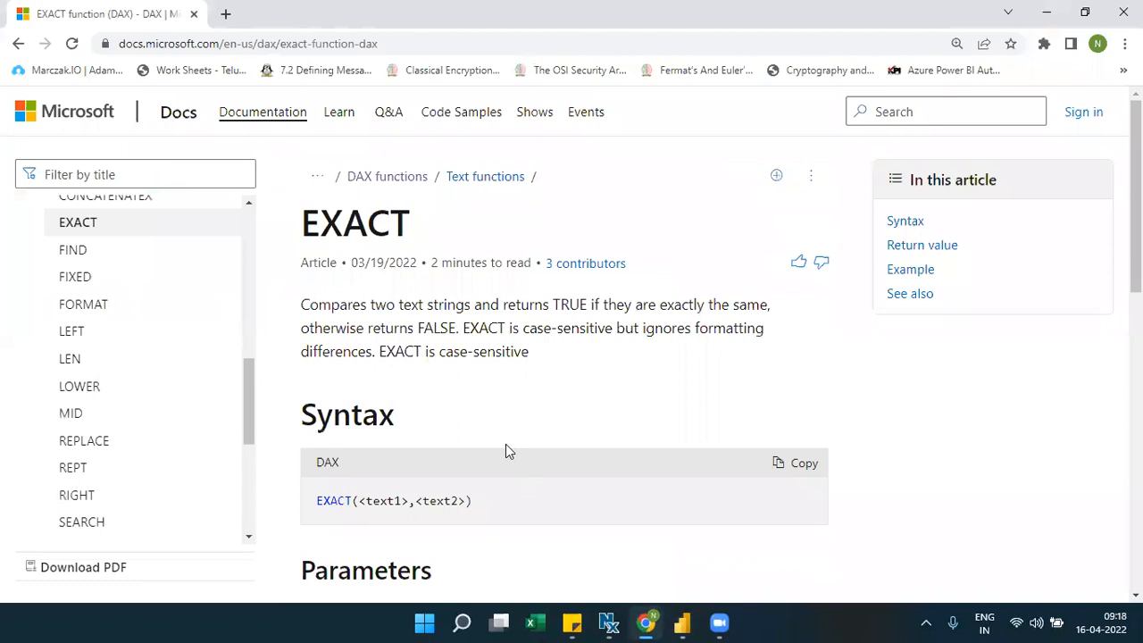
{"action": "left_click_drag", "start_coordinate": [439, 351], "coordinate": [496, 354]}
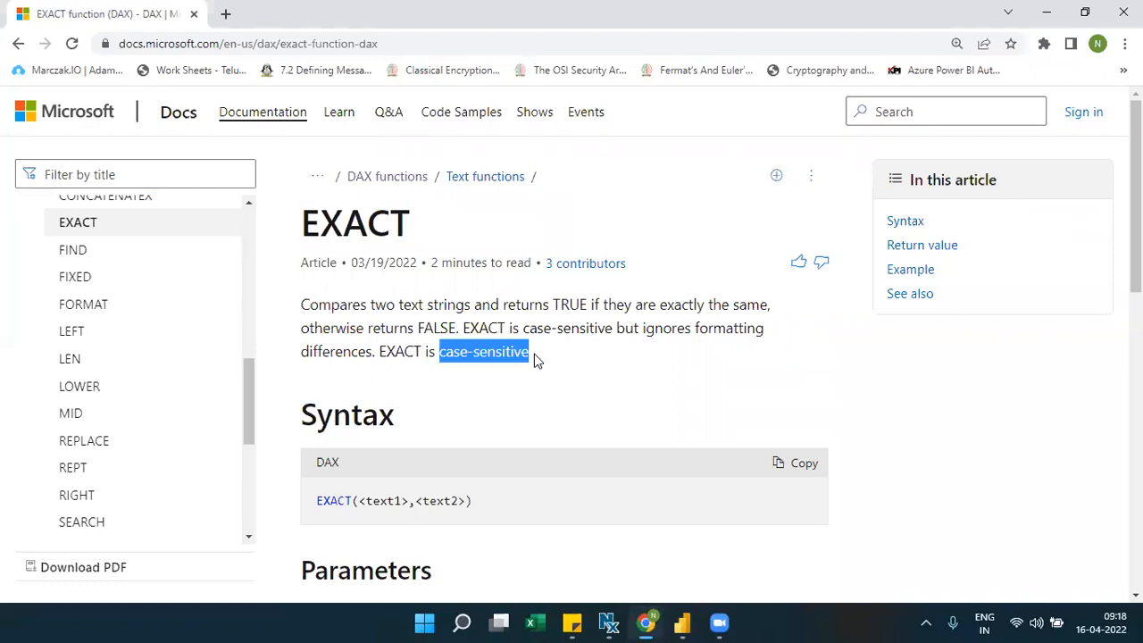
{"action": "left_click", "coordinate": [75, 277]}
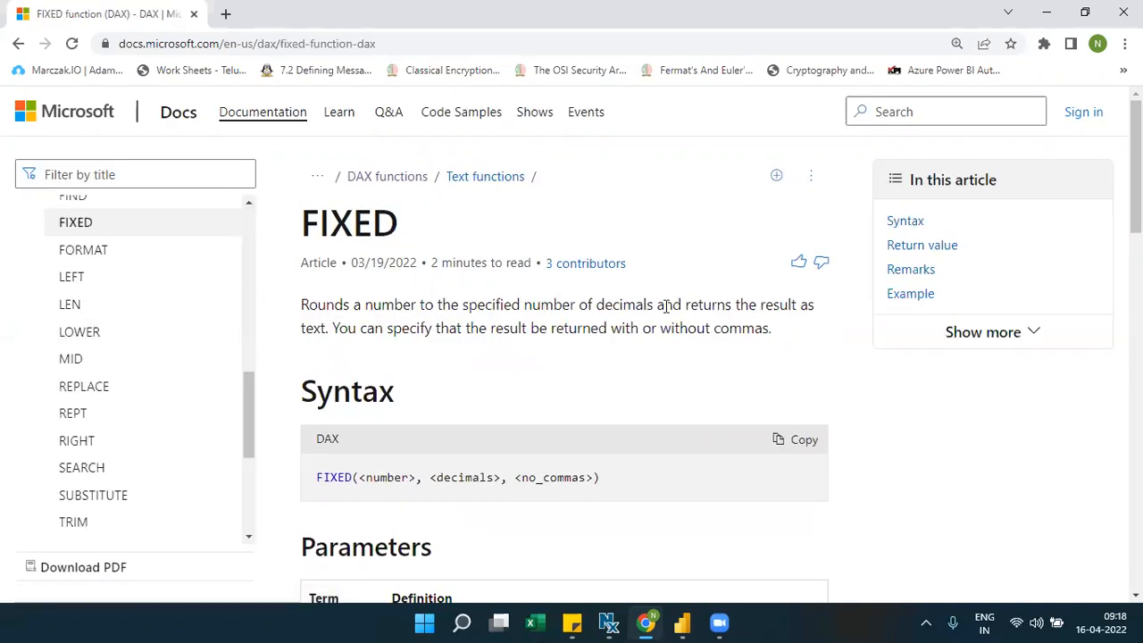
{"action": "left_click_drag", "start_coordinate": [330, 329], "coordinate": [301, 303]}
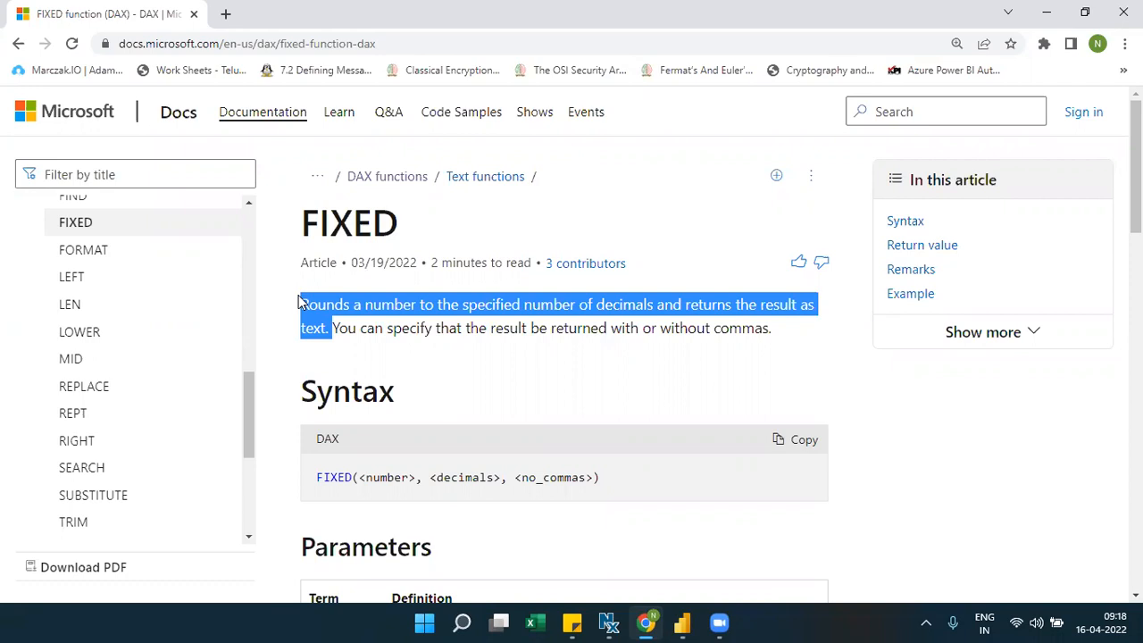
Switch back to Power BI Desktop and add a calculated column to the Sample table, starting its formula with FIXED.
{"action": "left_click", "coordinate": [681, 623]}
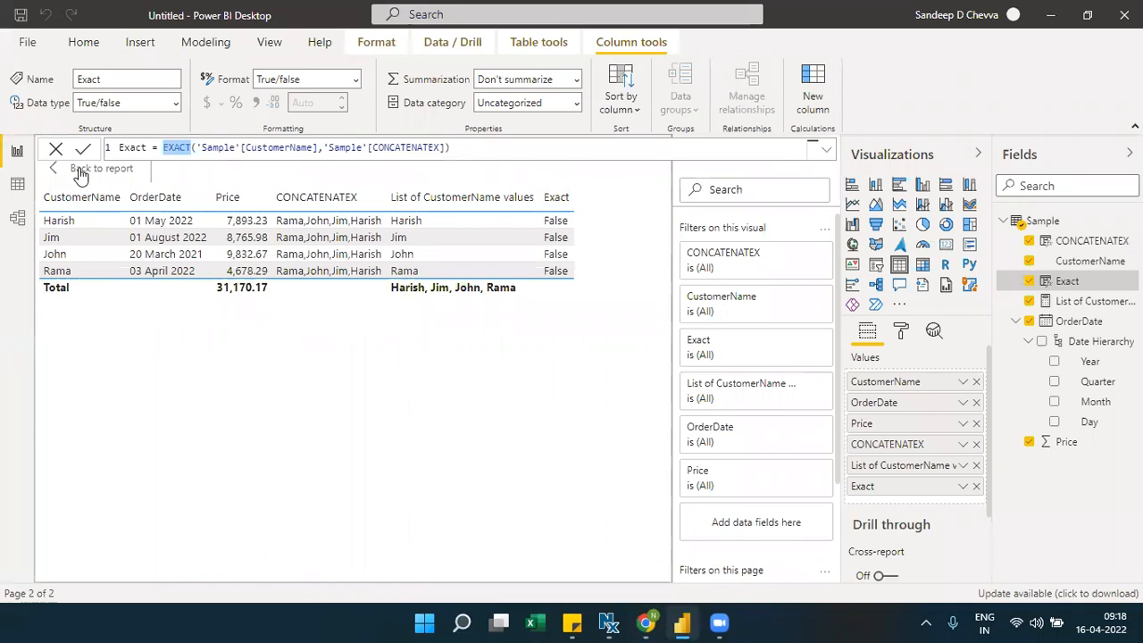
{"action": "left_click", "coordinate": [57, 154]}
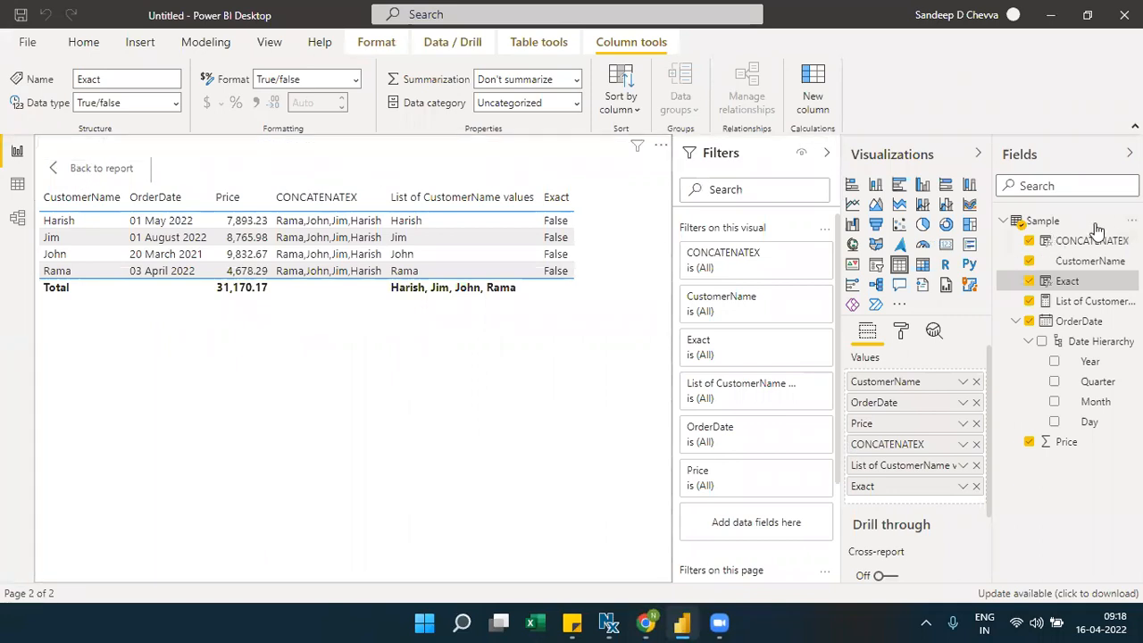
{"action": "left_click", "coordinate": [1132, 220]}
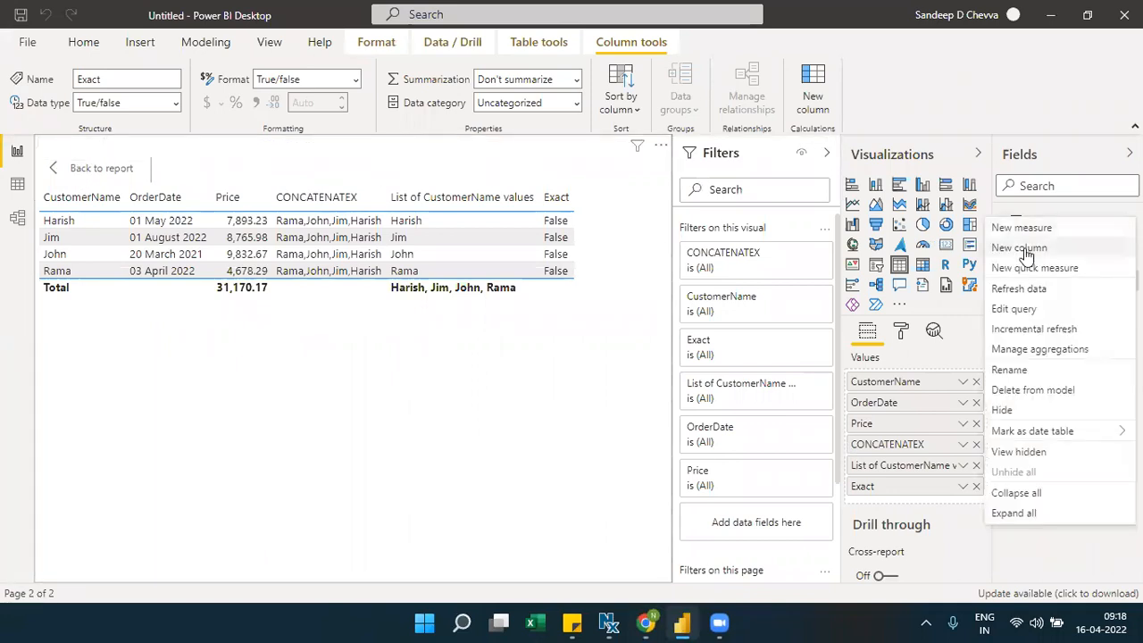
{"action": "key", "text": "Escape"}
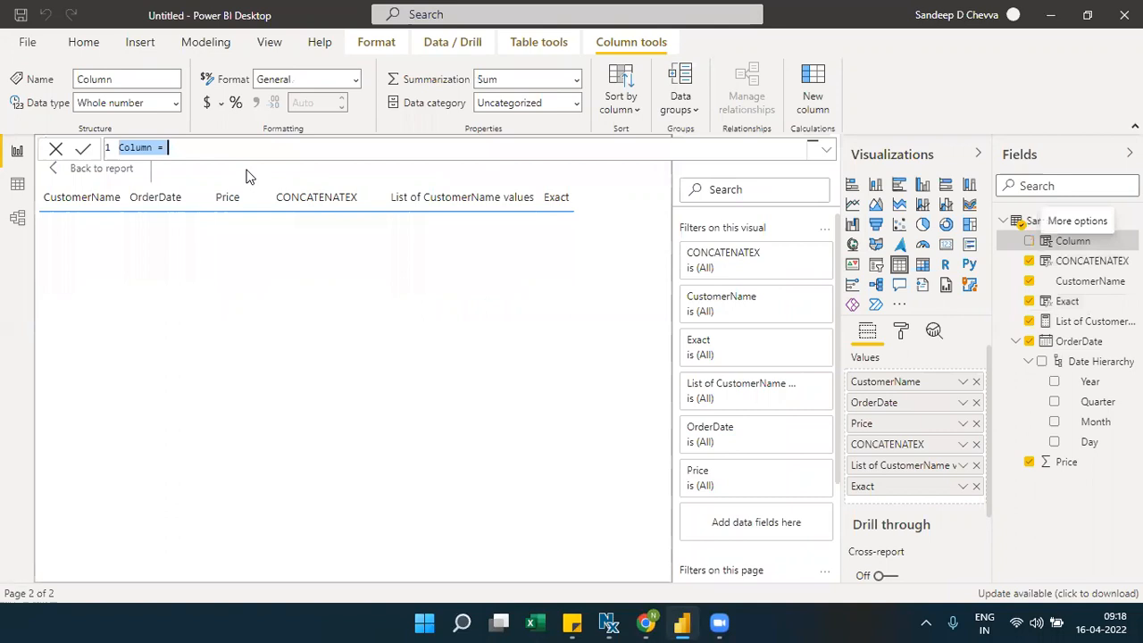
{"action": "left_click", "coordinate": [228, 154]}
{"action": "type", "text": "FIXED("}
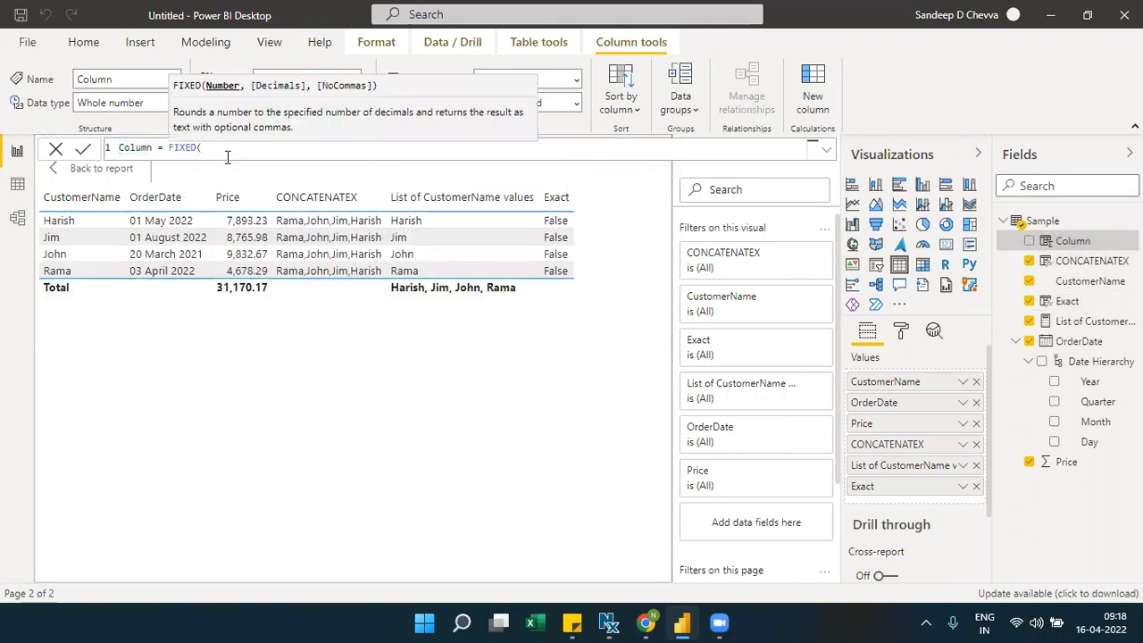
Complete the FIXED formula with 'Sample'[Price] as the number, 1 decimal, and 0 for the no-commas argument.
{"action": "type", "text": "'Sample'[Pr"}
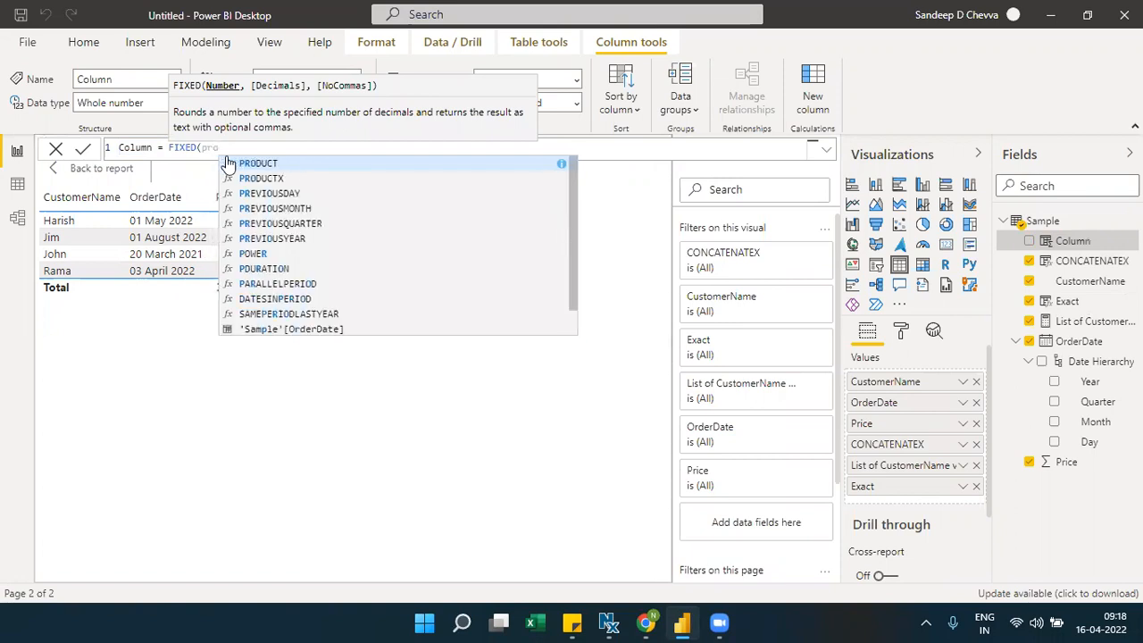
{"action": "type", "text": "i"}
{"action": "key", "text": "Down"}
{"action": "key", "text": "Down"}
{"action": "key", "text": "Down"}
{"action": "key", "text": "Tab"}
{"action": "type", "text": ","}
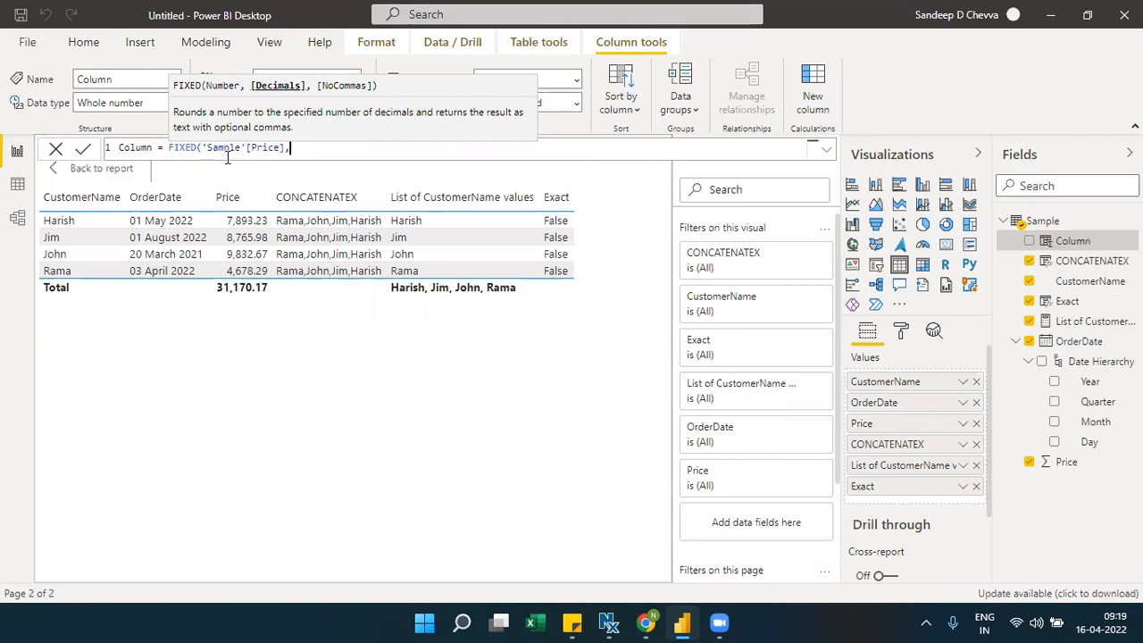
{"action": "type", "text": "1,0)"}
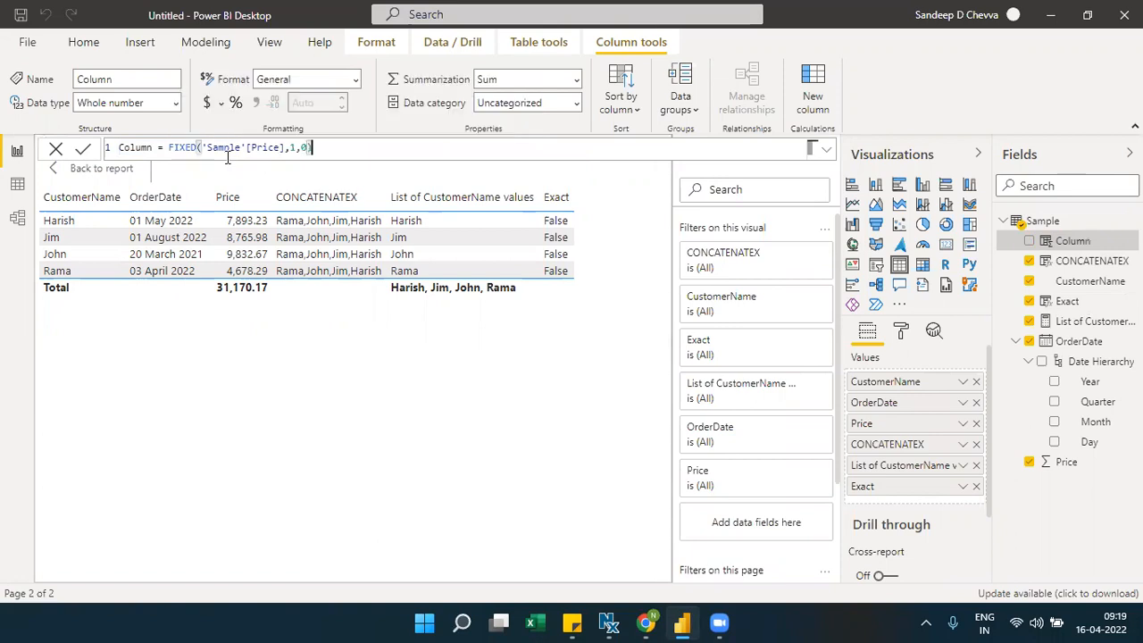
Name the new calculated column FIXED, commit its formula, and add the column to the table visual.
{"action": "double_click", "coordinate": [140, 150]}
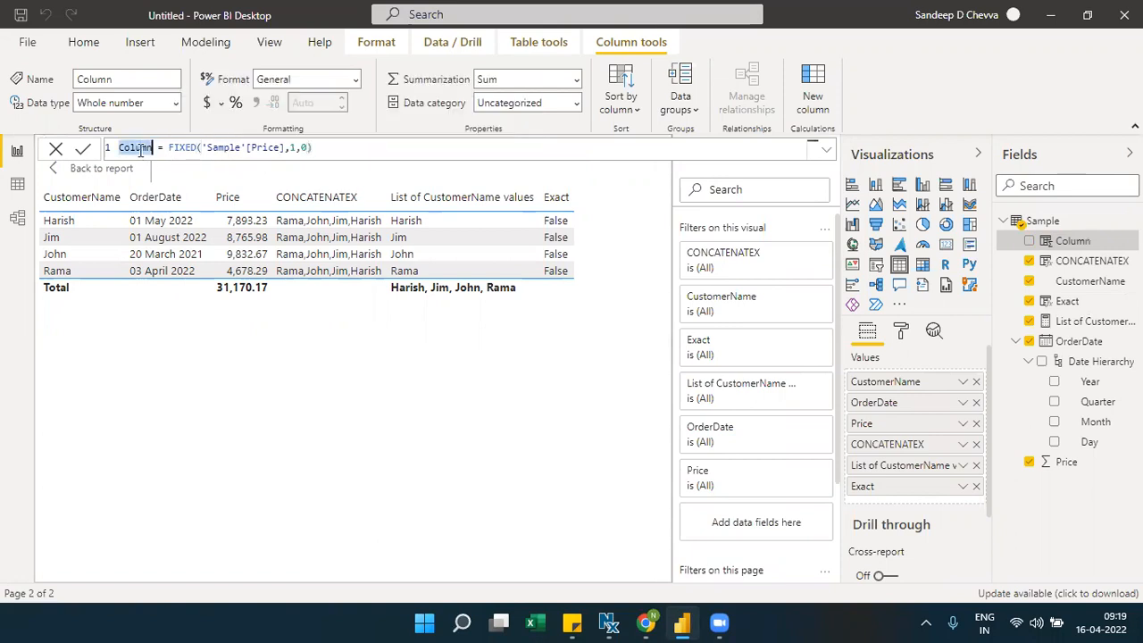
{"action": "double_click", "coordinate": [171, 152]}
{"action": "key", "text": "ctrl+c"}
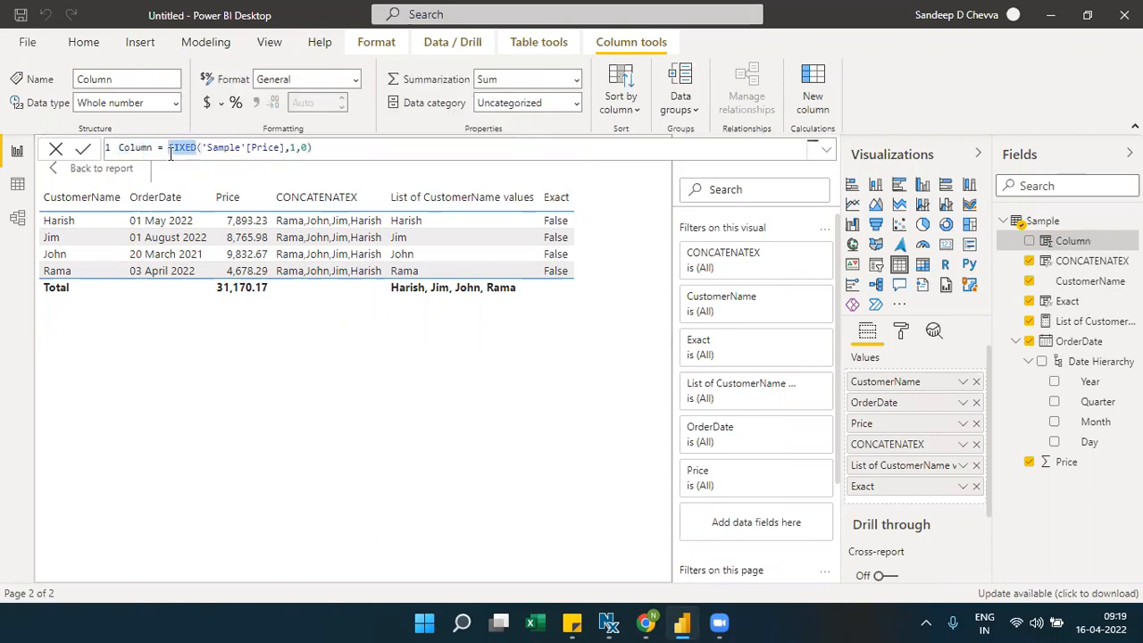
{"action": "double_click", "coordinate": [147, 150]}
{"action": "key", "text": "ctrl+v"}
{"action": "left_click", "coordinate": [81, 150]}
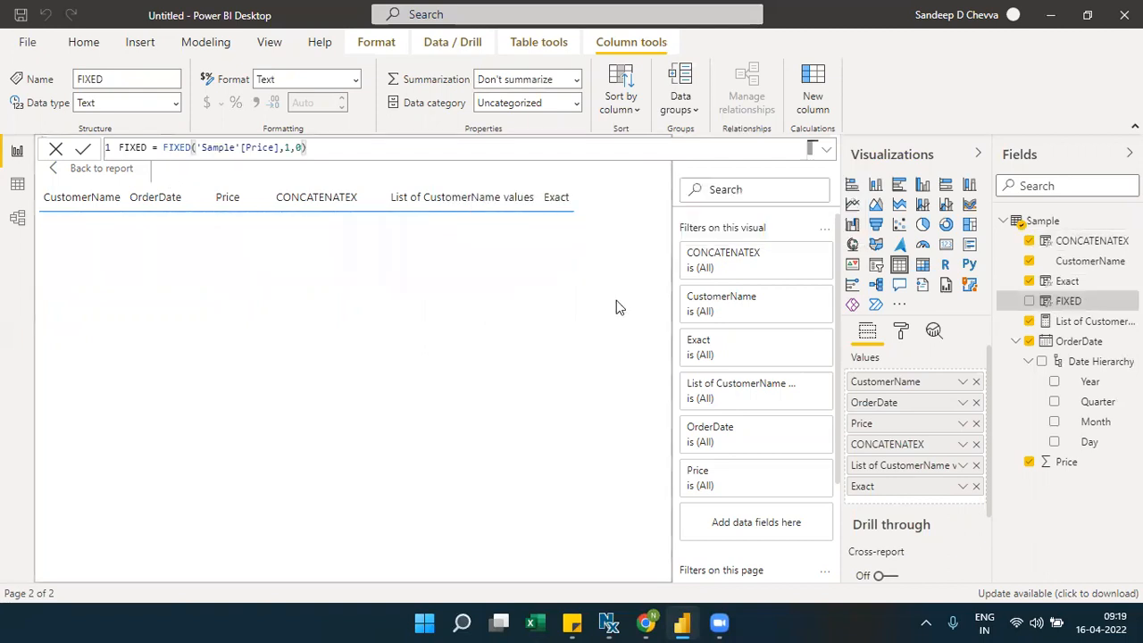
{"action": "left_click_drag", "start_coordinate": [1059, 306], "coordinate": [921, 505]}
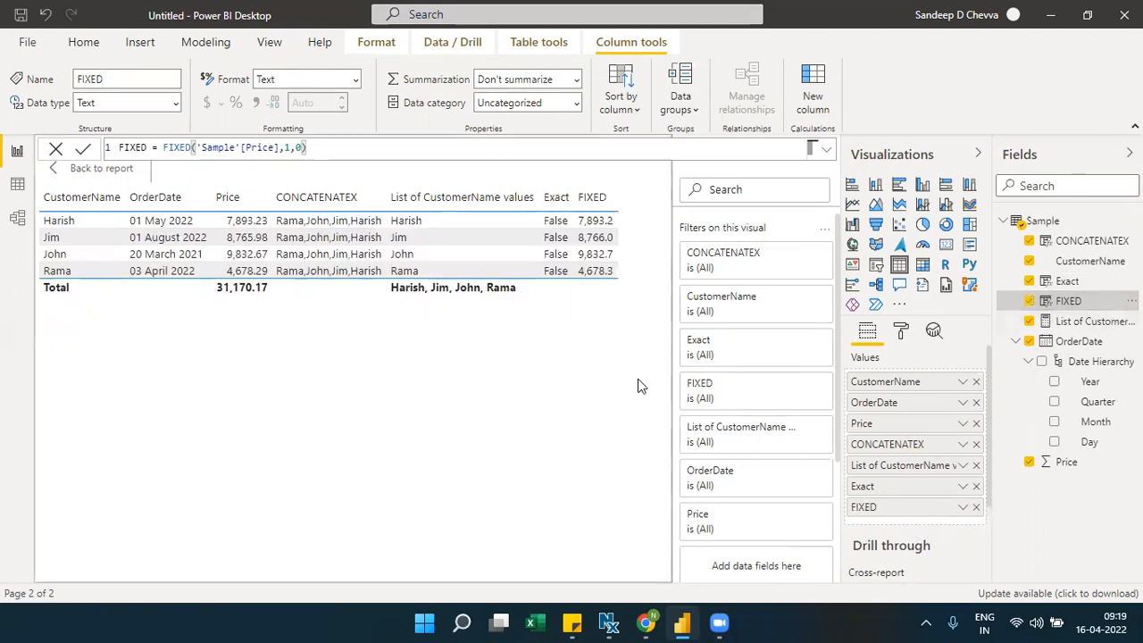
Set the decimals argument of the FIXED formula to 2 and commit it.
{"action": "left_click", "coordinate": [292, 149]}
{"action": "key", "text": "BackSpace"}
{"action": "type", "text": "2"}
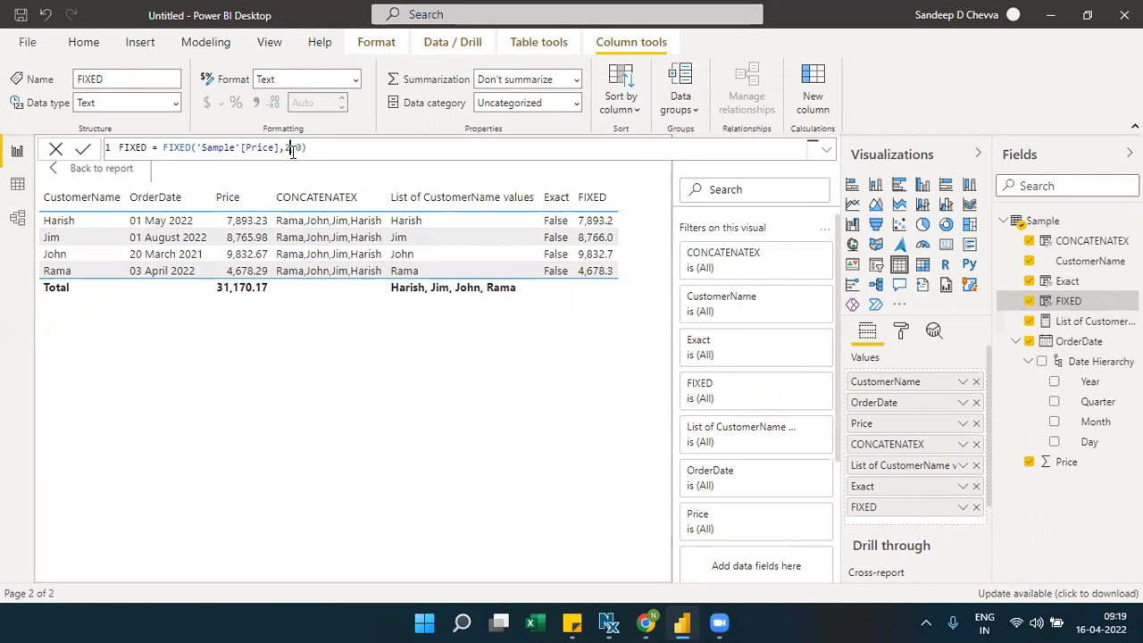
{"action": "left_click", "coordinate": [84, 149]}
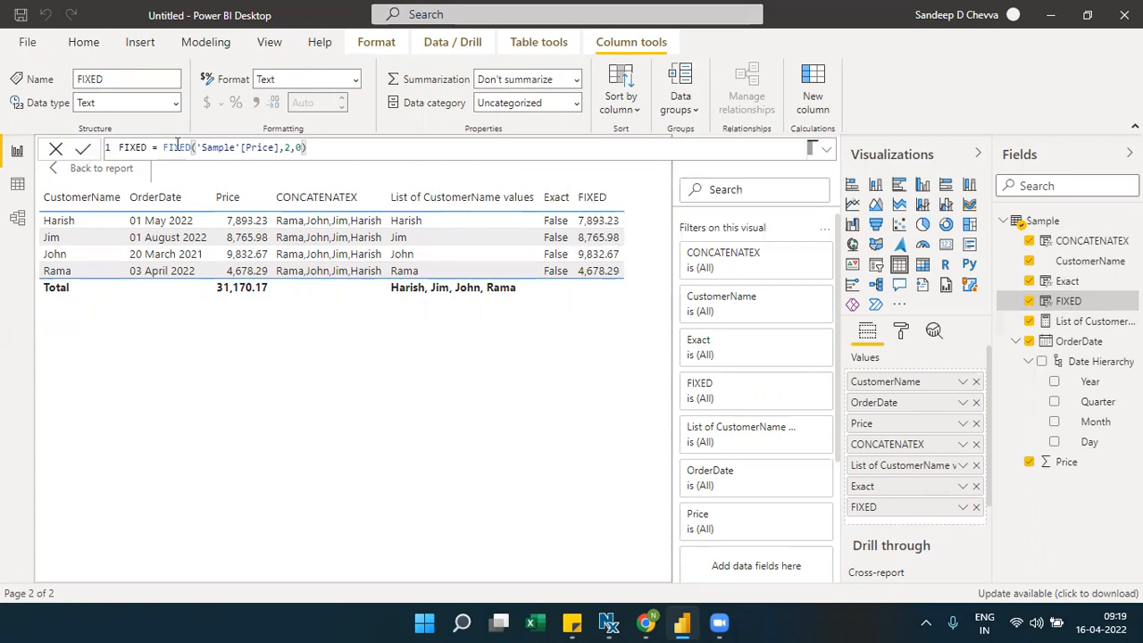
Set the decimals argument of the FIXED formula to 0 and commit it.
{"action": "left_click", "coordinate": [290, 147]}
{"action": "key", "text": "BackSpace"}
{"action": "type", "text": "0"}
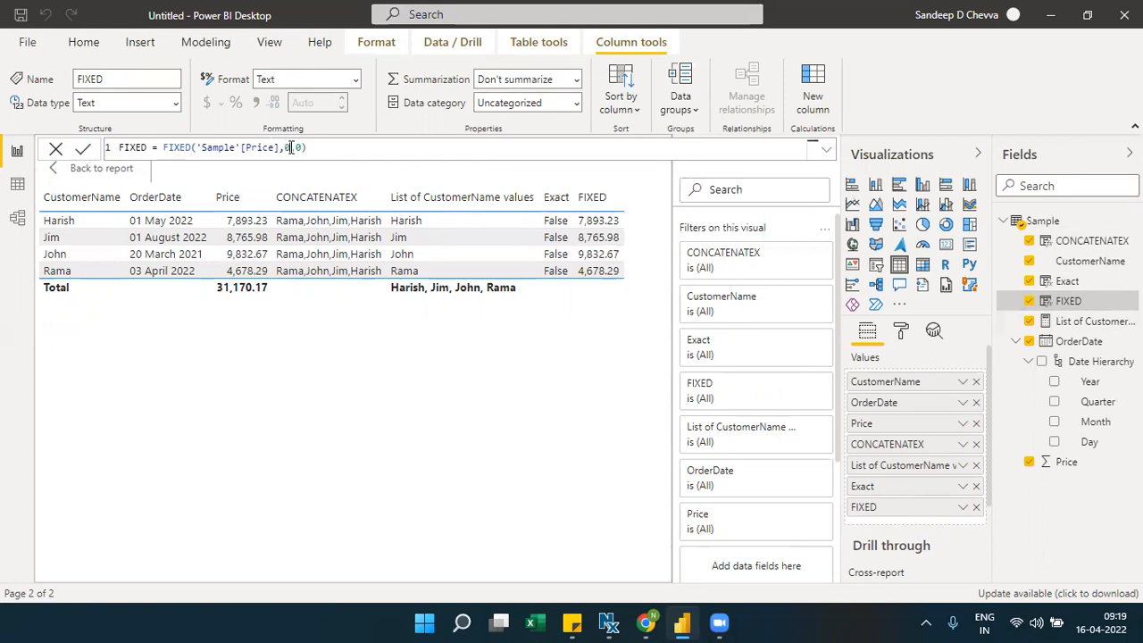
{"action": "left_click", "coordinate": [90, 157]}
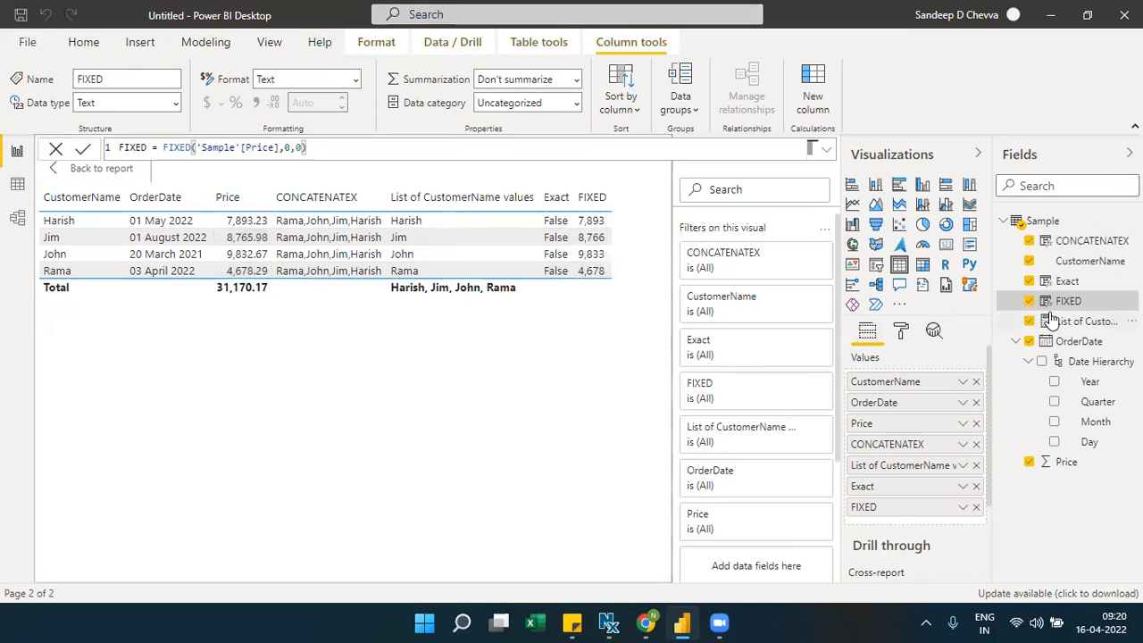
{"action": "left_click", "coordinate": [109, 104]}
{"action": "left_click", "coordinate": [259, 134]}
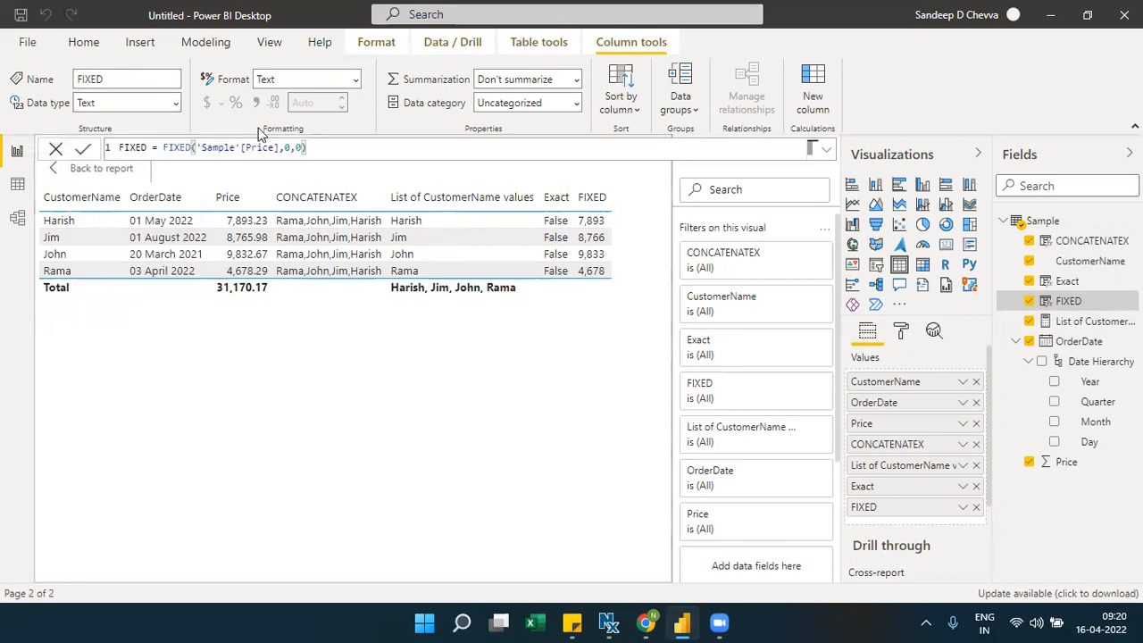
Set the no-commas argument of the FIXED formula to 1 and commit it.
{"action": "double_click", "coordinate": [185, 147]}
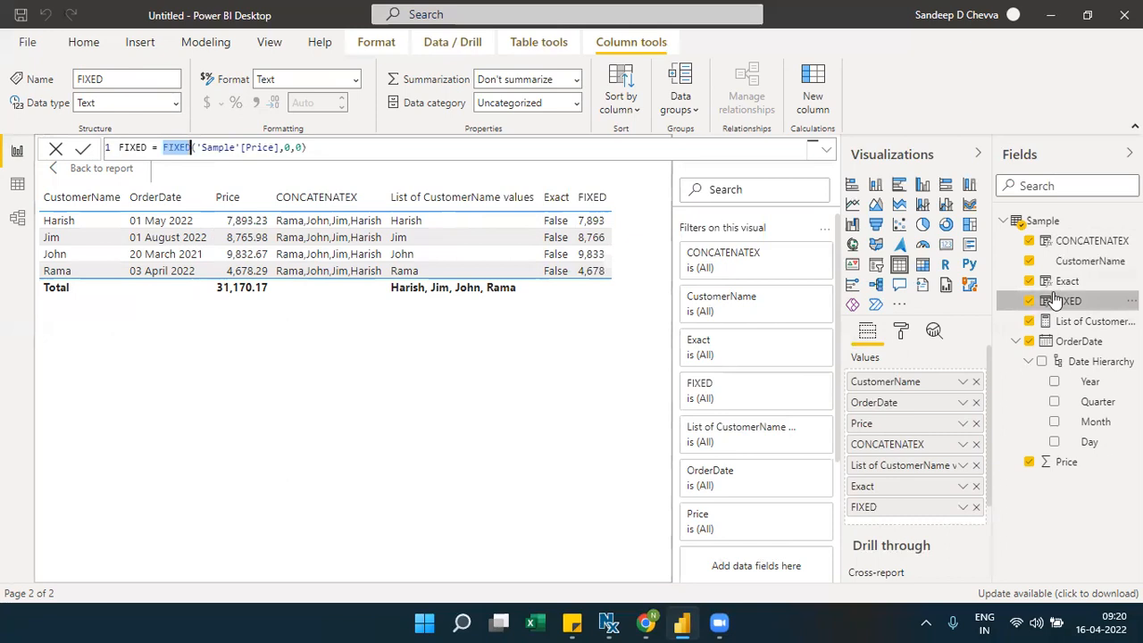
{"action": "type", "text": "1"}
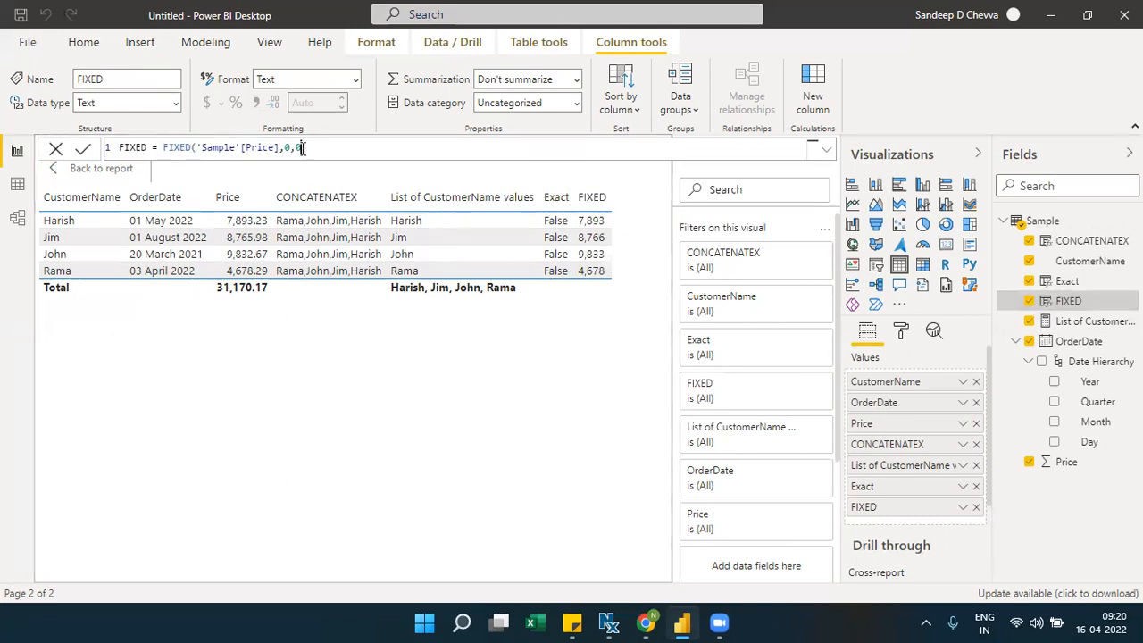
{"action": "left_click", "coordinate": [84, 154]}
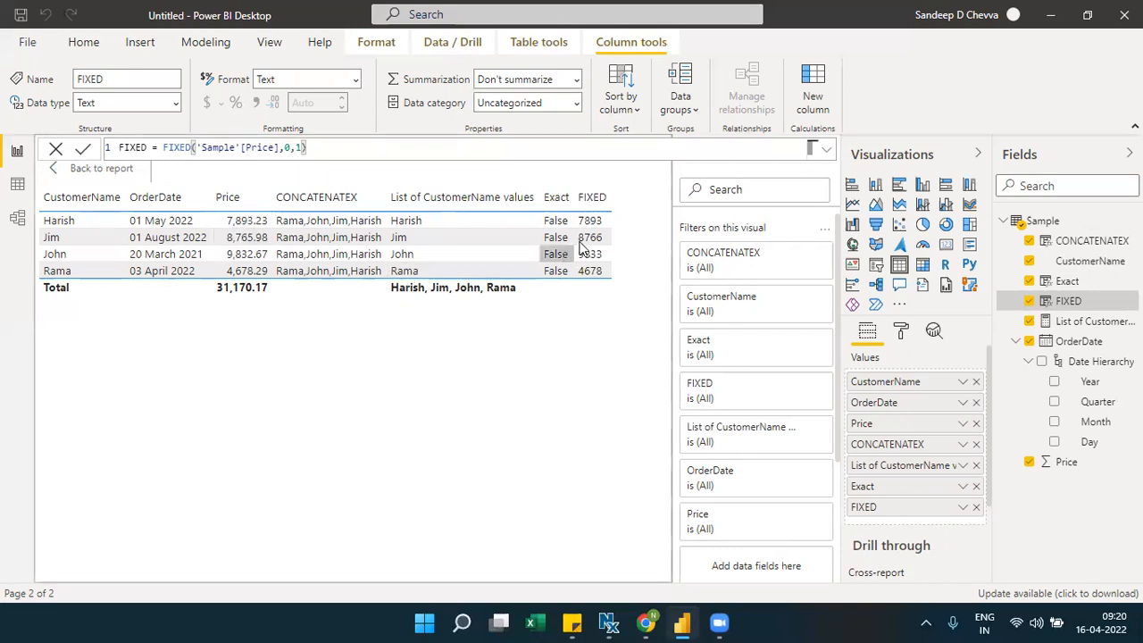
Switch the FIXED formula's no-commas argument to 0 and back to 1, committing each change to compare the results.
{"action": "double_click", "coordinate": [300, 148]}
{"action": "type", "text": "0"}
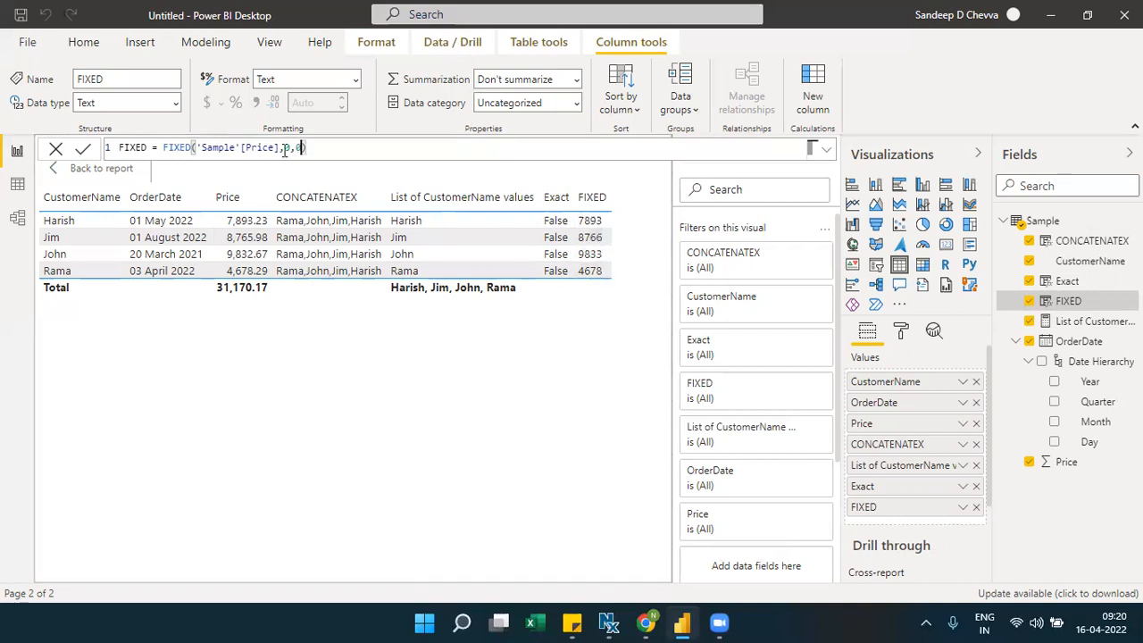
{"action": "left_click", "coordinate": [88, 148]}
{"action": "double_click", "coordinate": [300, 147]}
{"action": "type", "text": "1"}
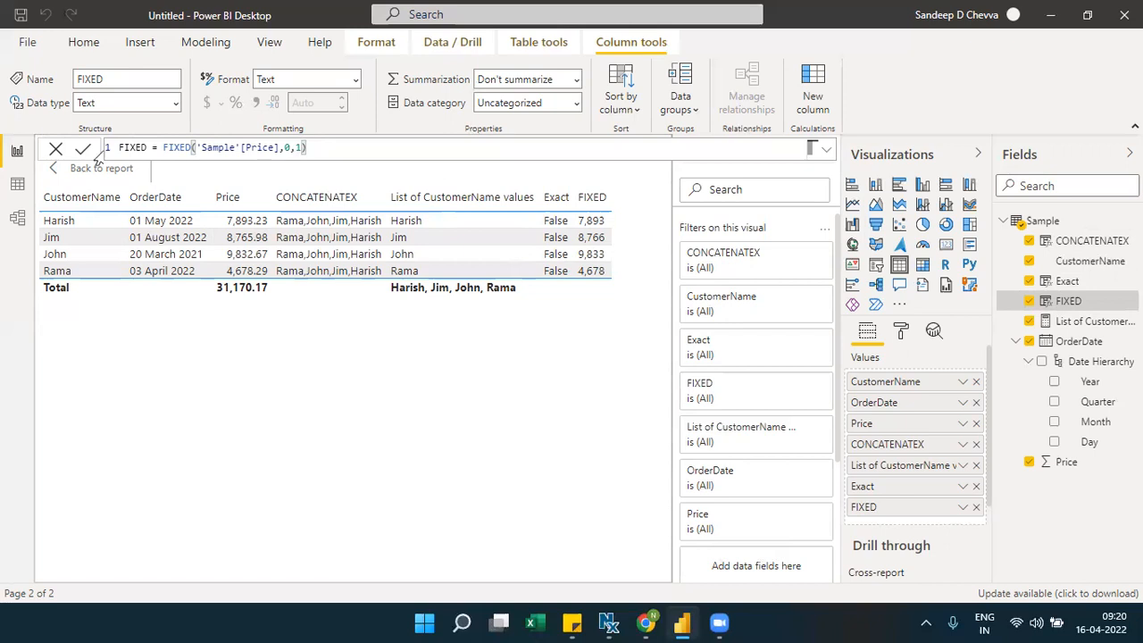
{"action": "left_click", "coordinate": [87, 149]}
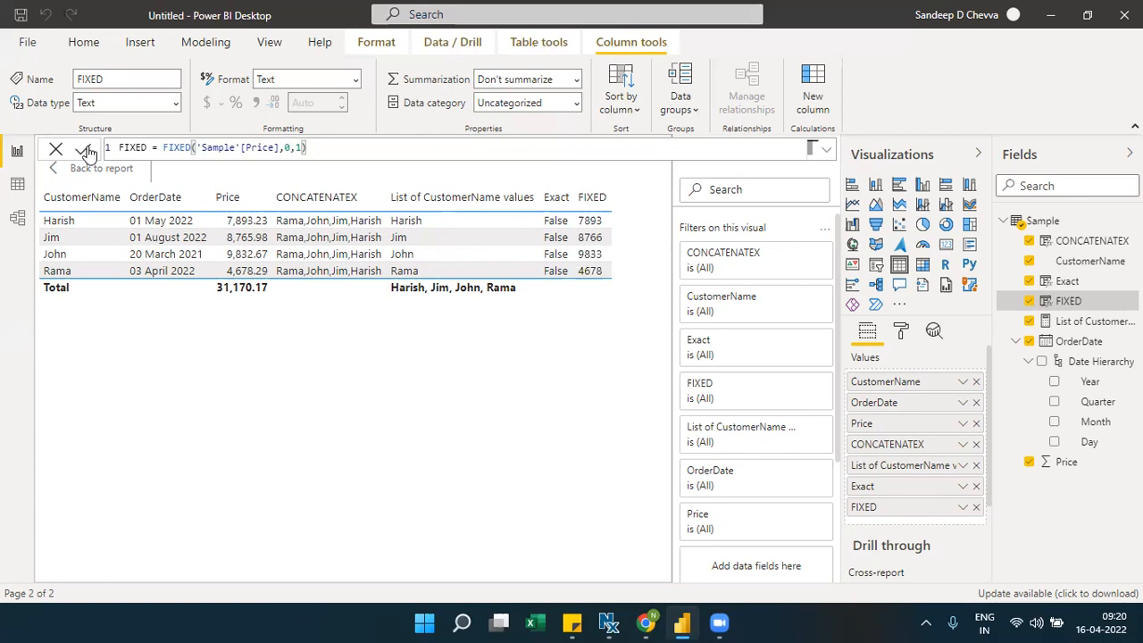
{"action": "double_click", "coordinate": [134, 147]}
{"action": "double_click", "coordinate": [184, 148]}
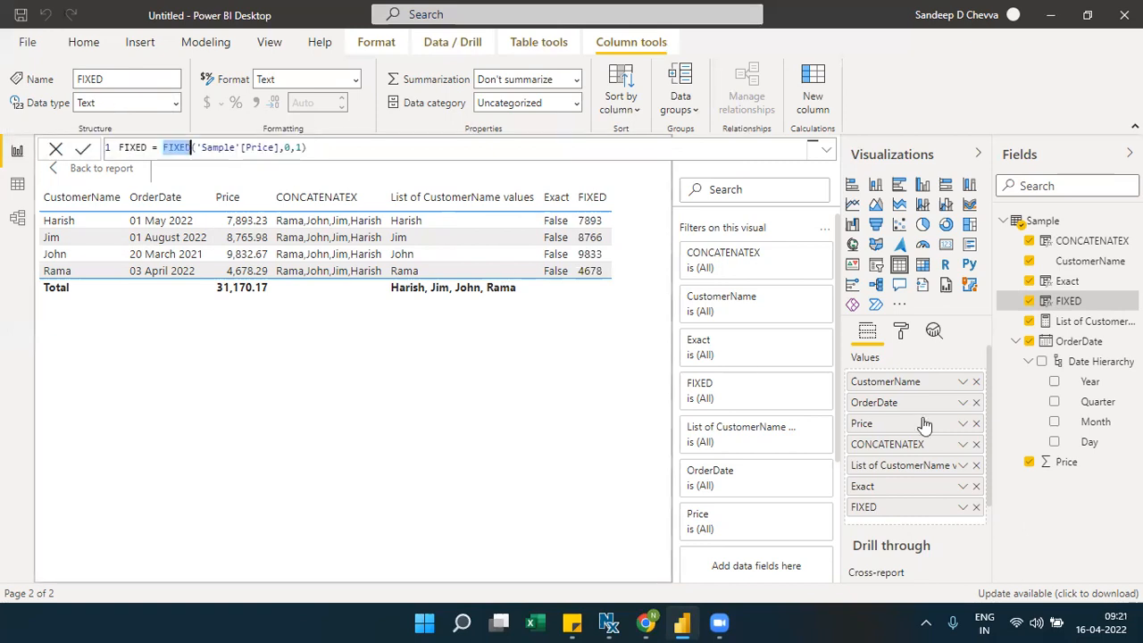
Remove the CONCATENATEX, List of CustomerName values and Exact fields from the table visual.
{"action": "left_click", "coordinate": [976, 444]}
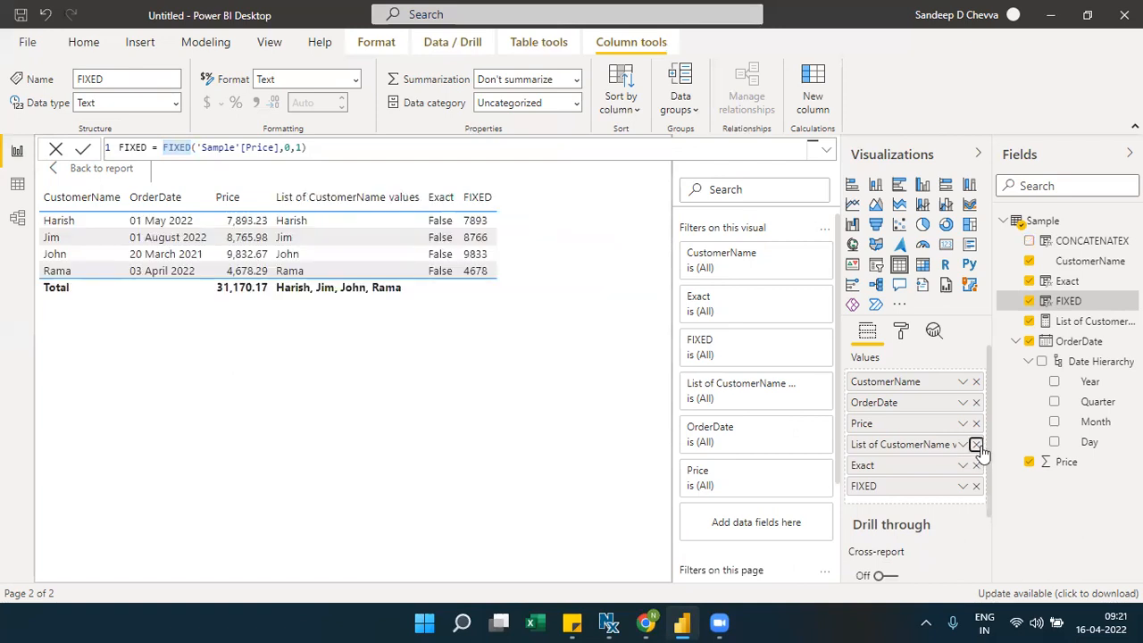
{"action": "left_click", "coordinate": [977, 445]}
{"action": "left_click", "coordinate": [976, 444]}
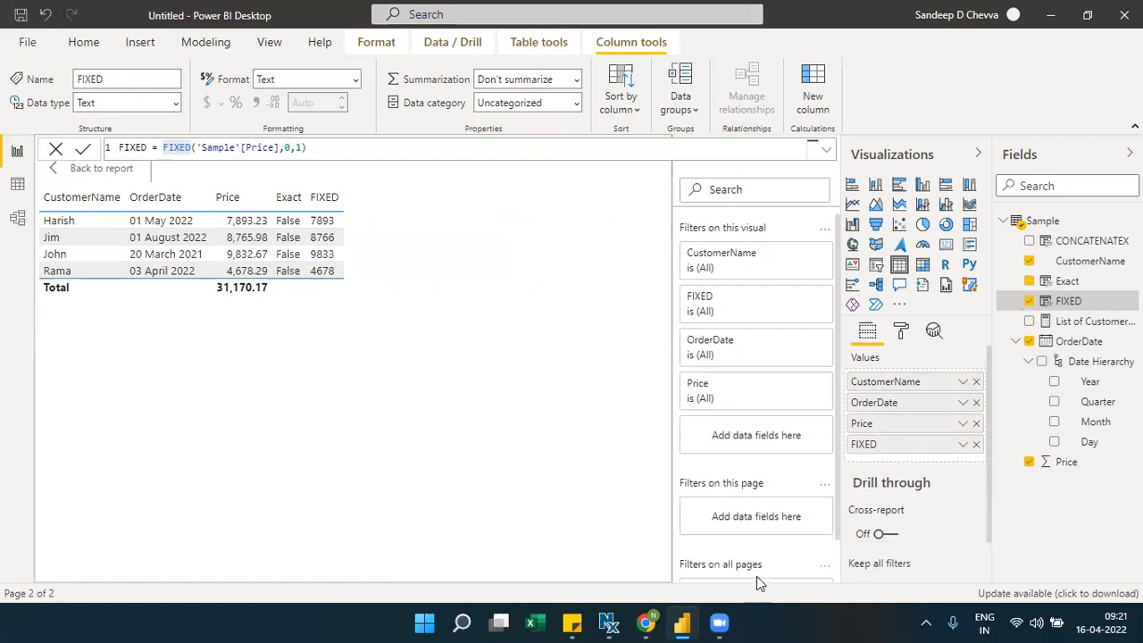
Switch to Chrome and open the TRIM article from the list of DAX text functions.
{"action": "left_click", "coordinate": [648, 622]}
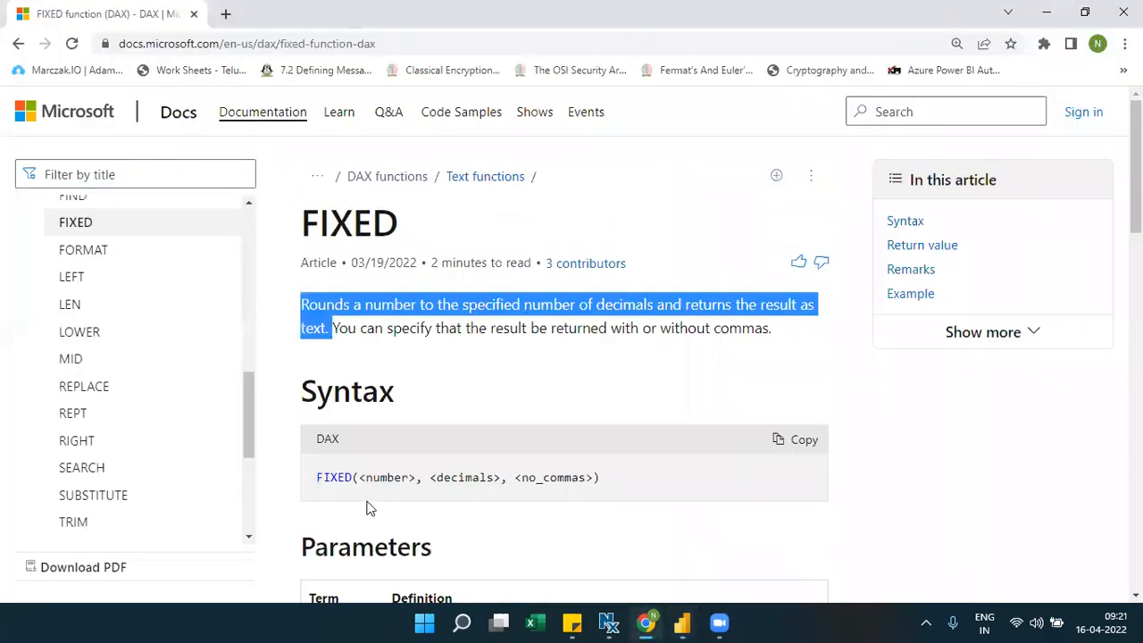
{"action": "scroll", "coordinate": [252, 464], "scroll_direction": "down", "scroll_amount": 3}
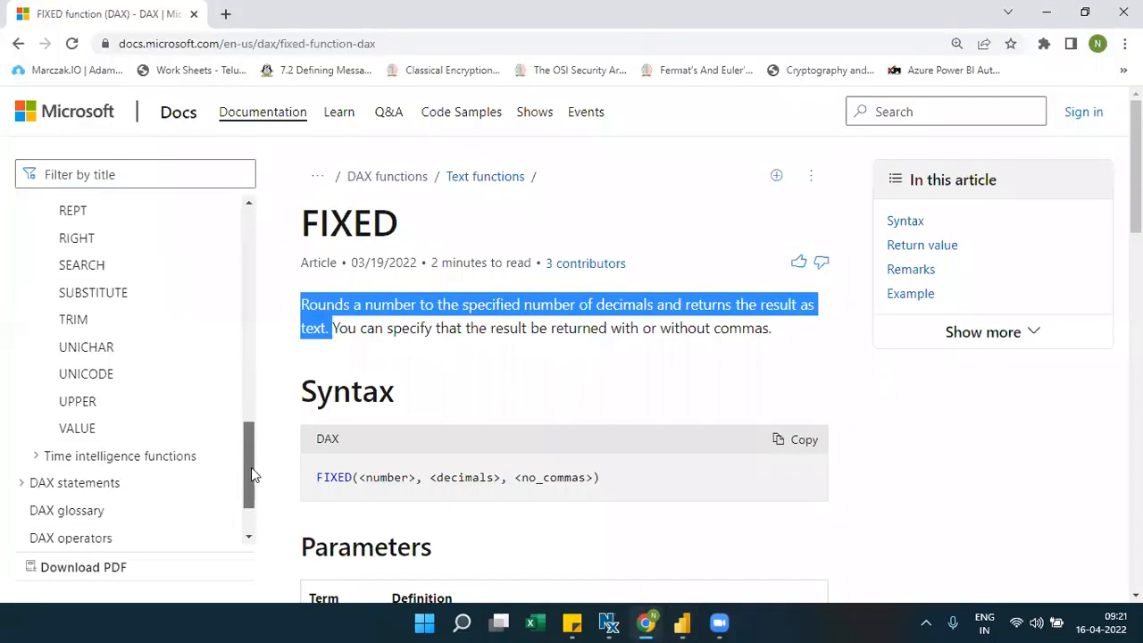
{"action": "left_click", "coordinate": [78, 333]}
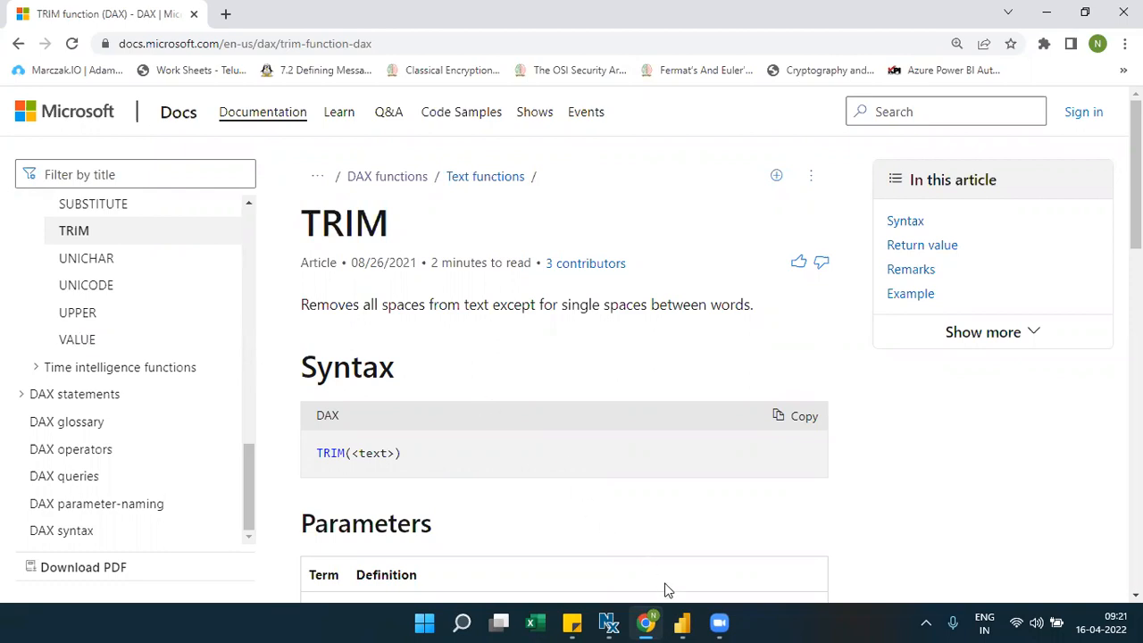
Switch back to Power BI Desktop and add a calculated column to the Sample table with the formula trim('Sample'[CustomerName]).
{"action": "left_click", "coordinate": [683, 624]}
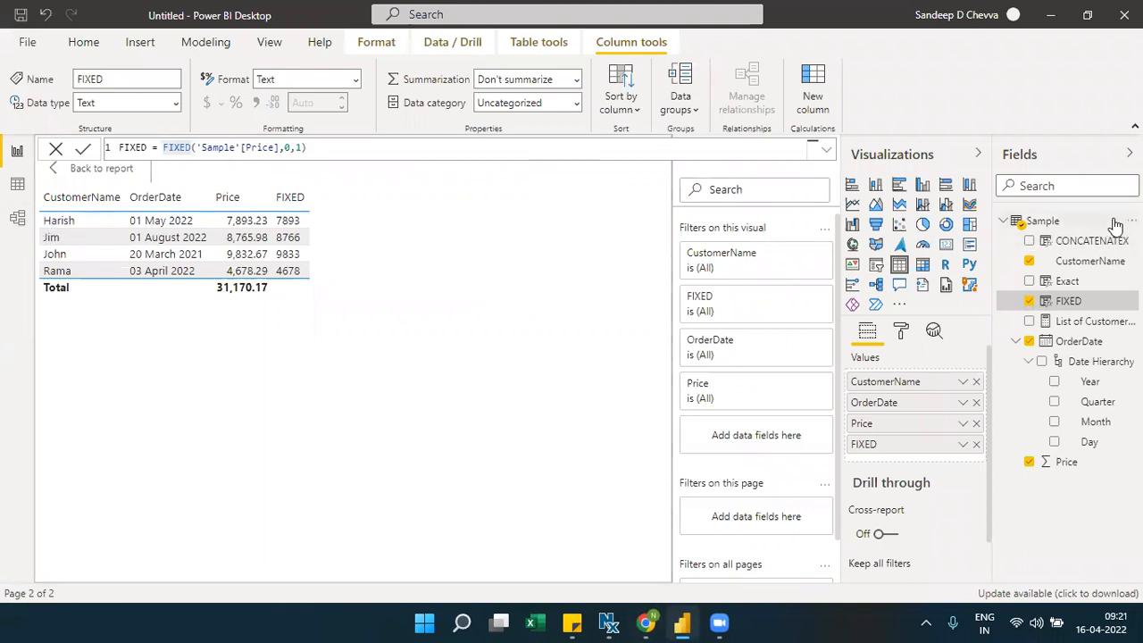
{"action": "right_click", "coordinate": [1021, 223]}
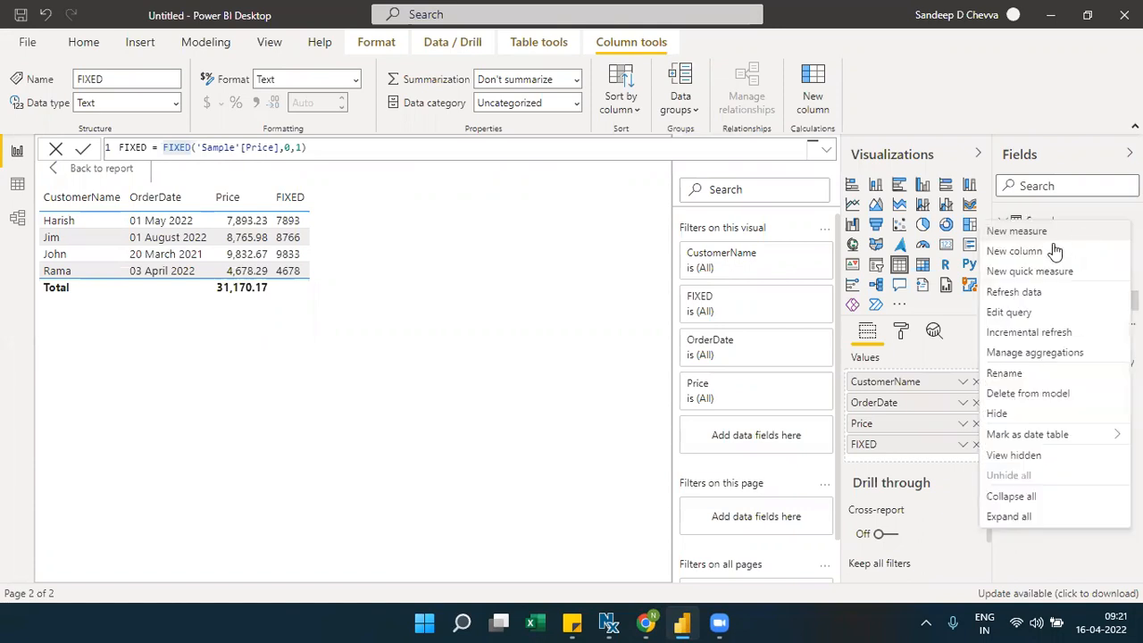
{"action": "left_click", "coordinate": [1033, 253]}
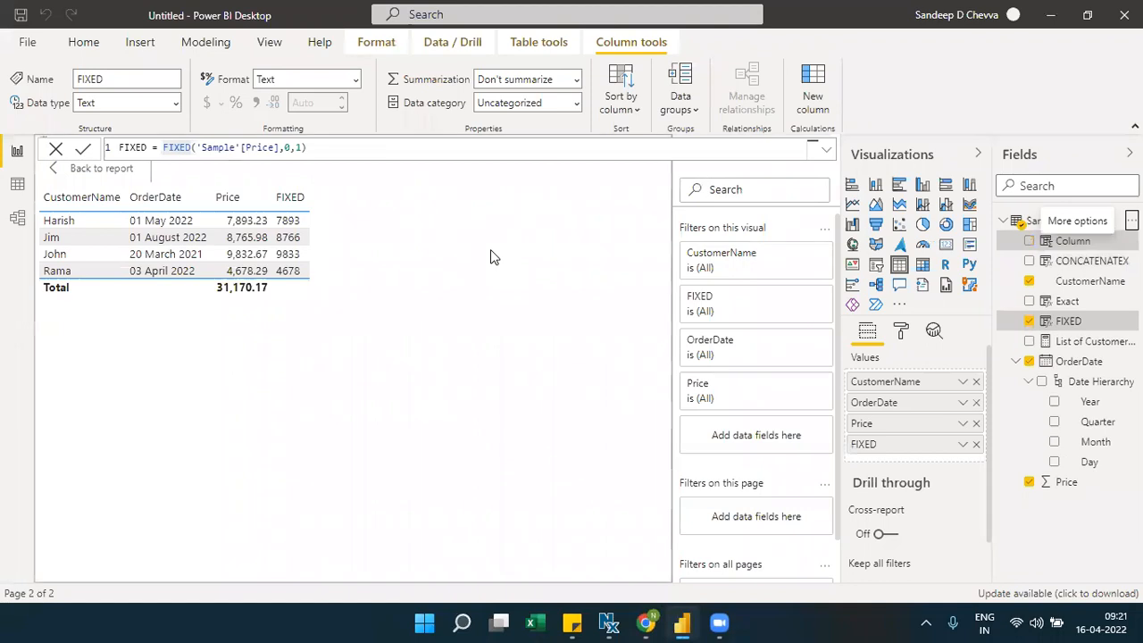
{"action": "left_click", "coordinate": [197, 148]}
{"action": "type", "text": "trim"}
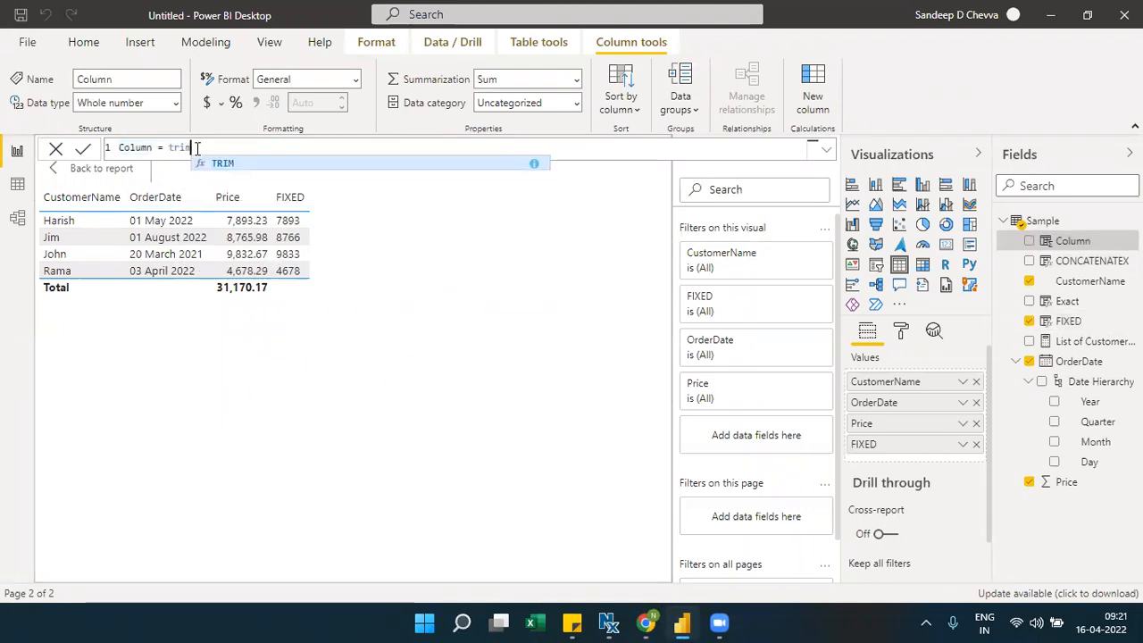
{"action": "type", "text": "(cu"}
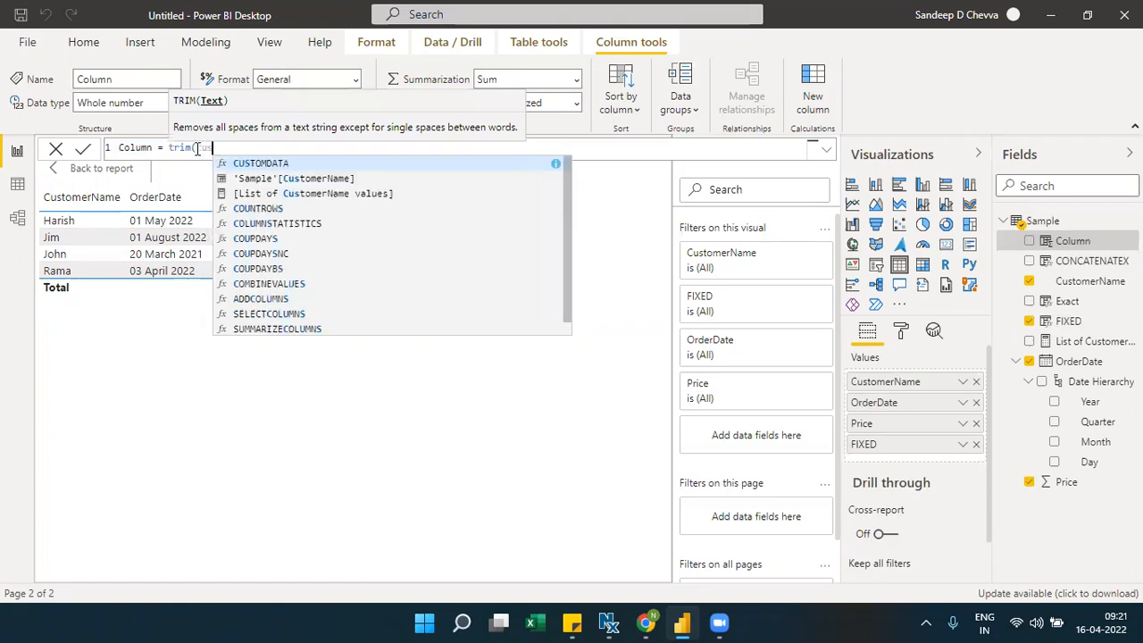
{"action": "key", "text": "Down"}
{"action": "key", "text": "Tab"}
{"action": "type", "text": ")"}
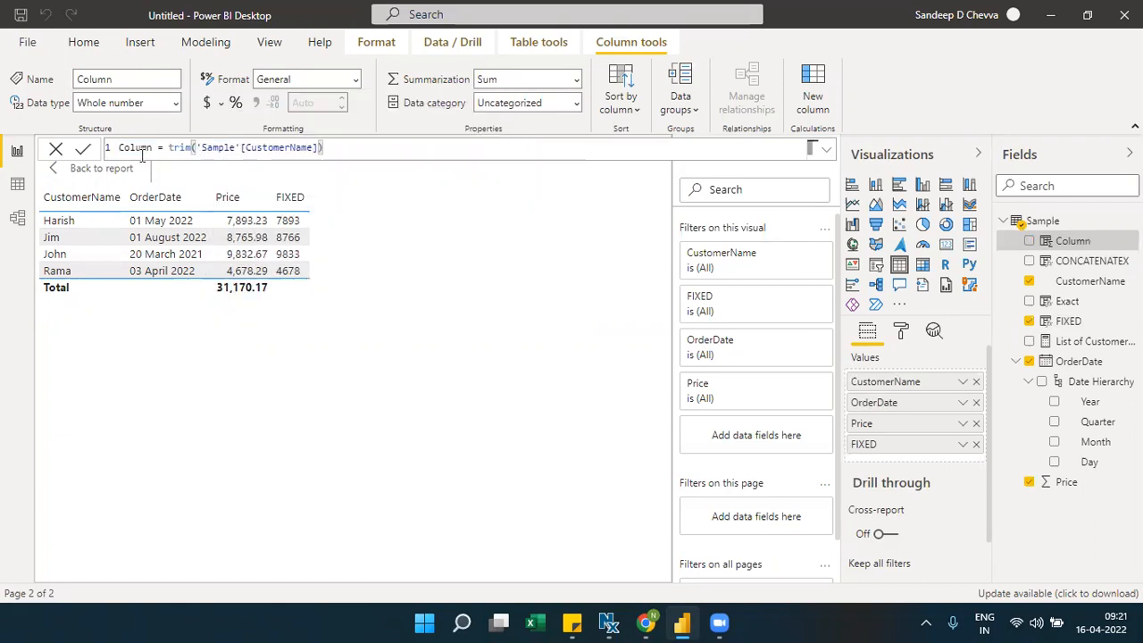
Name the new column trim, commit its formula, and add the column to the table visual.
{"action": "double_click", "coordinate": [180, 149]}
{"action": "key", "text": "ctrl+c"}
{"action": "double_click", "coordinate": [136, 148]}
{"action": "key", "text": "ctrl+v"}
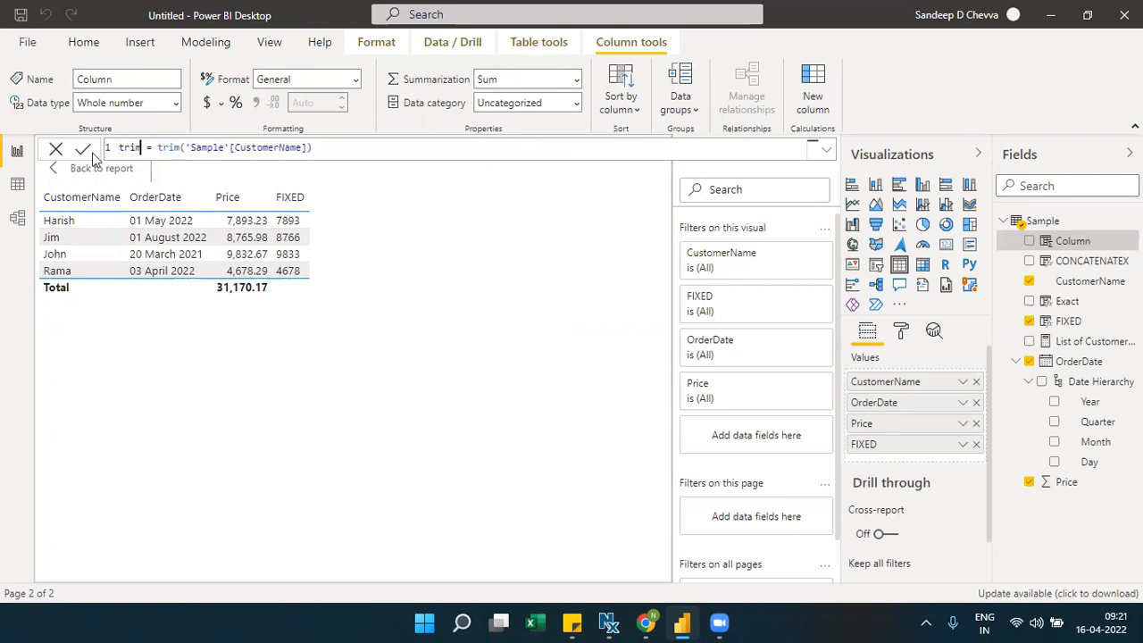
{"action": "left_click", "coordinate": [79, 151]}
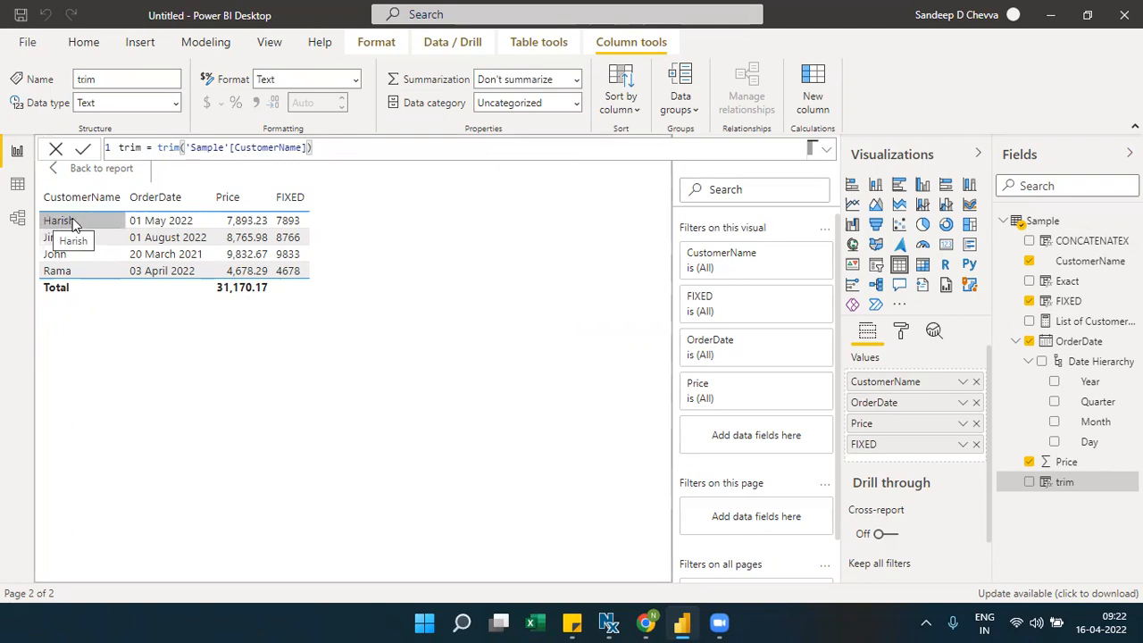
{"action": "left_click_drag", "start_coordinate": [1057, 487], "coordinate": [916, 449]}
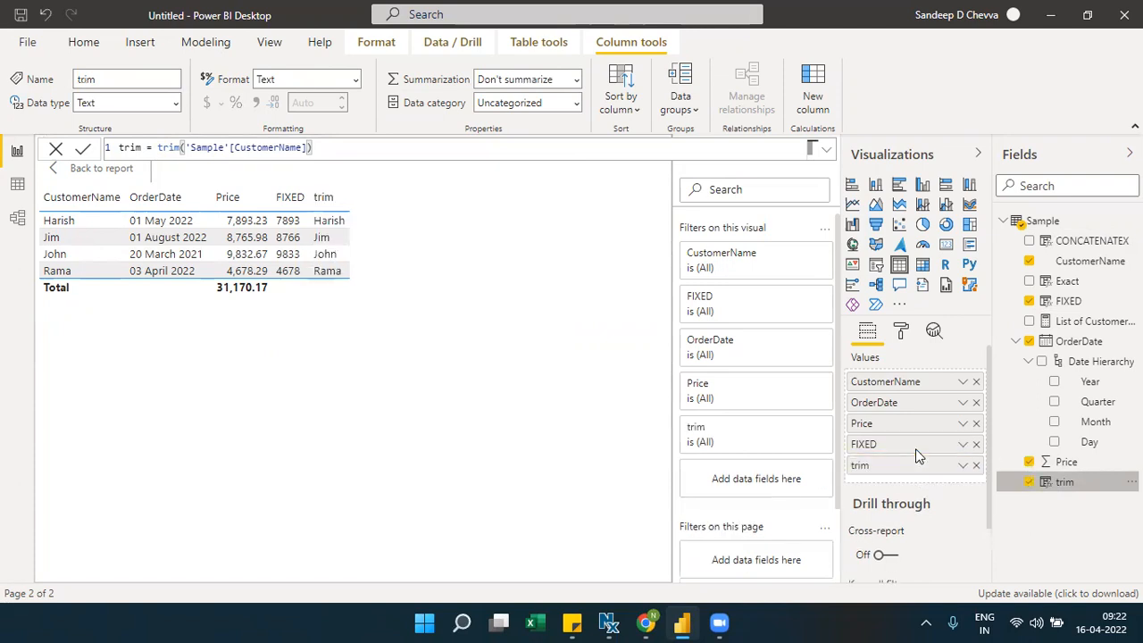
Review the trim formula's argument, and switch to Chrome to open the UNICHAR article.
{"action": "double_click", "coordinate": [172, 154]}
{"action": "left_click_drag", "start_coordinate": [187, 148], "coordinate": [310, 148]}
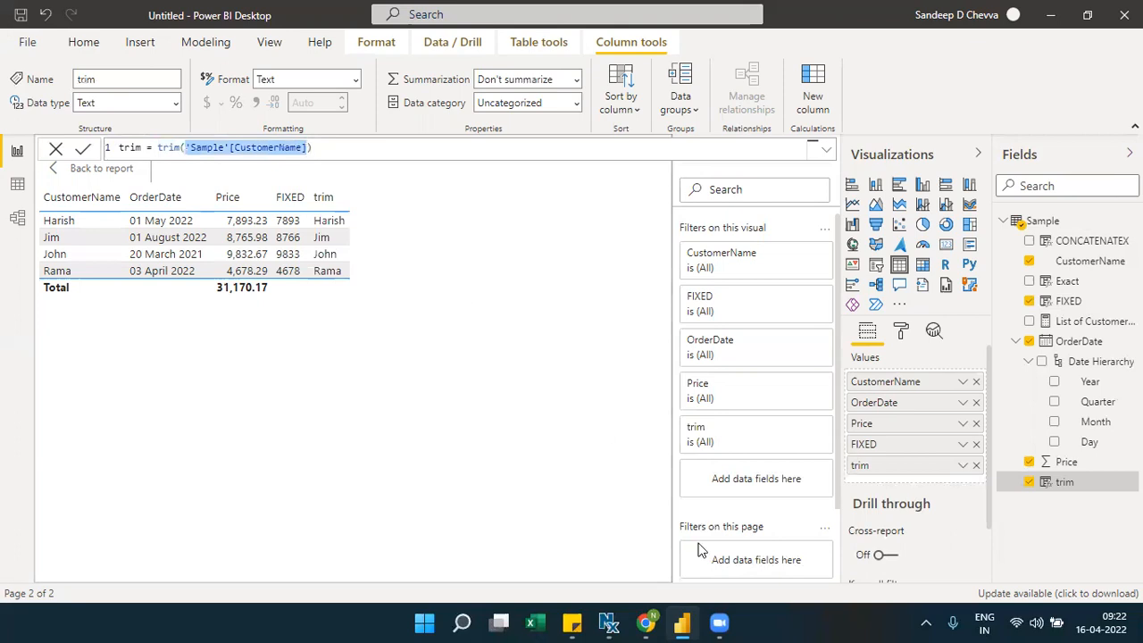
{"action": "left_click", "coordinate": [645, 623]}
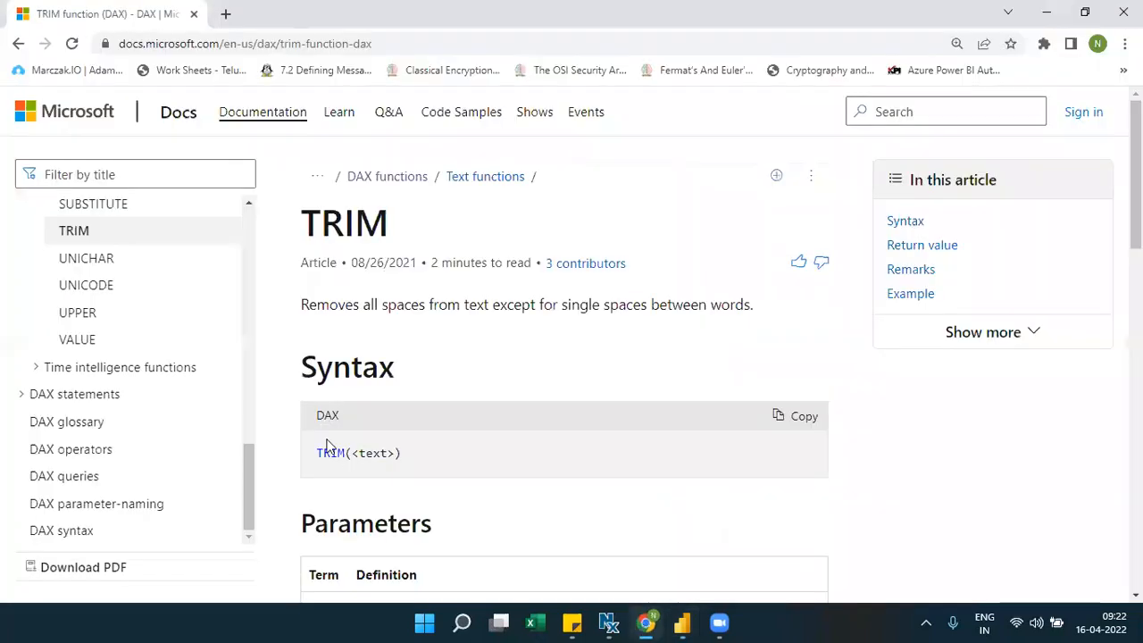
{"action": "left_click", "coordinate": [96, 263]}
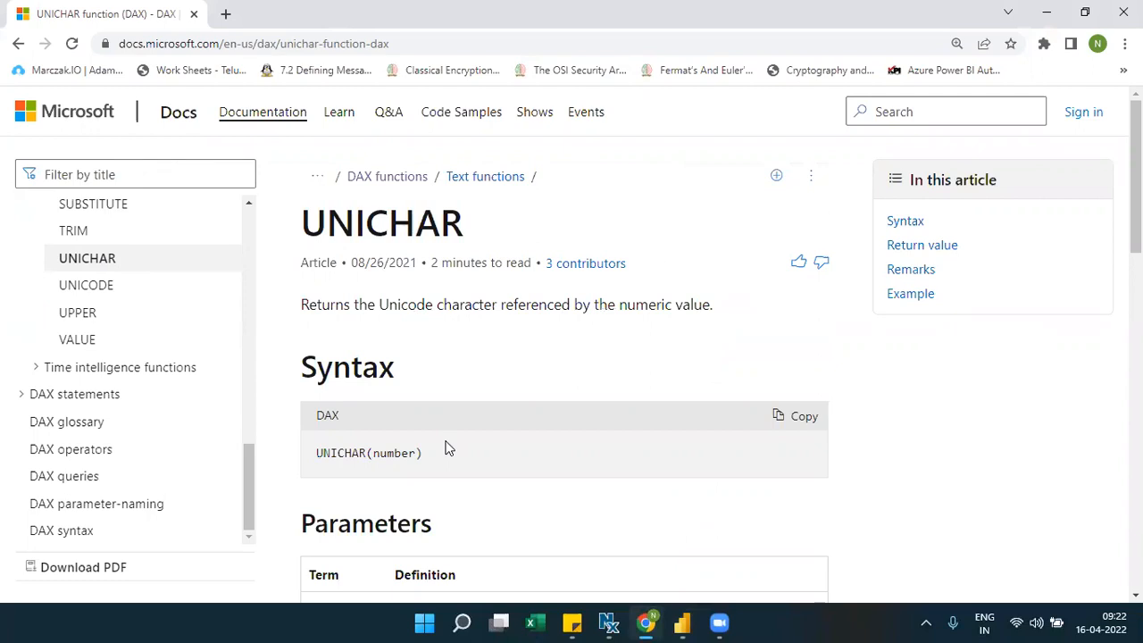
Switch back to Power BI Desktop and start adding another calculated column to the Sample table.
{"action": "left_click", "coordinate": [647, 623]}
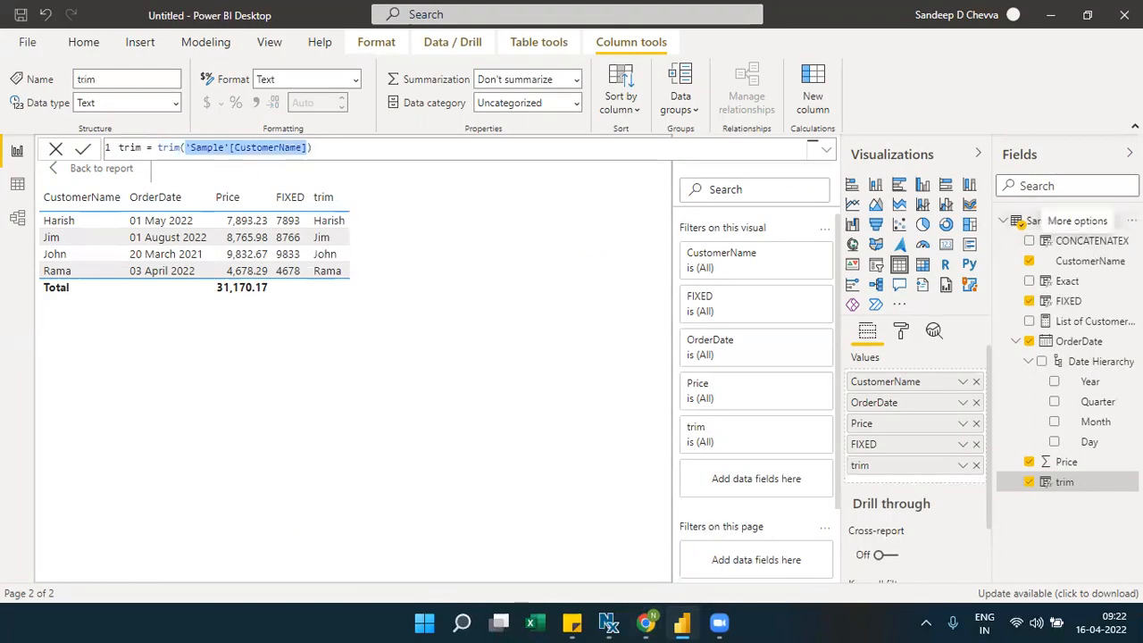
{"action": "right_click", "coordinate": [1044, 220]}
{"action": "left_click", "coordinate": [423, 210]}
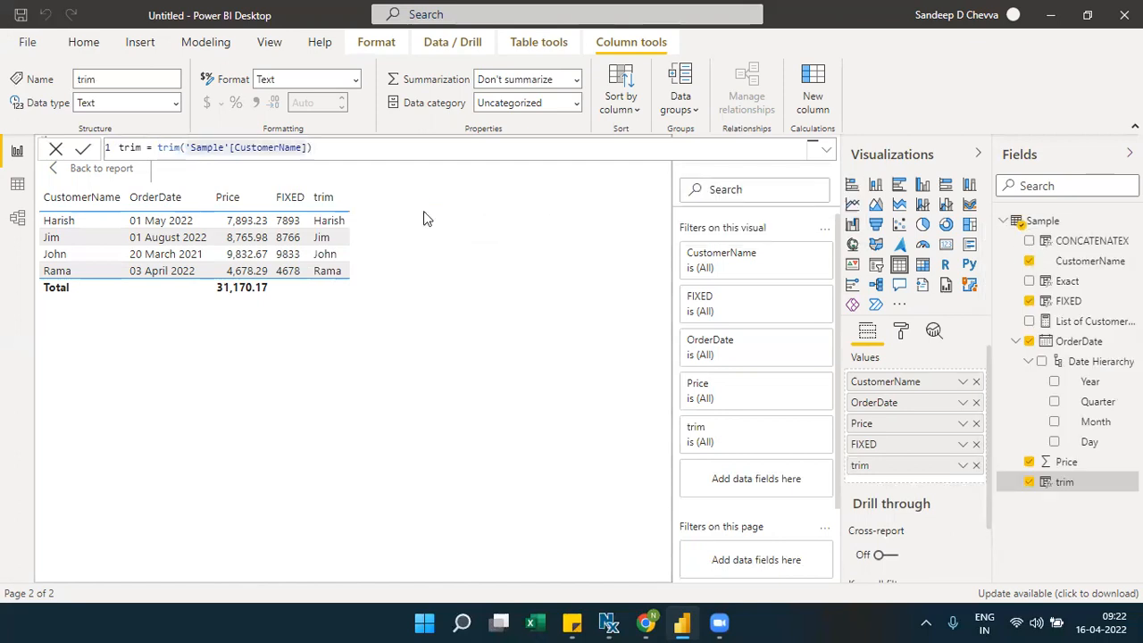
Start a new calculated column in the Sample table with the formula UNICHAR(15047).
{"action": "left_click", "coordinate": [229, 154]}
{"action": "type", "text": "uni"}
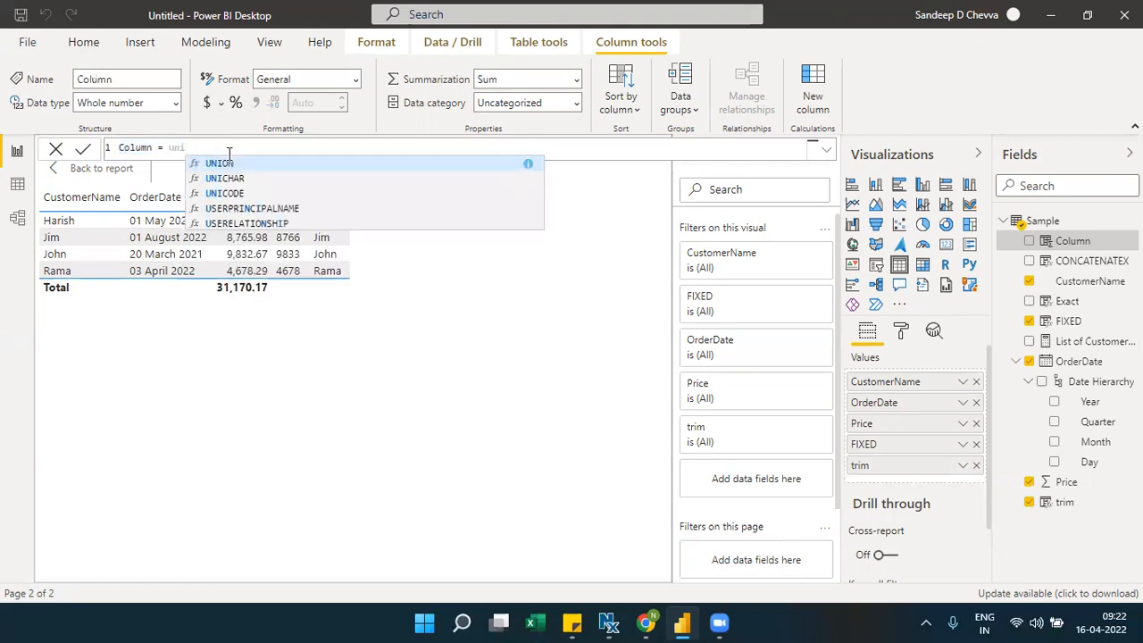
{"action": "key", "text": "Down"}
{"action": "key", "text": "Tab"}
{"action": "type", "text": "(1"}
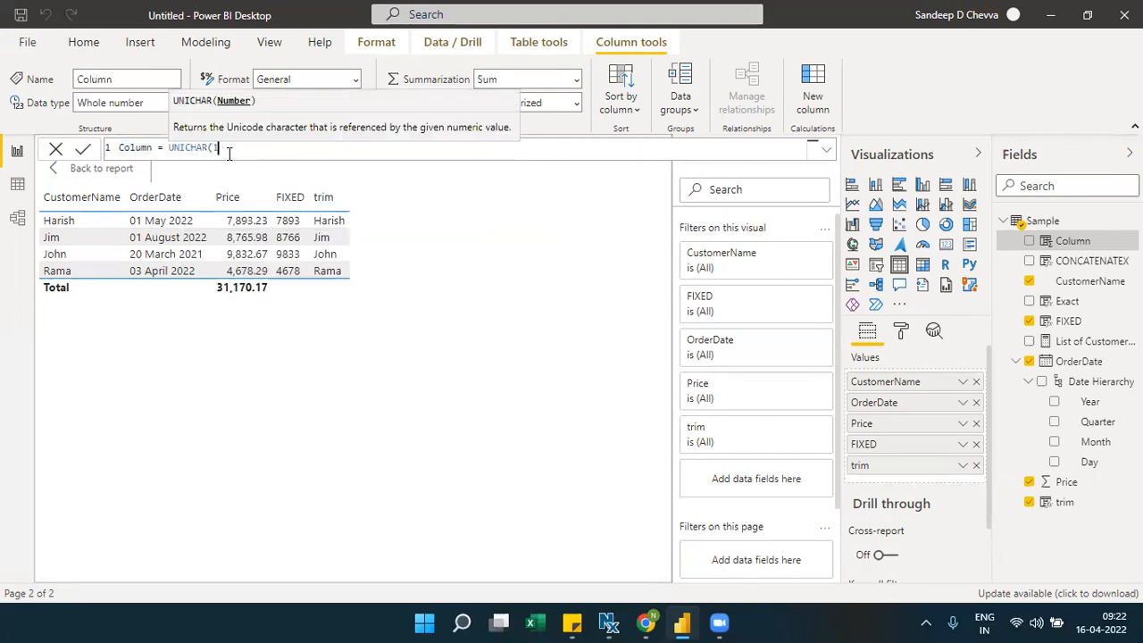
{"action": "type", "text": "5047)"}
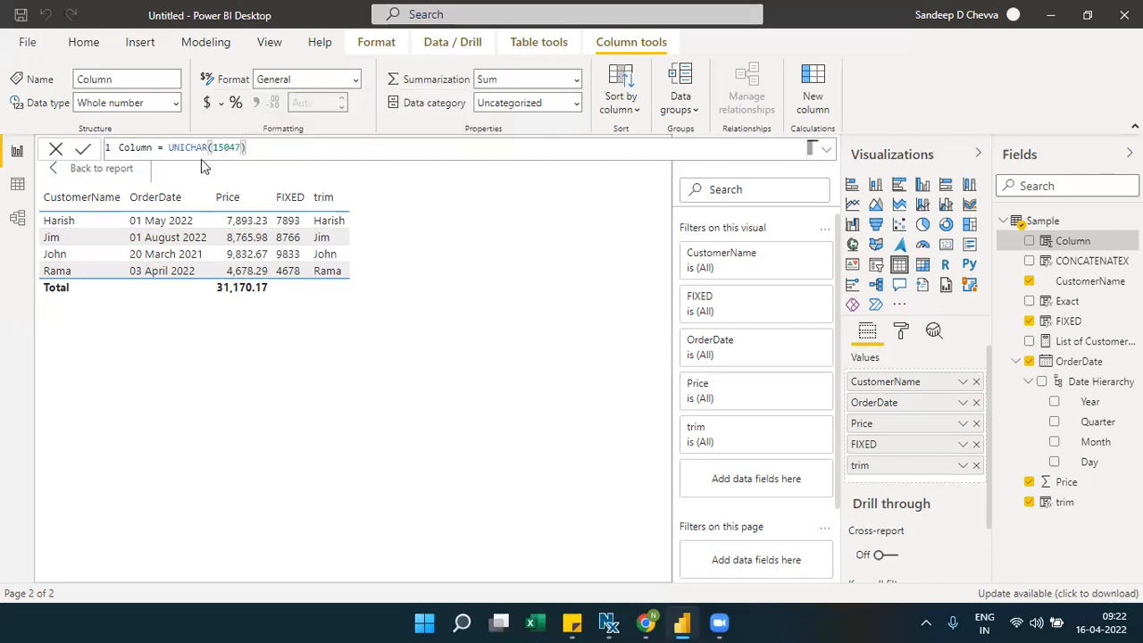
Name the new column UNICHAR, commit it and add it to the table visual's values.
{"action": "double_click", "coordinate": [184, 148]}
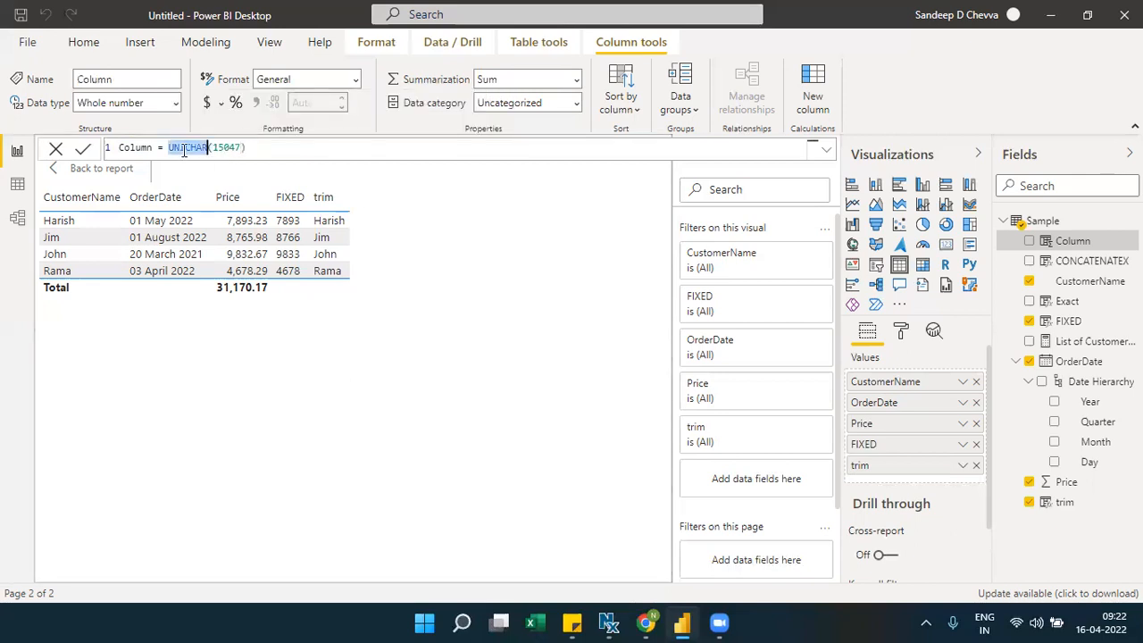
{"action": "double_click", "coordinate": [139, 147]}
{"action": "key", "text": "ctrl+v"}
{"action": "double_click", "coordinate": [220, 148]}
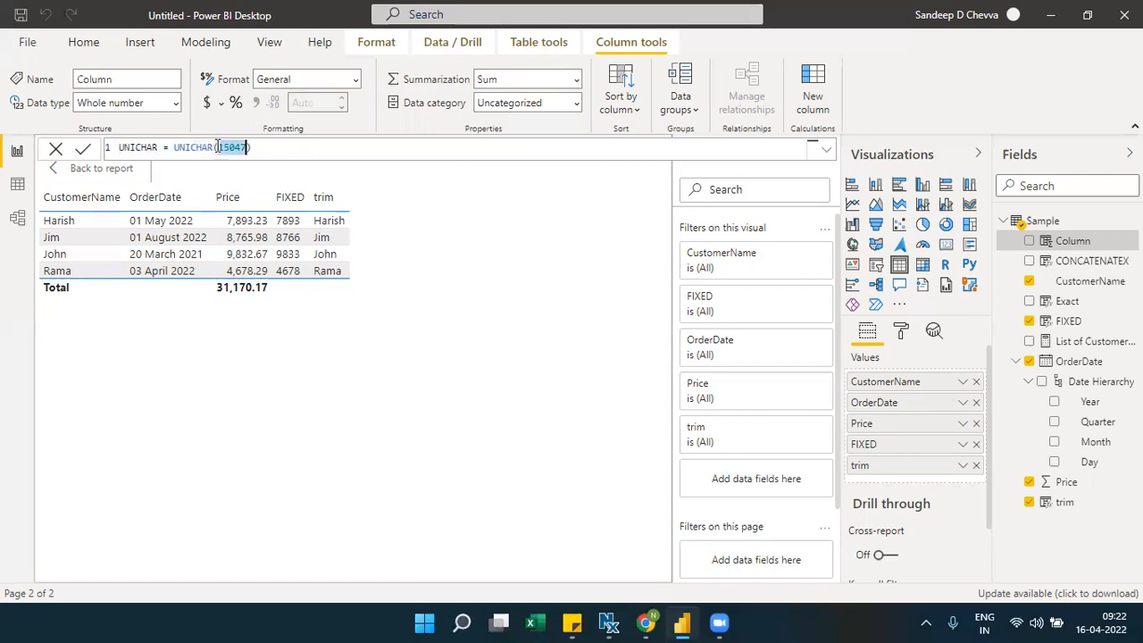
{"action": "left_click", "coordinate": [83, 149]}
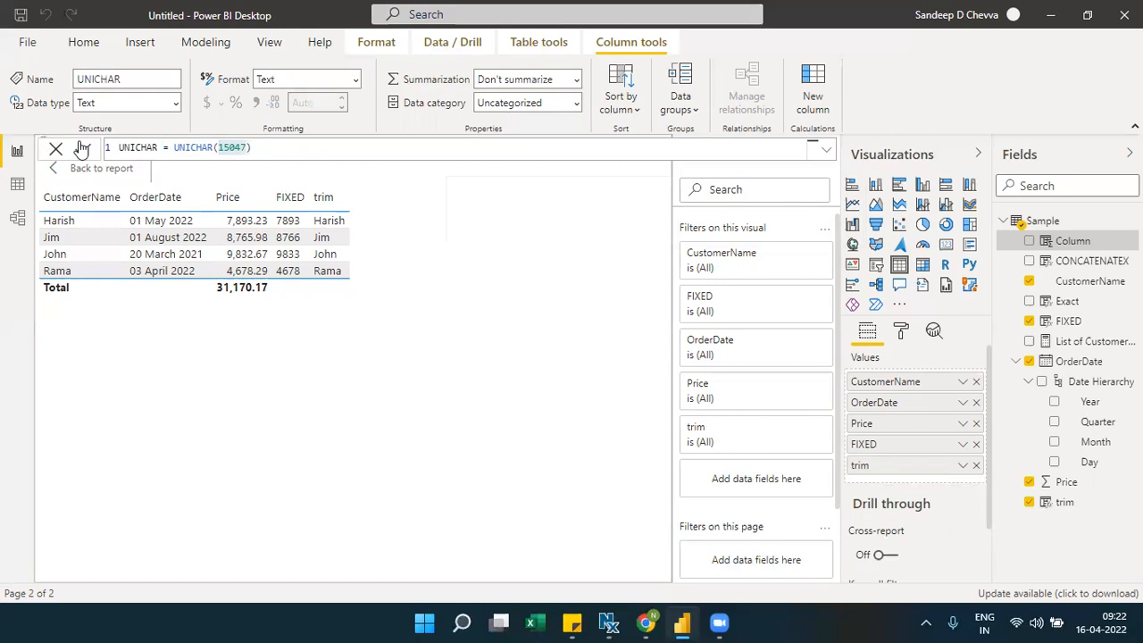
{"action": "left_click_drag", "start_coordinate": [1036, 502], "coordinate": [908, 475]}
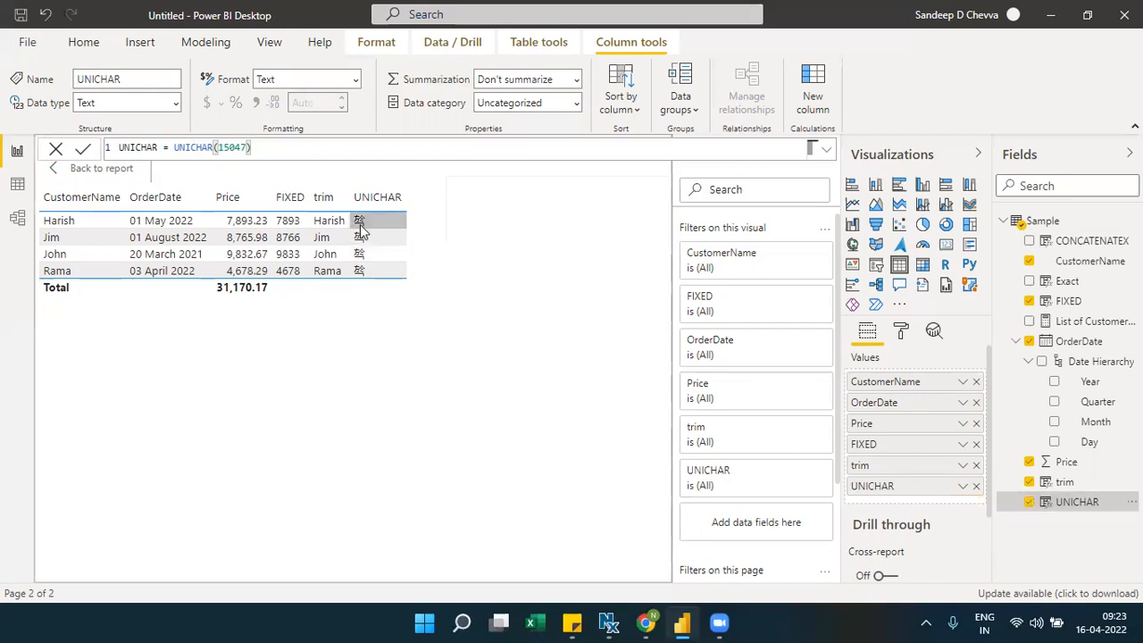
{"action": "double_click", "coordinate": [238, 148]}
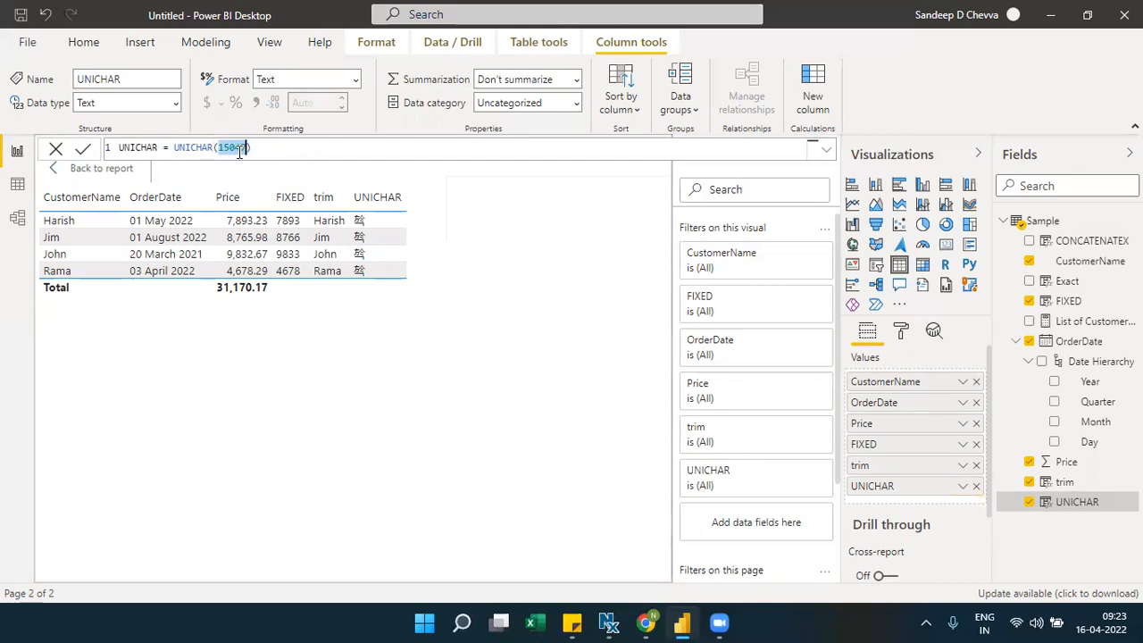
{"action": "double_click", "coordinate": [199, 147]}
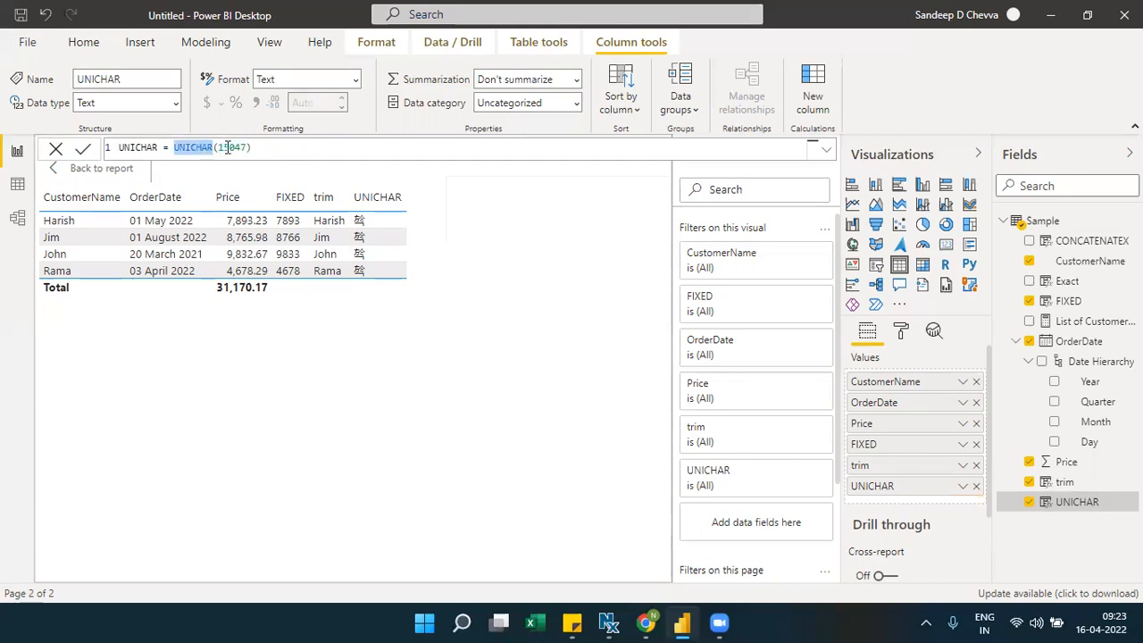
{"action": "double_click", "coordinate": [228, 147]}
{"action": "double_click", "coordinate": [205, 148]}
Start another calculated column in the Sample table with the formula UNICODE("A").
{"action": "right_click", "coordinate": [1027, 221]}
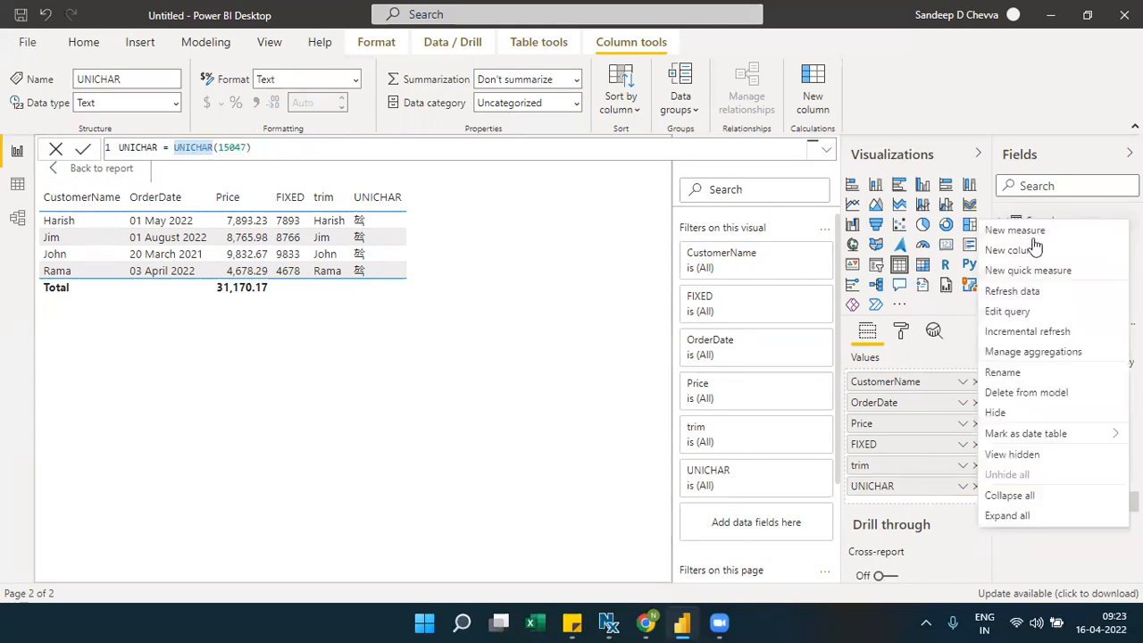
{"action": "left_click", "coordinate": [1018, 251]}
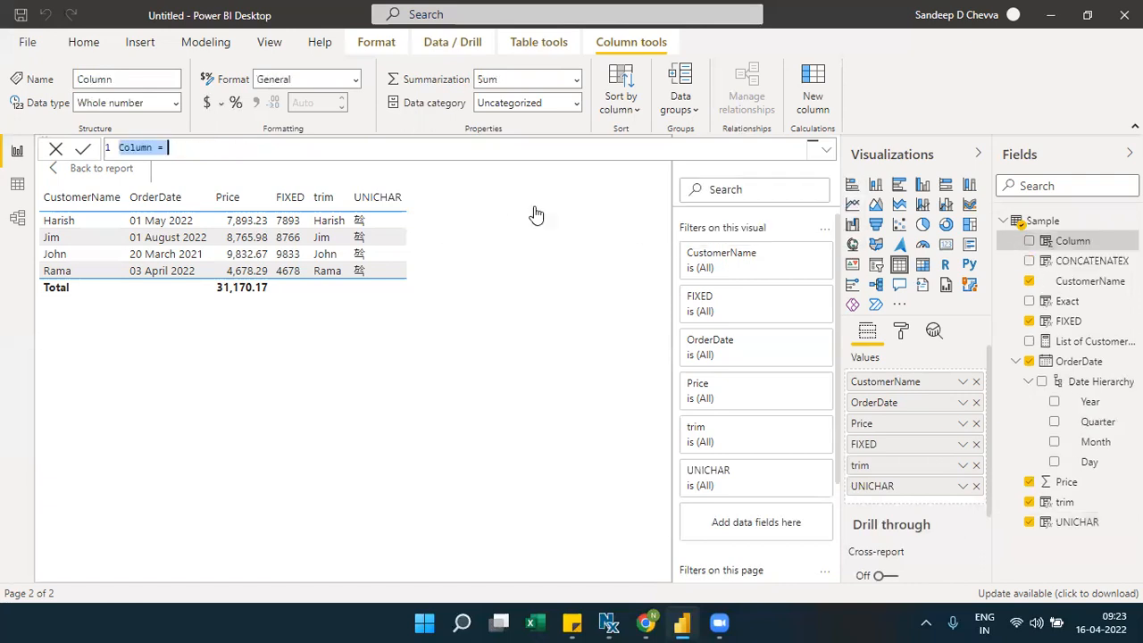
{"action": "left_click", "coordinate": [462, 155]}
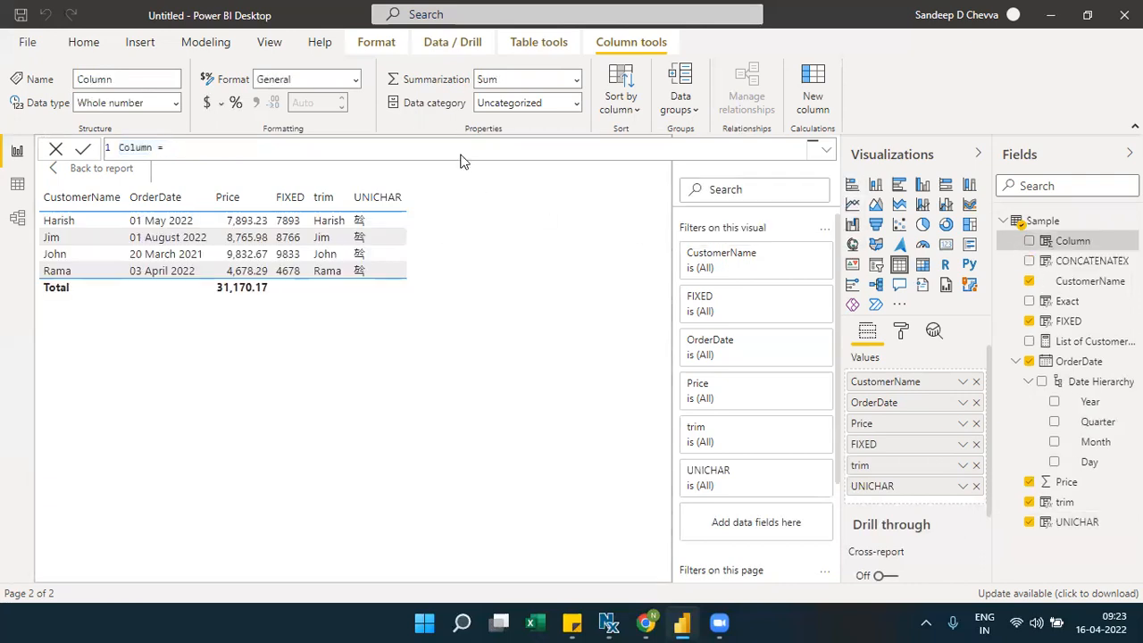
{"action": "type", "text": "uni"}
{"action": "key", "text": "Down"}
{"action": "key", "text": "Down"}
{"action": "key", "text": "Tab"}
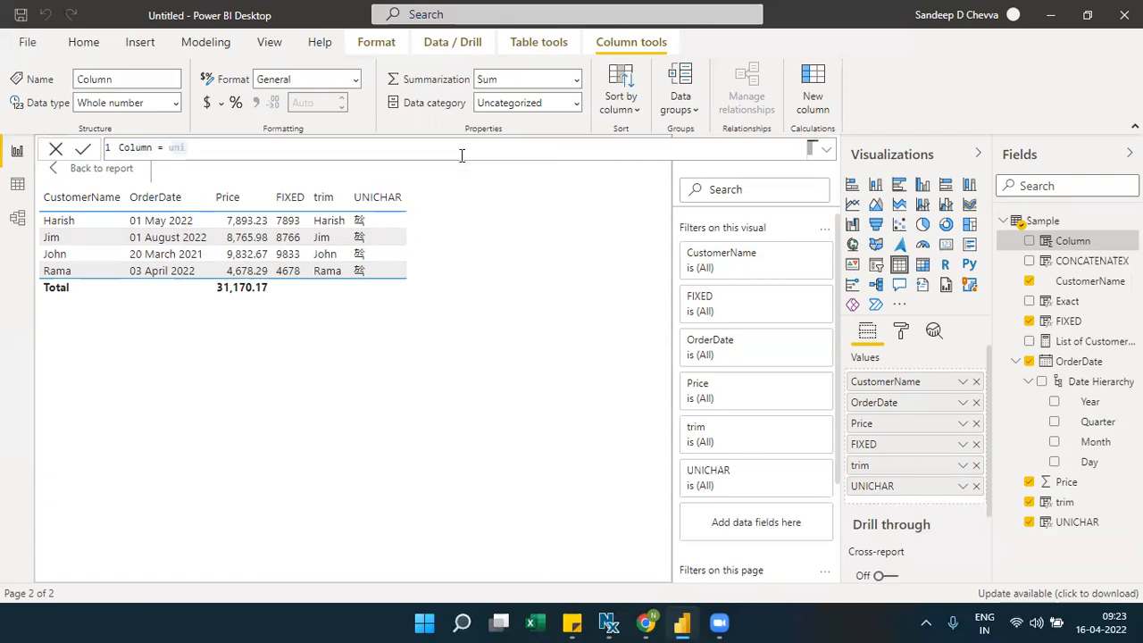
{"action": "key", "text": "BackSpace"}
{"action": "type", "text": "io"}
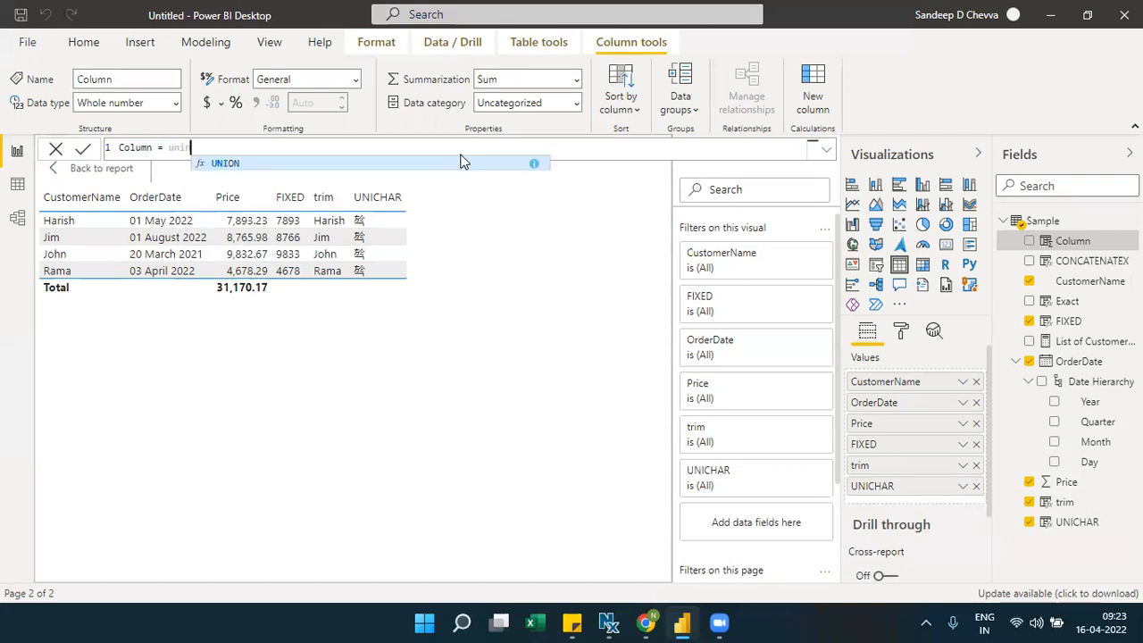
{"action": "key", "text": "BackSpace"}
{"action": "key", "text": "Down"}
{"action": "key", "text": "Down"}
{"action": "key", "text": "Tab"}
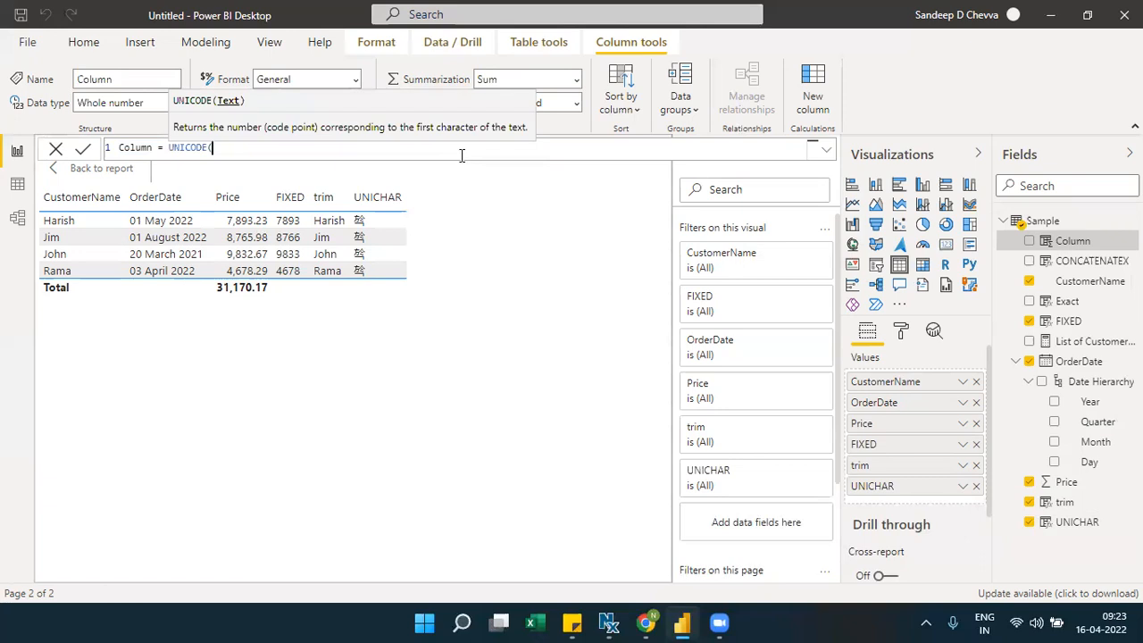
{"action": "type", "text": "\"A\")"}
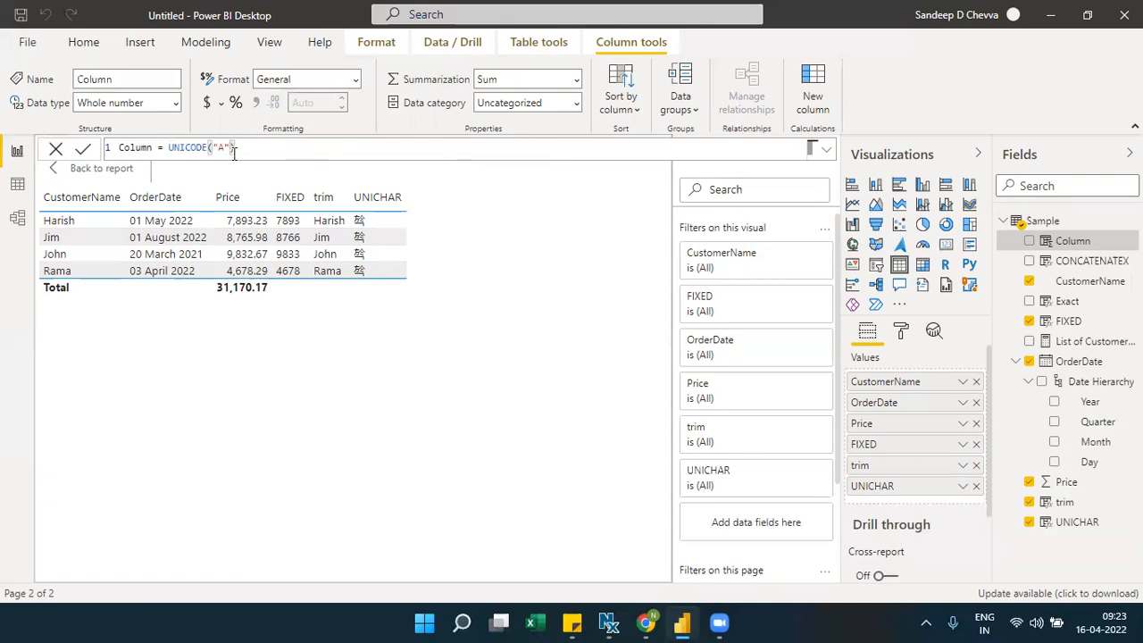
Name the uppercase "A" column UNICODE and commit its formula.
{"action": "double_click", "coordinate": [187, 148]}
{"action": "key", "text": "ctrl+c"}
{"action": "double_click", "coordinate": [143, 147]}
{"action": "key", "text": "ctrl+v"}
{"action": "left_click", "coordinate": [83, 149]}
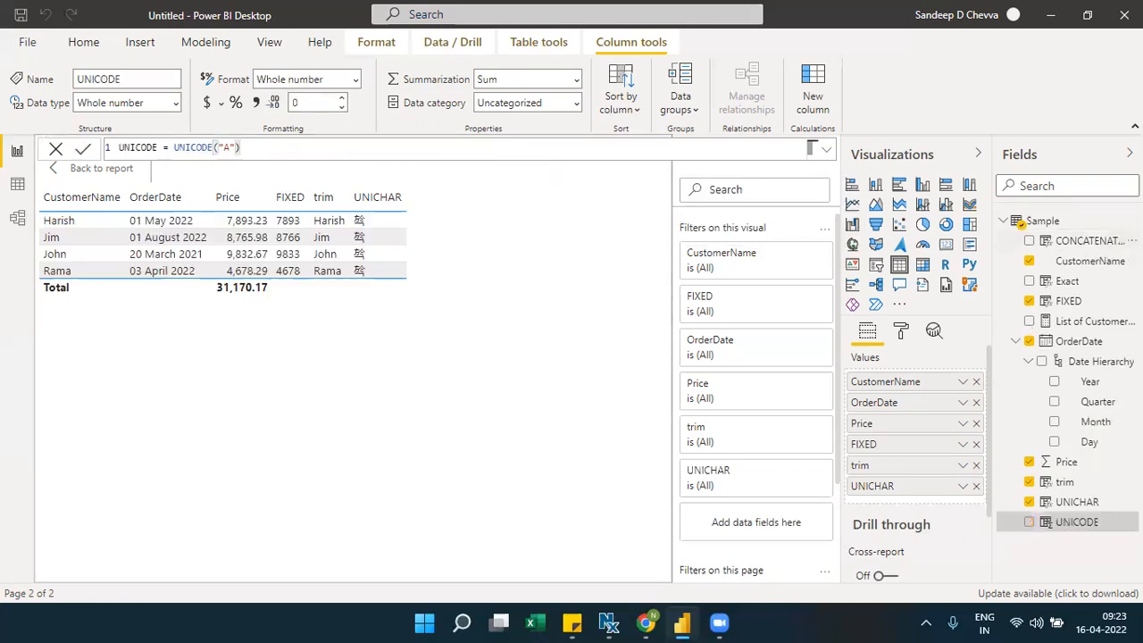
Start a further calculated column in the Sample table with the formula UNICODE("a").
{"action": "left_click", "coordinate": [1132, 220]}
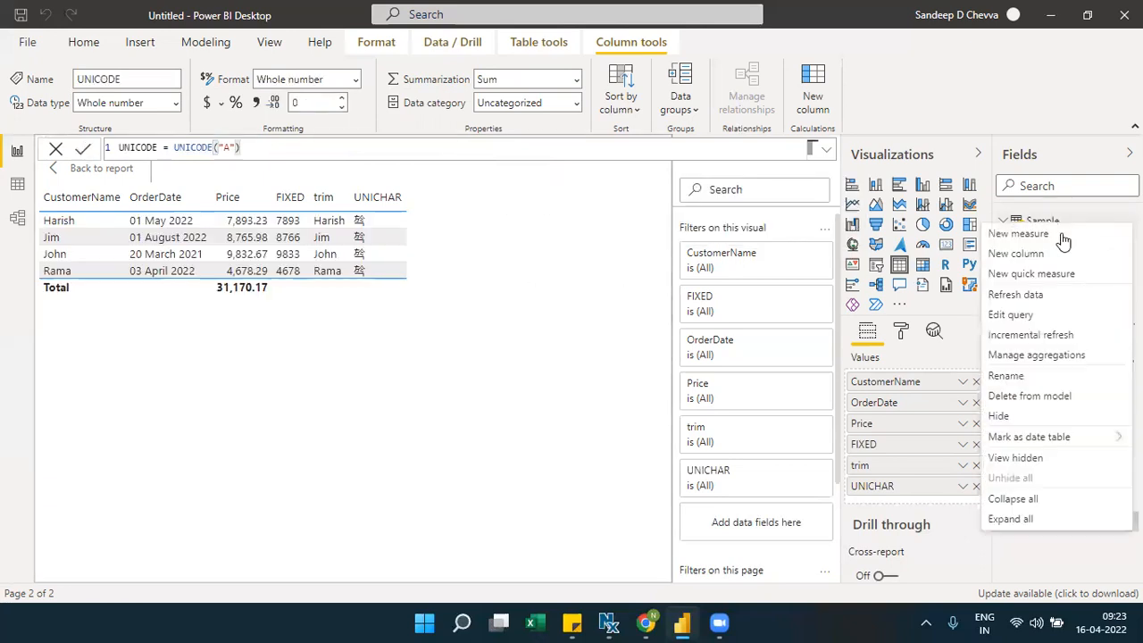
{"action": "left_click", "coordinate": [1033, 257]}
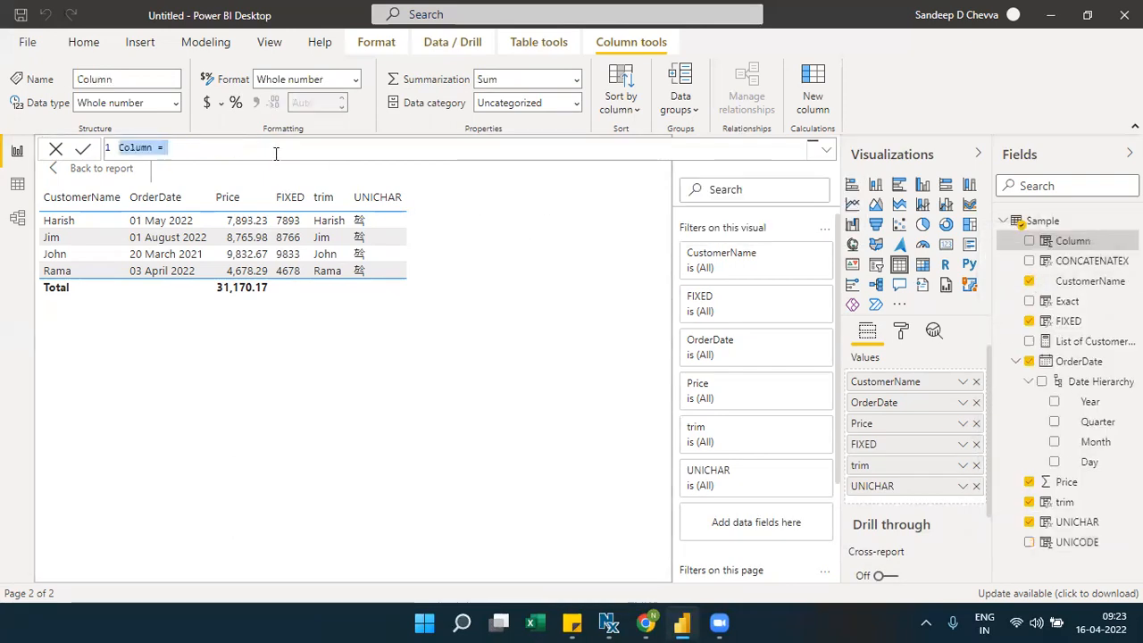
{"action": "type", "text": "uni"}
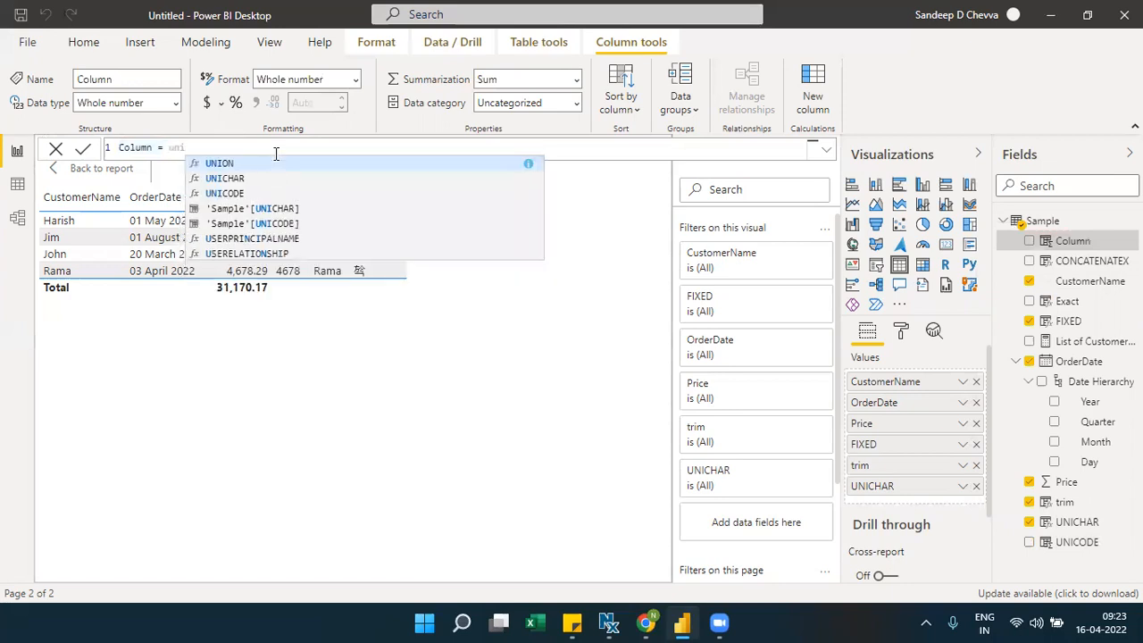
{"action": "type", "text": "co"}
{"action": "key", "text": "Tab"}
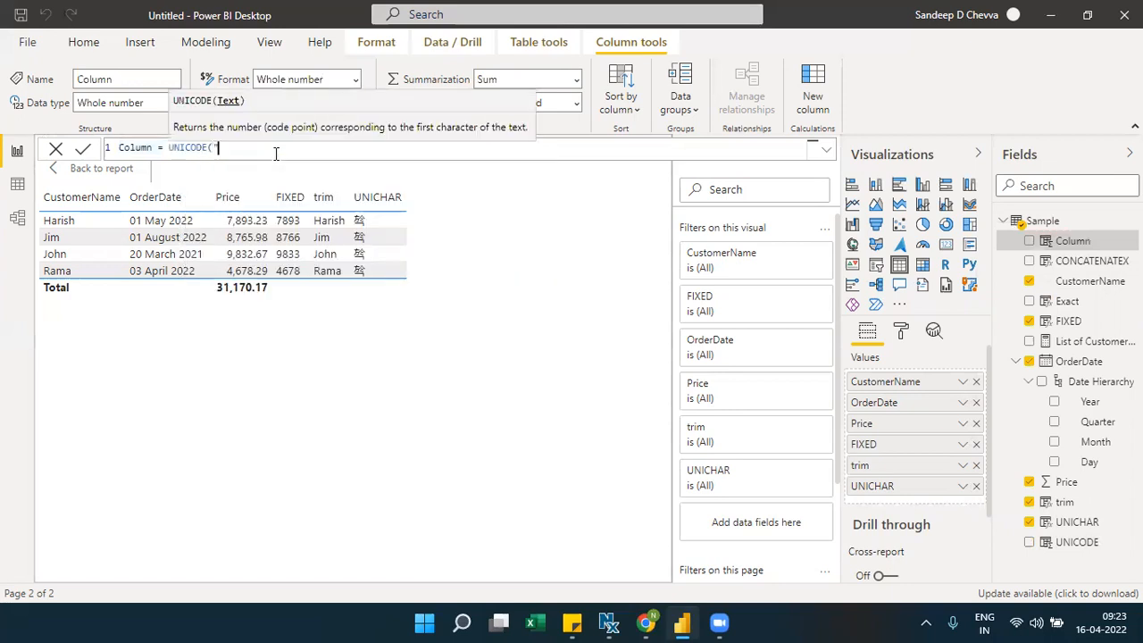
{"action": "type", "text": "\"a\")"}
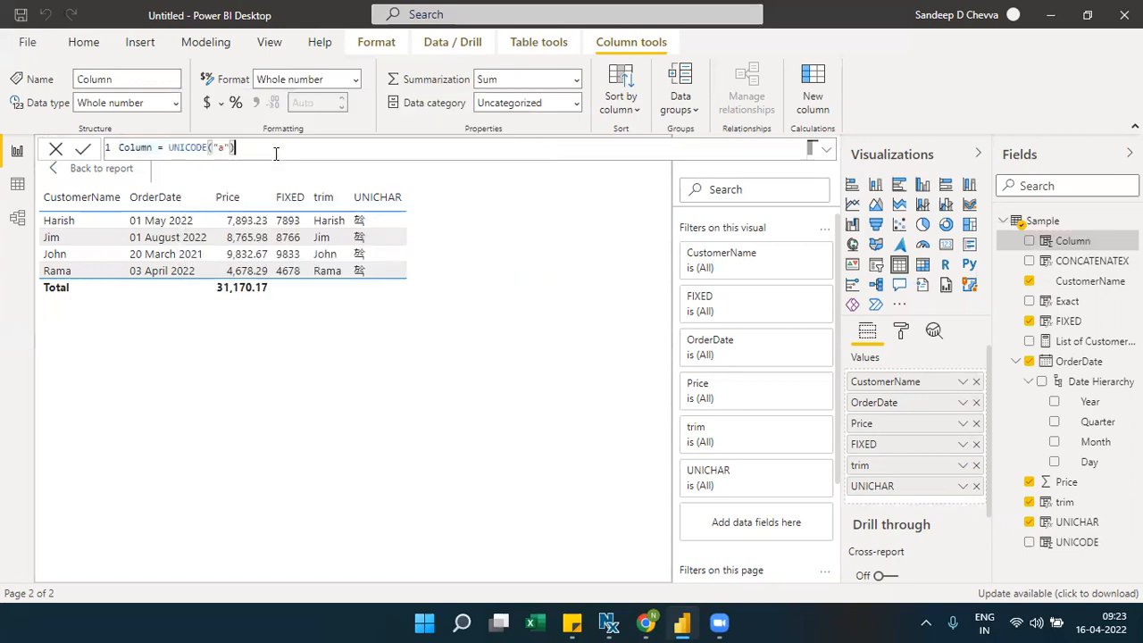
Name the lowercase "a" column UNICODE_1 and commit its formula.
{"action": "double_click", "coordinate": [189, 148]}
{"action": "key", "text": "ctrl+c"}
{"action": "double_click", "coordinate": [138, 148]}
{"action": "key", "text": "ctrl+v"}
{"action": "left_click", "coordinate": [83, 150]}
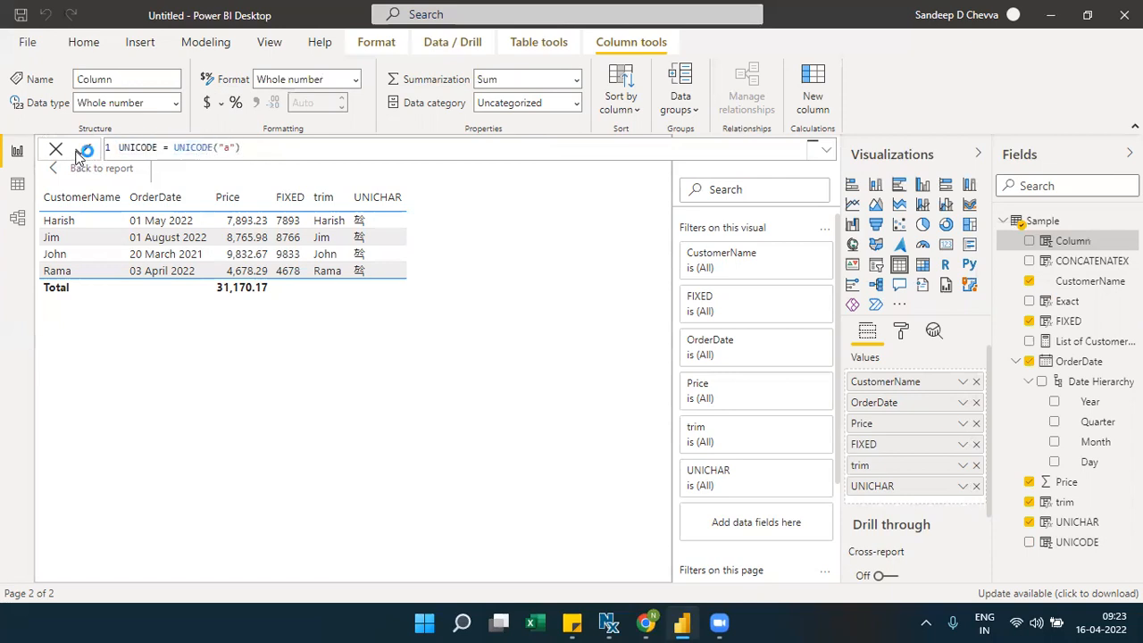
{"action": "left_click", "coordinate": [711, 340]}
{"action": "type", "text": "_1"}
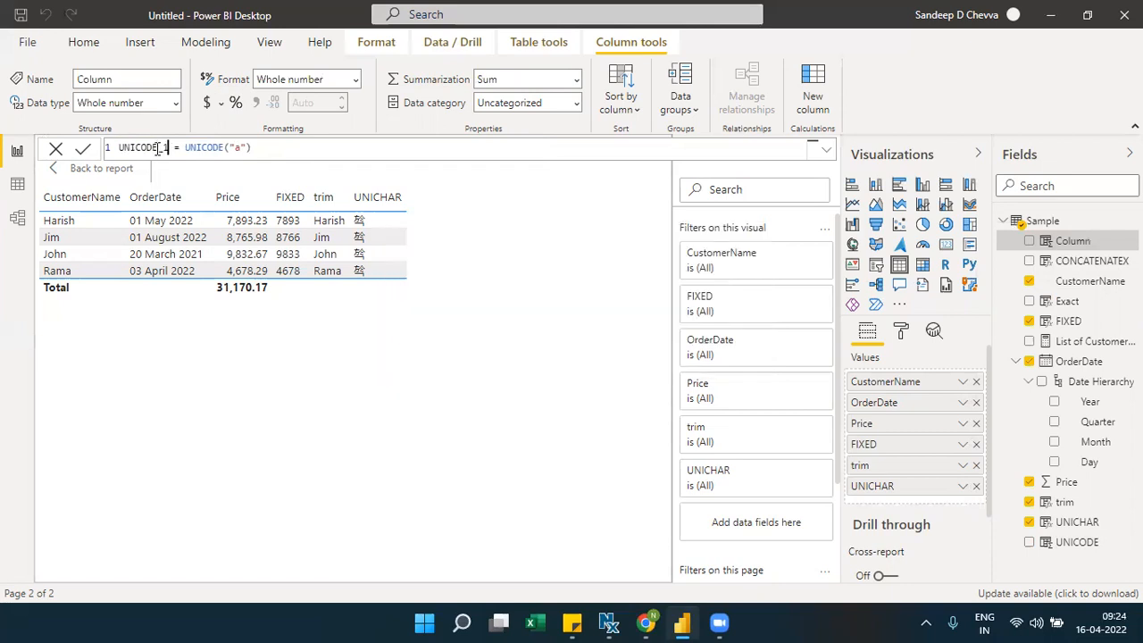
{"action": "left_click", "coordinate": [83, 149]}
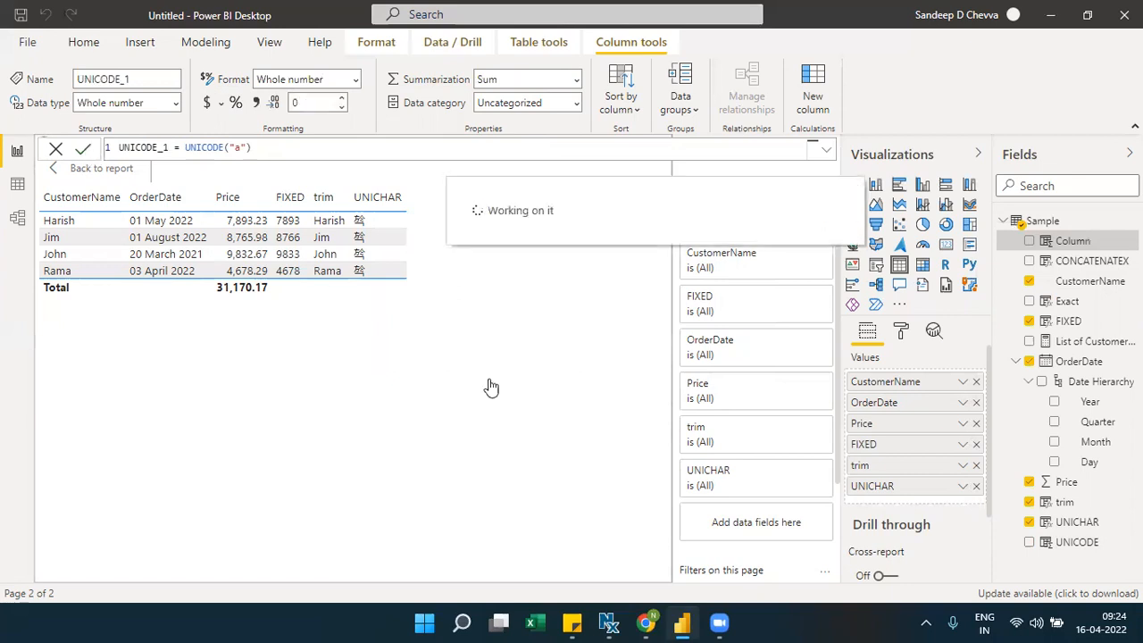
Add the UNICODE and UNICODE_1 columns to the table visual's values after UNICHAR.
{"action": "left_click_drag", "start_coordinate": [1067, 521], "coordinate": [929, 493]}
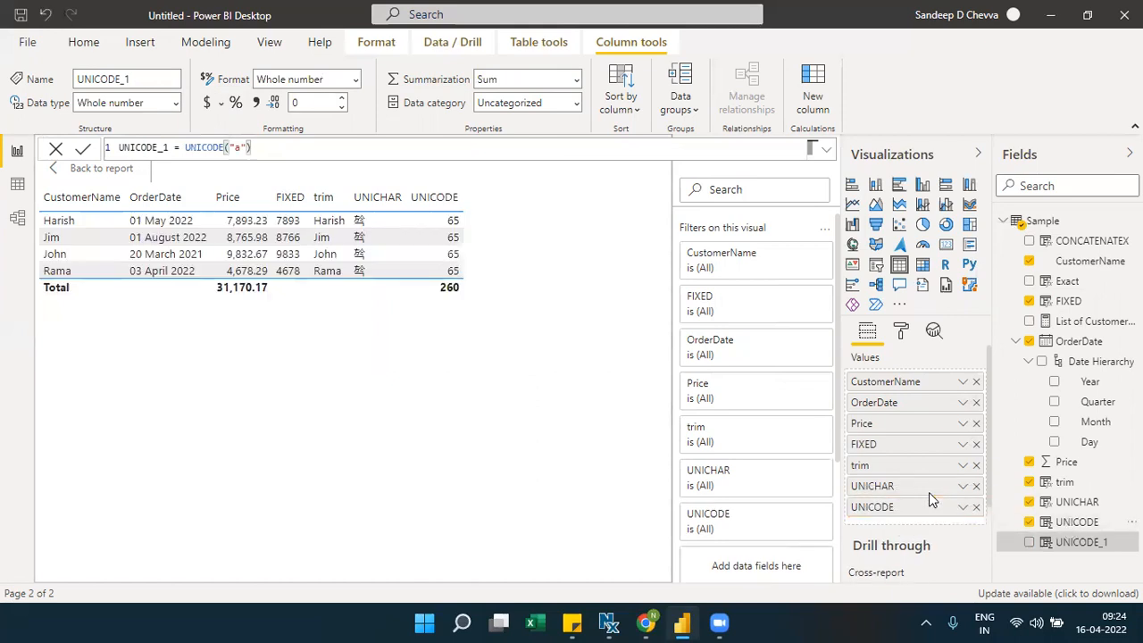
{"action": "left_click", "coordinate": [1078, 524]}
{"action": "left_click_drag", "start_coordinate": [1079, 551], "coordinate": [943, 529]}
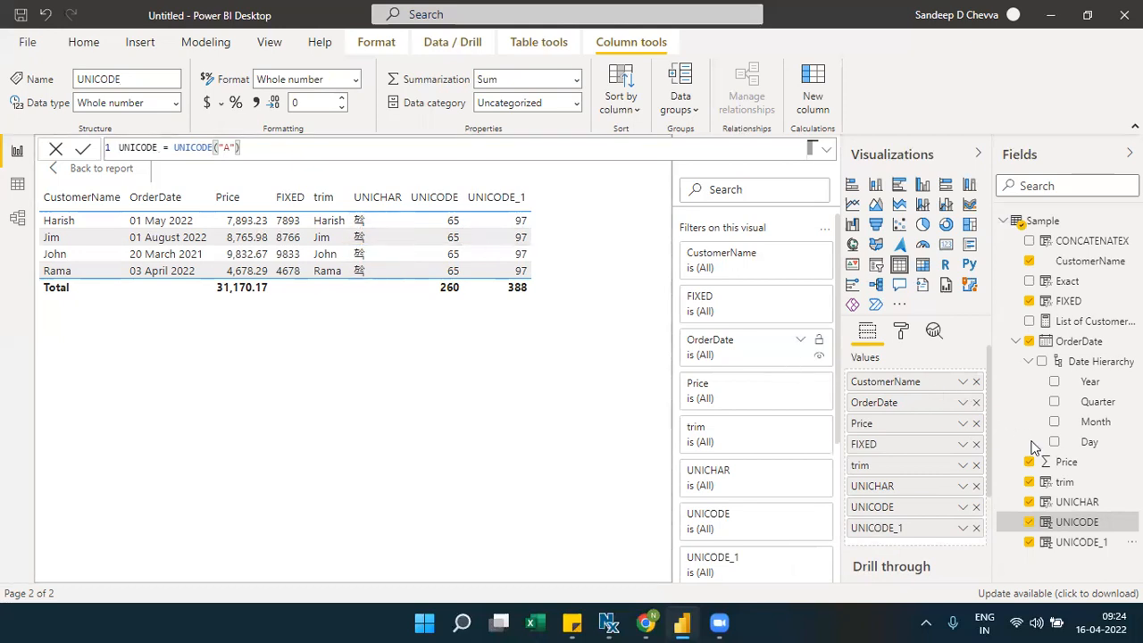
Change the UNICHAR column's formula to UNICHAR(13067) and commit it.
{"action": "left_click", "coordinate": [1076, 501]}
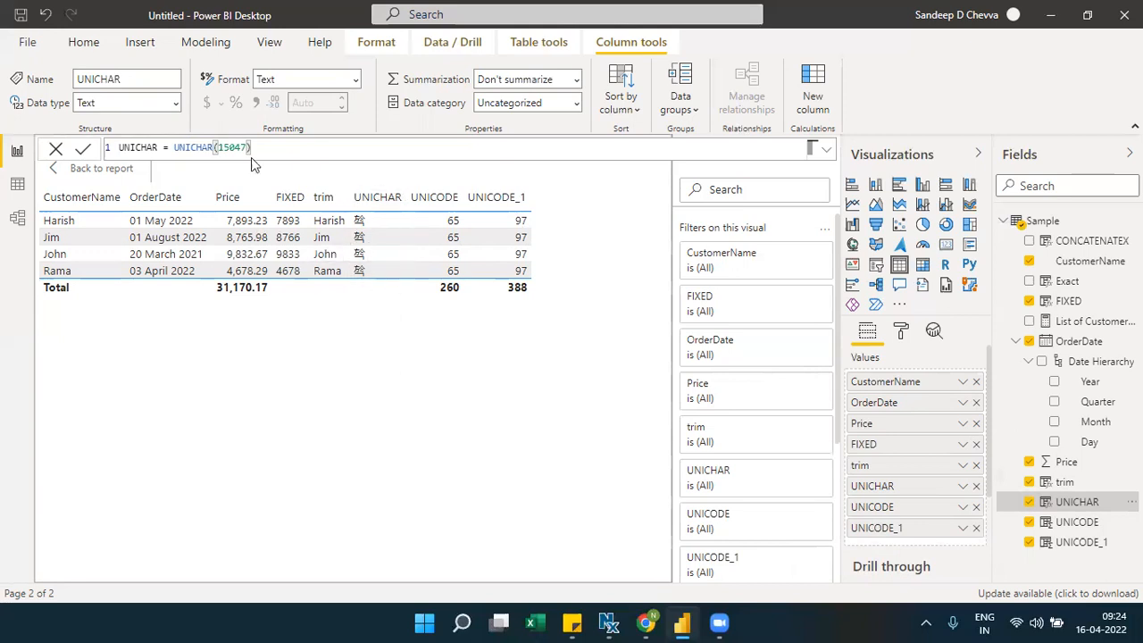
{"action": "double_click", "coordinate": [207, 147]}
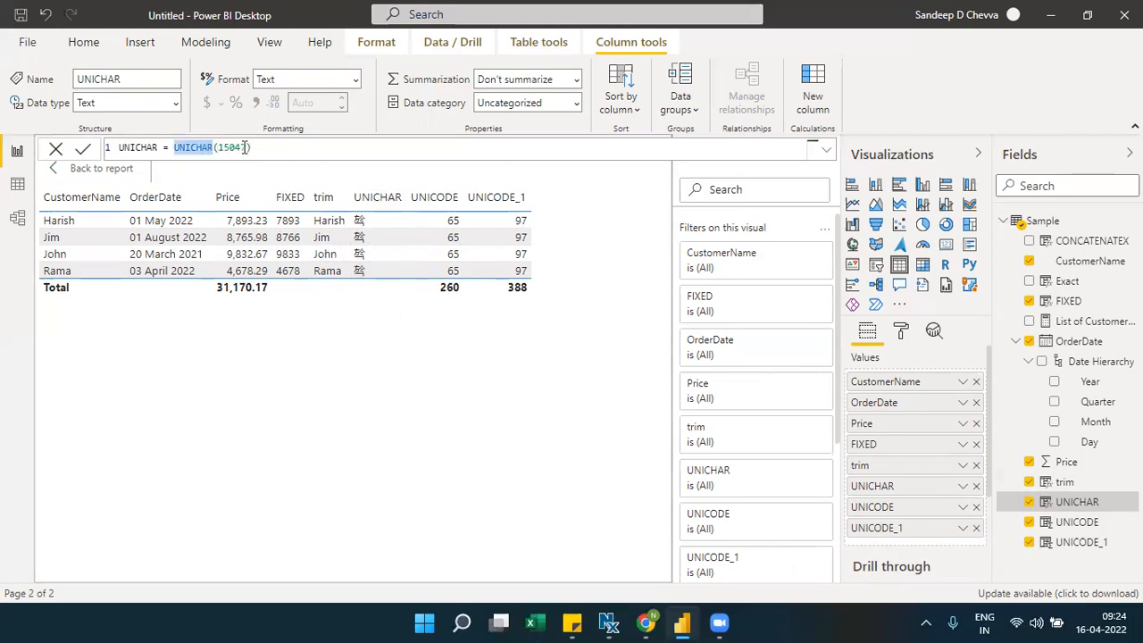
{"action": "left_click", "coordinate": [245, 147]}
{"action": "key", "text": "BackSpace"}
{"action": "key", "text": "BackSpace"}
{"action": "key", "text": "BackSpace"}
{"action": "key", "text": "BackSpace"}
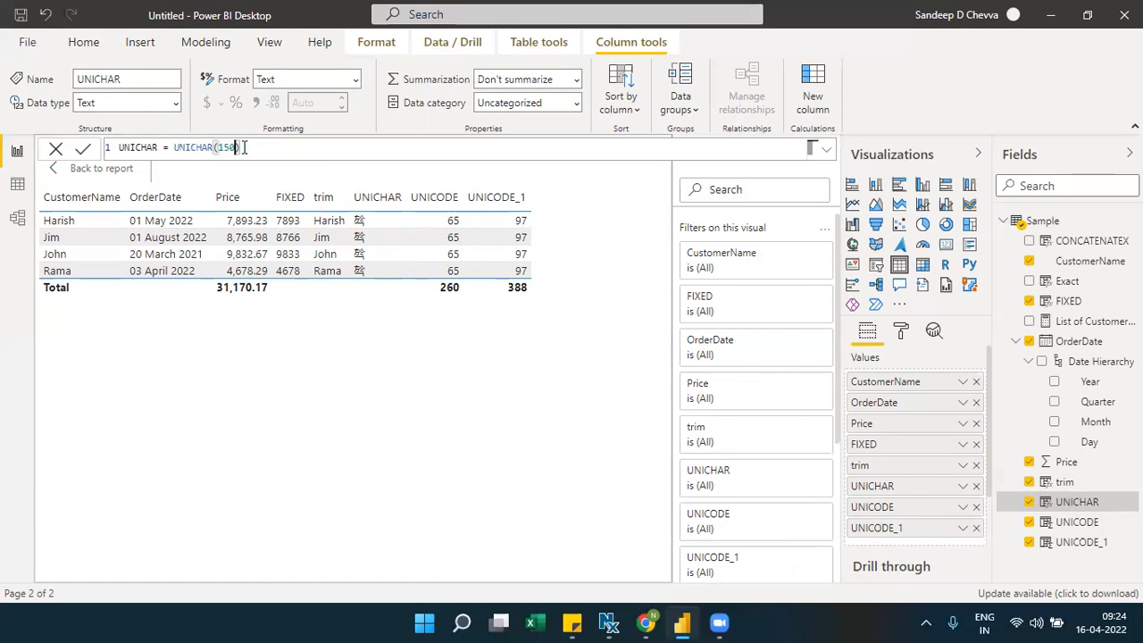
{"action": "type", "text": "3067"}
{"action": "left_click", "coordinate": [90, 149]}
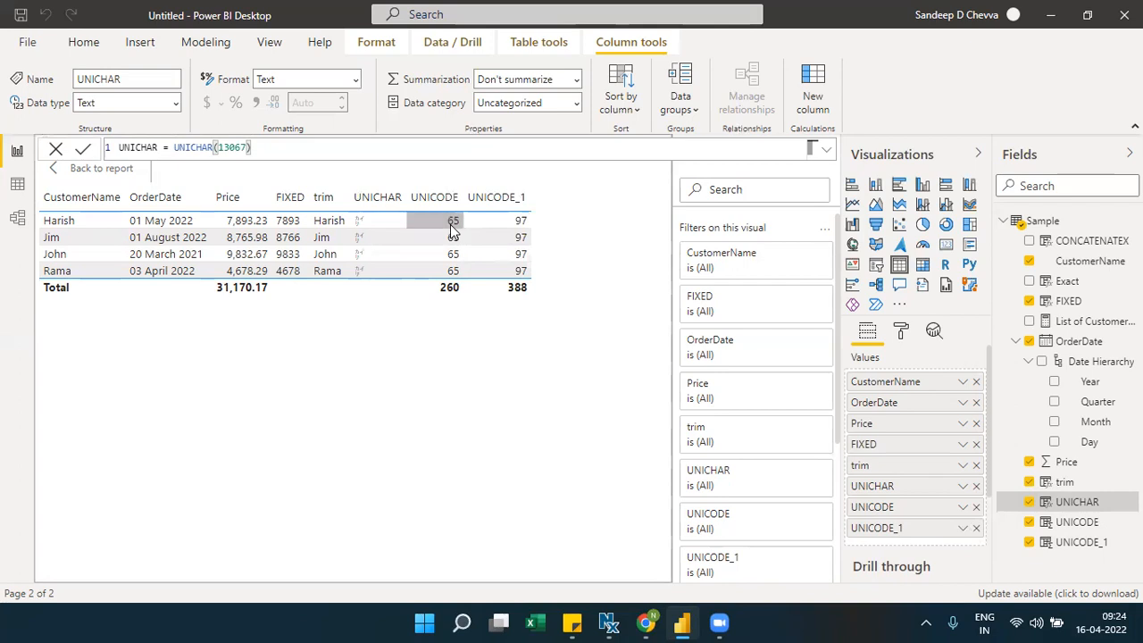
Review the formulas of the UNICODE and UNICODE_1 columns against their values in the table visual.
{"action": "left_click", "coordinate": [1096, 526]}
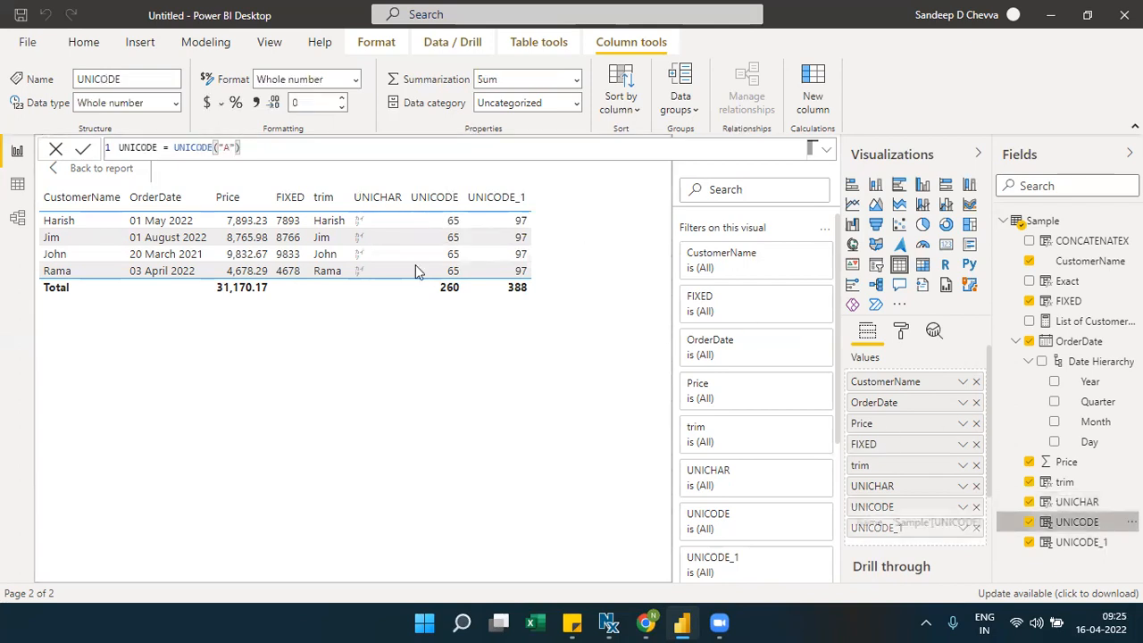
{"action": "triple_click", "coordinate": [225, 146]}
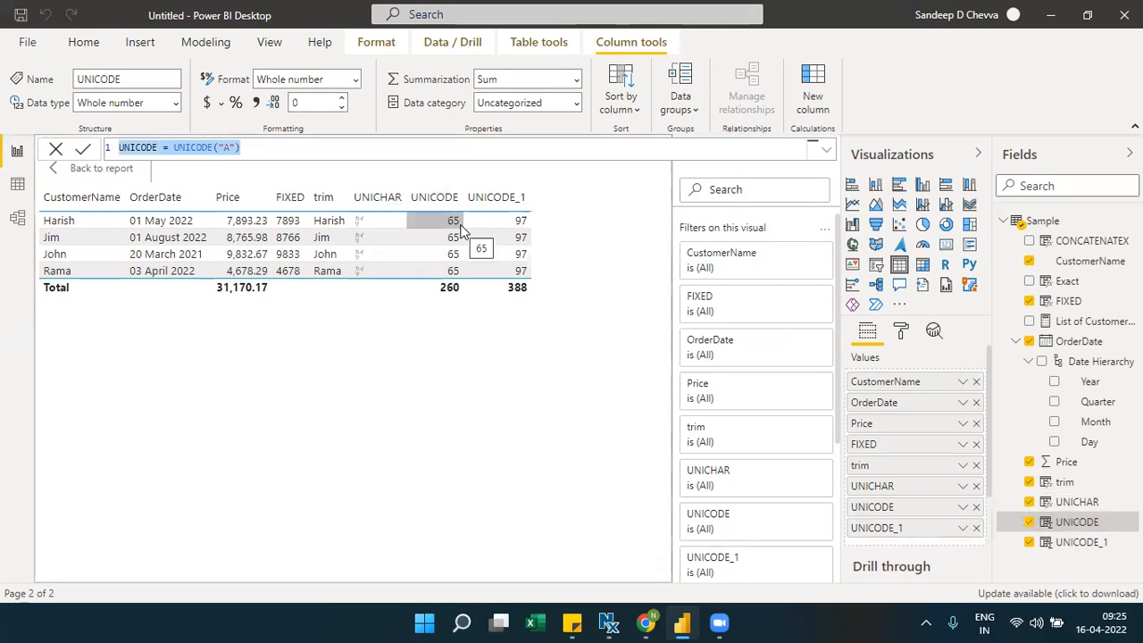
{"action": "left_click", "coordinate": [1063, 543]}
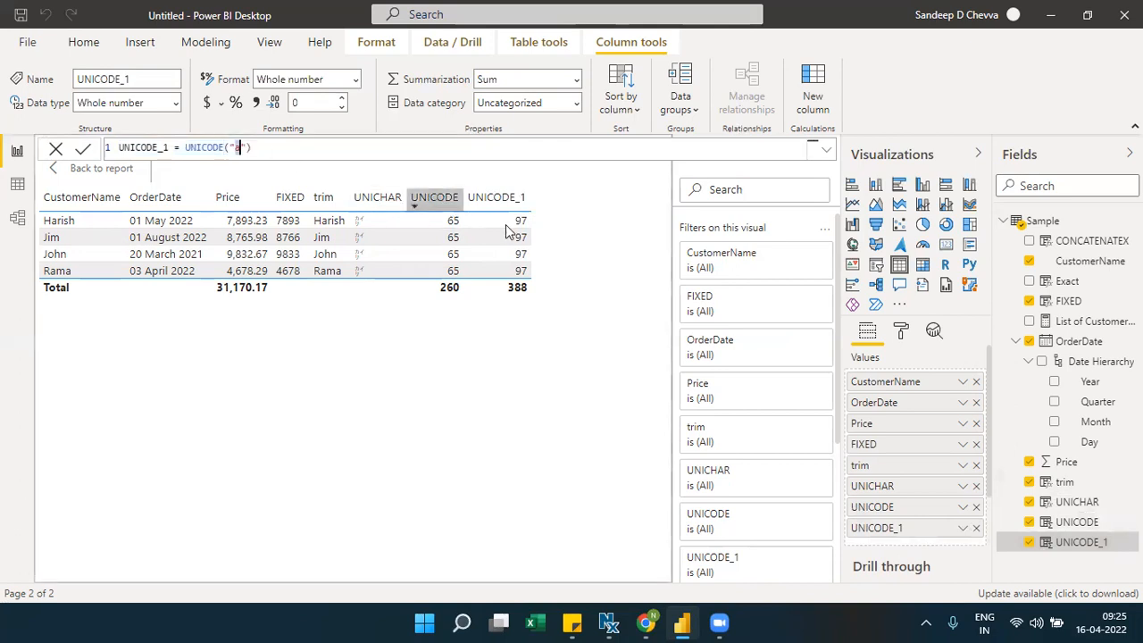
Switch to Chrome and open the documentation page of the VALUE function.
{"action": "left_click", "coordinate": [645, 622]}
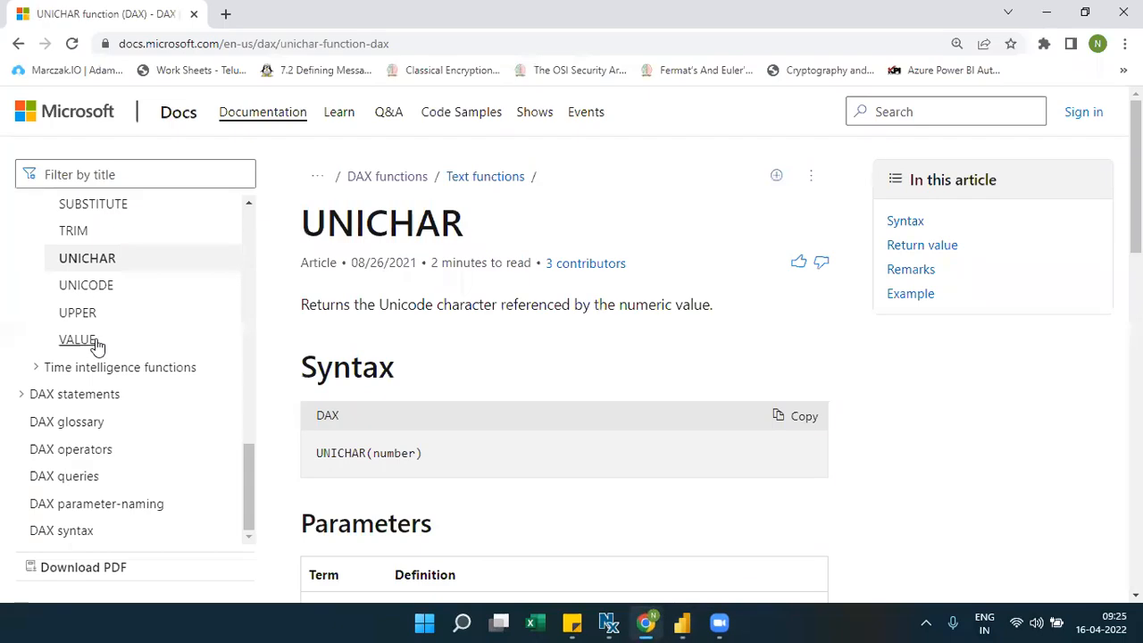
{"action": "left_click", "coordinate": [93, 344]}
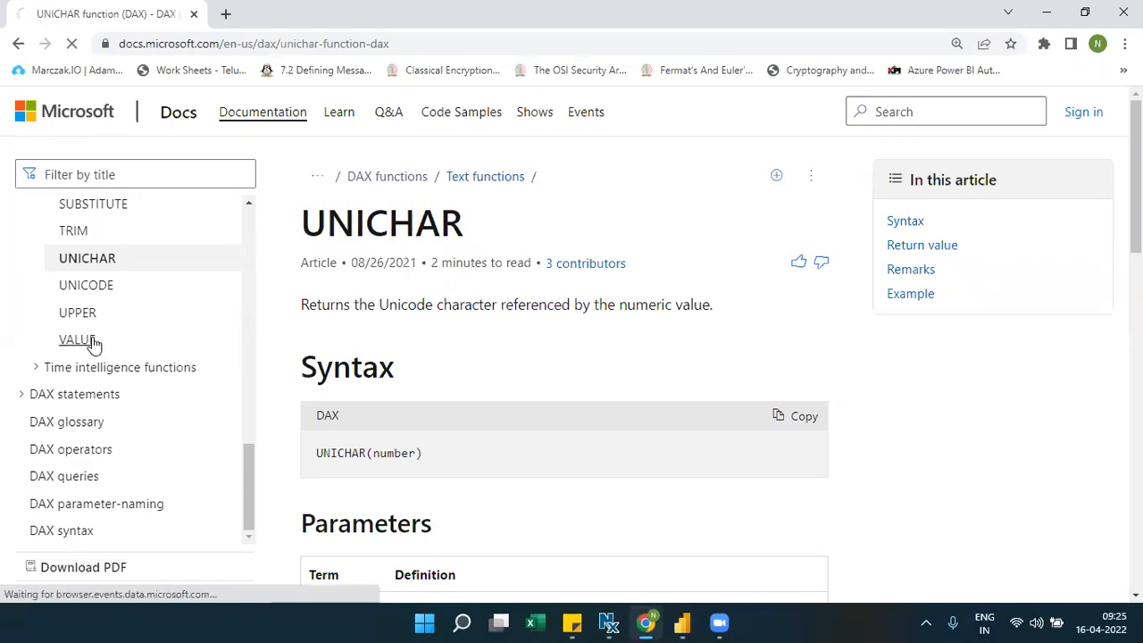
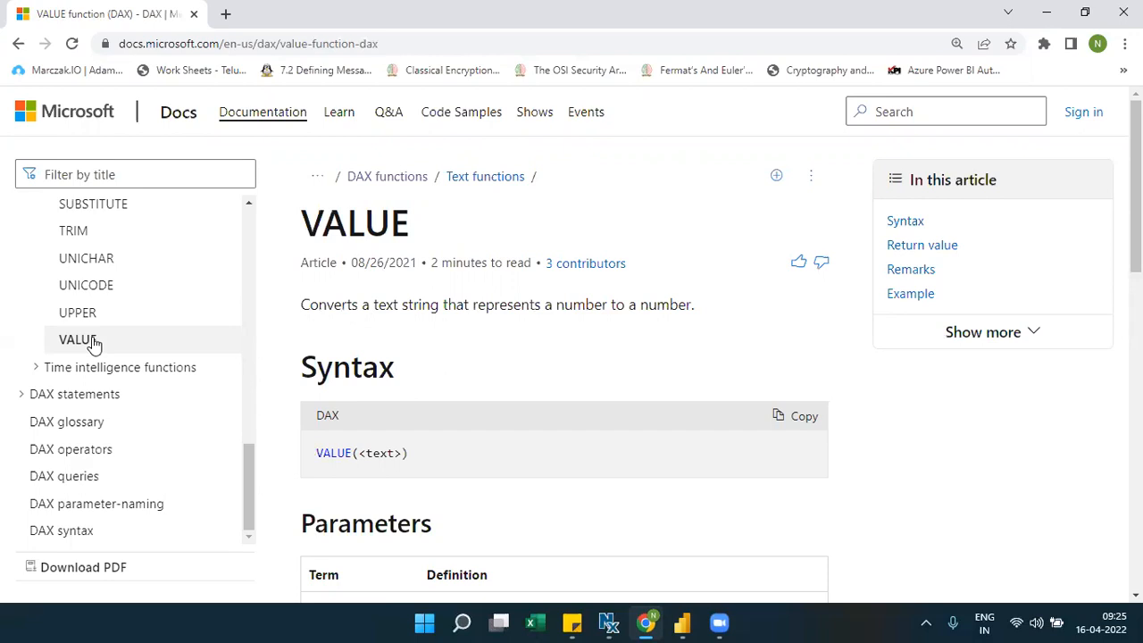
Switch back to Power BI Desktop and examine the FIXED column's data type and formula.
{"action": "left_click", "coordinate": [684, 622]}
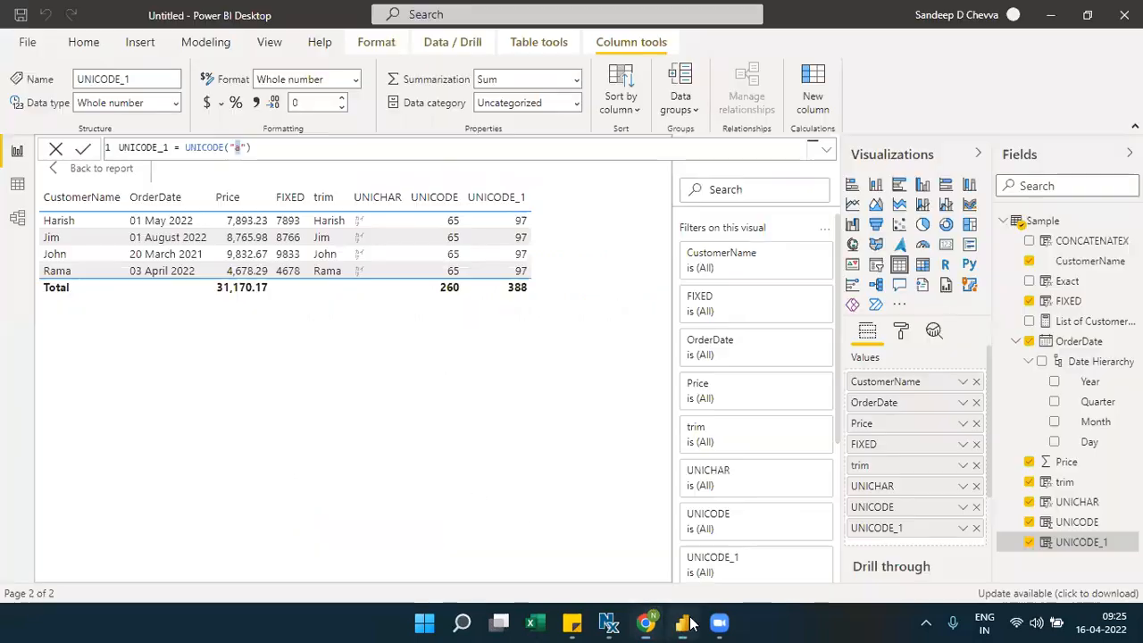
{"action": "left_click", "coordinate": [1056, 303]}
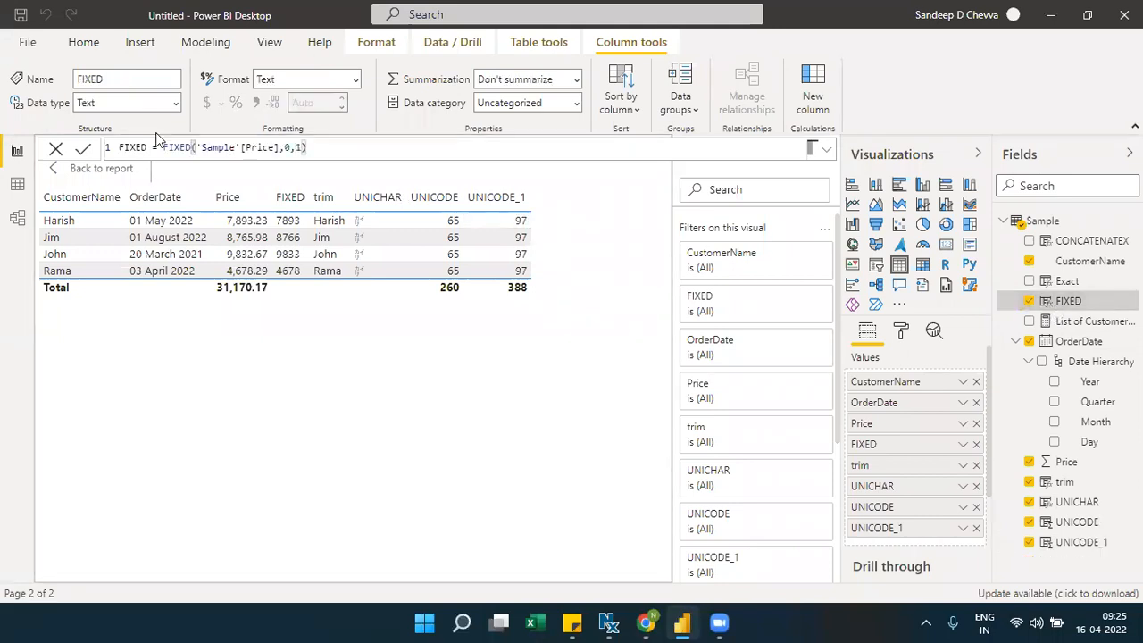
{"action": "left_click", "coordinate": [103, 105]}
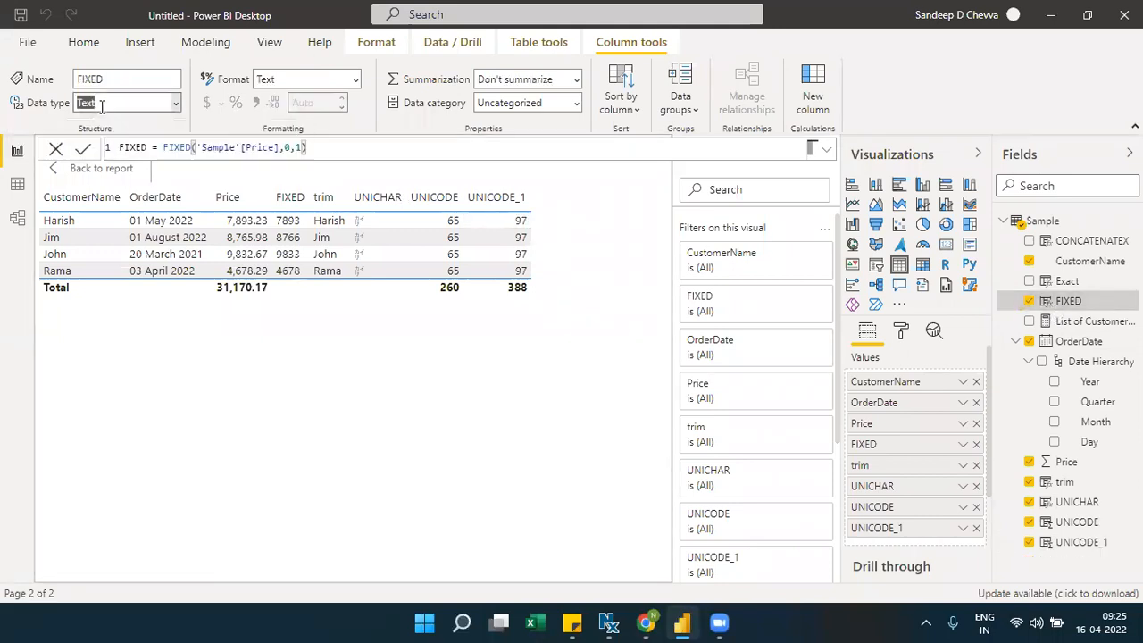
{"action": "left_click", "coordinate": [209, 117]}
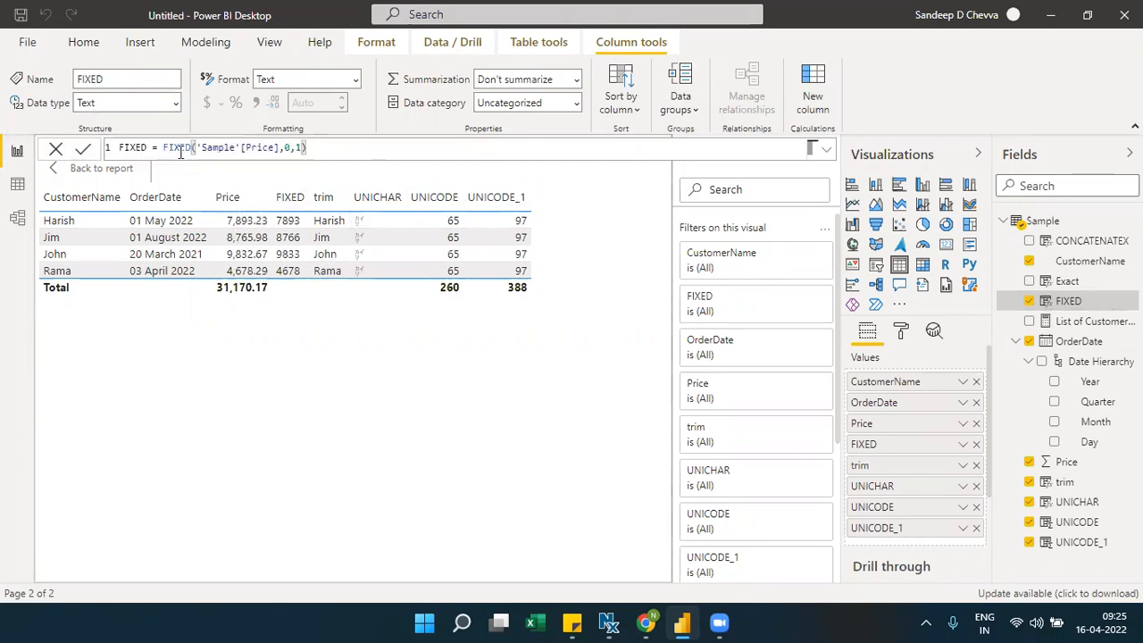
{"action": "left_click_drag", "start_coordinate": [165, 150], "coordinate": [308, 151]}
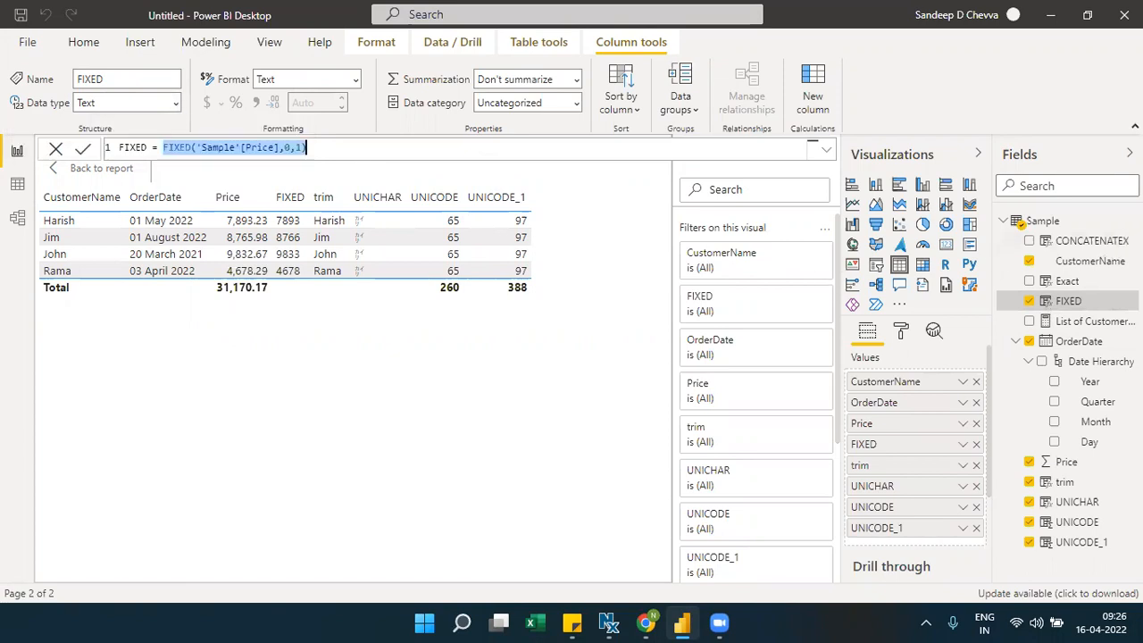
Add a new calculated column to the Sample table with the formula value('Sample'[FIXED]).
{"action": "right_click", "coordinate": [1021, 223]}
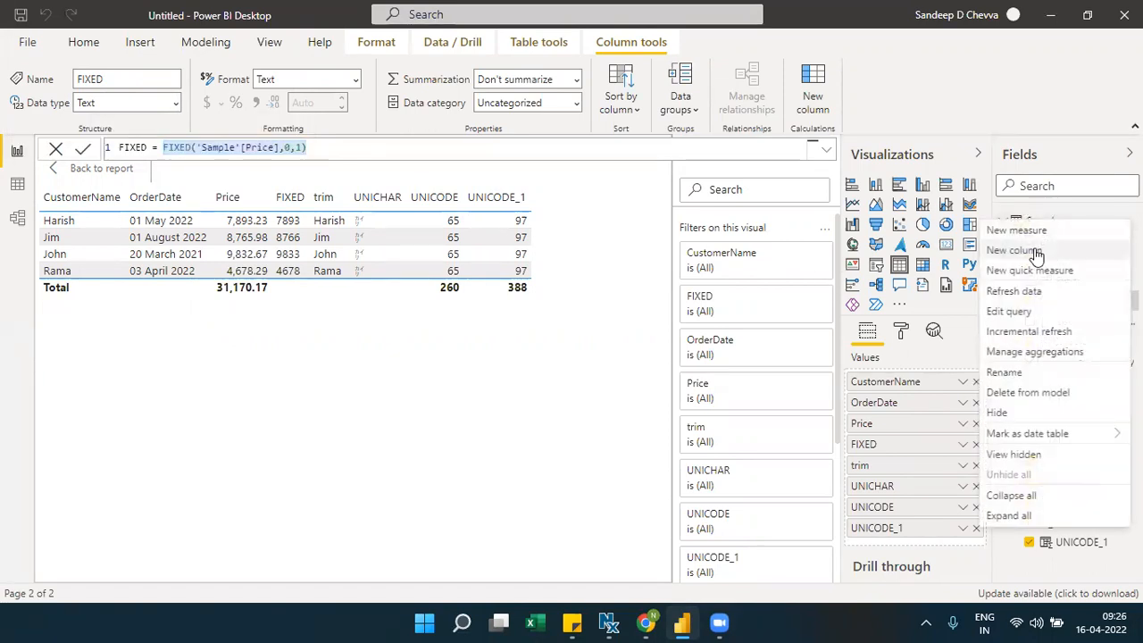
{"action": "key", "text": "Escape"}
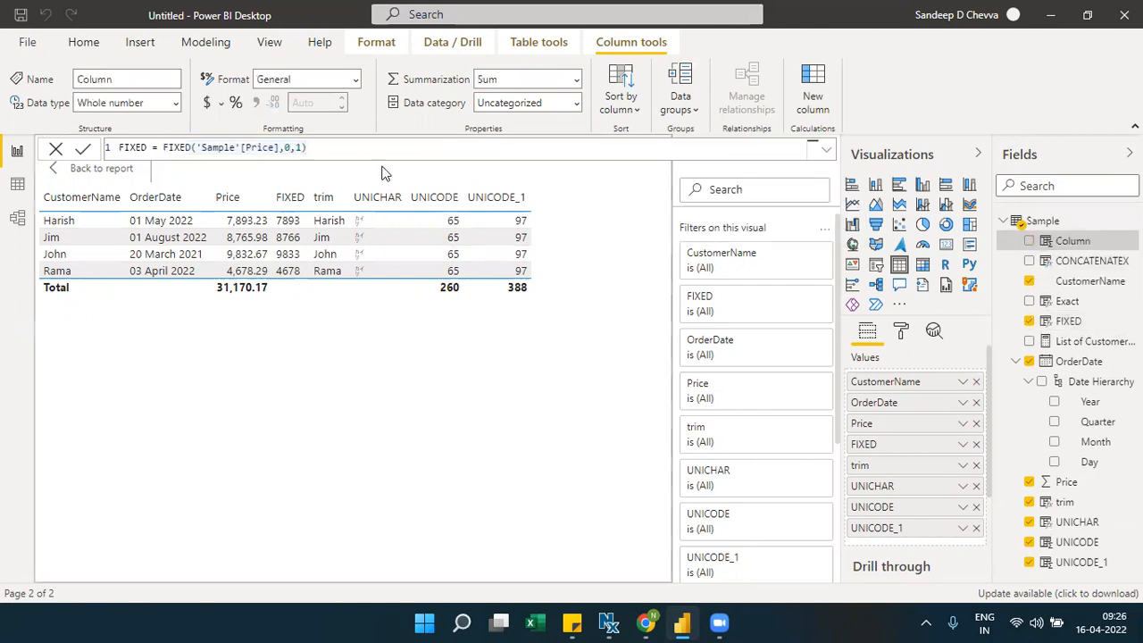
{"action": "type", "text": "v"}
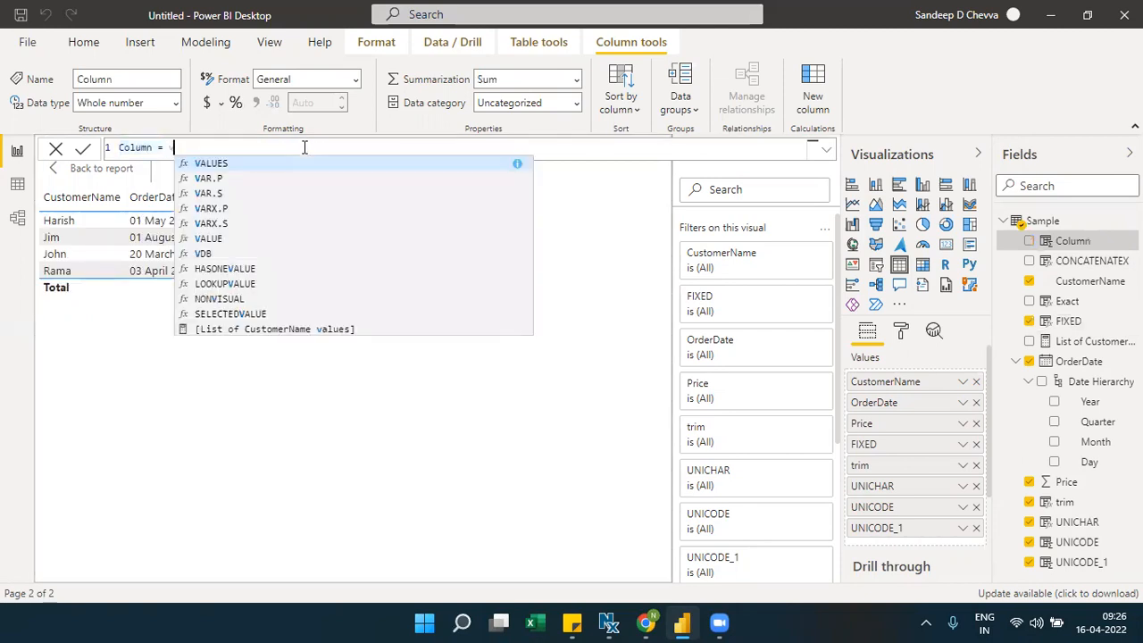
{"action": "type", "text": "alue("}
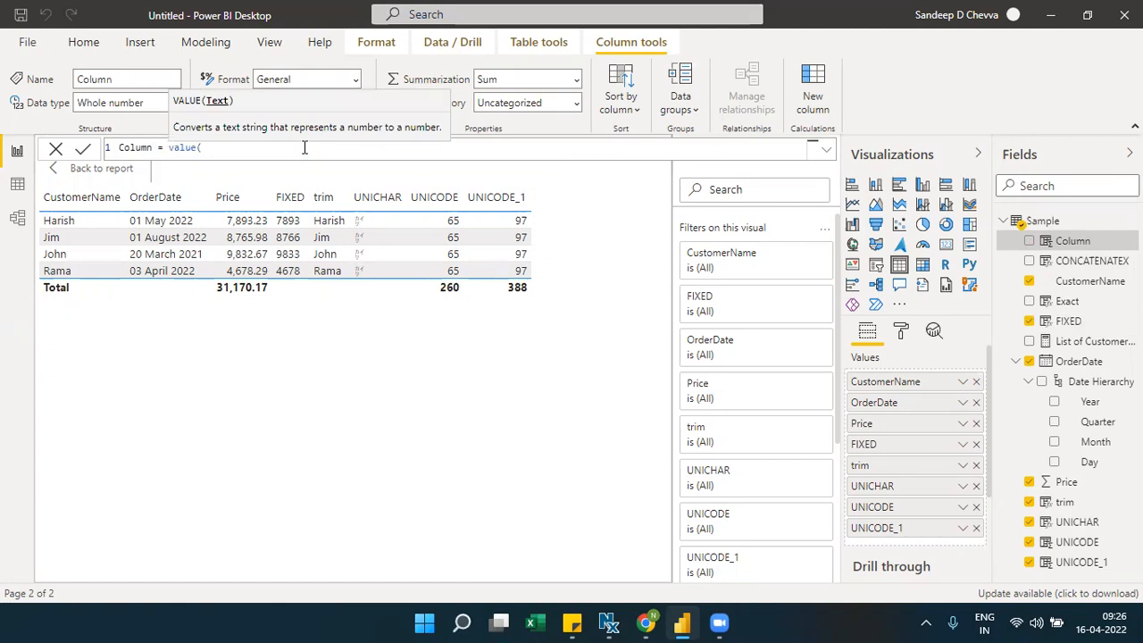
{"action": "type", "text": "fixe"}
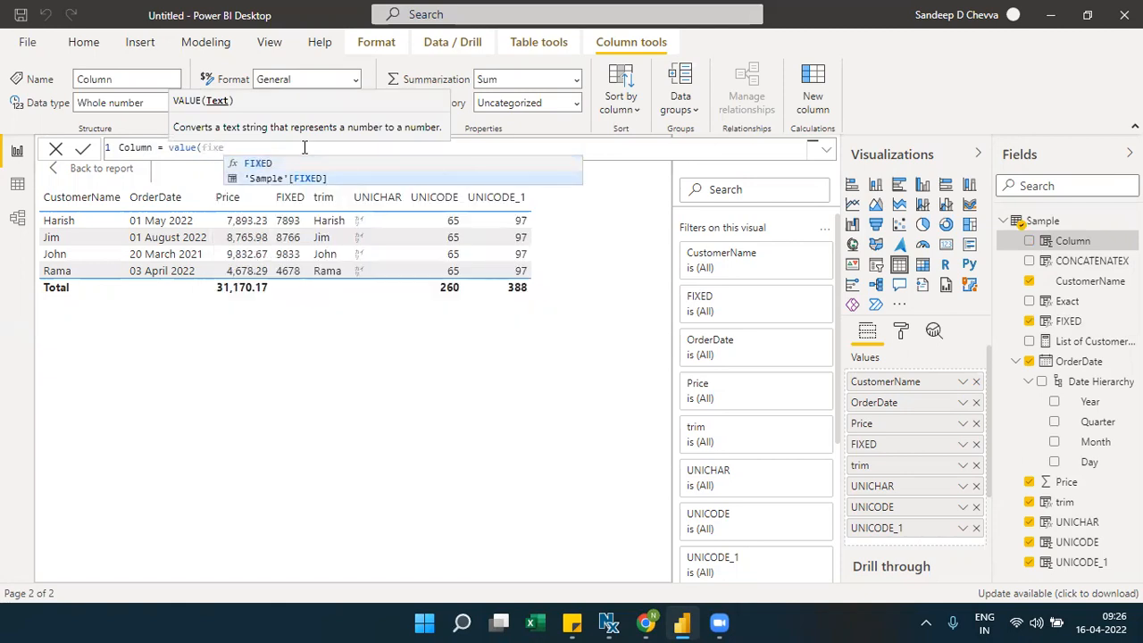
{"action": "key", "text": "Tab"}
{"action": "type", "text": ")"}
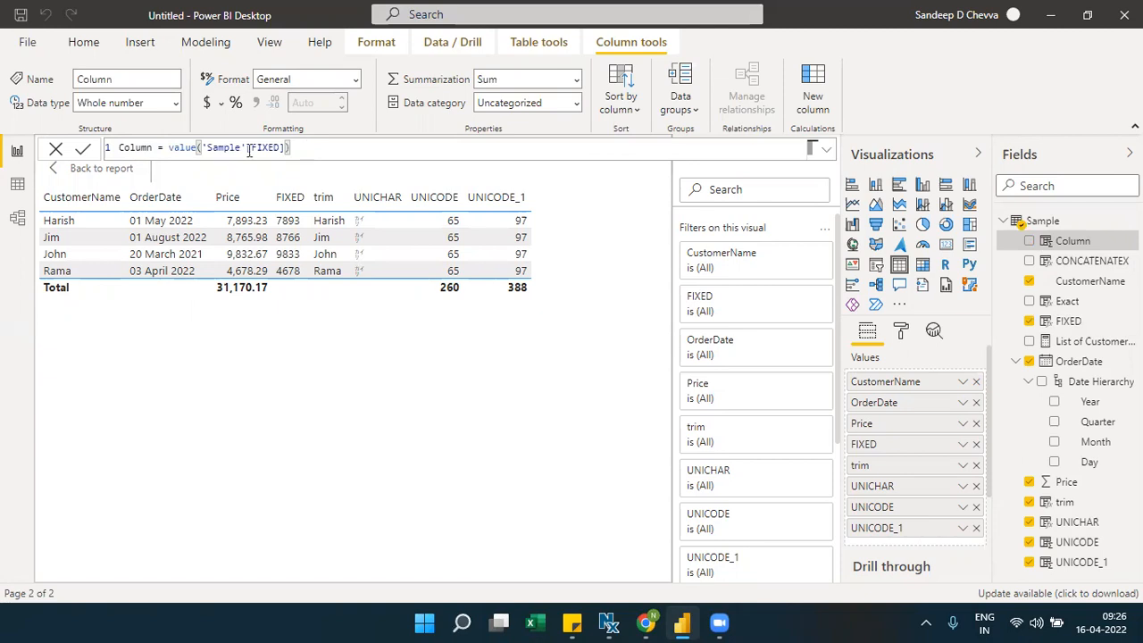
Name the new column value and commit its formula.
{"action": "double_click", "coordinate": [148, 146]}
{"action": "type", "text": "value"}
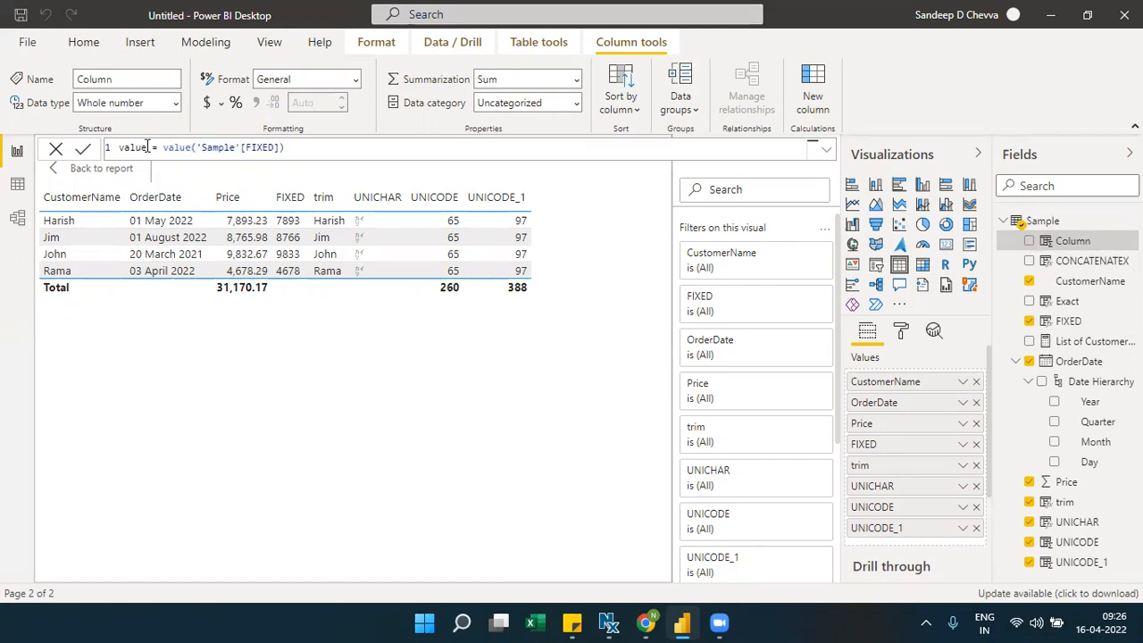
{"action": "left_click", "coordinate": [175, 157]}
{"action": "double_click", "coordinate": [176, 147]}
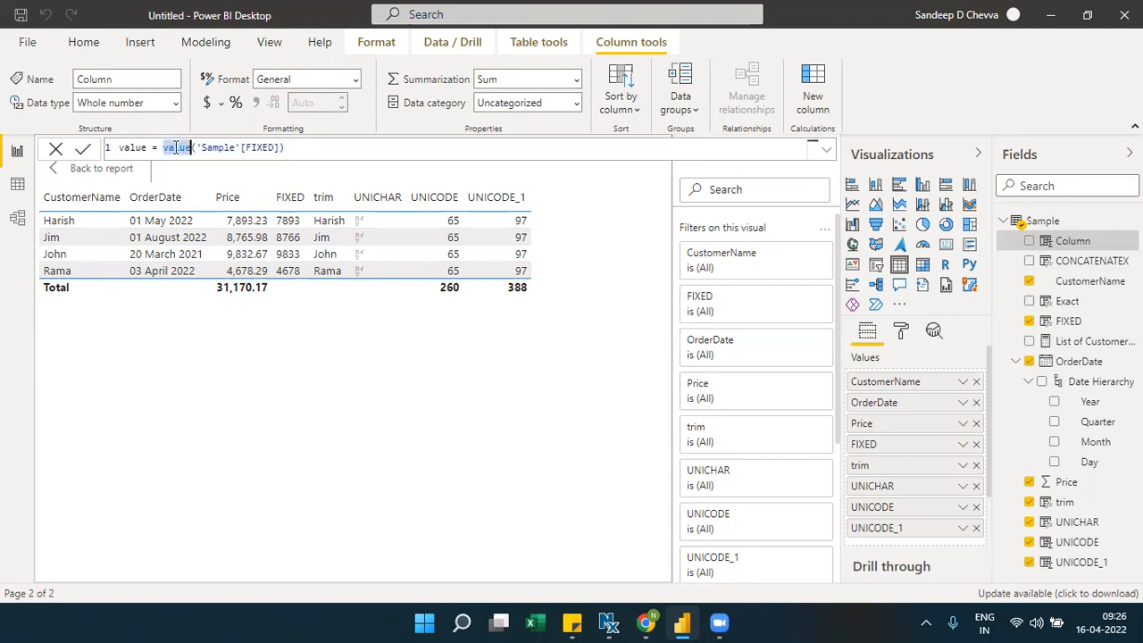
{"action": "left_click", "coordinate": [87, 149]}
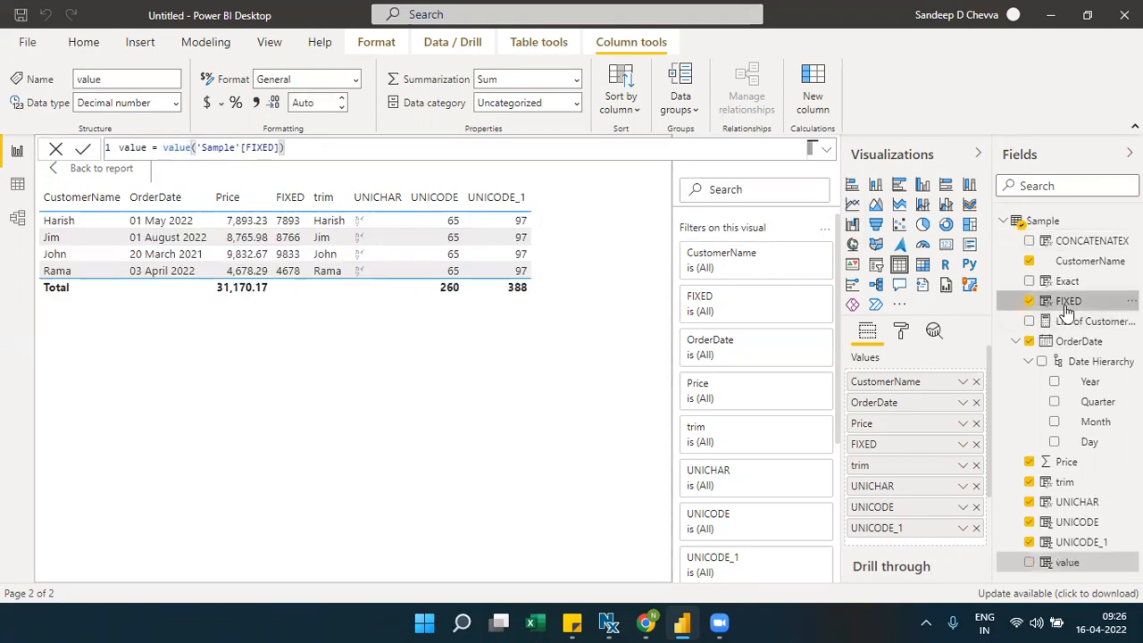
Compare the data types of the FIXED and value columns, and add value to the table visual after UNICODE_1.
{"action": "left_click", "coordinate": [1067, 304]}
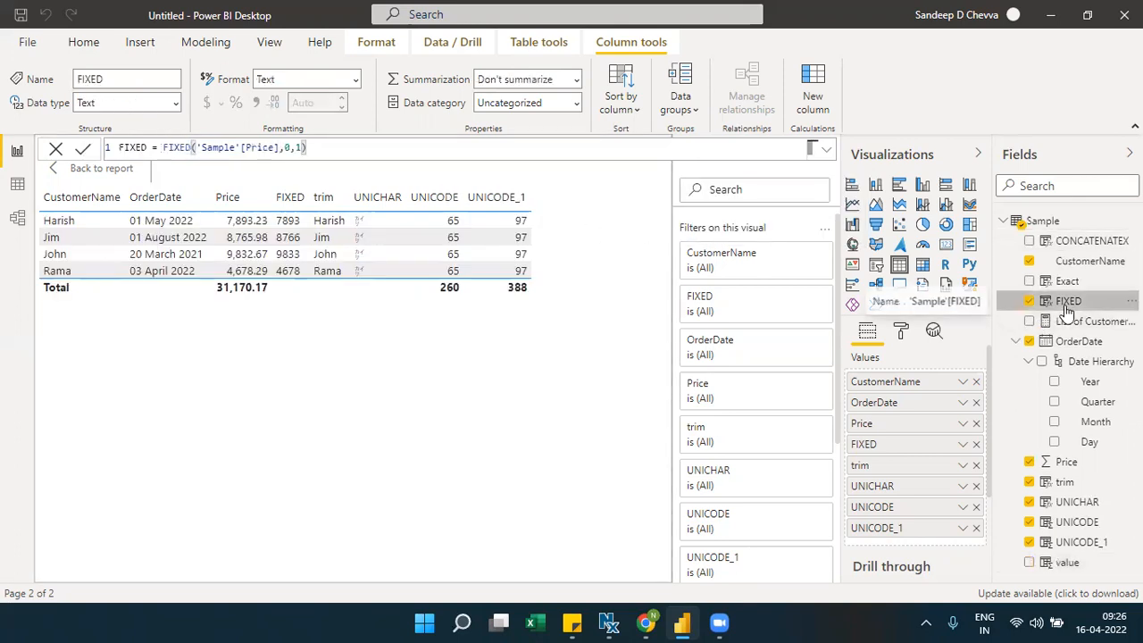
{"action": "left_click", "coordinate": [1066, 563]}
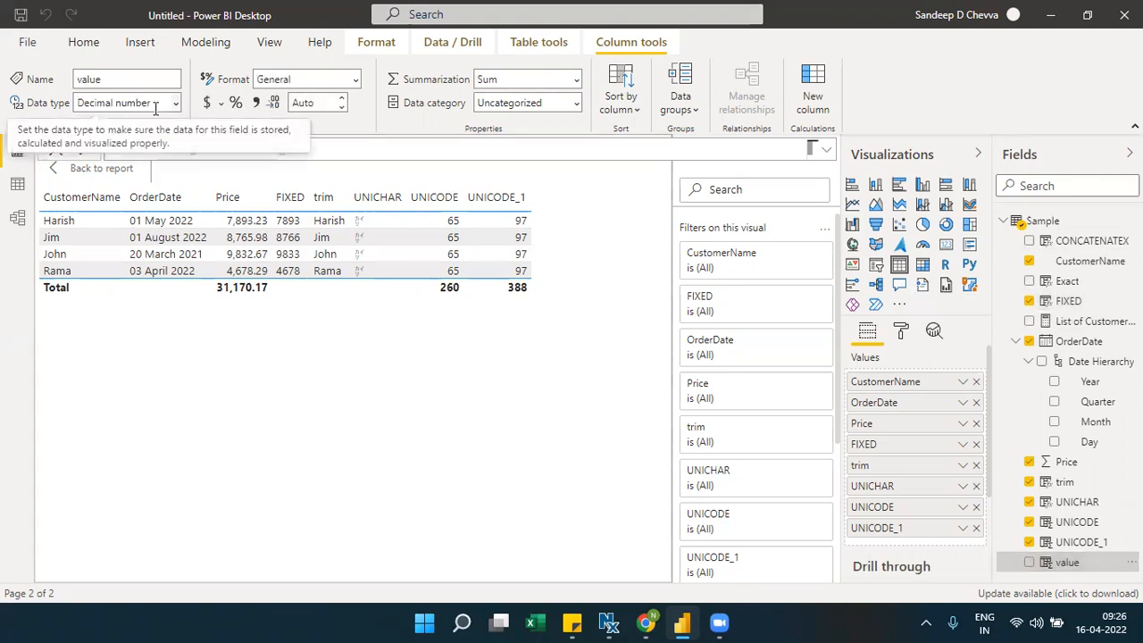
{"action": "left_click_drag", "start_coordinate": [955, 540], "coordinate": [923, 536]}
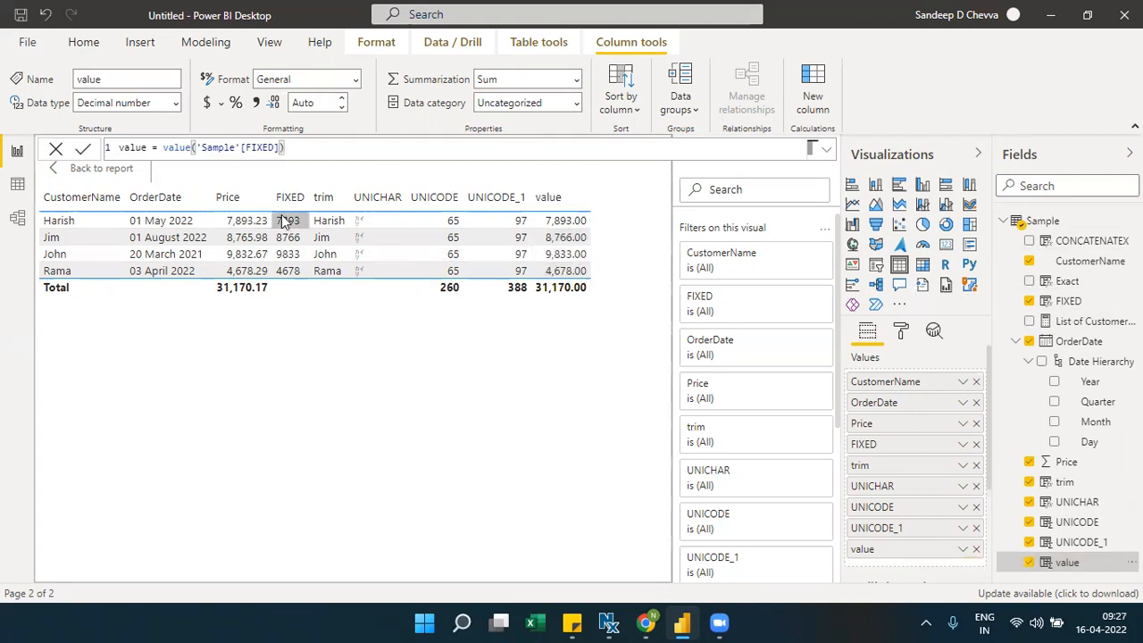
Change the FIXED column's formula to FIXED('Sample'[Price],0,0) and commit it.
{"action": "left_click", "coordinate": [1063, 301]}
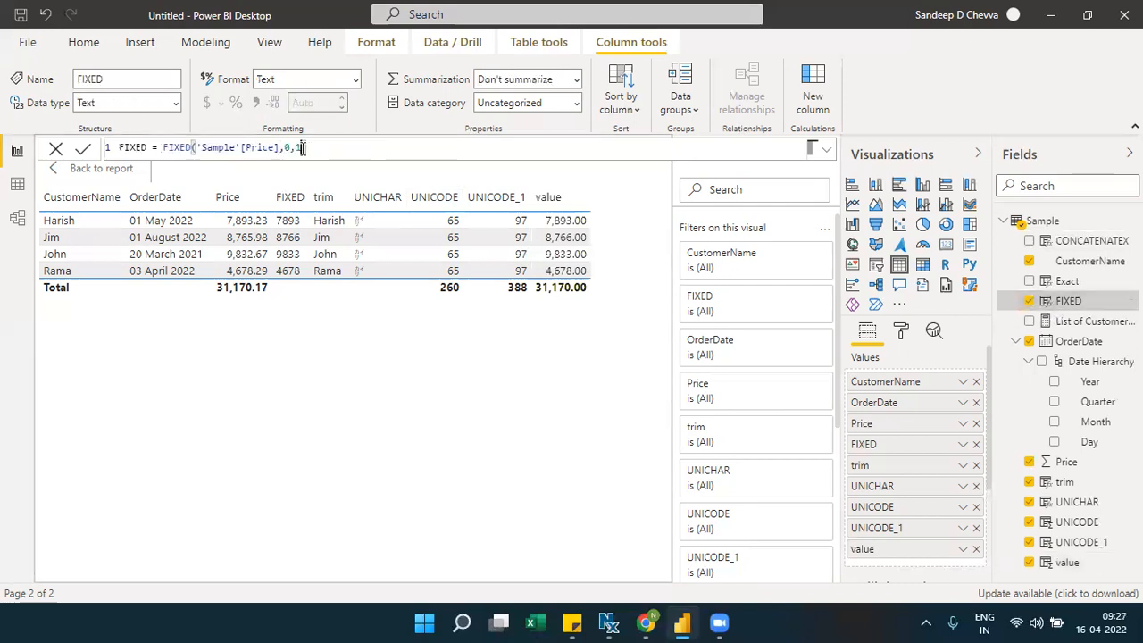
{"action": "key", "text": "BackSpace"}
{"action": "type", "text": "0"}
{"action": "left_click", "coordinate": [82, 151]}
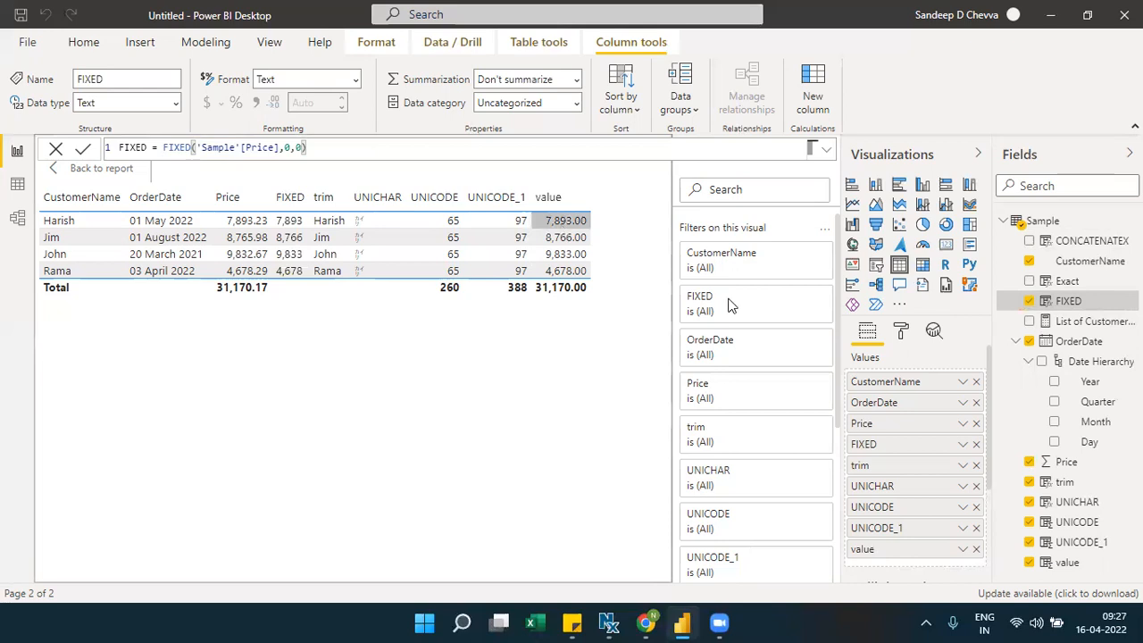
Review the formulas and data types of the value and FIXED columns against their values in the table visual.
{"action": "left_click", "coordinate": [1077, 563]}
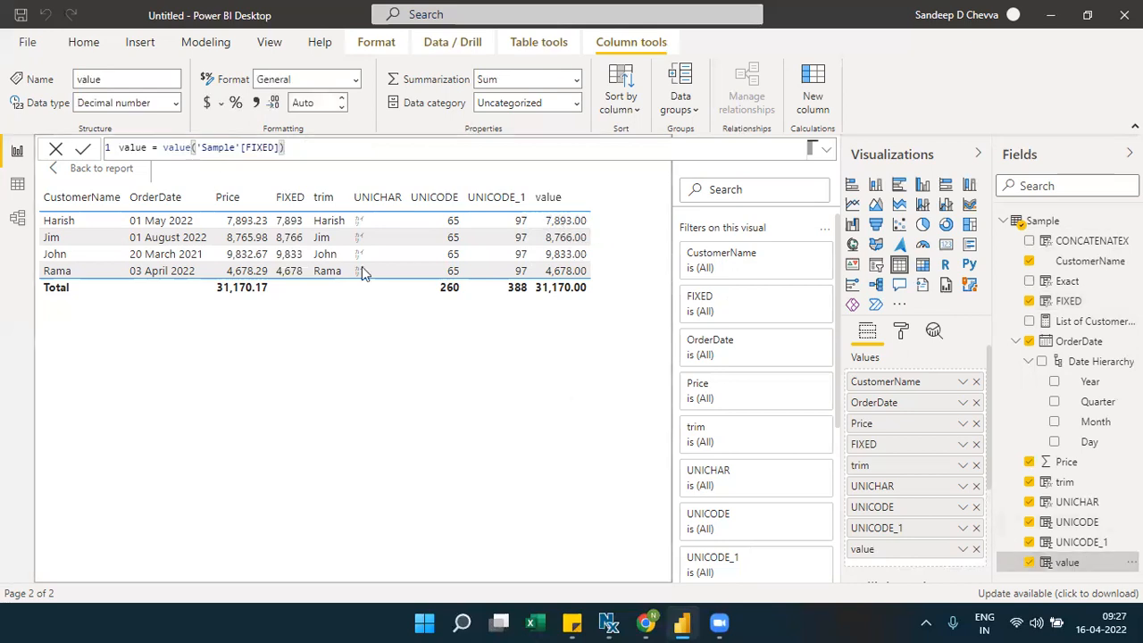
{"action": "double_click", "coordinate": [183, 147]}
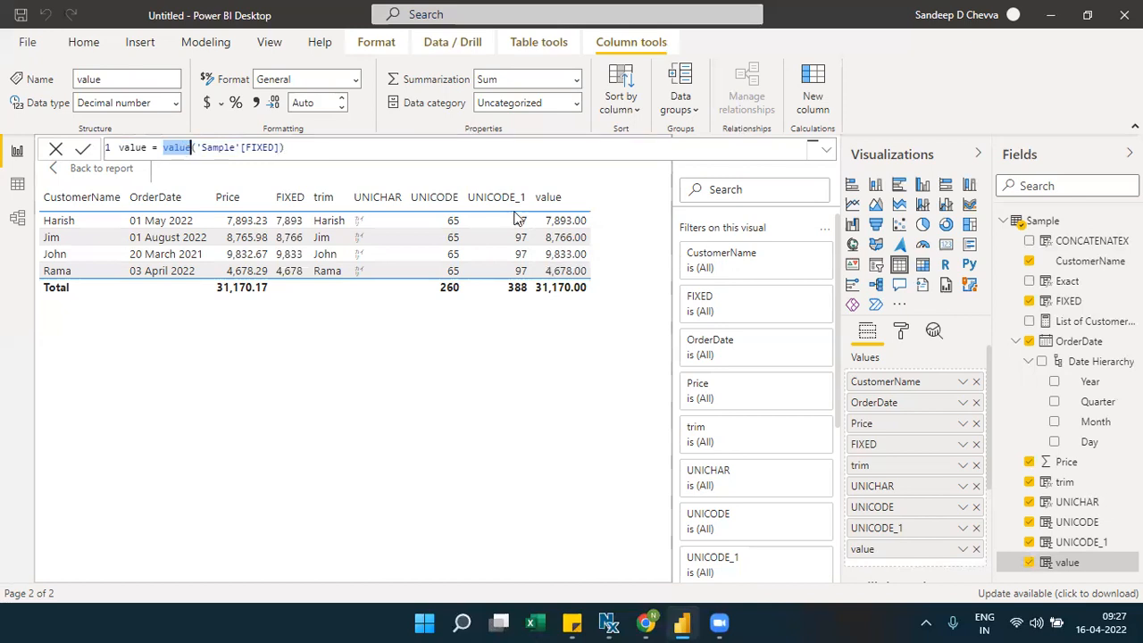
{"action": "double_click", "coordinate": [1073, 303]}
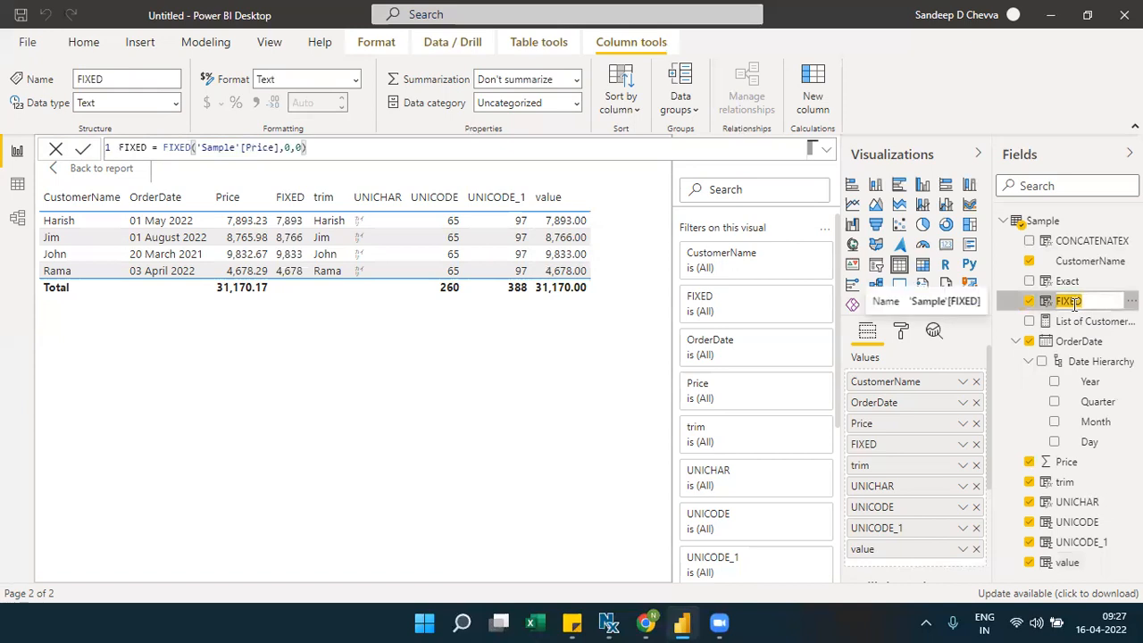
{"action": "left_click", "coordinate": [1083, 319]}
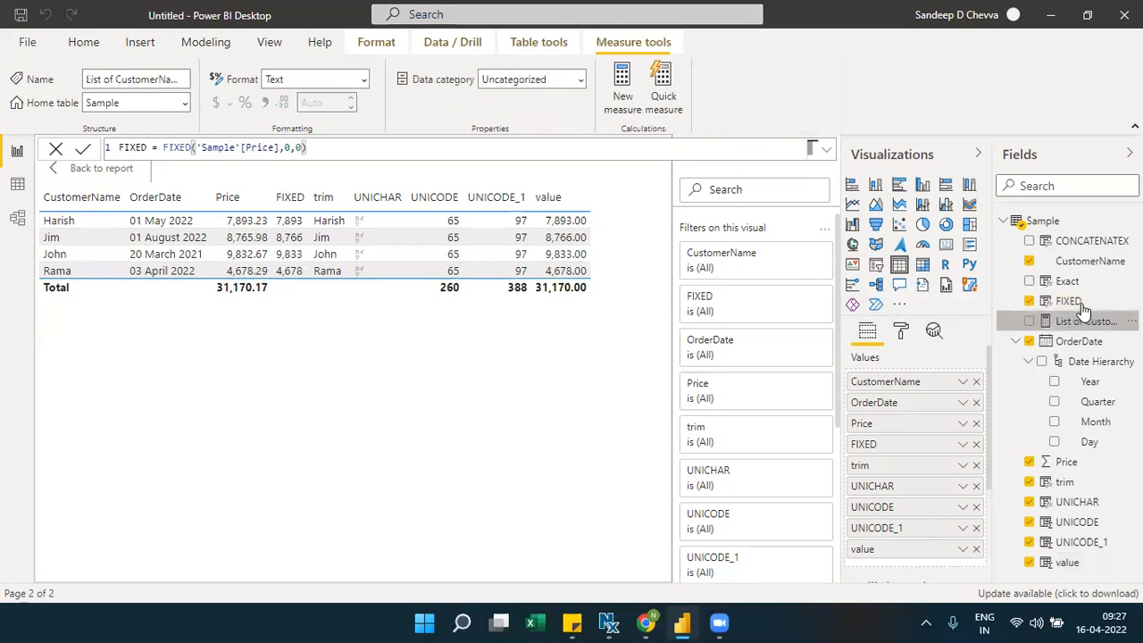
{"action": "left_click", "coordinate": [1072, 302]}
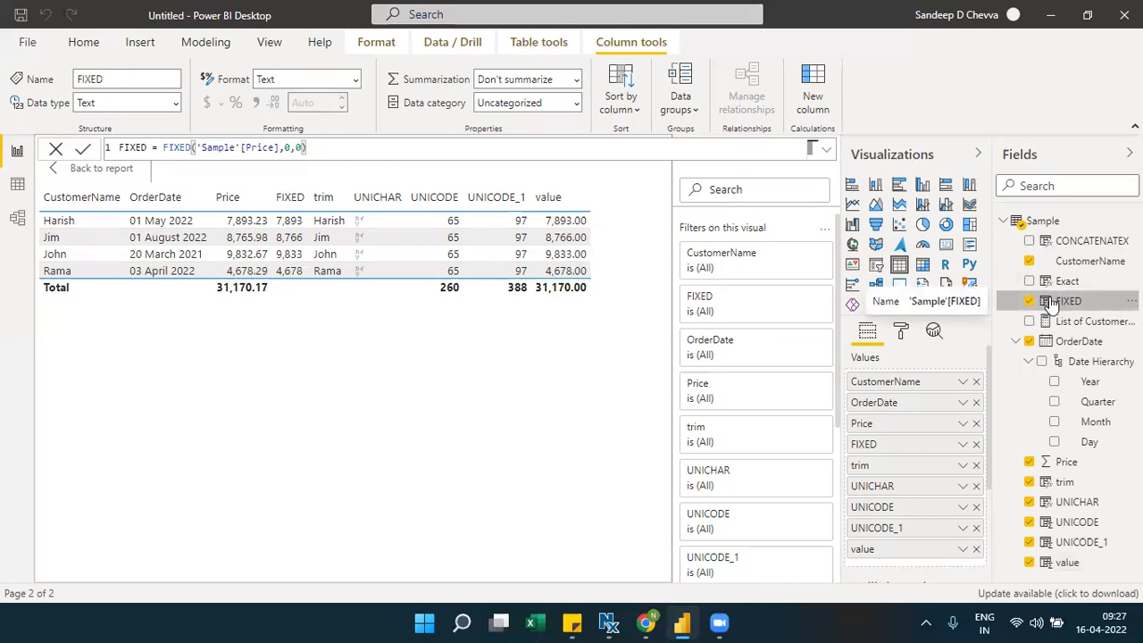
{"action": "left_click", "coordinate": [1065, 563]}
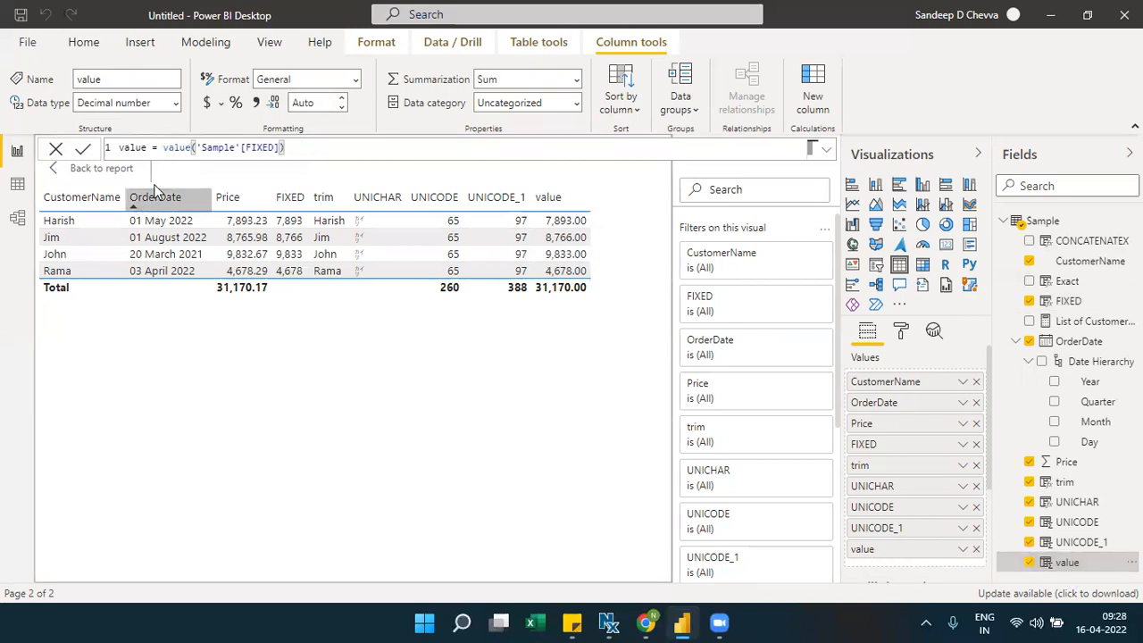
{"action": "double_click", "coordinate": [177, 150]}
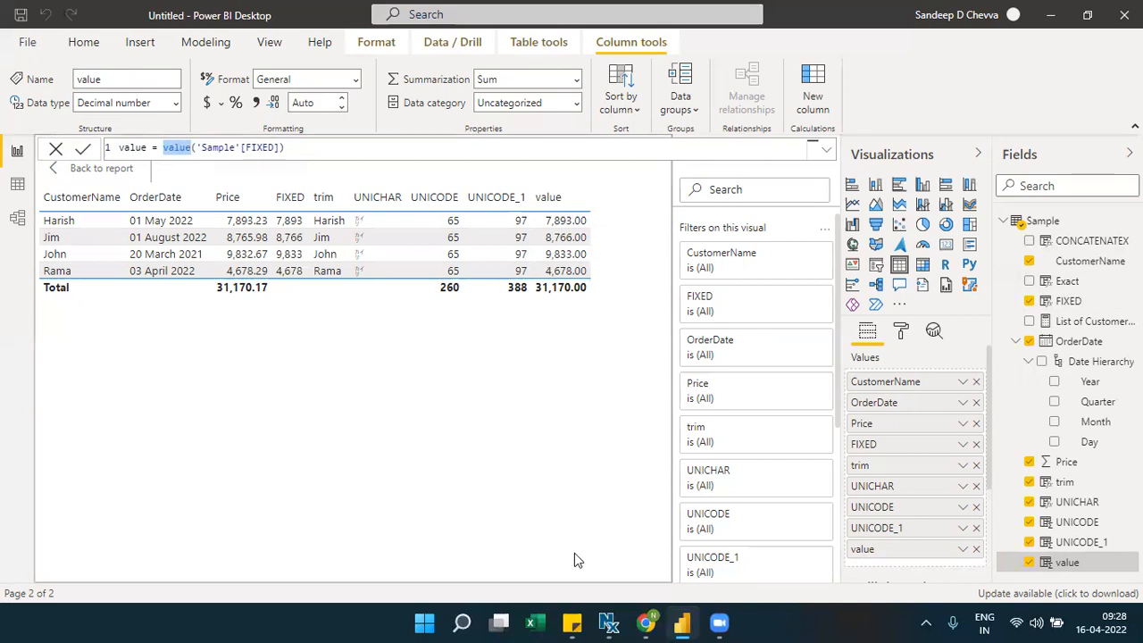
Switch to Chrome and collapse the Text functions group in the DAX documentation's table of contents.
{"action": "left_click", "coordinate": [645, 622]}
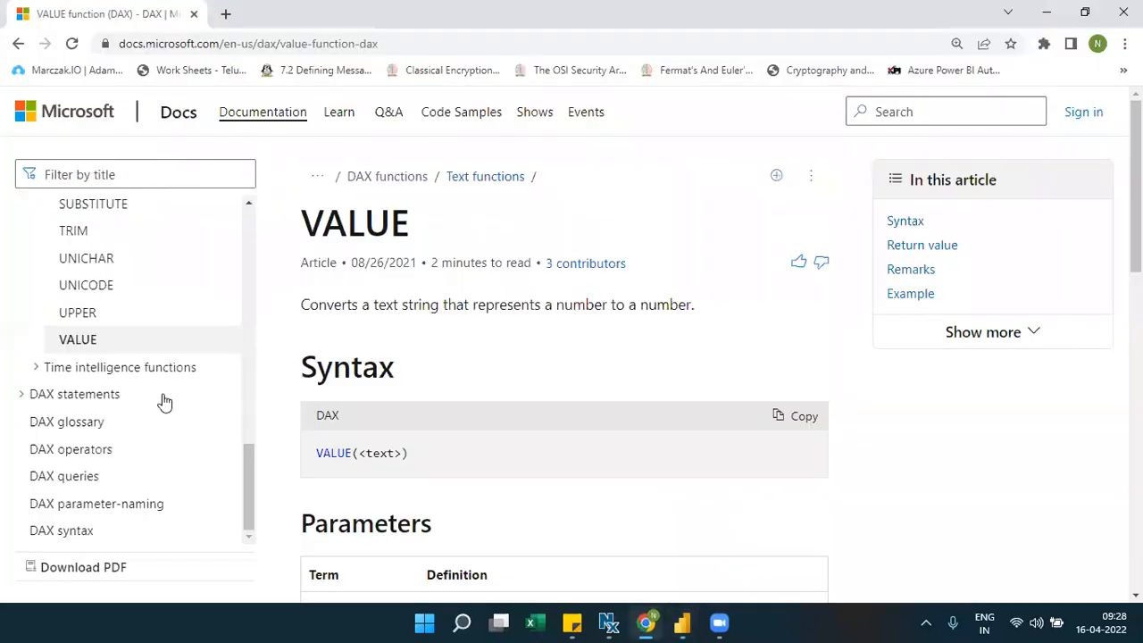
{"action": "left_click_drag", "start_coordinate": [248, 471], "coordinate": [229, 319]}
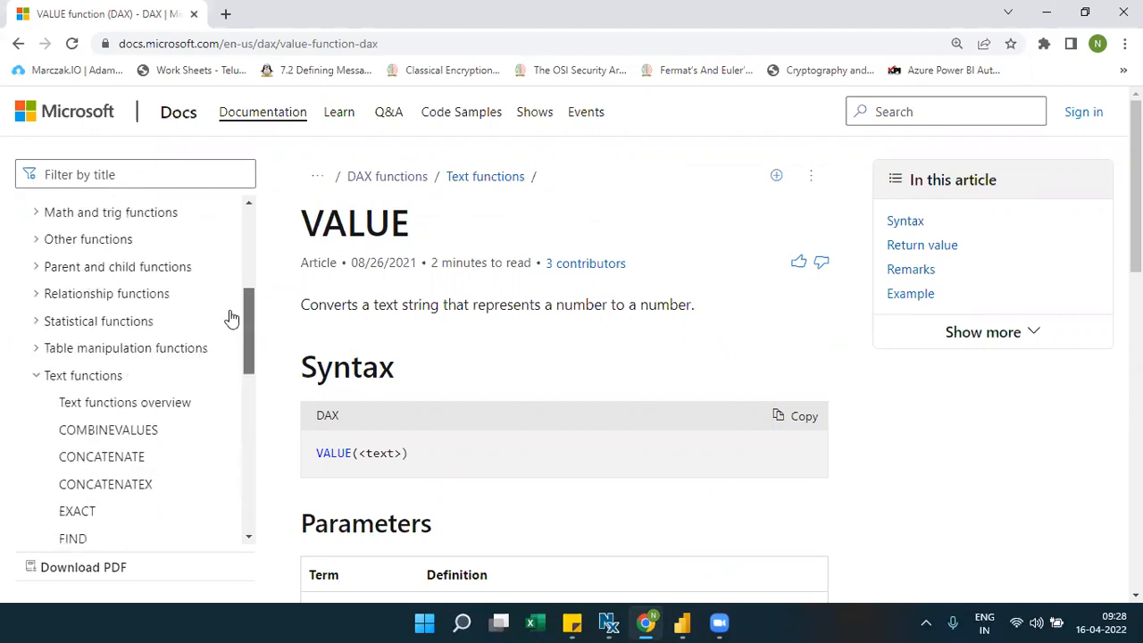
{"action": "left_click", "coordinate": [37, 373]}
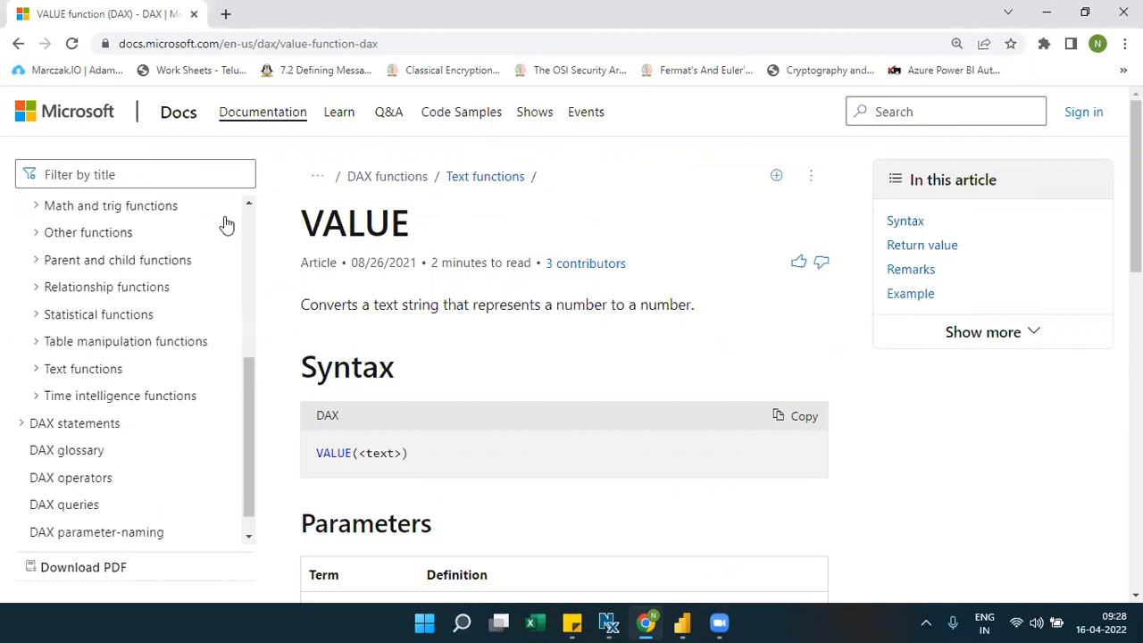
Expand the Date and time functions group in the documentation contents, look through its functions, and collapse it again.
{"action": "left_click", "coordinate": [250, 204]}
{"action": "scroll", "coordinate": [250, 205], "scroll_direction": "up", "scroll_amount": 3}
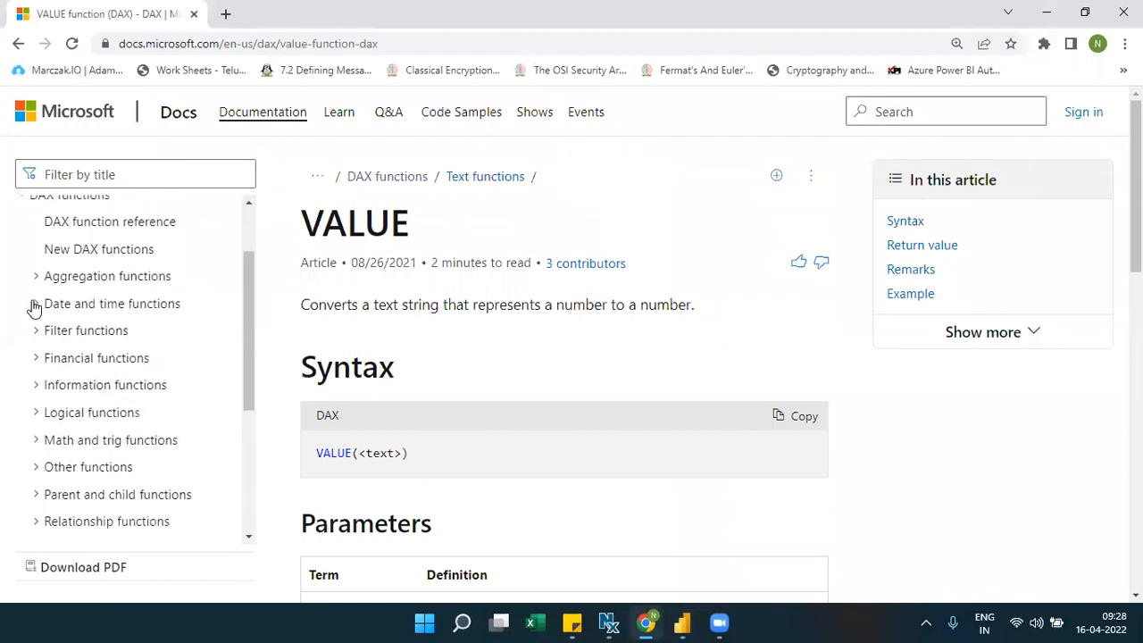
{"action": "left_click", "coordinate": [34, 308]}
{"action": "mouse_move", "coordinate": [243, 279]}
{"action": "left_mouse_down"}
{"action": "mouse_move", "coordinate": [243, 434]}
{"action": "mouse_move", "coordinate": [241, 295]}
{"action": "left_mouse_up"}
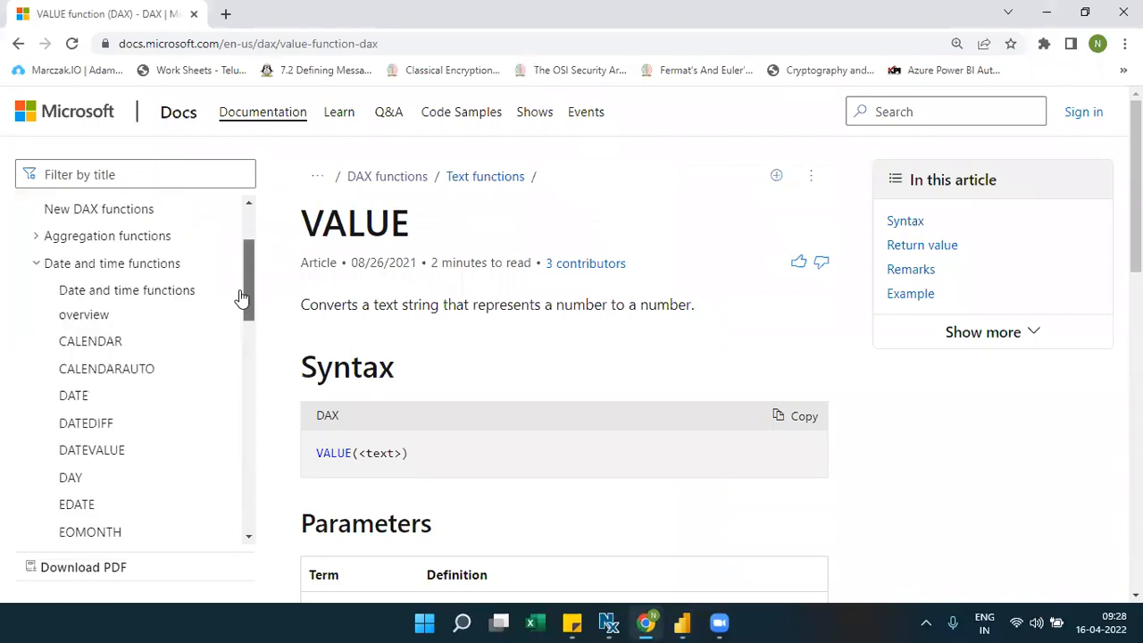
{"action": "left_click", "coordinate": [35, 267]}
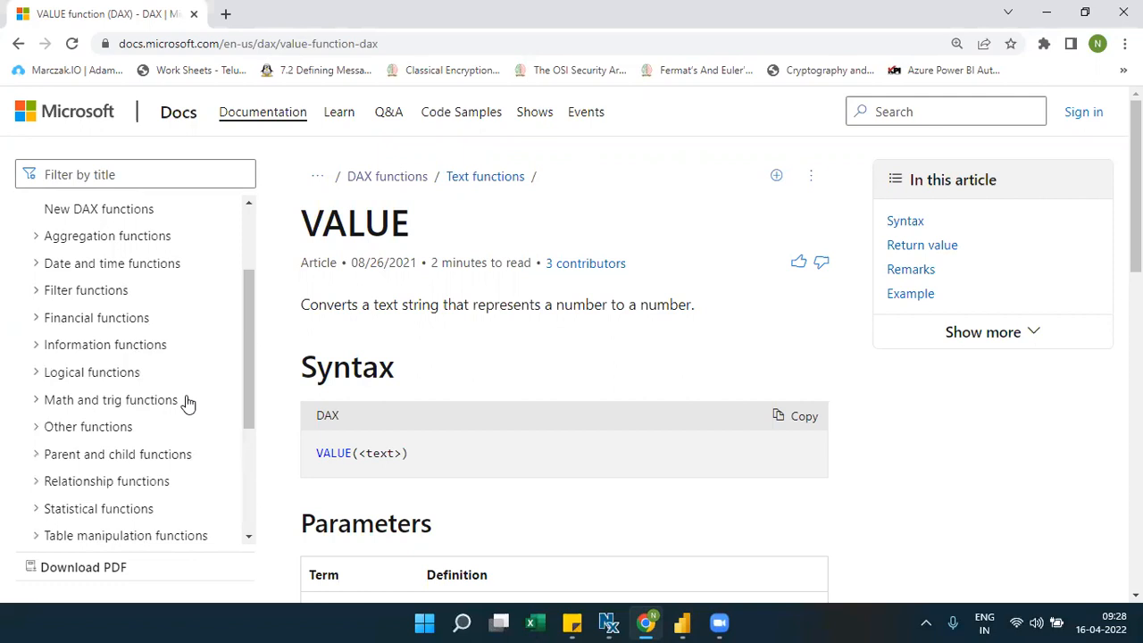
Expand the Date and time functions group again in the documentation contents and look through the functions it lists.
{"action": "left_click", "coordinate": [38, 266]}
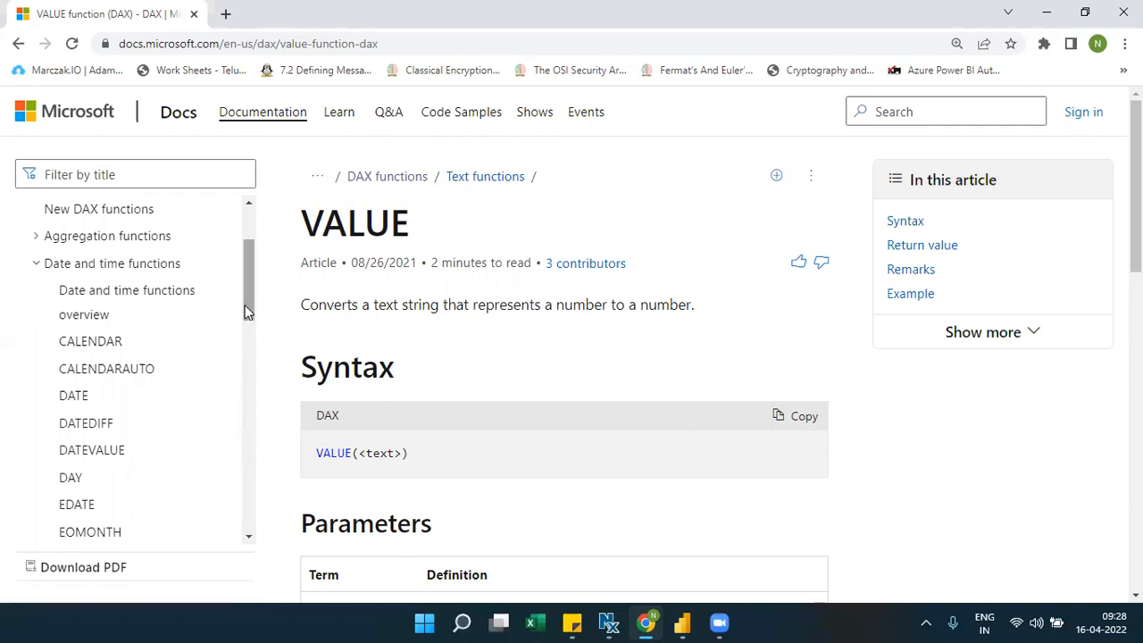
{"action": "left_click_drag", "start_coordinate": [248, 312], "coordinate": [249, 328]}
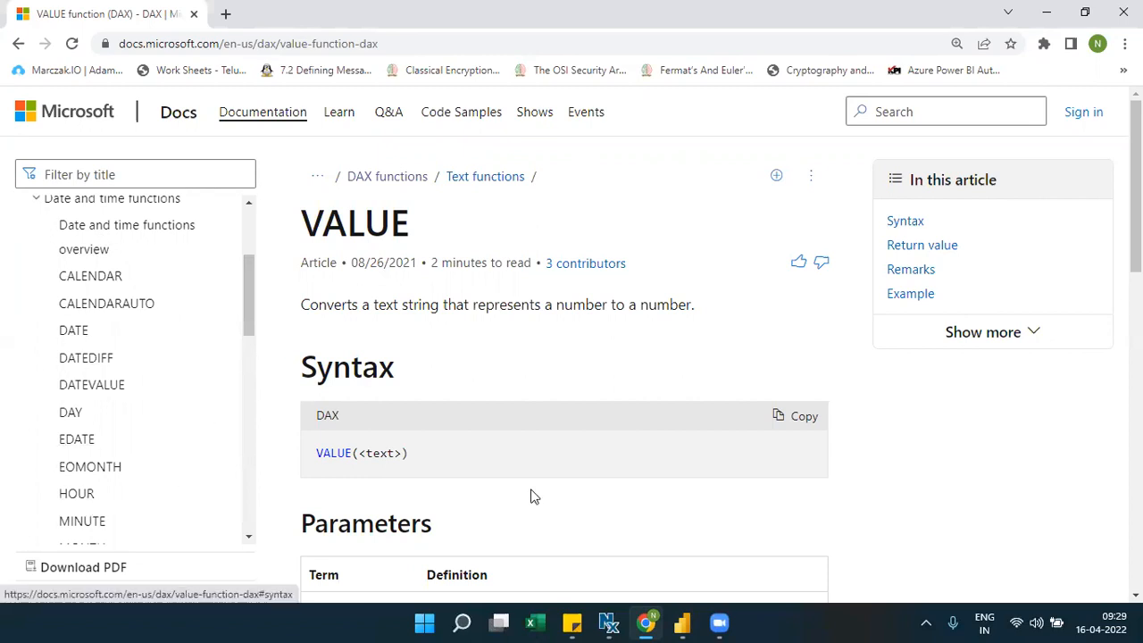
Switch to Power BI Desktop and remove every field except CustomerName and OrderDate from the table visual.
{"action": "left_click", "coordinate": [680, 622]}
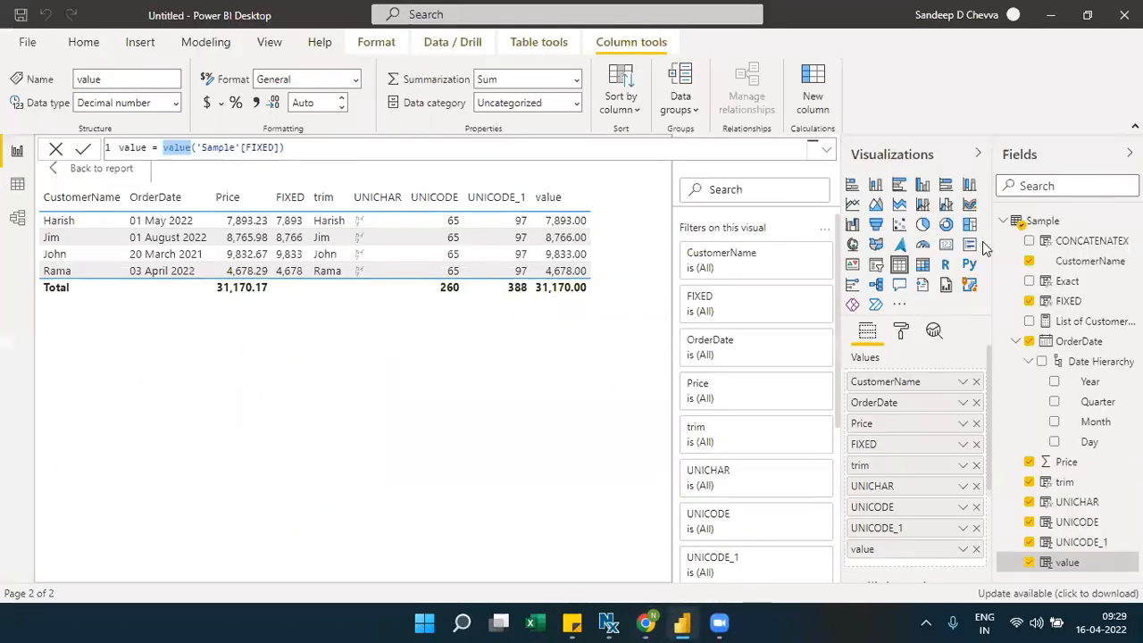
{"action": "left_click", "coordinate": [1004, 224]}
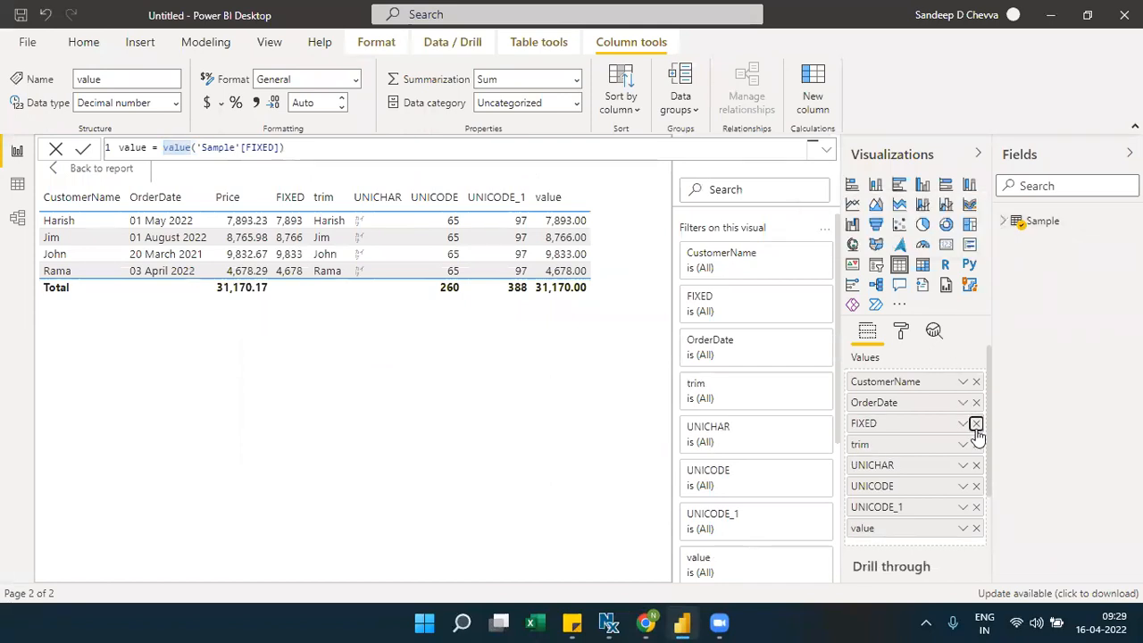
{"action": "left_click", "coordinate": [977, 424]}
{"action": "left_click", "coordinate": [977, 424]}
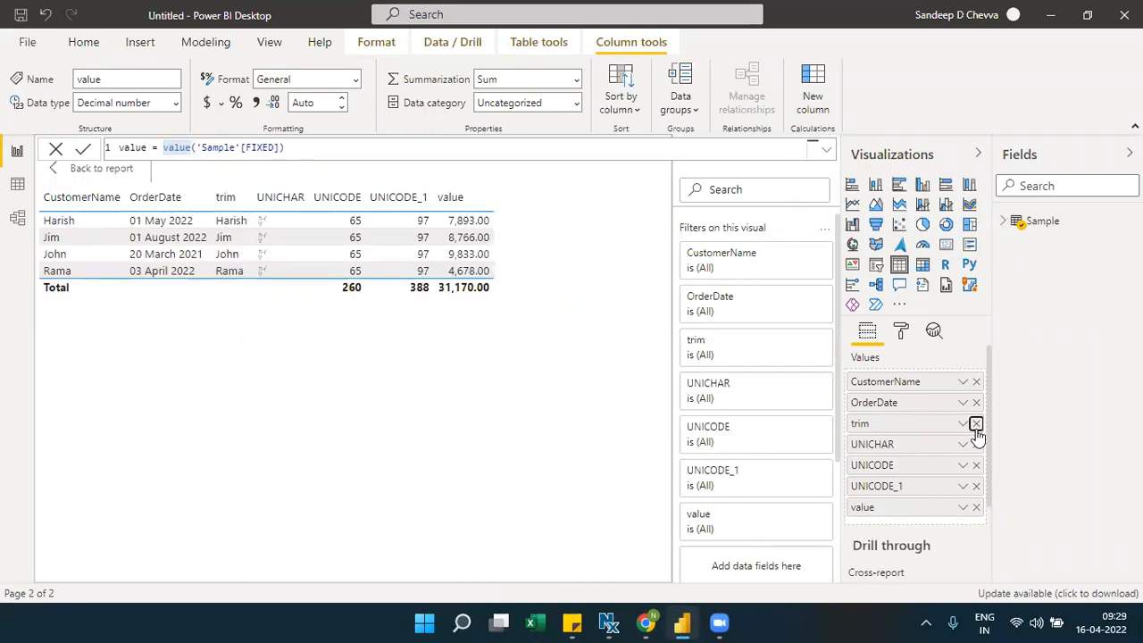
{"action": "left_click", "coordinate": [976, 424]}
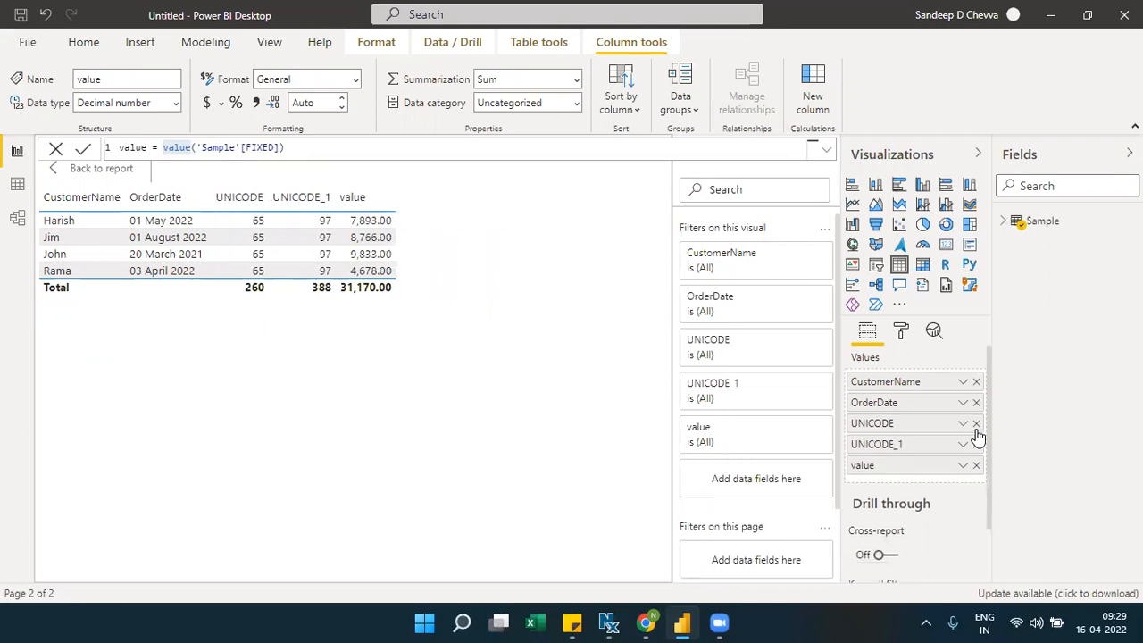
{"action": "left_click", "coordinate": [976, 424]}
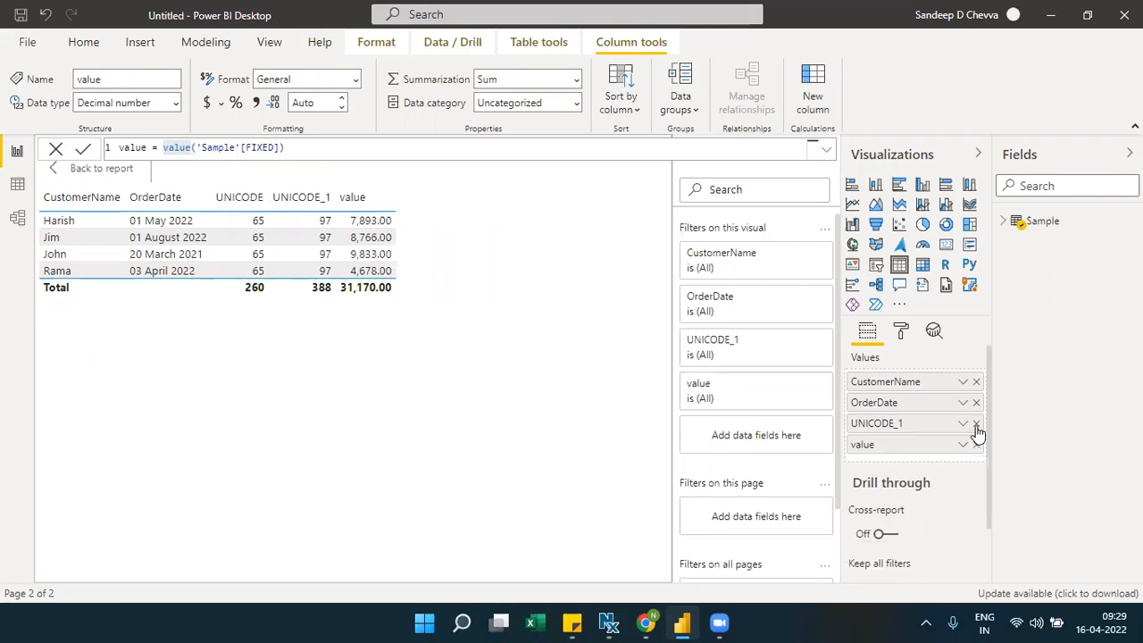
{"action": "left_click", "coordinate": [977, 425]}
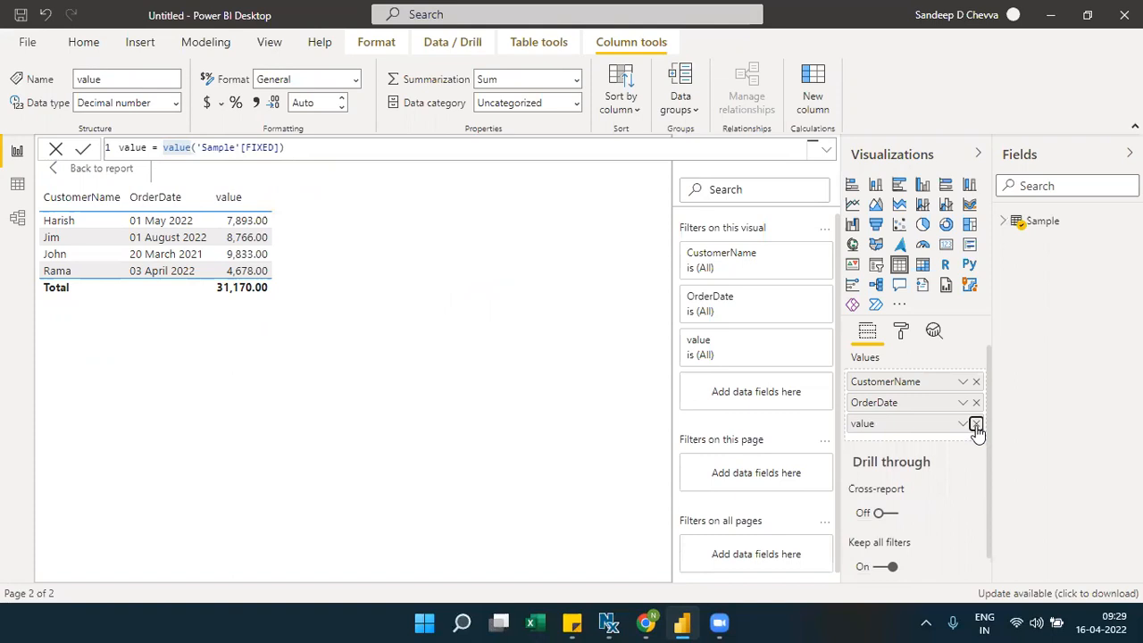
{"action": "left_click", "coordinate": [976, 424]}
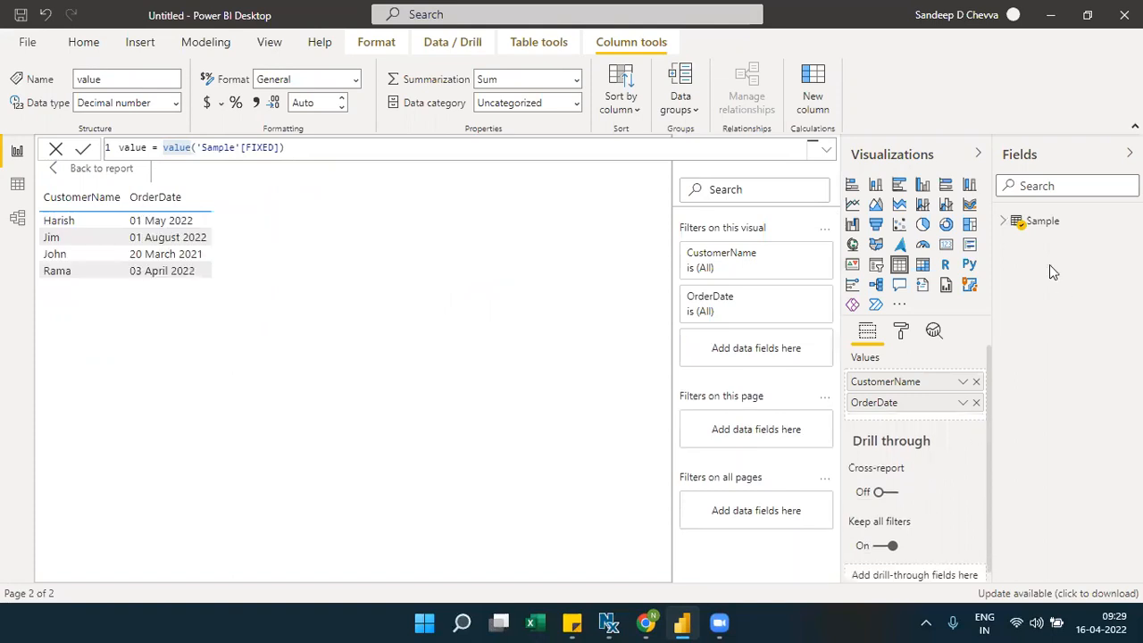
Create a calculated column in the Sample table with the expression YEAR('Sample'[OrderDate]).
{"action": "left_click", "coordinate": [1004, 222]}
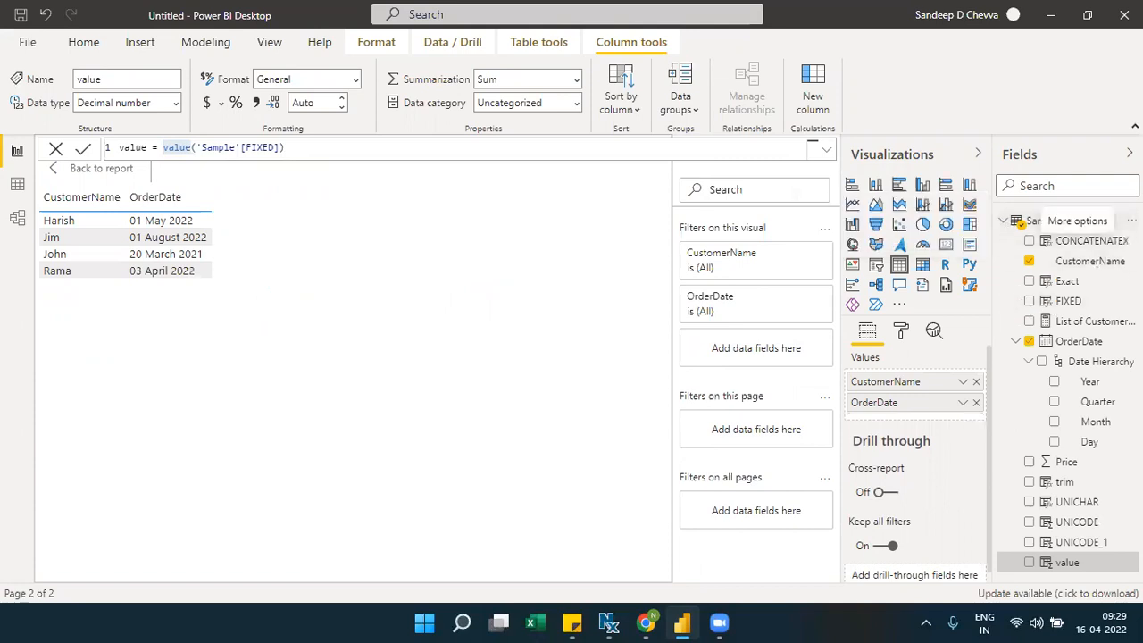
{"action": "left_click", "coordinate": [1132, 220]}
{"action": "left_click", "coordinate": [1015, 255]}
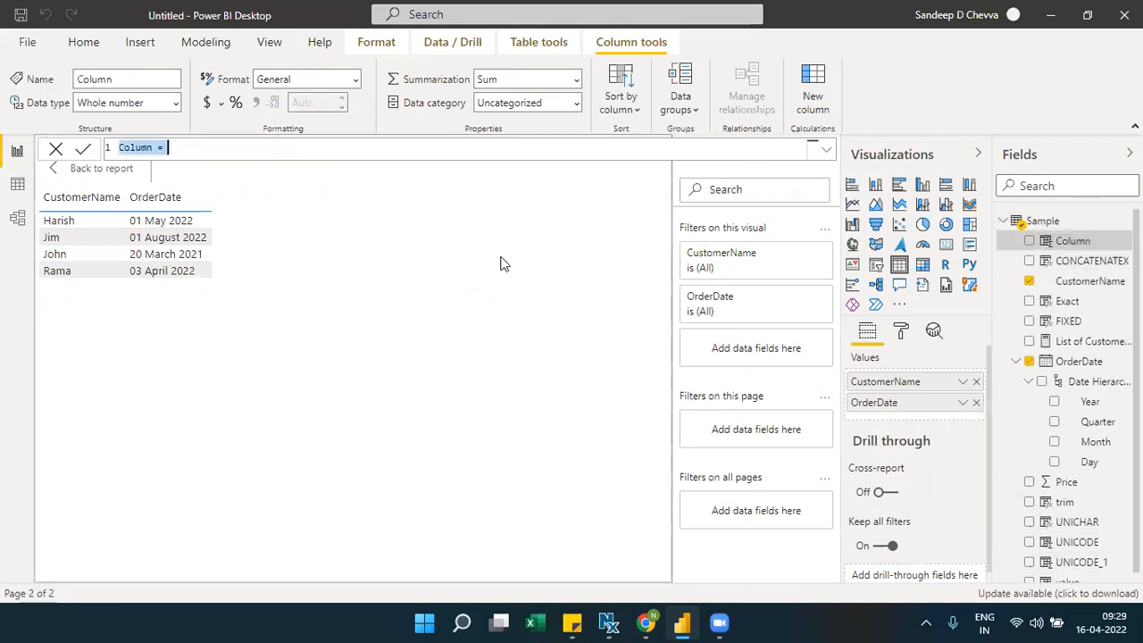
{"action": "left_click", "coordinate": [202, 154]}
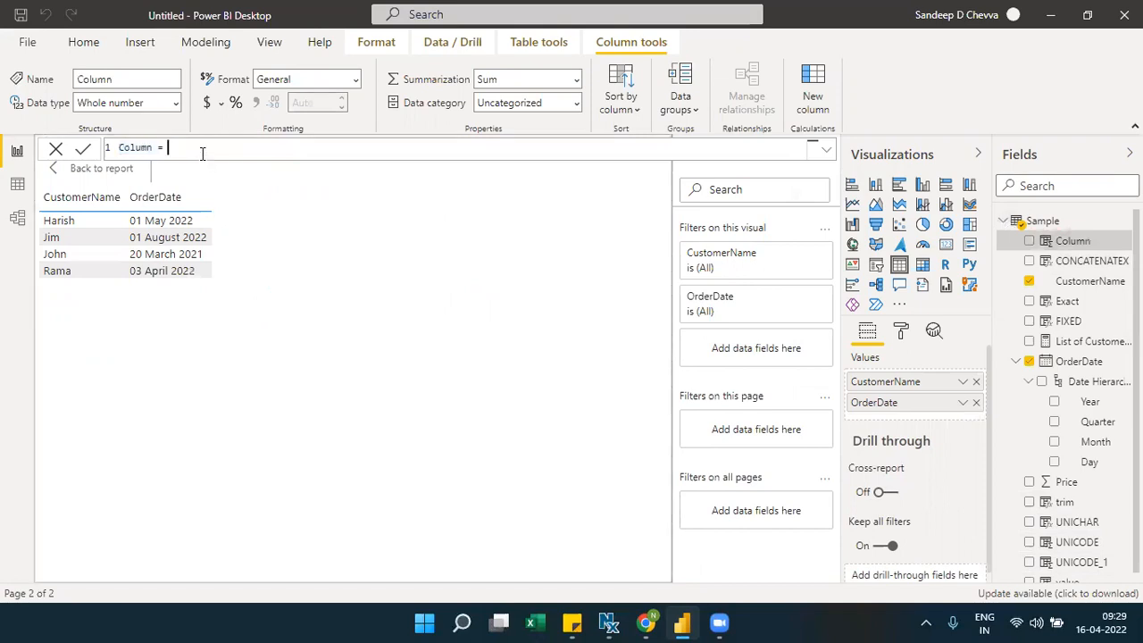
{"action": "type", "text": "Yrea"}
{"action": "key", "text": "BackSpace"}
{"action": "key", "text": "BackSpace"}
{"action": "key", "text": "BackSpace"}
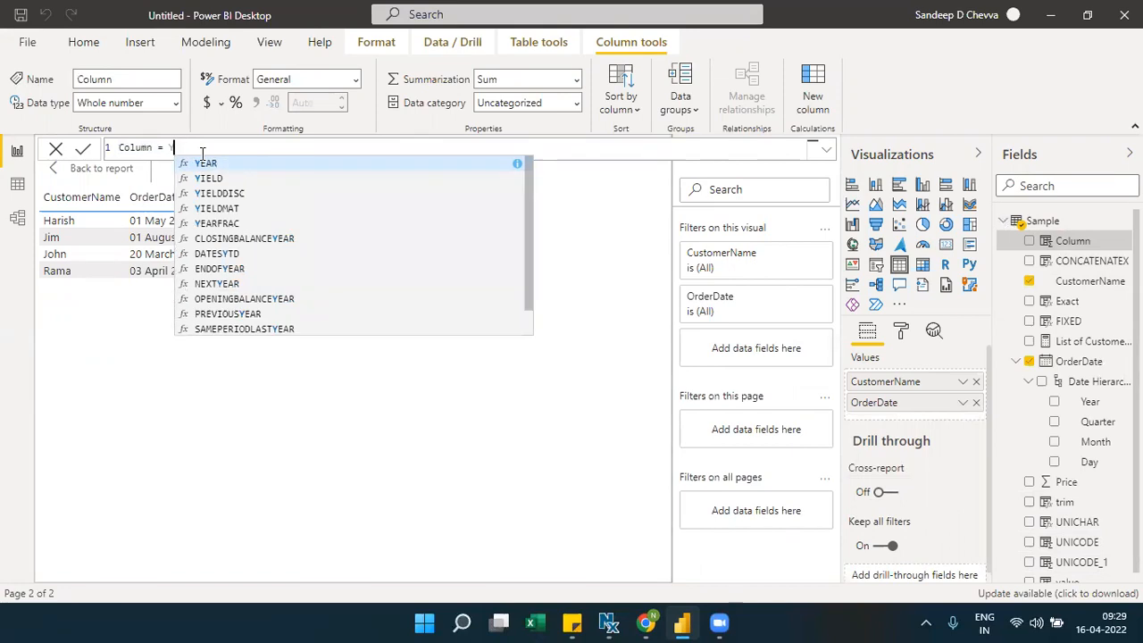
{"action": "type", "text": "e"}
{"action": "key", "text": "BackSpace"}
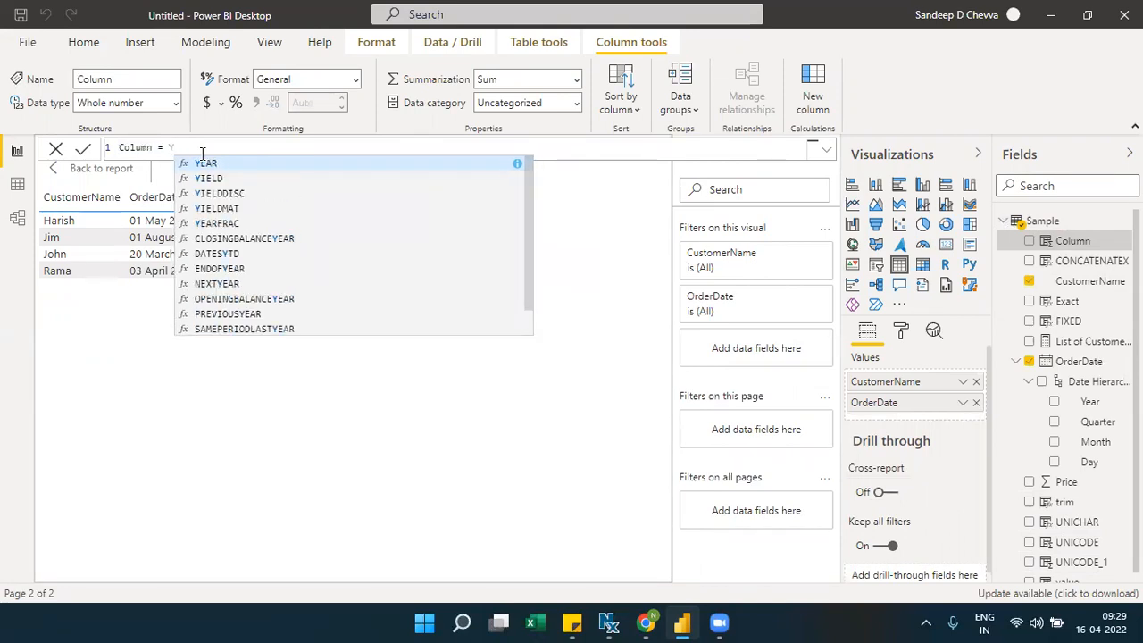
{"action": "key", "text": "Tab"}
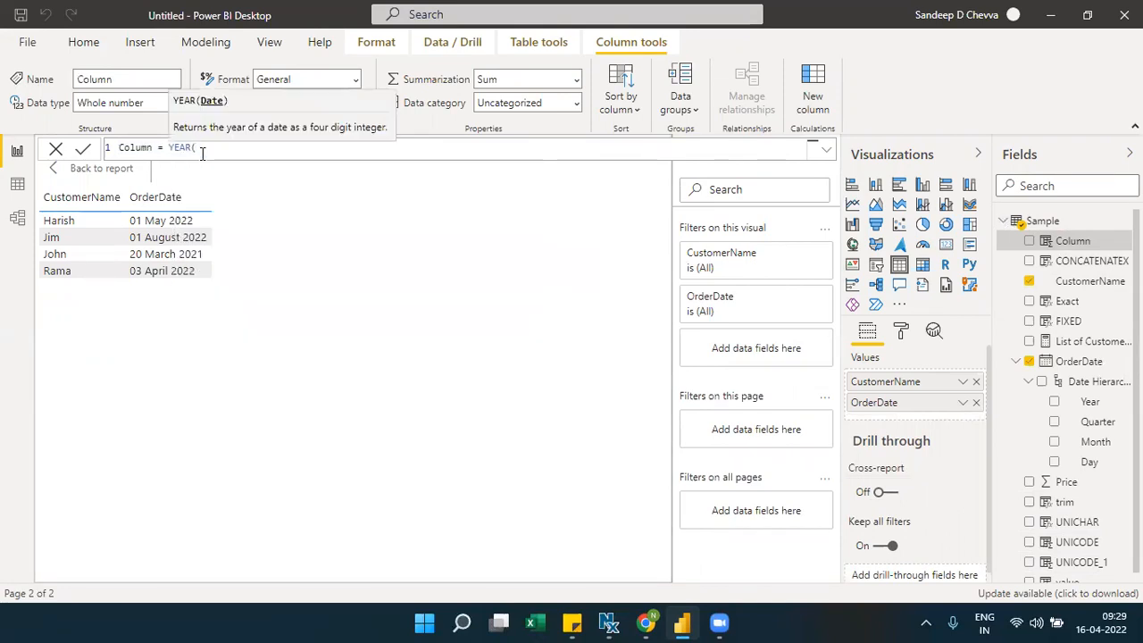
{"action": "type", "text": "'Sample'[OrderDate]"}
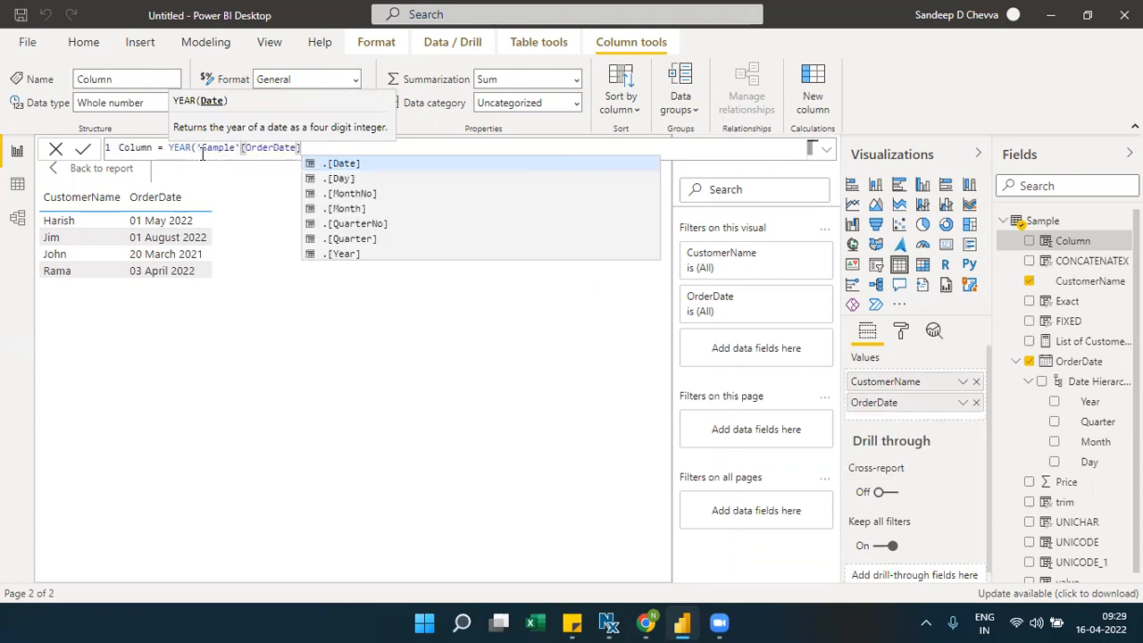
{"action": "type", "text": ")"}
Name the new calculated column YEAR and commit its formula.
{"action": "left_click", "coordinate": [182, 148]}
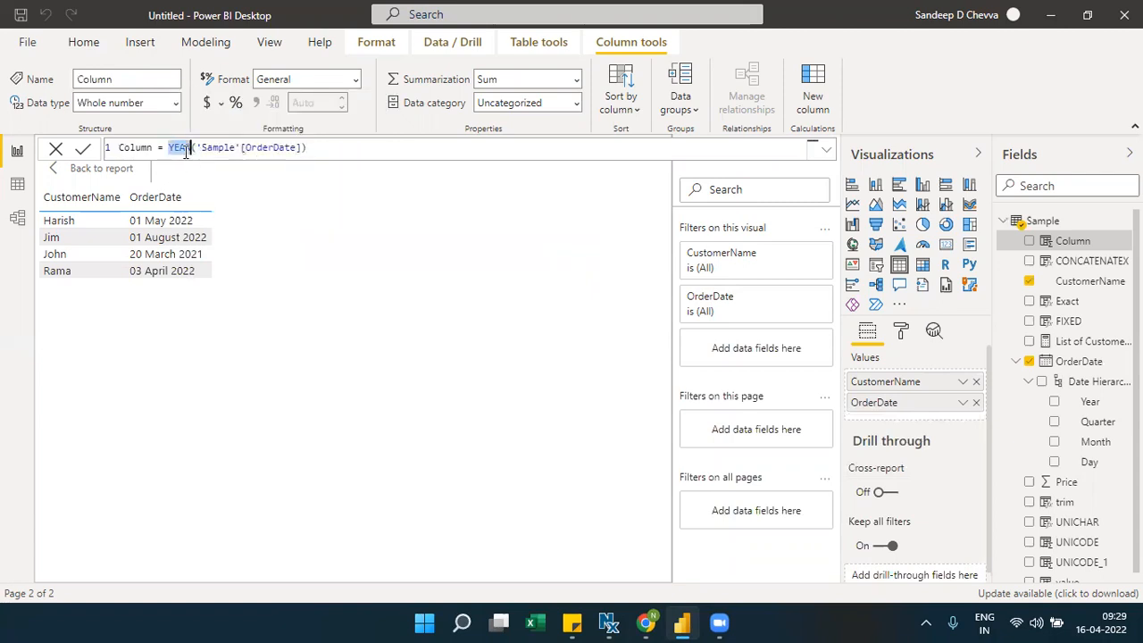
{"action": "double_click", "coordinate": [132, 148]}
{"action": "type", "text": "YEAR"}
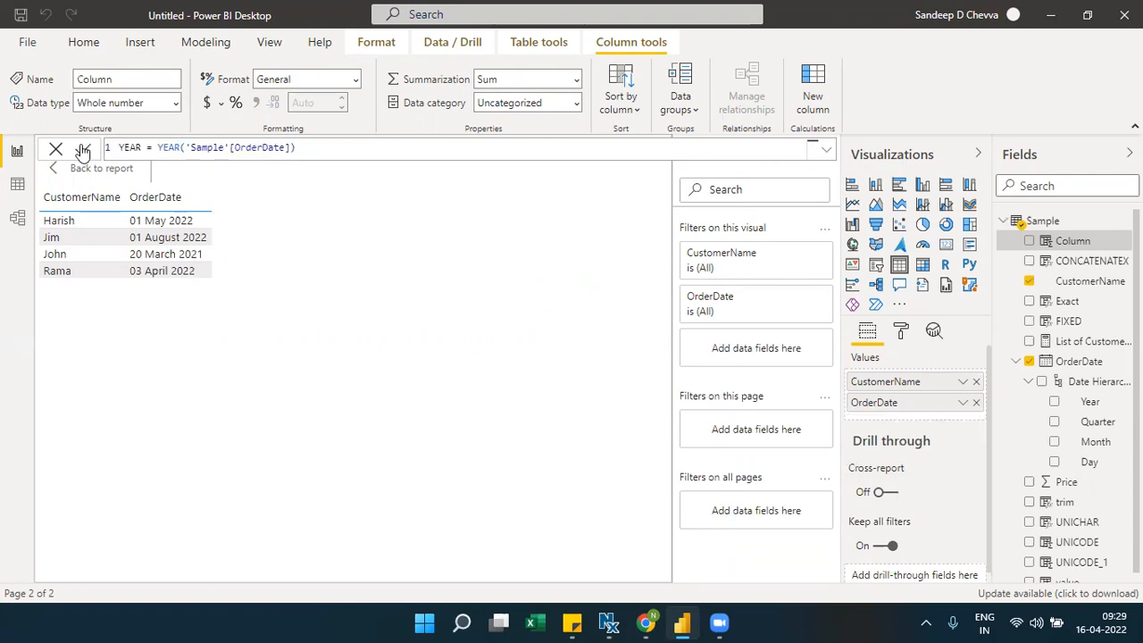
{"action": "left_click", "coordinate": [83, 150]}
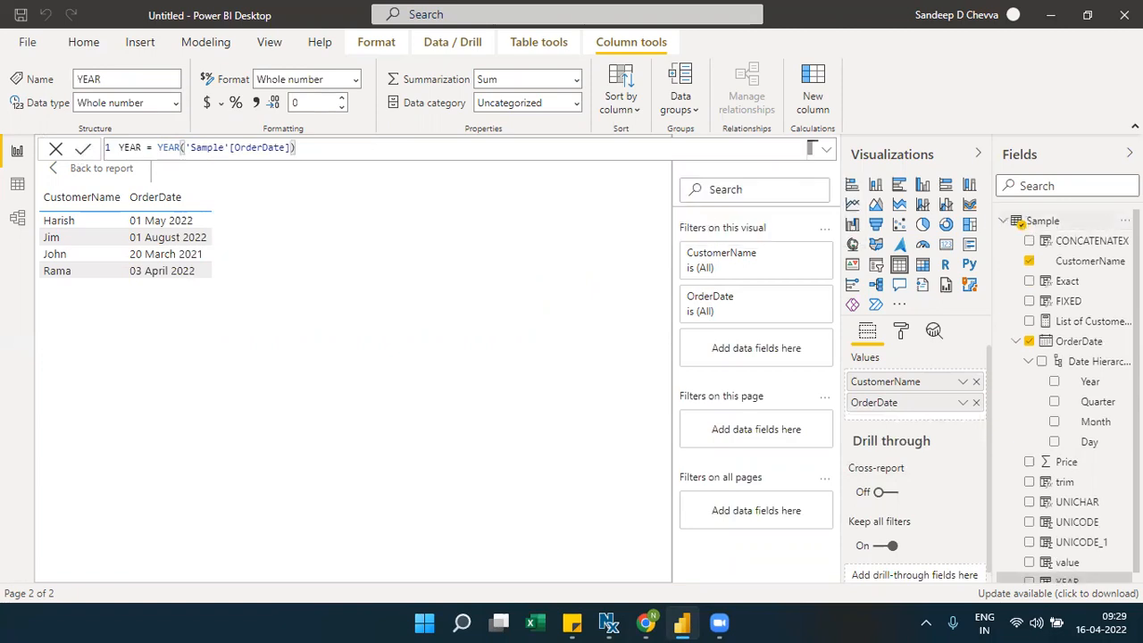
Add a calculated column to the Sample table with the formula Month = Month('Sample'[OrderDate]) and commit it.
{"action": "left_click", "coordinate": [1125, 221]}
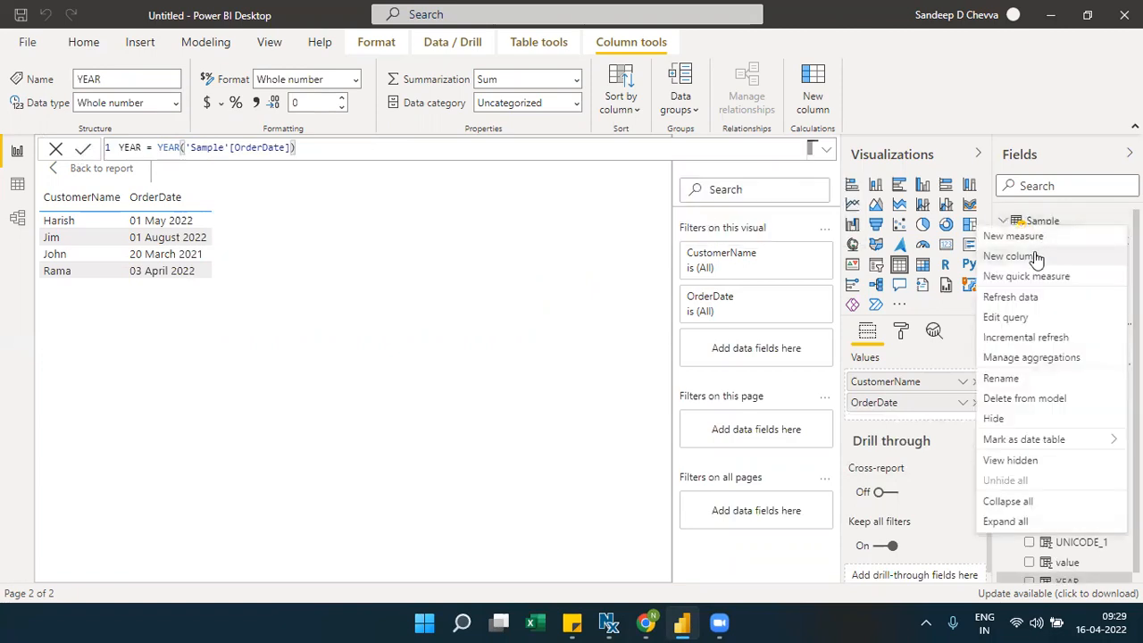
{"action": "left_click", "coordinate": [1036, 258]}
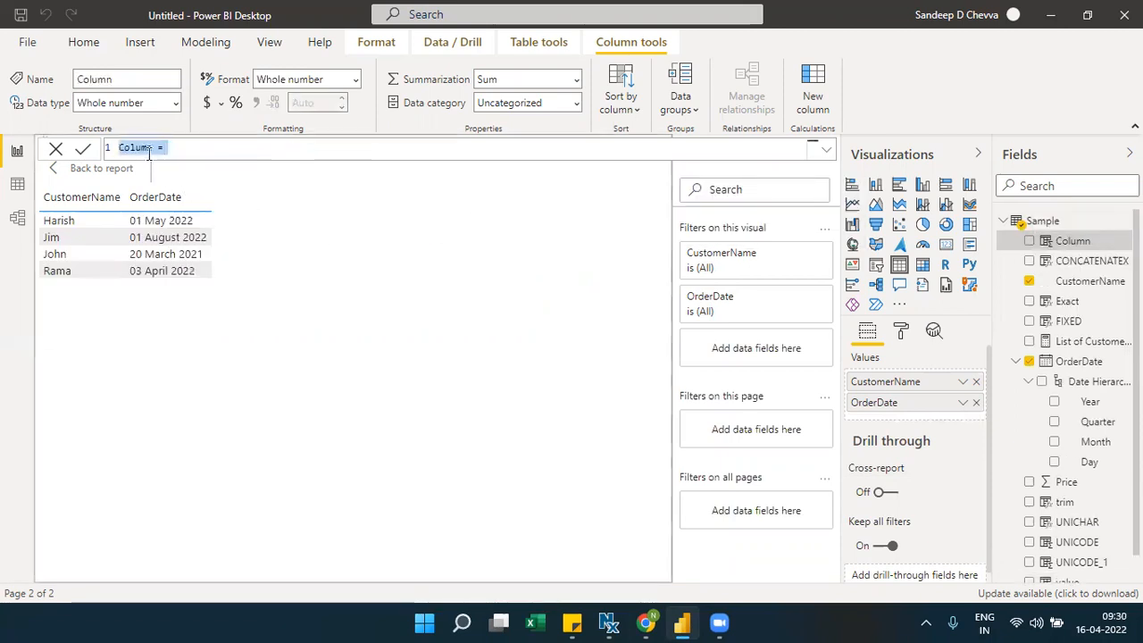
{"action": "type", "text": "Month = "}
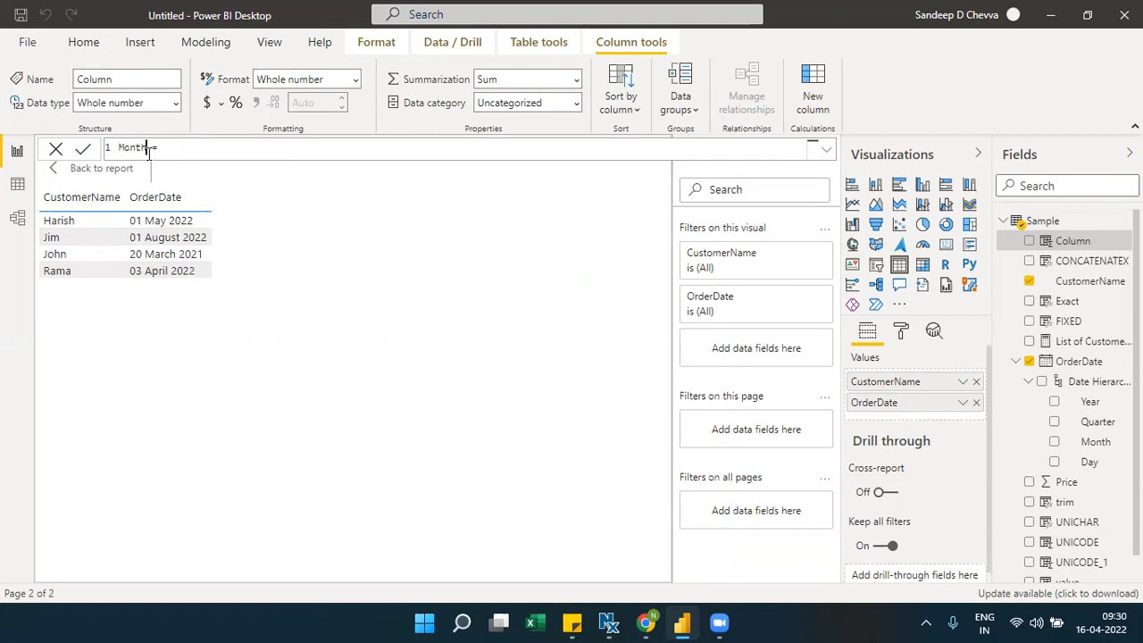
{"action": "type", "text": "Month"}
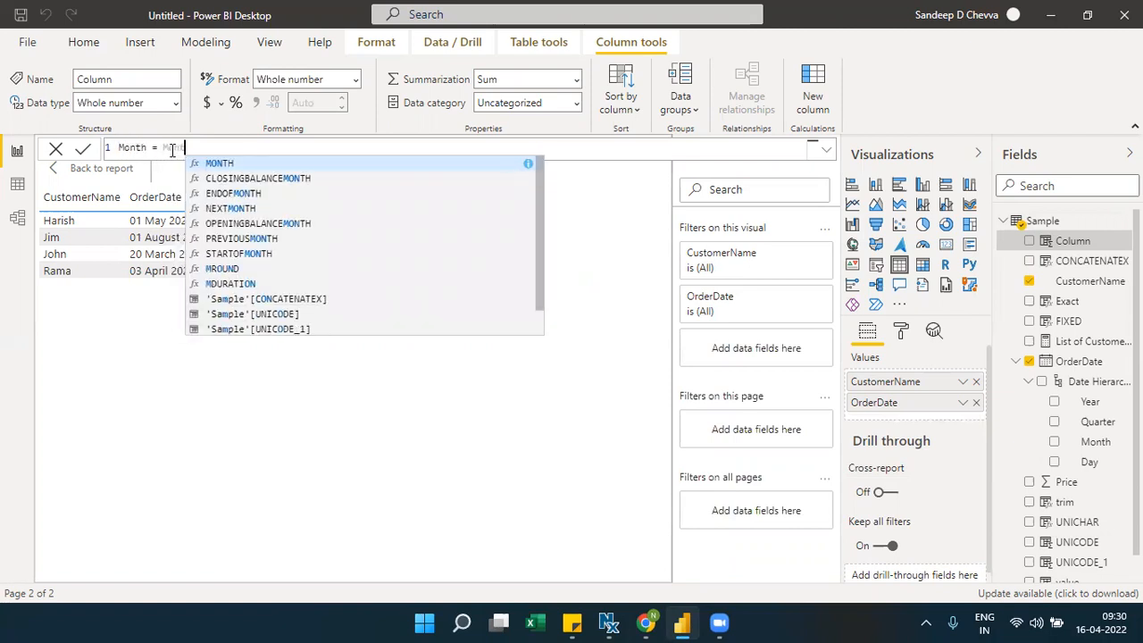
{"action": "type", "text": "(orde"}
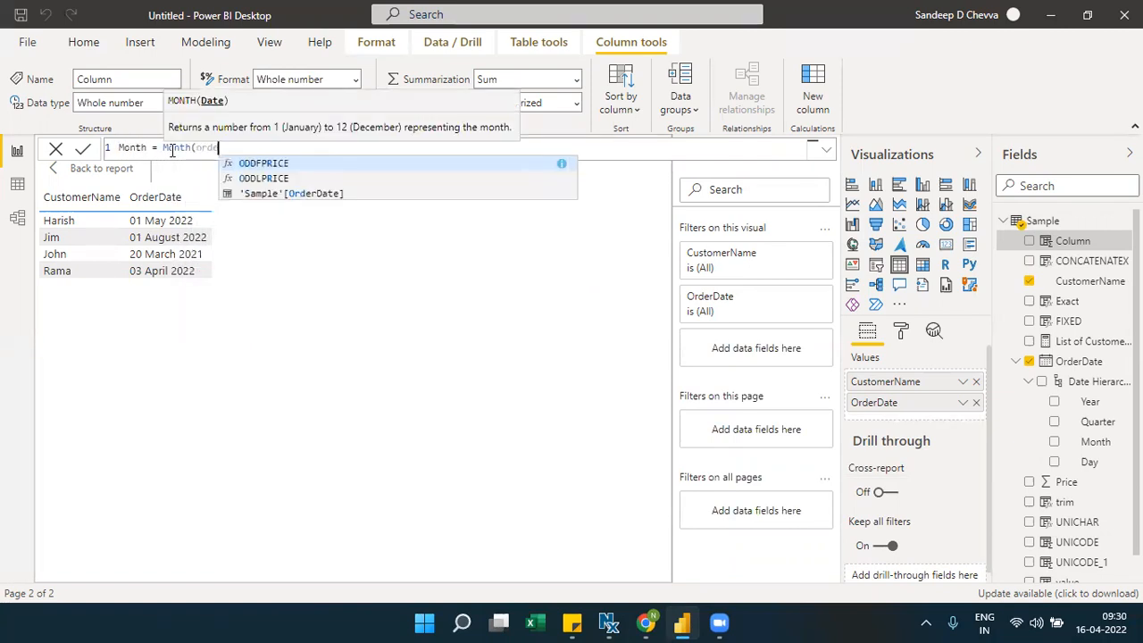
{"action": "key", "text": "Up"}
{"action": "key", "text": "Tab"}
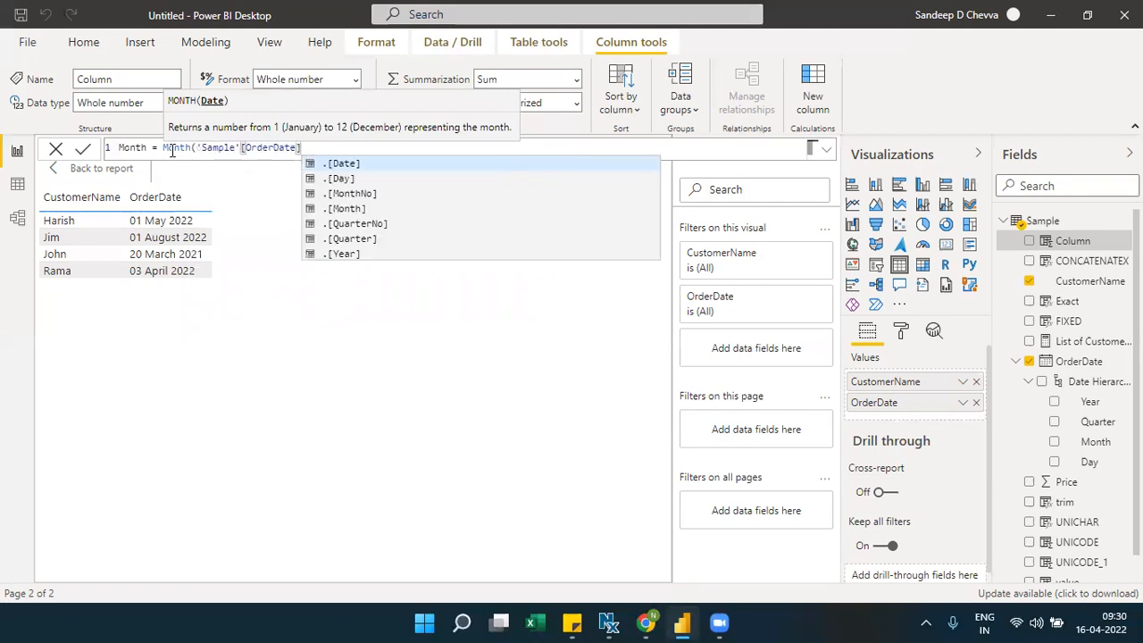
{"action": "type", "text": ")"}
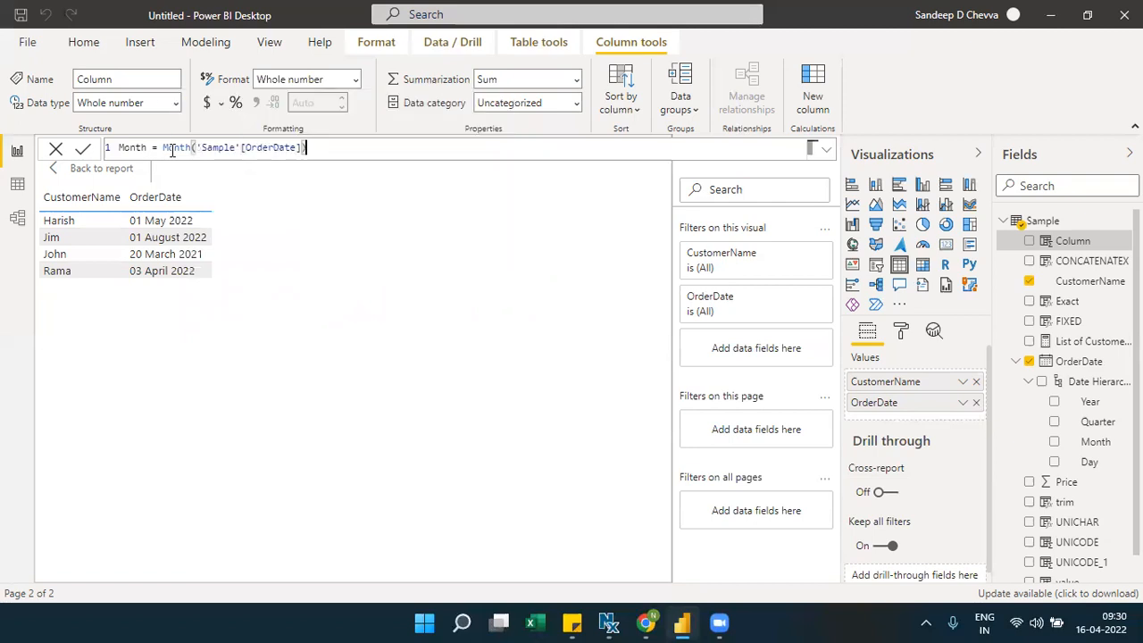
{"action": "left_click", "coordinate": [86, 149]}
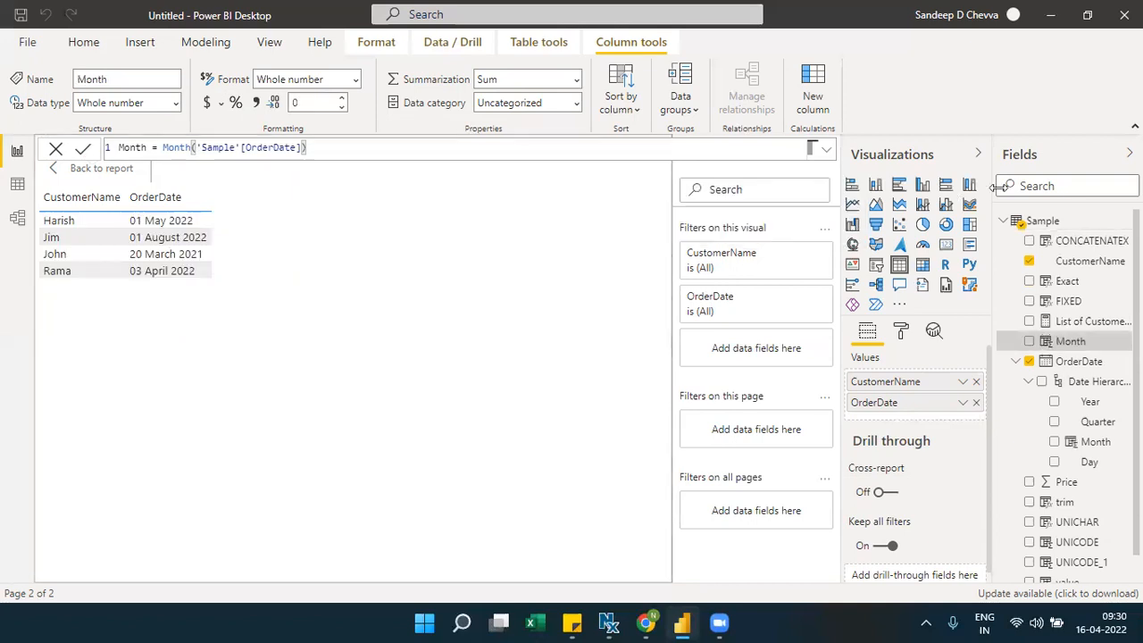
Add a calculated column to the Sample table with the formula day = day('Sample'[OrderDate]) and commit it.
{"action": "left_click", "coordinate": [1122, 221]}
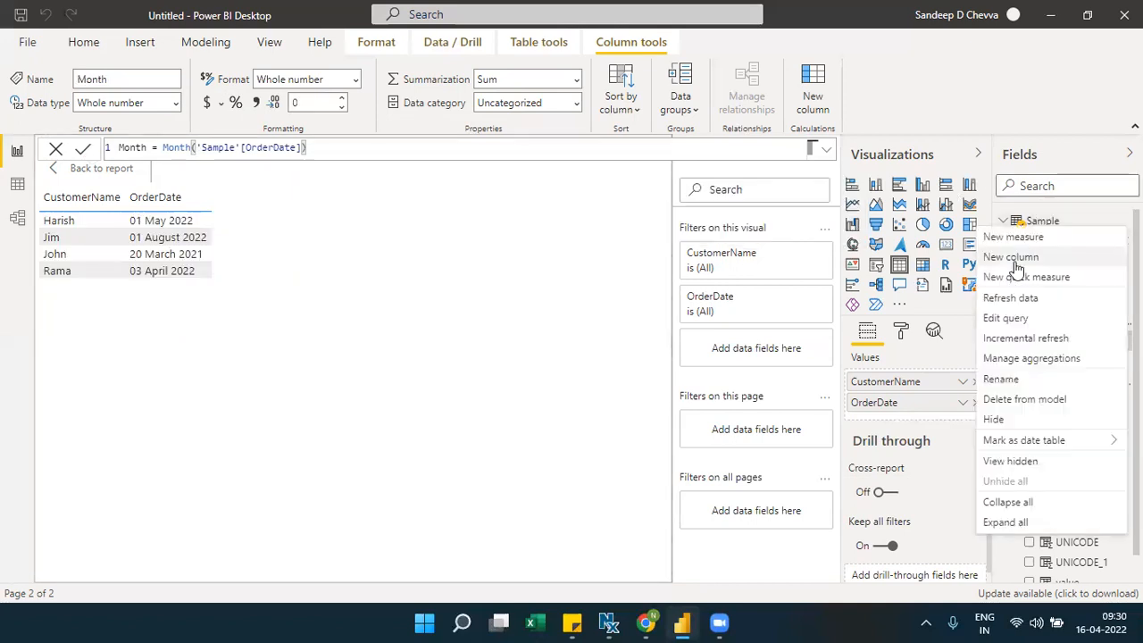
{"action": "left_click", "coordinate": [1014, 258]}
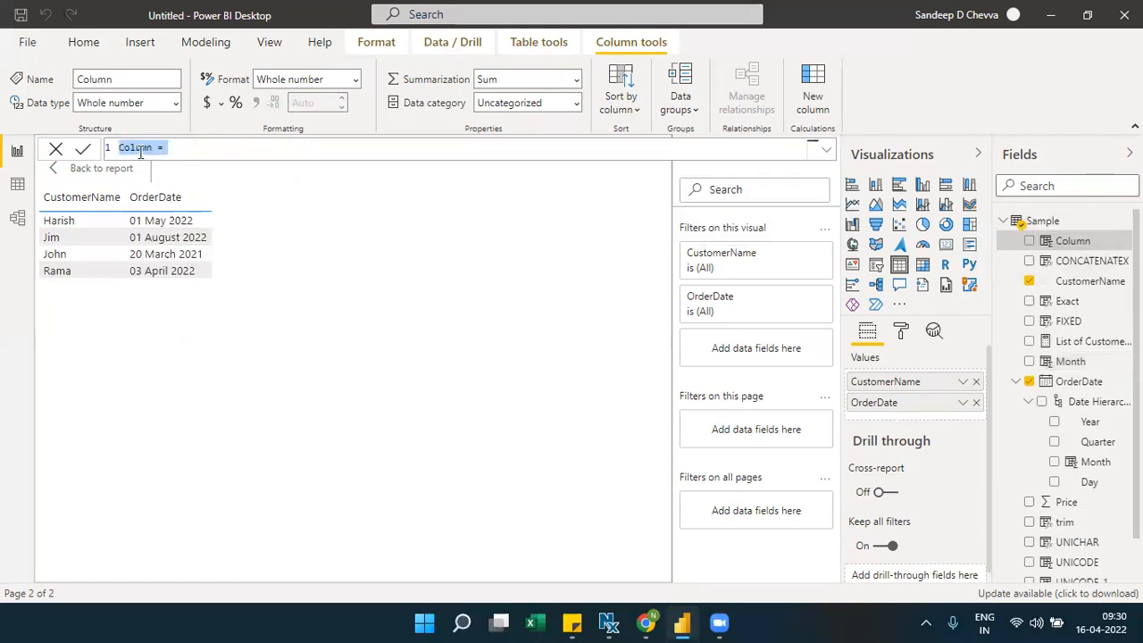
{"action": "double_click", "coordinate": [146, 146]}
{"action": "type", "text": "day"}
{"action": "left_click", "coordinate": [201, 147]}
{"action": "type", "text": "day"}
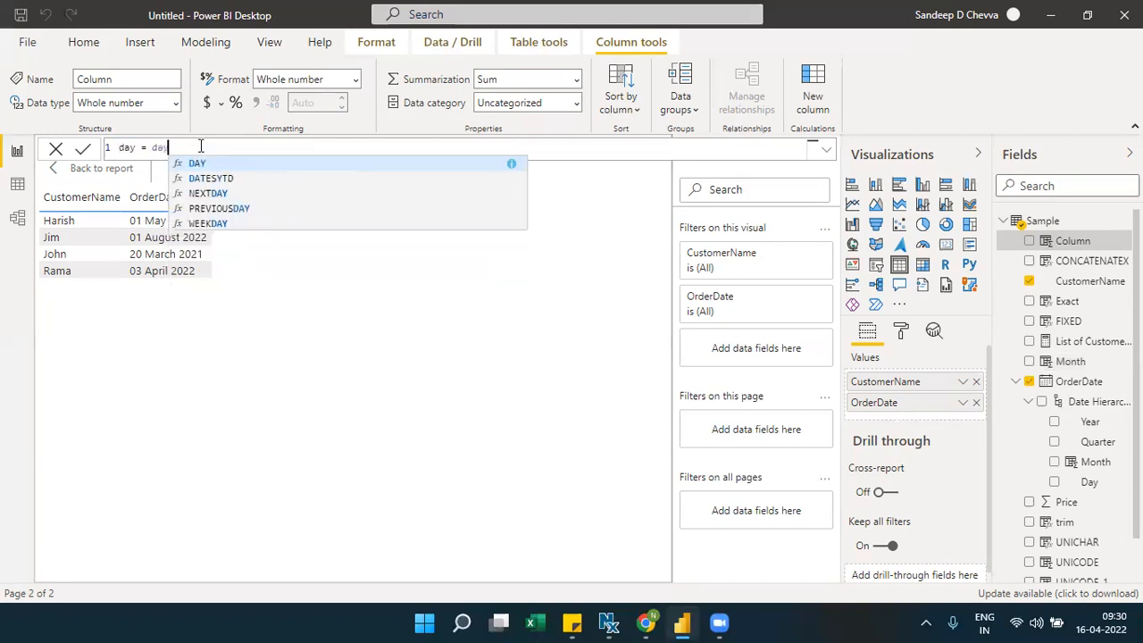
{"action": "type", "text": "(order"}
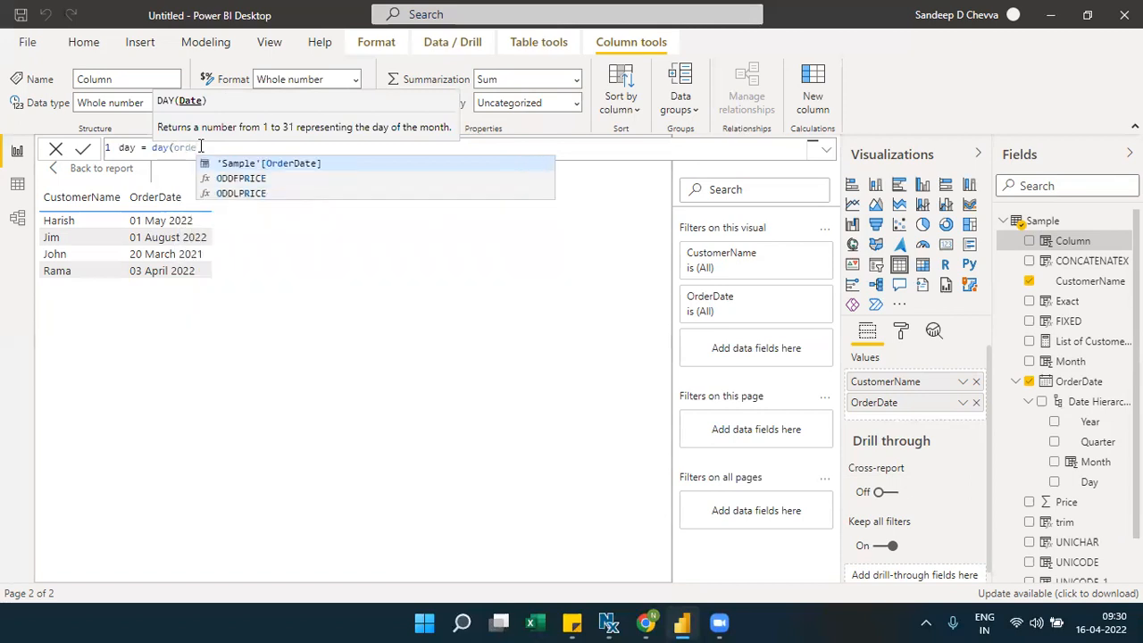
{"action": "key", "text": "Tab"}
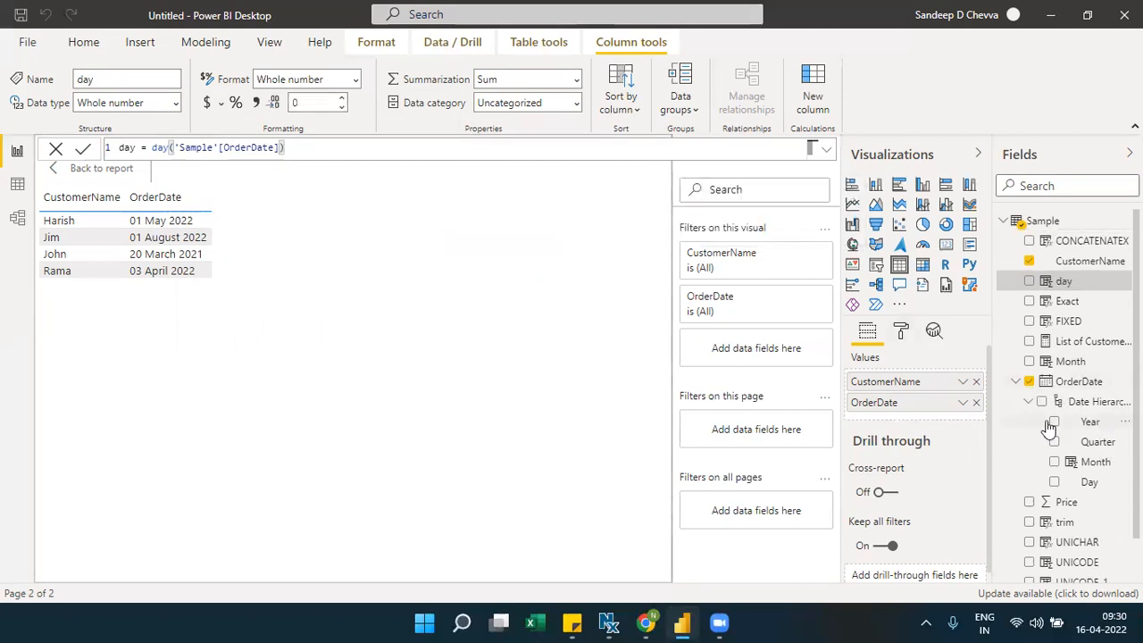
Collapse the OrderDate hierarchy and add the YEAR, Month and day columns to the table visual after OrderDate.
{"action": "left_click", "coordinate": [1017, 383]}
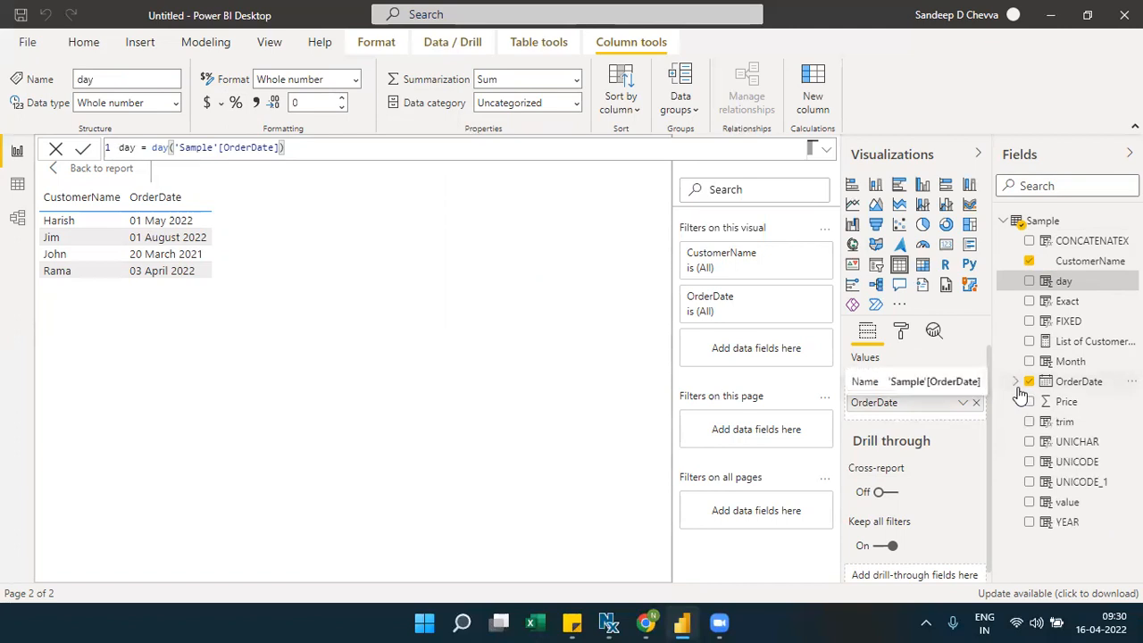
{"action": "left_click_drag", "start_coordinate": [1075, 527], "coordinate": [931, 416]}
{"action": "left_click_drag", "start_coordinate": [1046, 363], "coordinate": [908, 436]}
{"action": "left_click_drag", "start_coordinate": [1065, 281], "coordinate": [941, 458]}
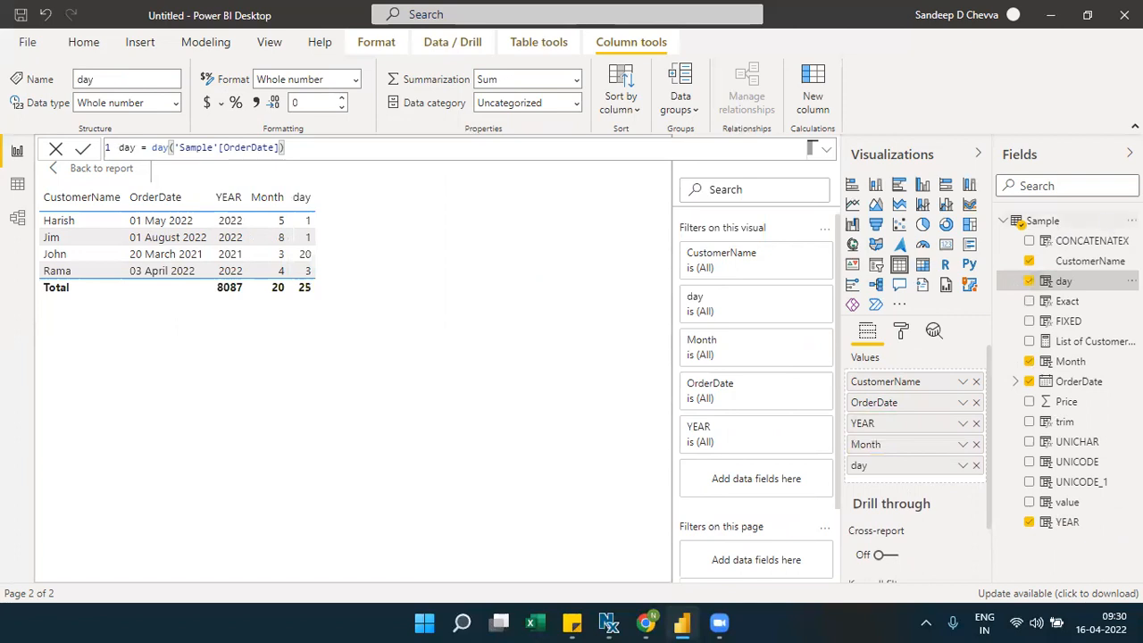
Add a calculated column to the Sample table with the formula EOMONTH('Sample'[OrderDate],0).
{"action": "right_click", "coordinate": [1028, 221]}
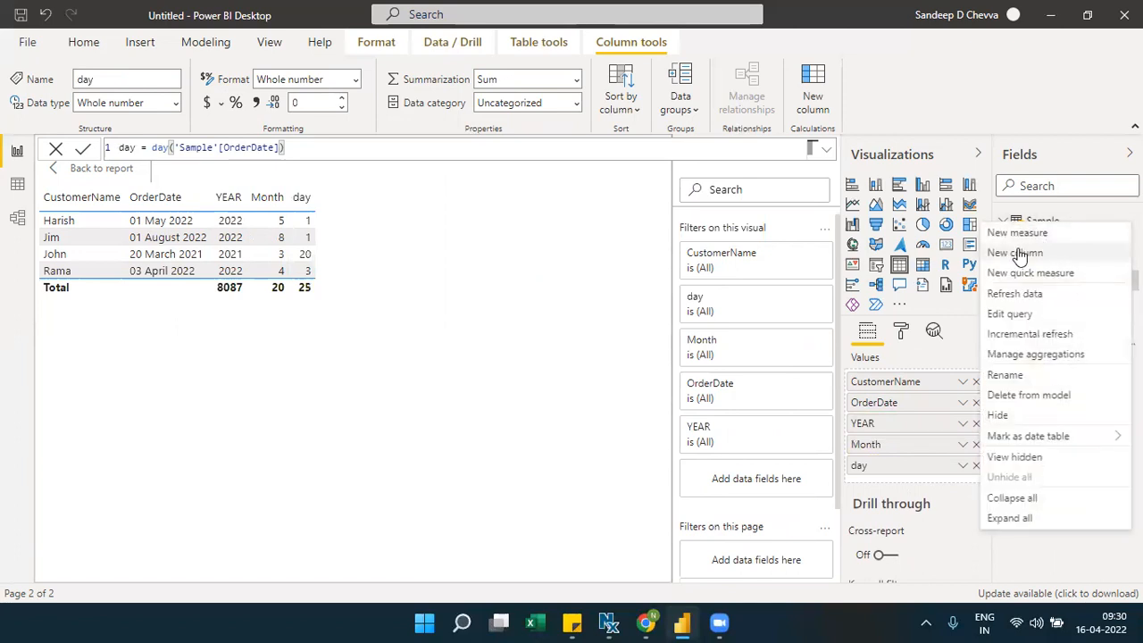
{"action": "left_click", "coordinate": [1016, 253]}
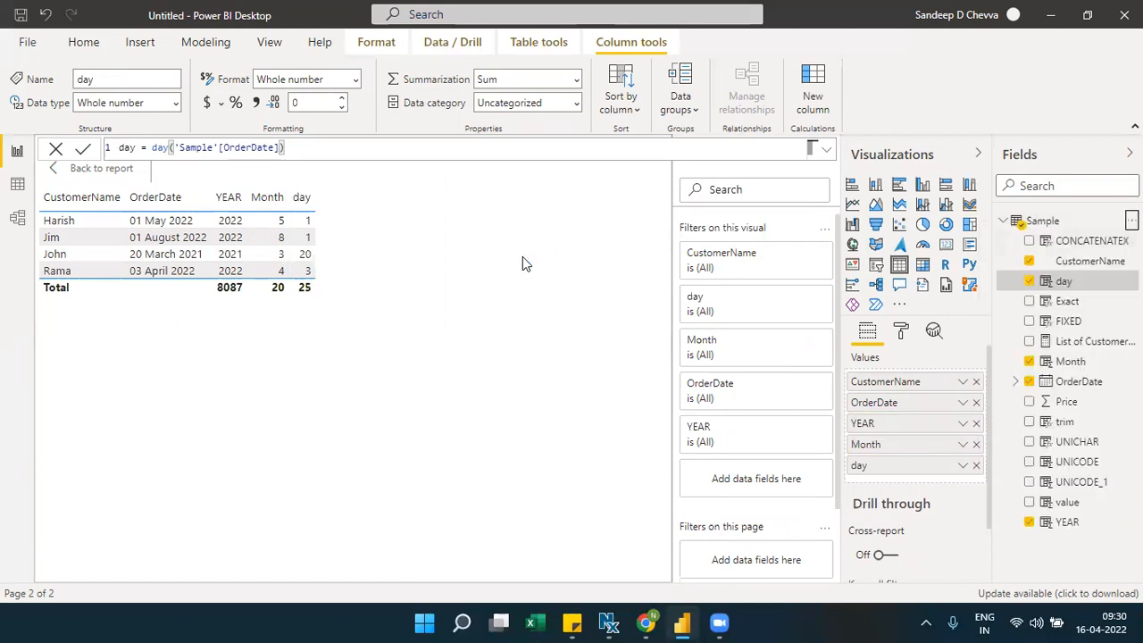
{"action": "left_click", "coordinate": [248, 153]}
{"action": "type", "text": "EOMONTH("}
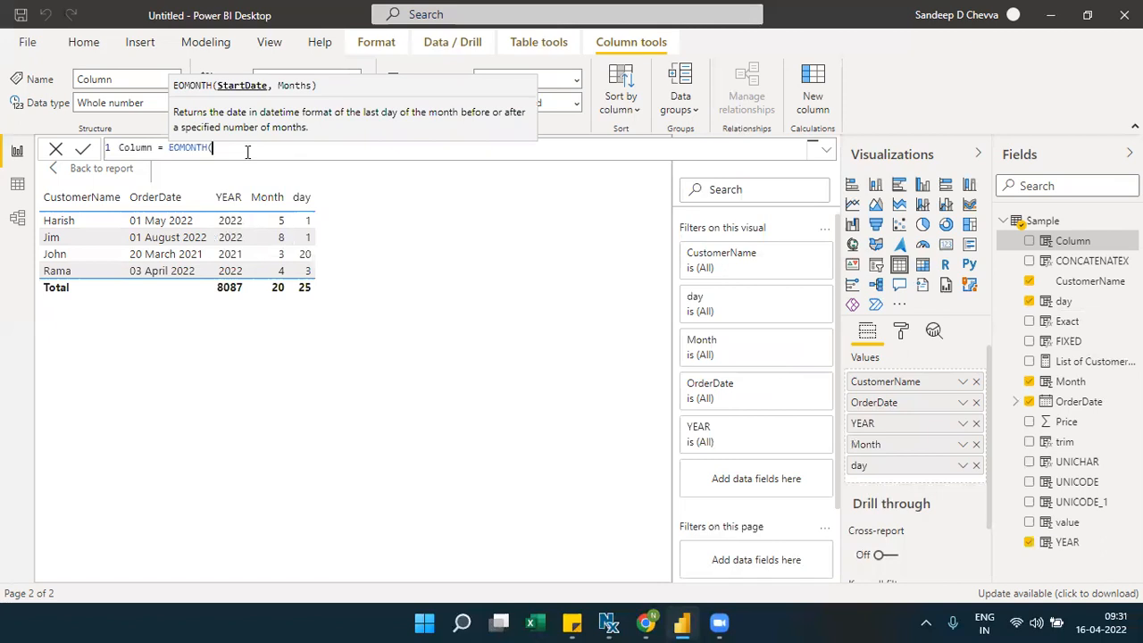
{"action": "type", "text": "orde"}
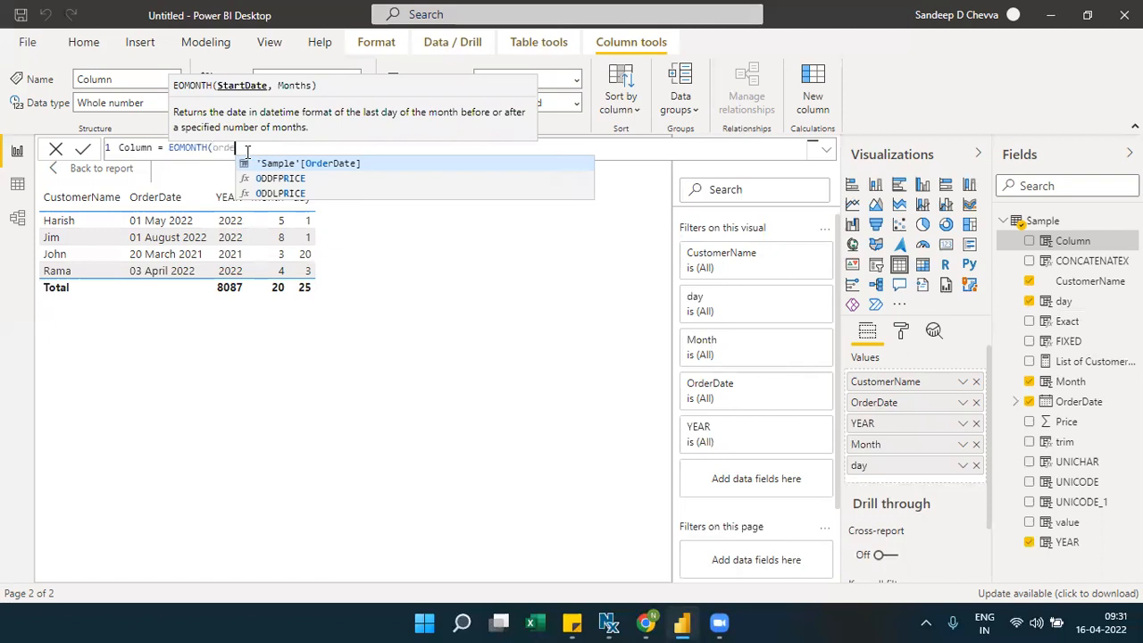
{"action": "key", "text": "Tab"}
{"action": "type", "text": ","}
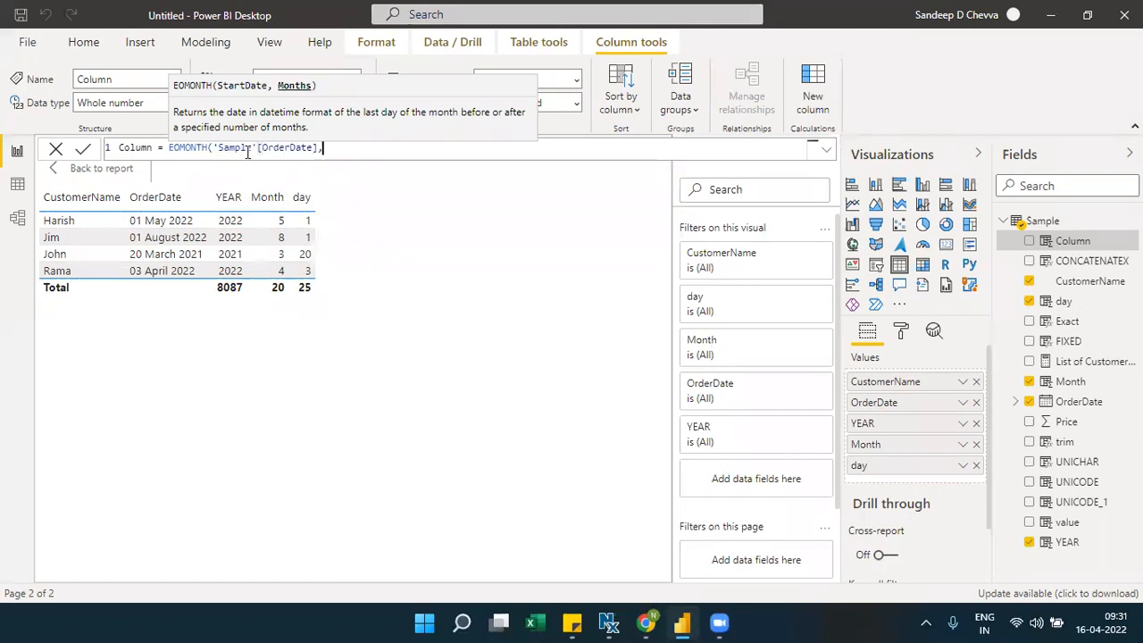
{"action": "type", "text": "0)"}
Name the new calculated column EOMONTH and commit its formula.
{"action": "double_click", "coordinate": [177, 150]}
{"action": "key", "text": "ctrl+c"}
{"action": "double_click", "coordinate": [134, 148]}
{"action": "key", "text": "ctrl+v"}
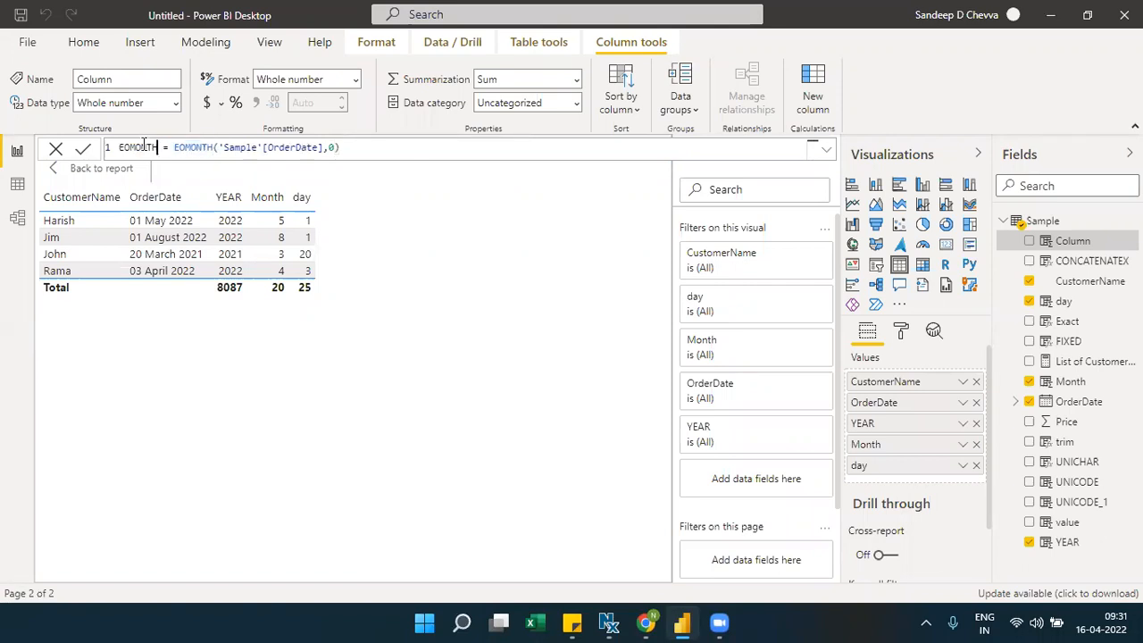
{"action": "left_click", "coordinate": [85, 151]}
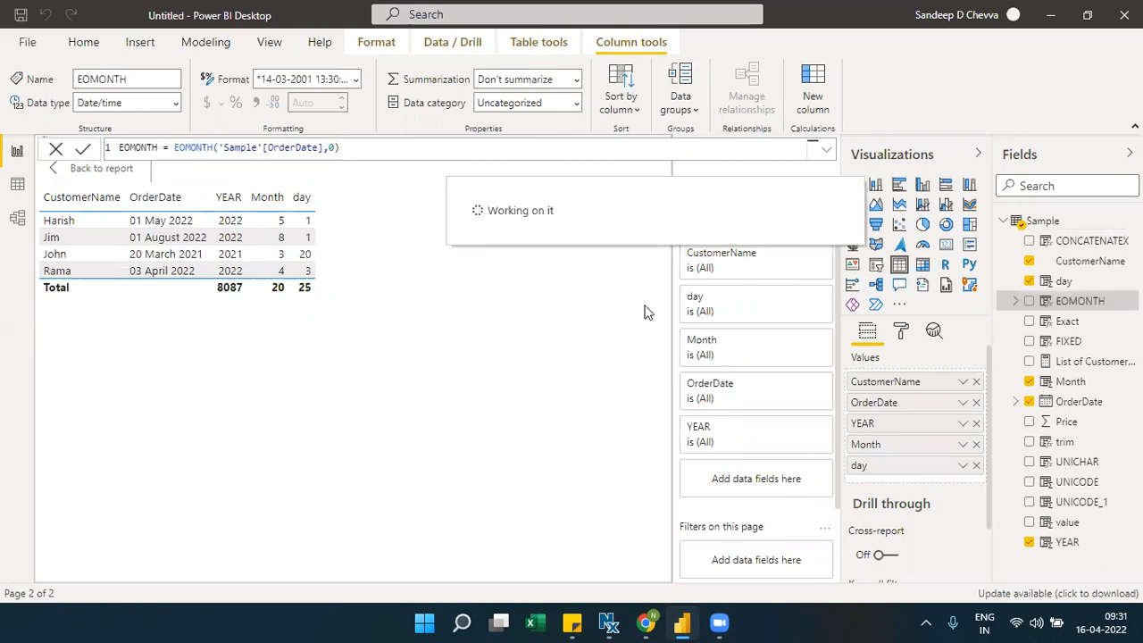
Add the EOMONTH column to the table visual after day and show it as a plain date instead of a date hierarchy.
{"action": "left_click_drag", "start_coordinate": [1081, 301], "coordinate": [944, 473]}
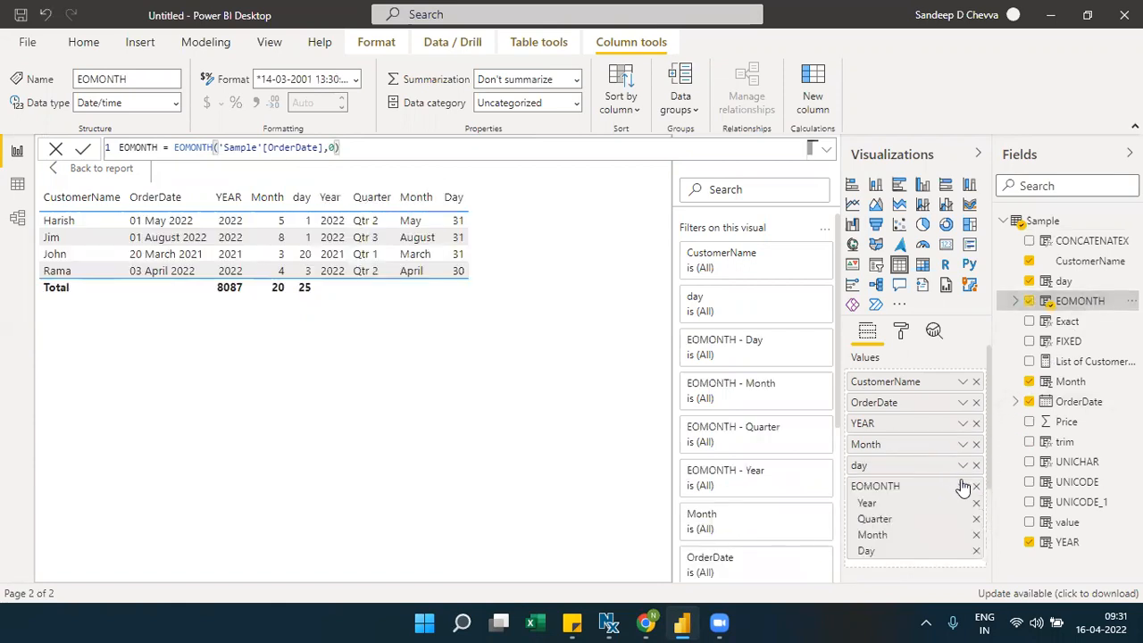
{"action": "left_click", "coordinate": [963, 486]}
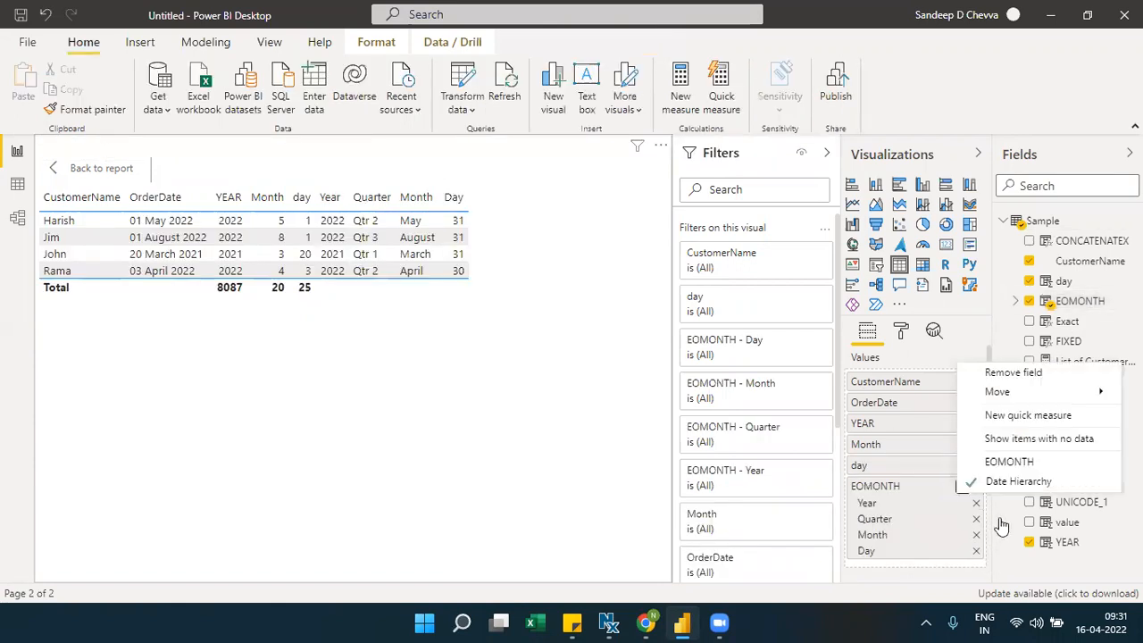
{"action": "left_click", "coordinate": [1026, 464]}
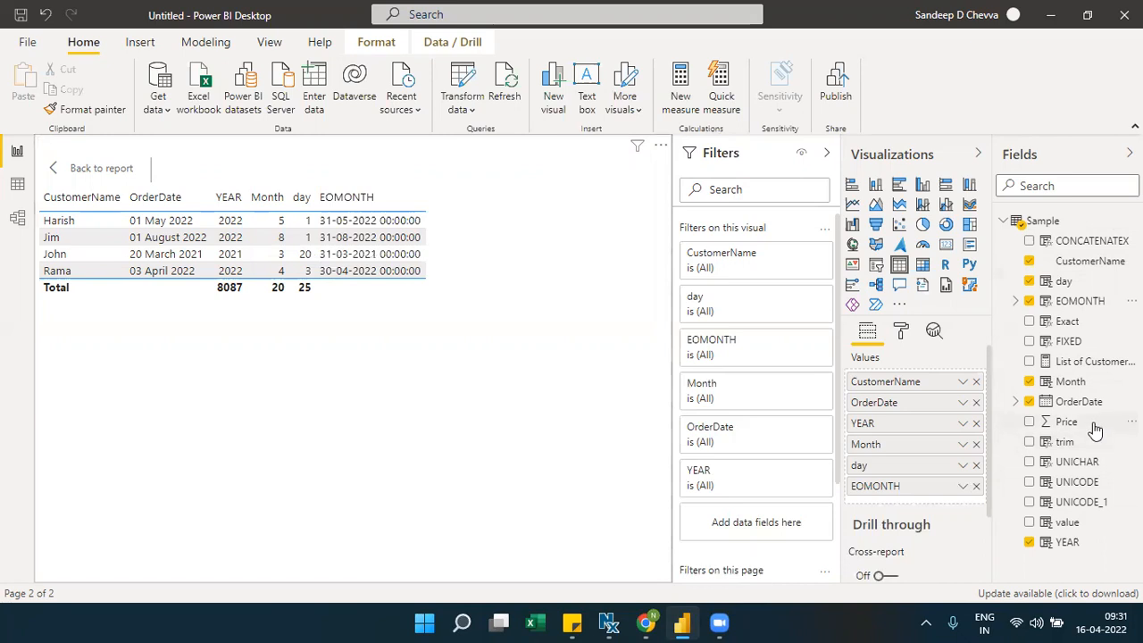
Set the months argument in the EOMONTH column's formula to 1 and commit it.
{"action": "left_click", "coordinate": [1082, 302]}
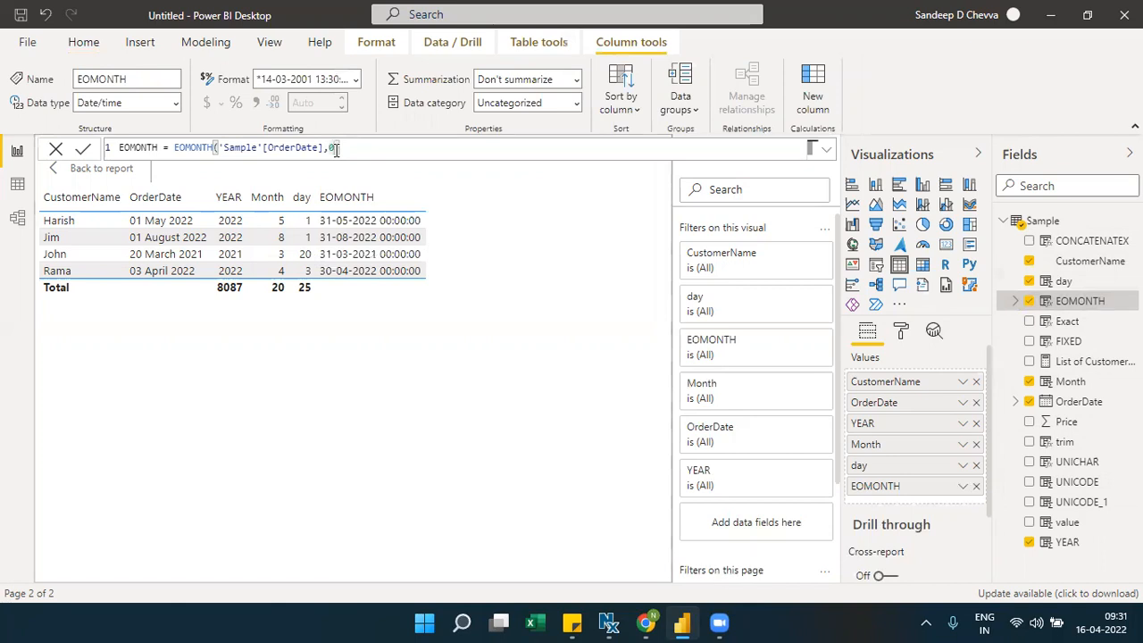
{"action": "key", "text": "BackSpace"}
{"action": "type", "text": "1"}
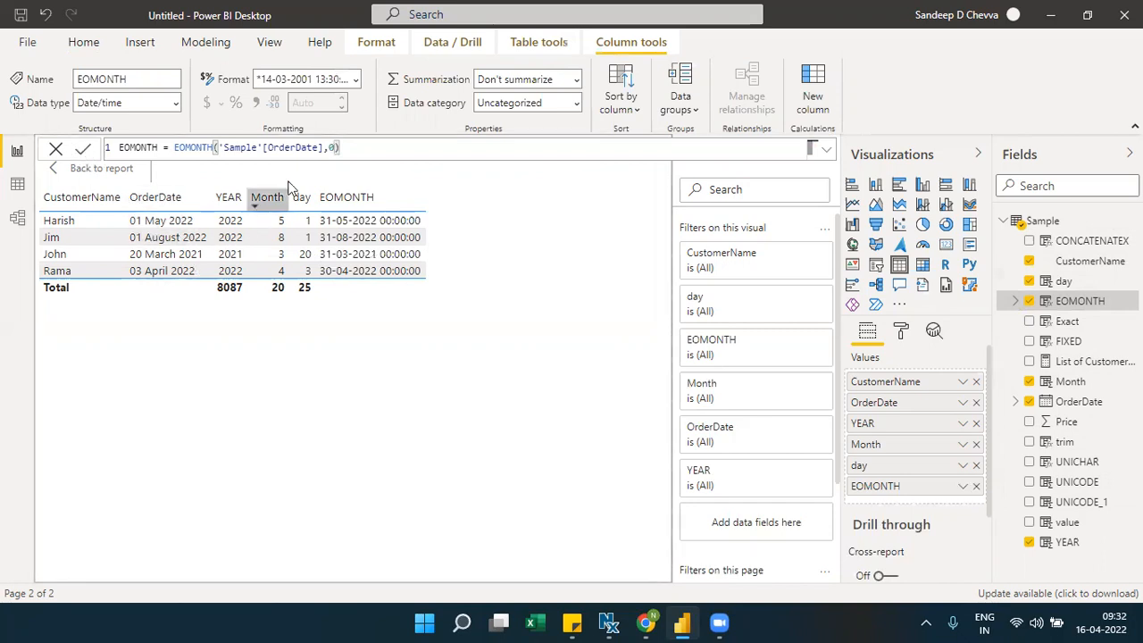
{"action": "key", "text": "BackSpace"}
{"action": "type", "text": "1"}
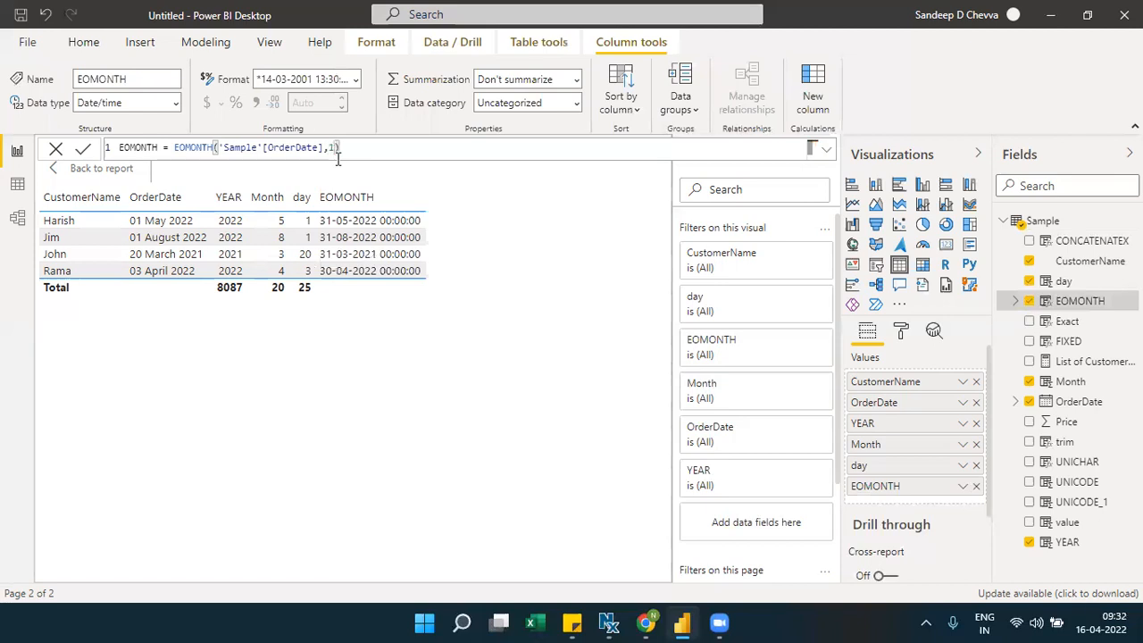
{"action": "left_click", "coordinate": [87, 148]}
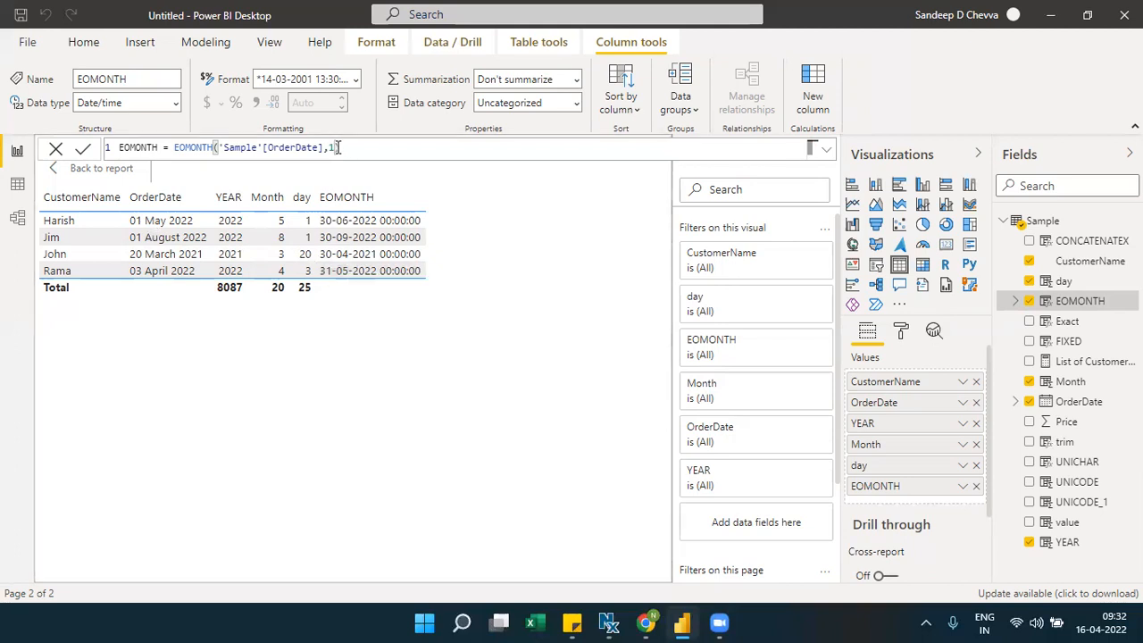
Set the months argument in the EOMONTH column's formula back to 0.
{"action": "left_click", "coordinate": [330, 148]}
{"action": "type", "text": "0"}
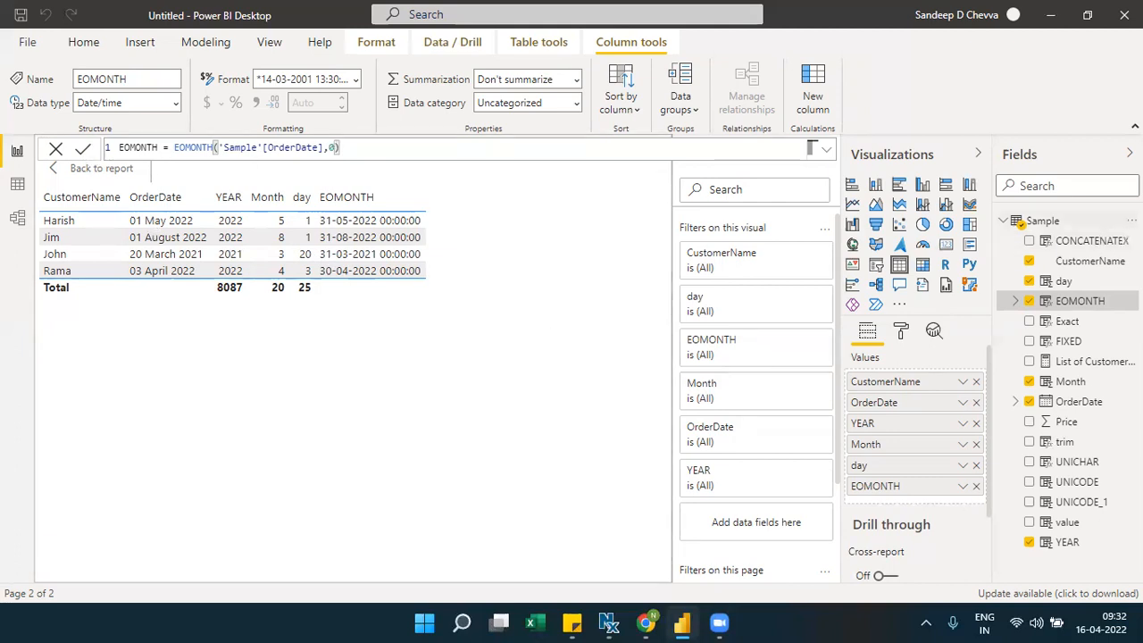
Check the DAX date function list in Chrome, and add a calculated column to the Sample table with the formula EDATE('Sample'[OrderDate],2).
{"action": "left_click", "coordinate": [647, 623]}
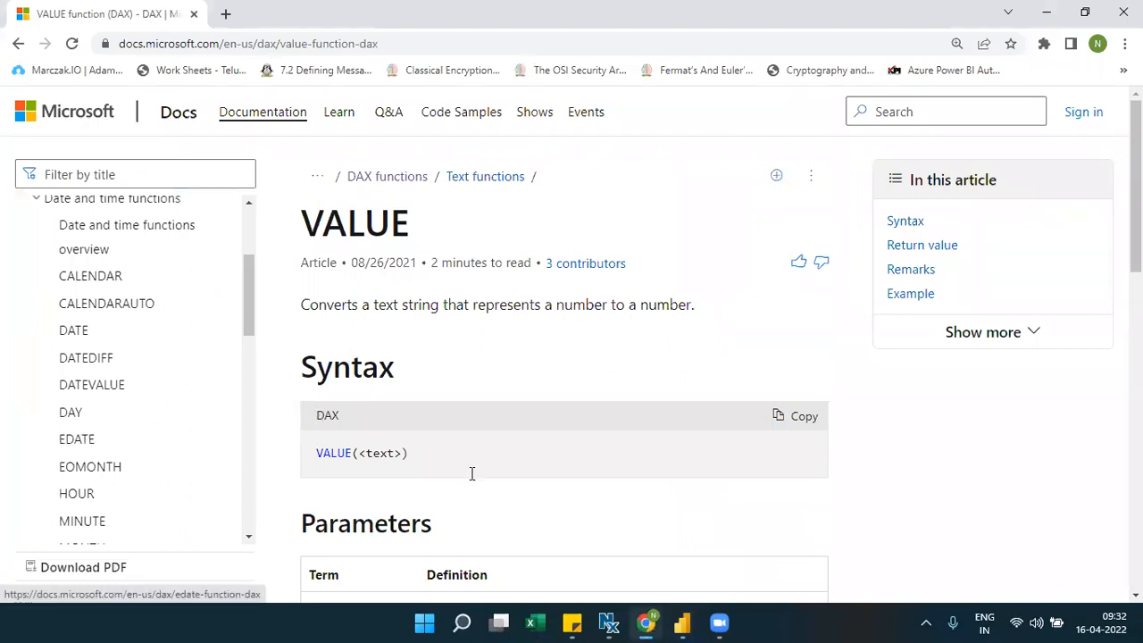
{"action": "left_click", "coordinate": [681, 624]}
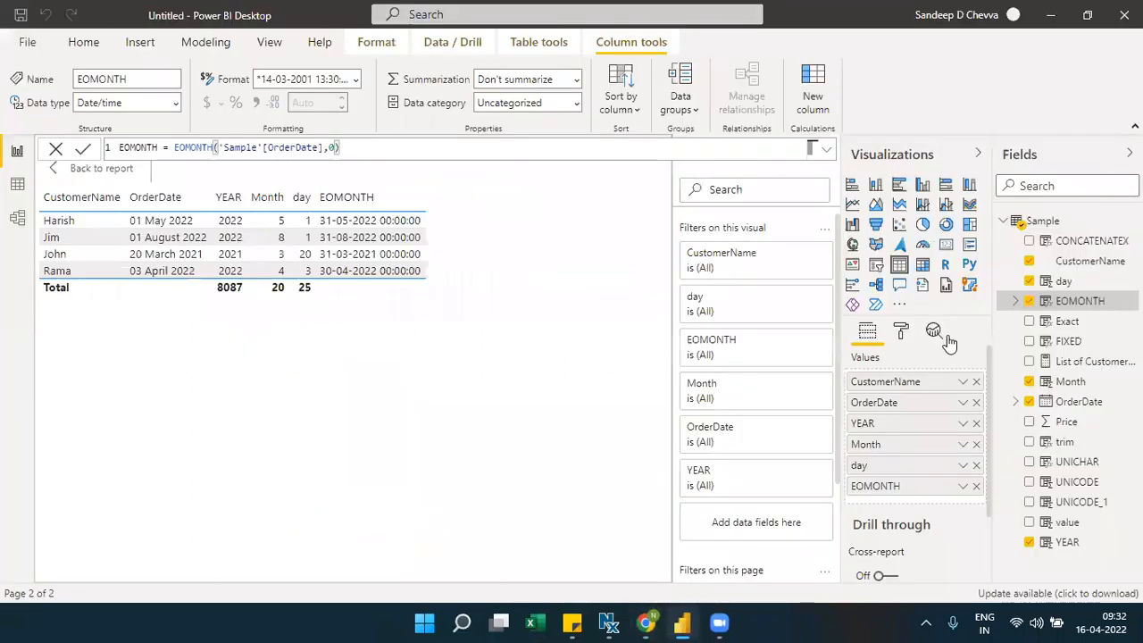
{"action": "left_click", "coordinate": [1132, 221]}
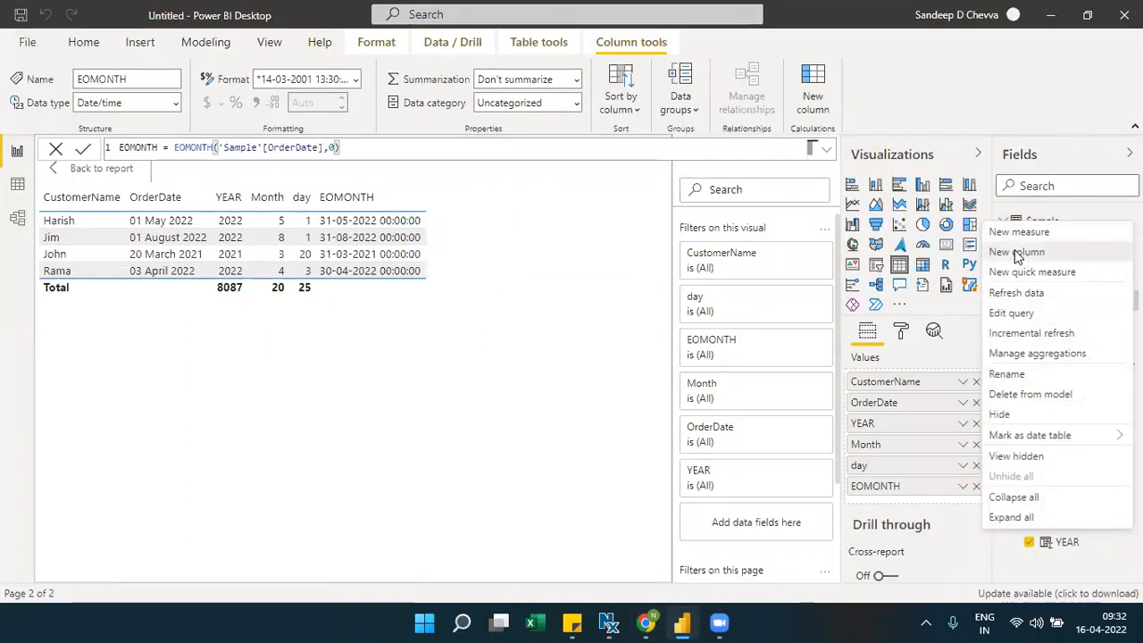
{"action": "left_click", "coordinate": [1017, 254]}
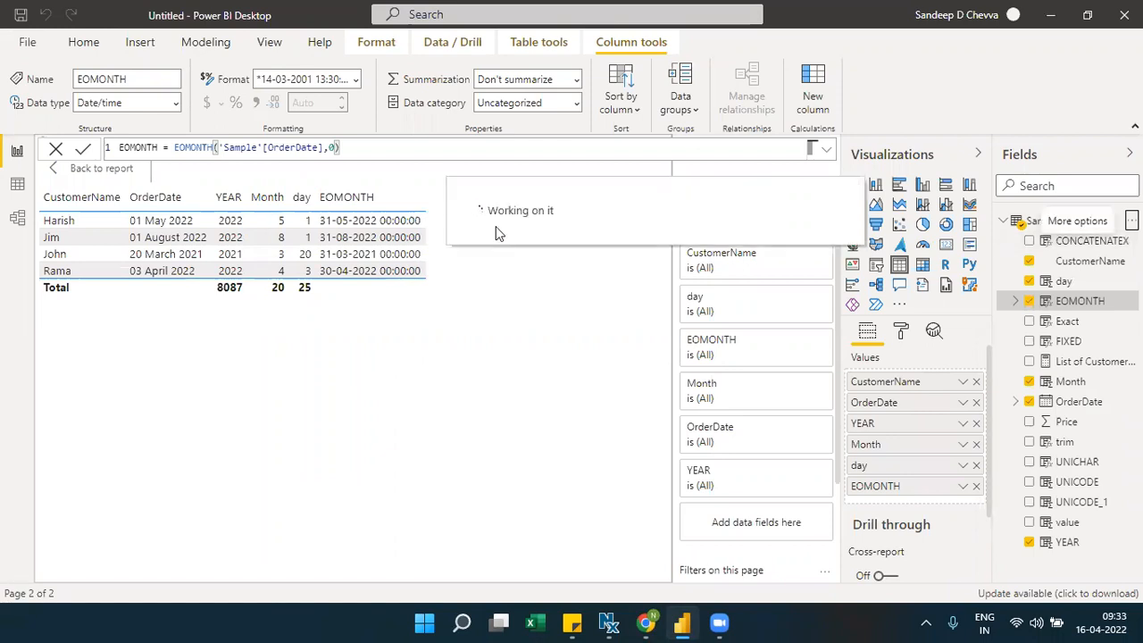
{"action": "left_click", "coordinate": [246, 148]}
{"action": "type", "text": "E"}
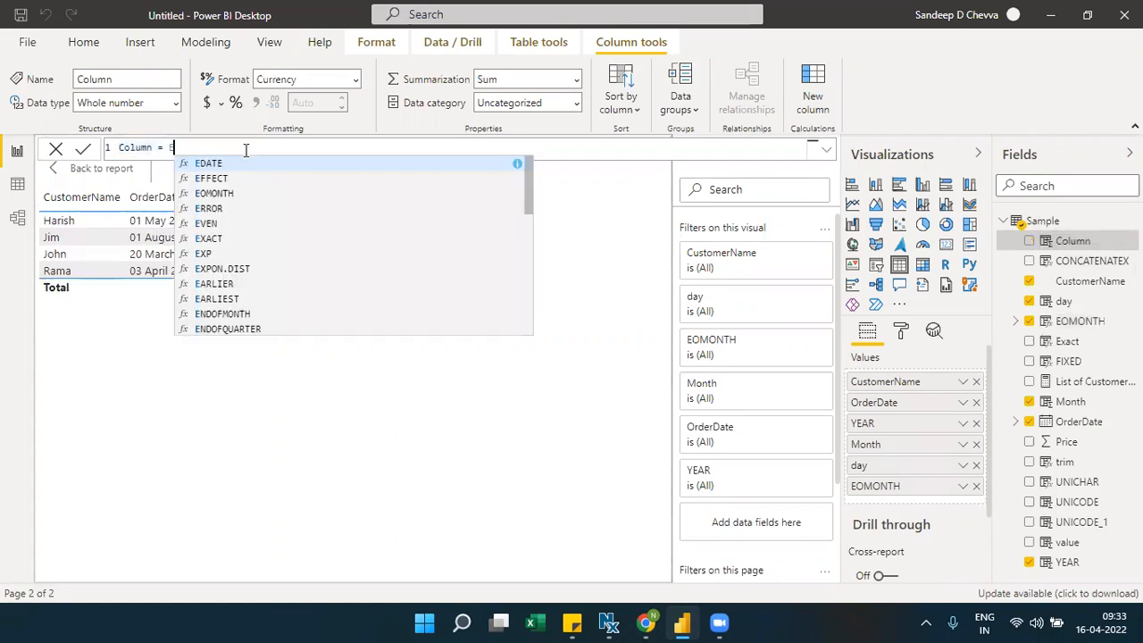
{"action": "type", "text": "DATE("}
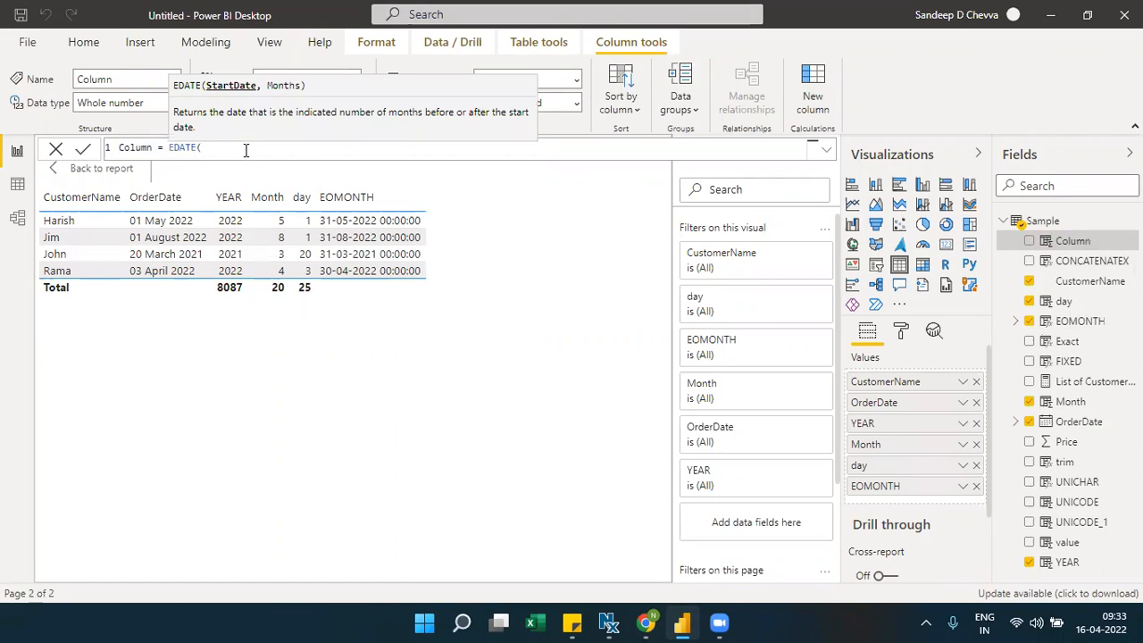
{"action": "type", "text": "orde"}
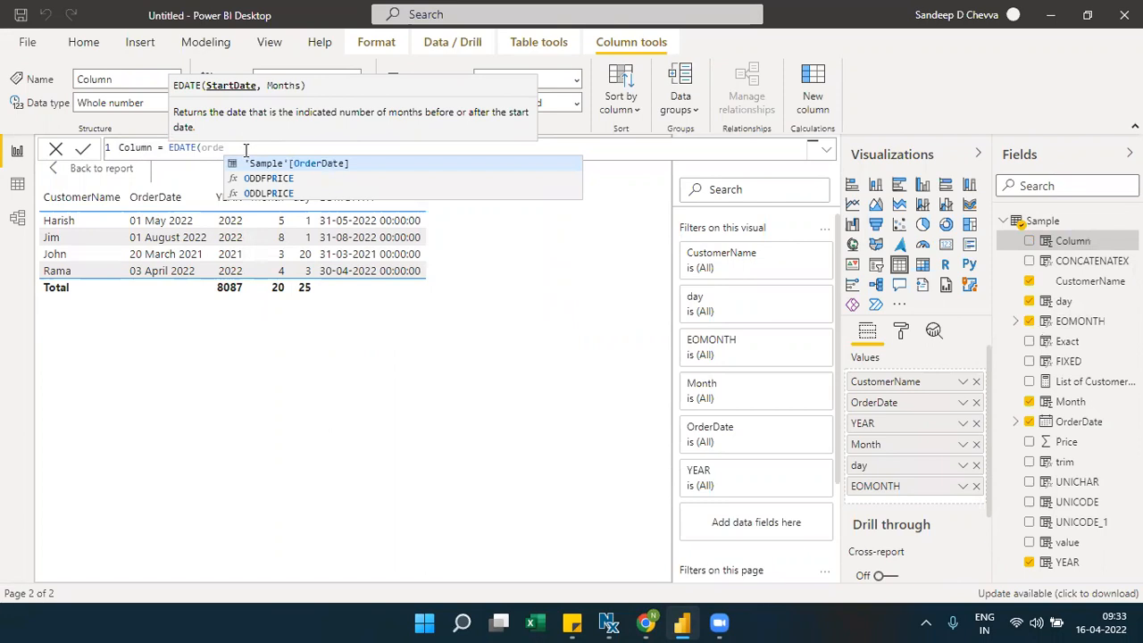
{"action": "key", "text": "Tab"}
{"action": "type", "text": ","}
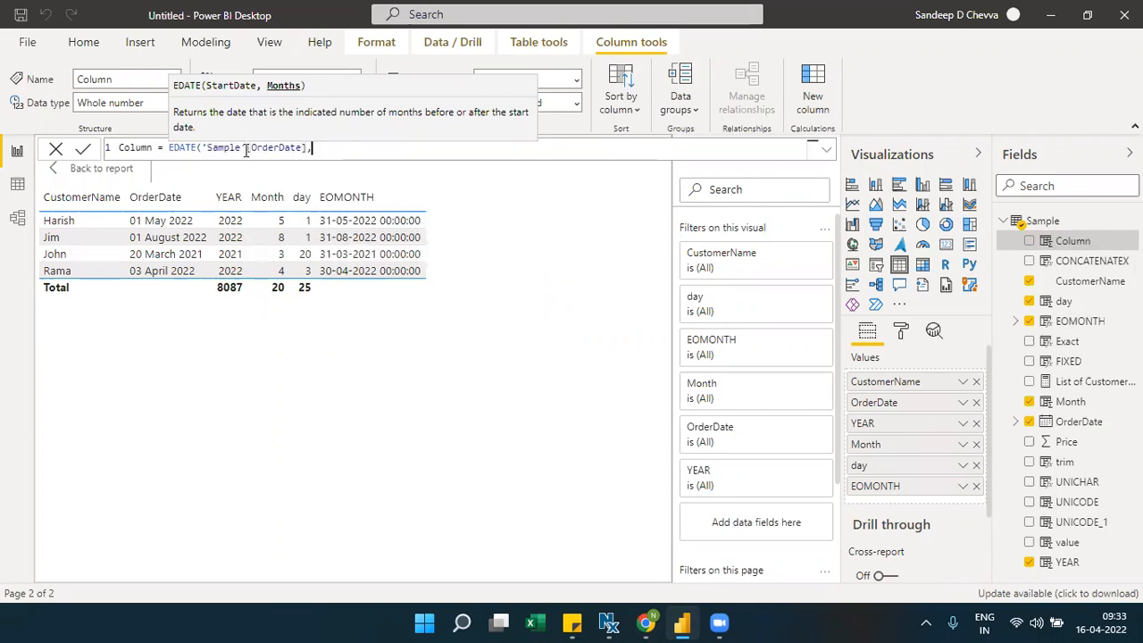
{"action": "type", "text": "2)"}
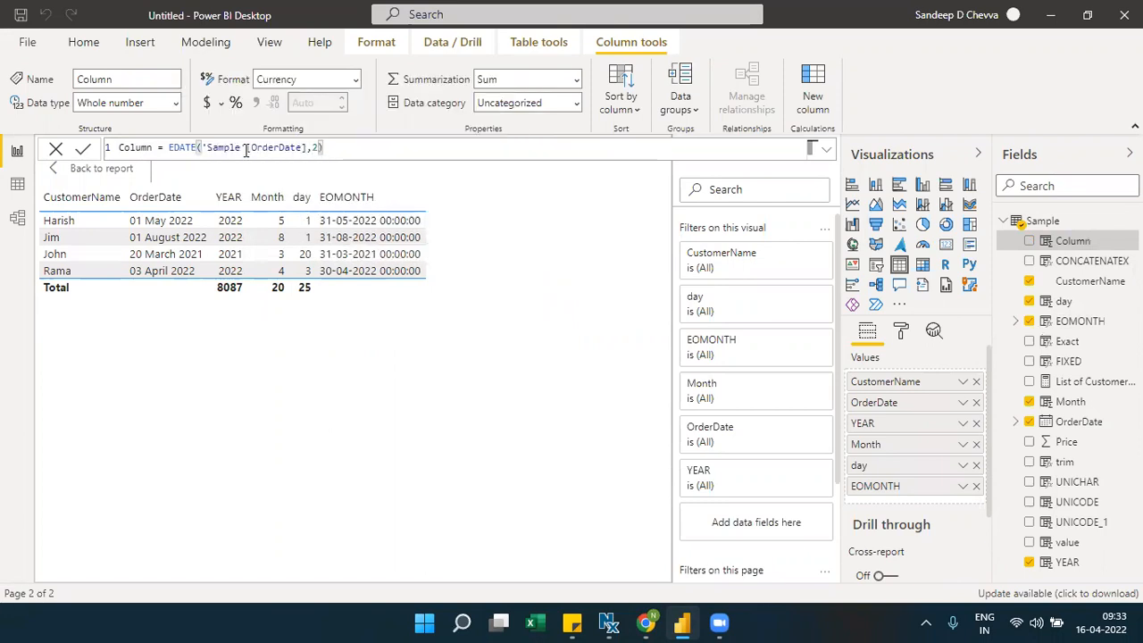
Name the new calculated column EDATE and commit its formula.
{"action": "double_click", "coordinate": [183, 149]}
{"action": "key", "text": "ctrl+c"}
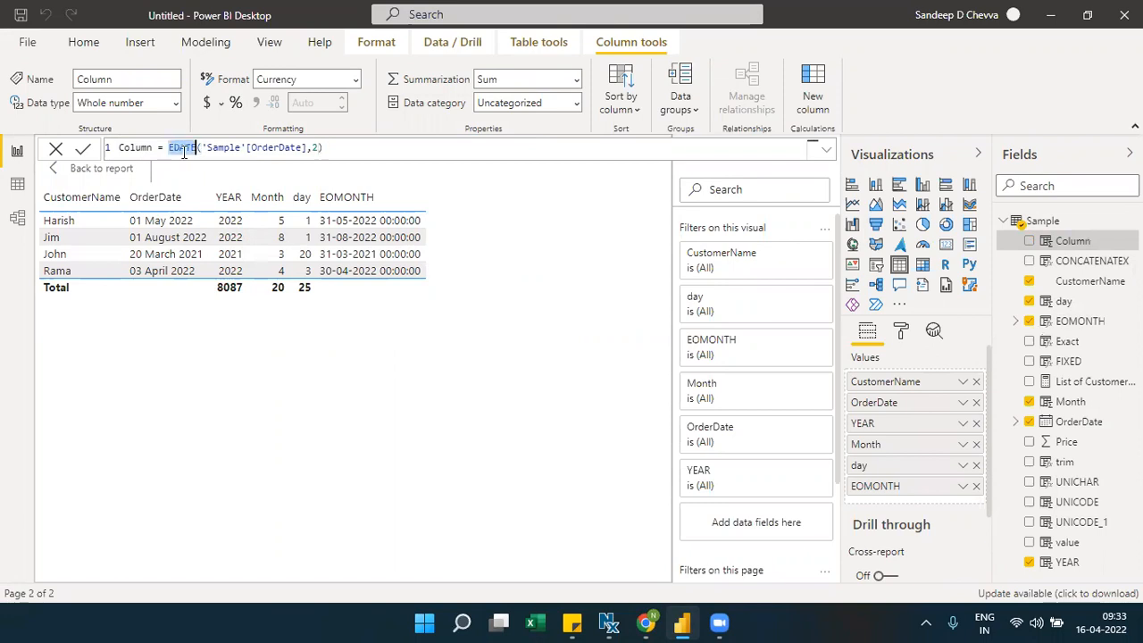
{"action": "double_click", "coordinate": [141, 148]}
{"action": "key", "text": "ctrl+v"}
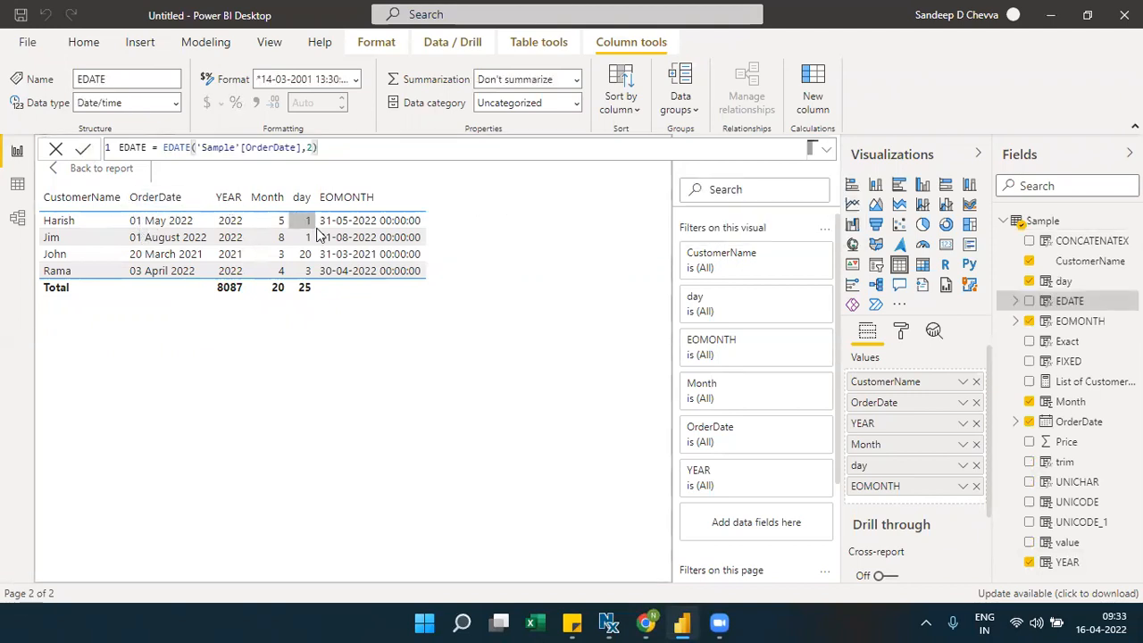
Add the EDATE column to the table visual after EOMONTH and show it as a plain date instead of a date hierarchy.
{"action": "left_click_drag", "start_coordinate": [1038, 312], "coordinate": [906, 505]}
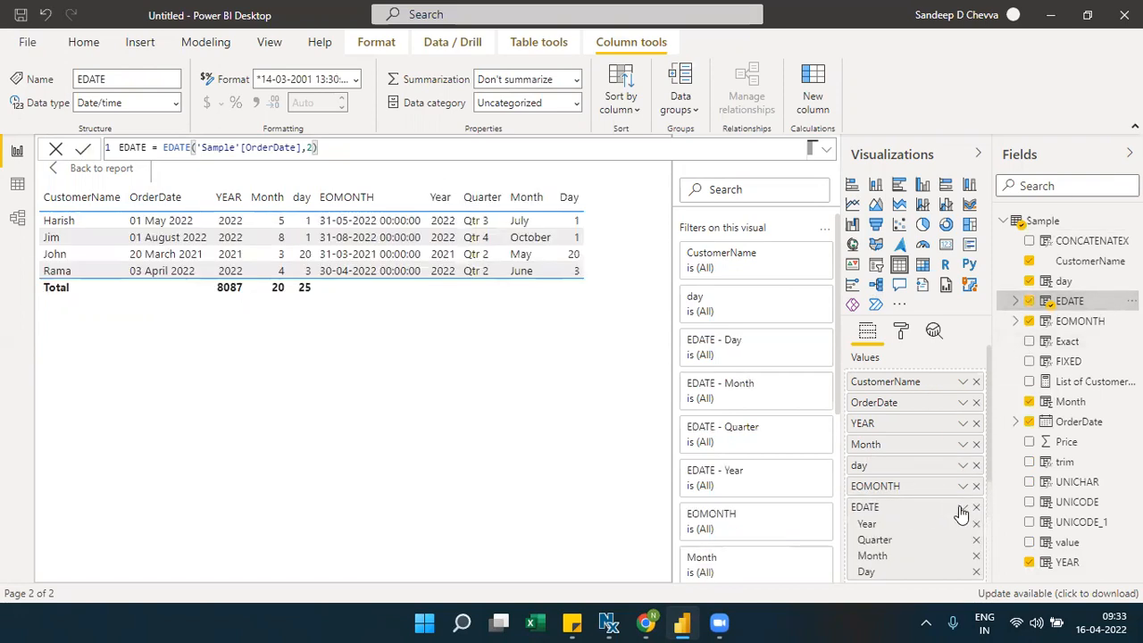
{"action": "left_click", "coordinate": [962, 508]}
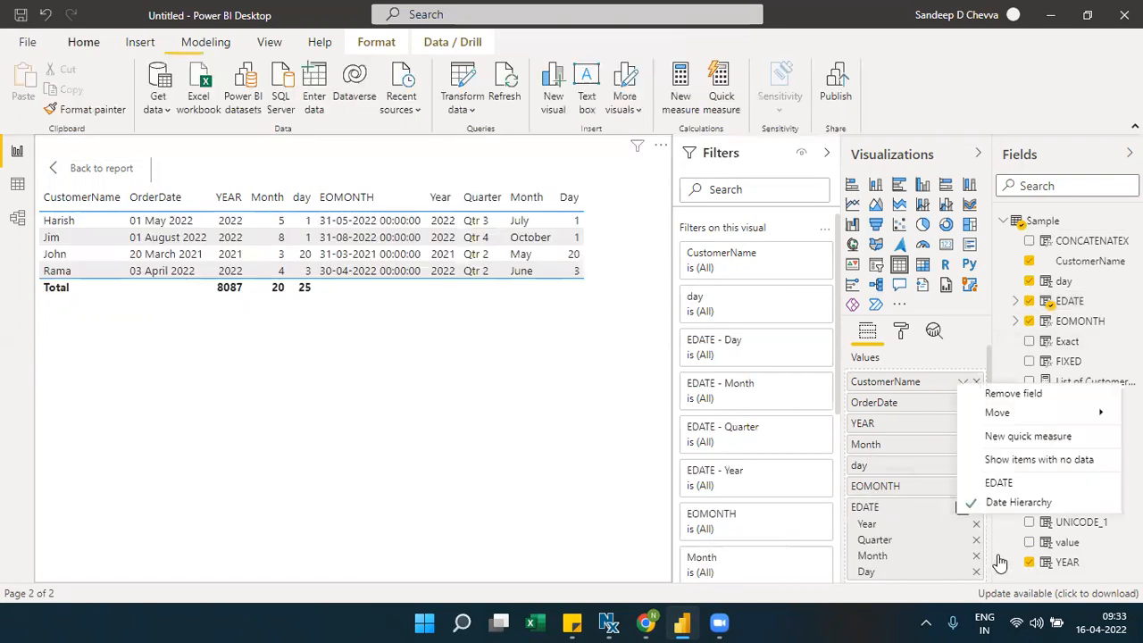
{"action": "left_click", "coordinate": [1028, 483]}
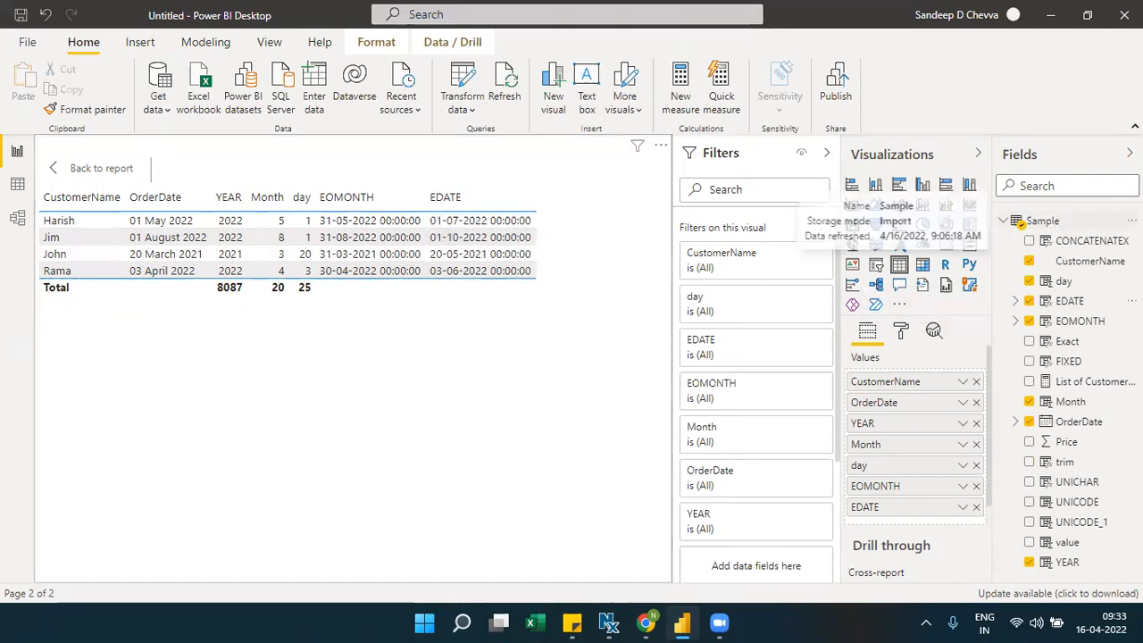
Add a calculated column to the Sample table with the formula EDATE_2 = EDATE('Sample'[OrderDate],-2).
{"action": "left_click", "coordinate": [1131, 221]}
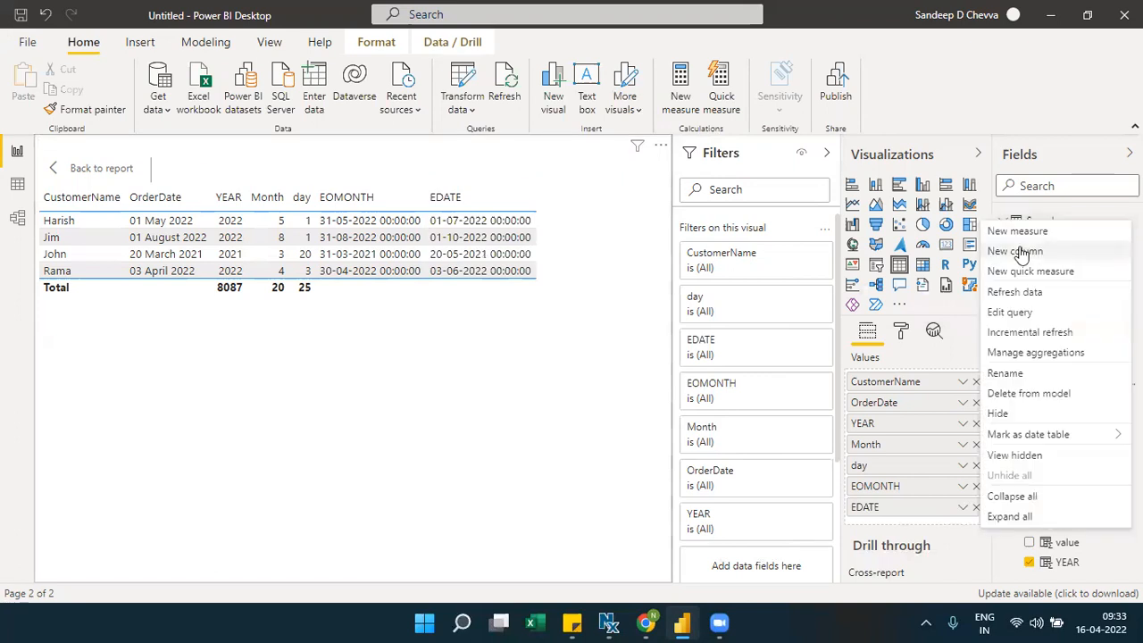
{"action": "left_click", "coordinate": [1021, 252]}
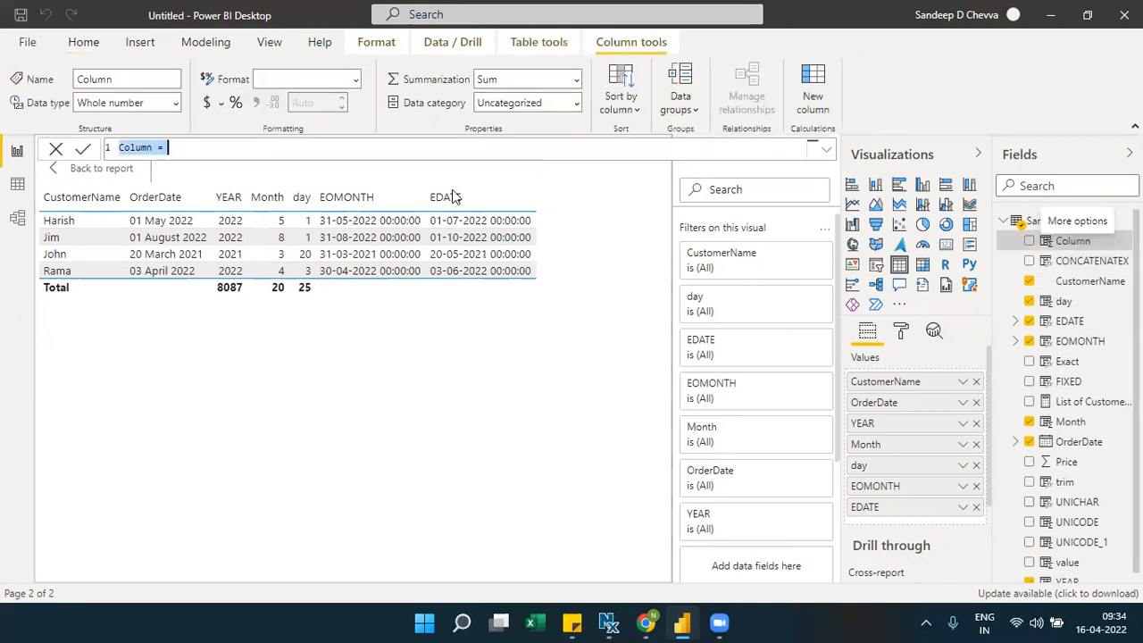
{"action": "type", "text": "EDATE_2"}
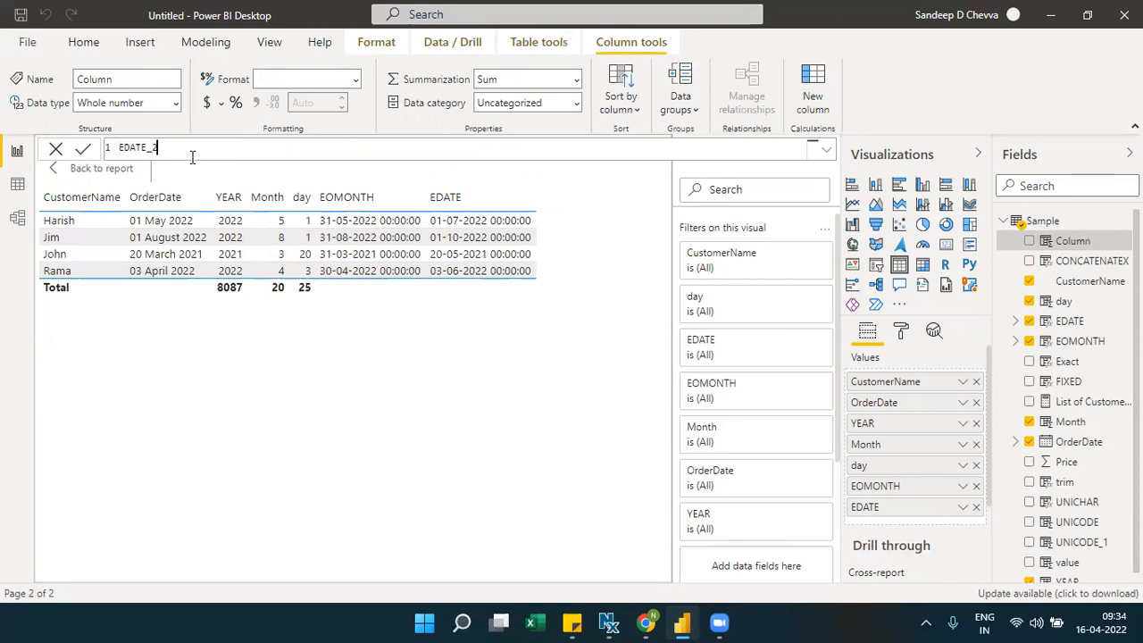
{"action": "type", "text": " = EDA"}
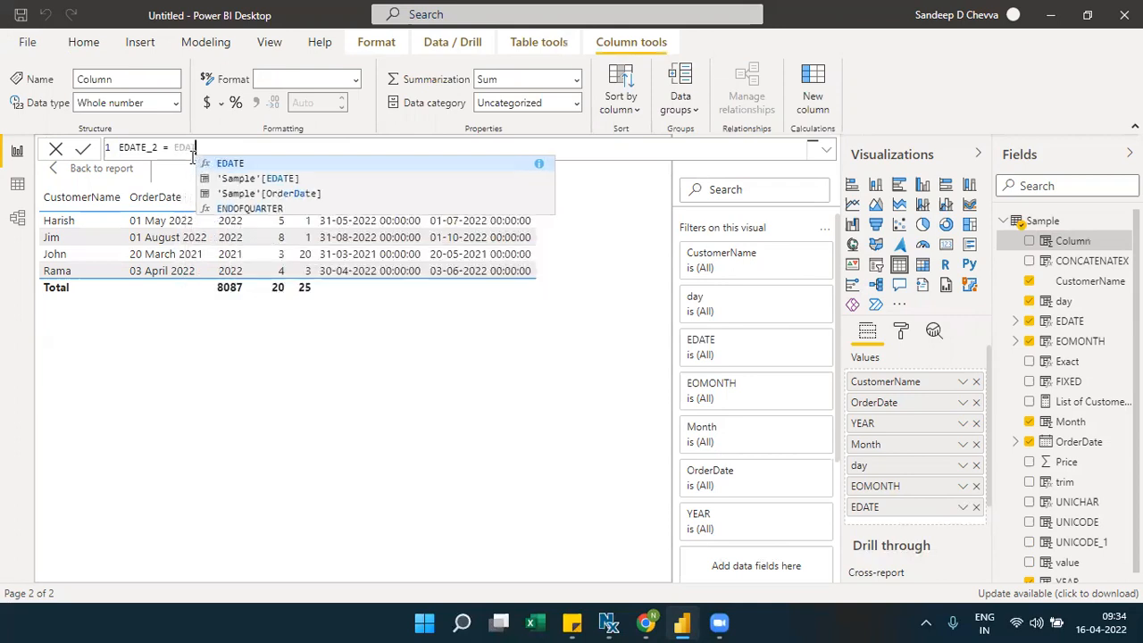
{"action": "key", "text": "Tab"}
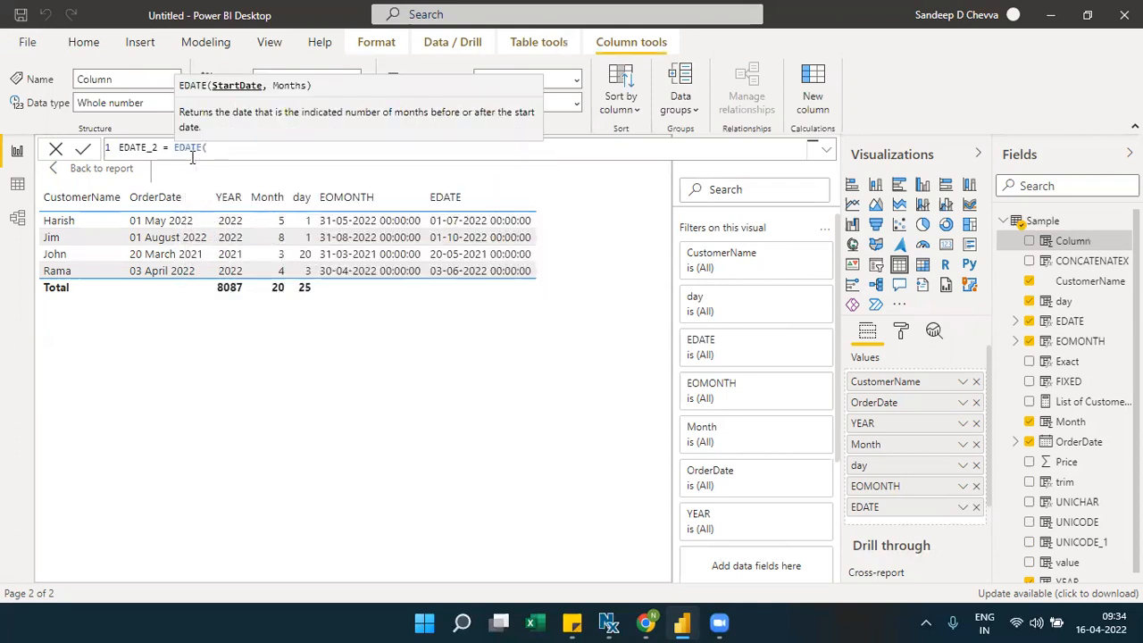
{"action": "type", "text": "orde"}
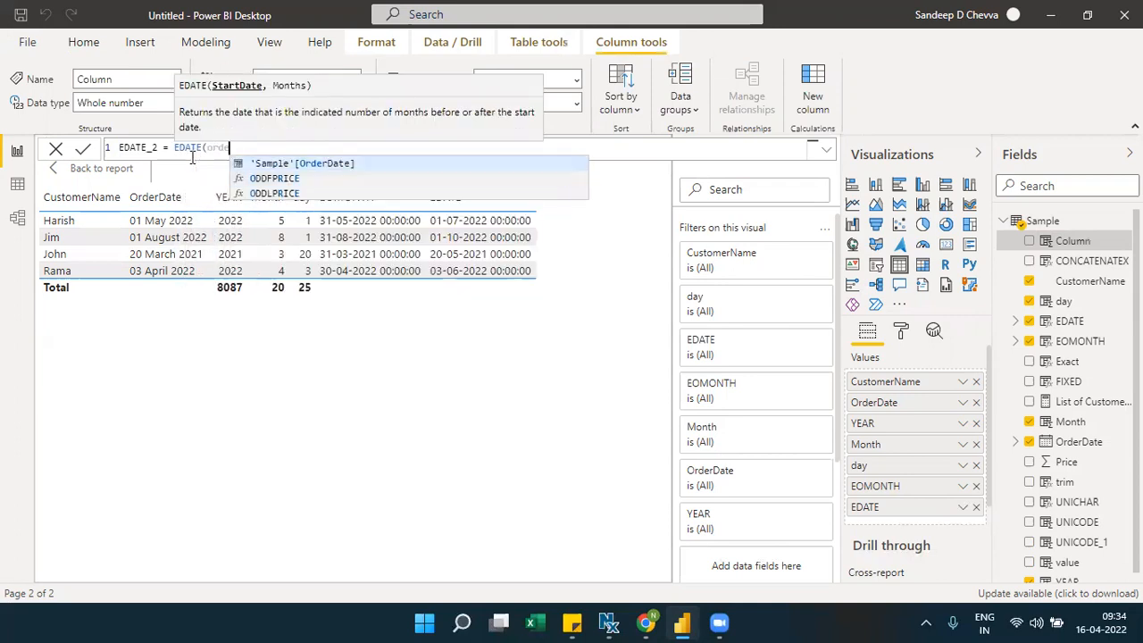
{"action": "key", "text": "Tab"}
{"action": "type", "text": ","}
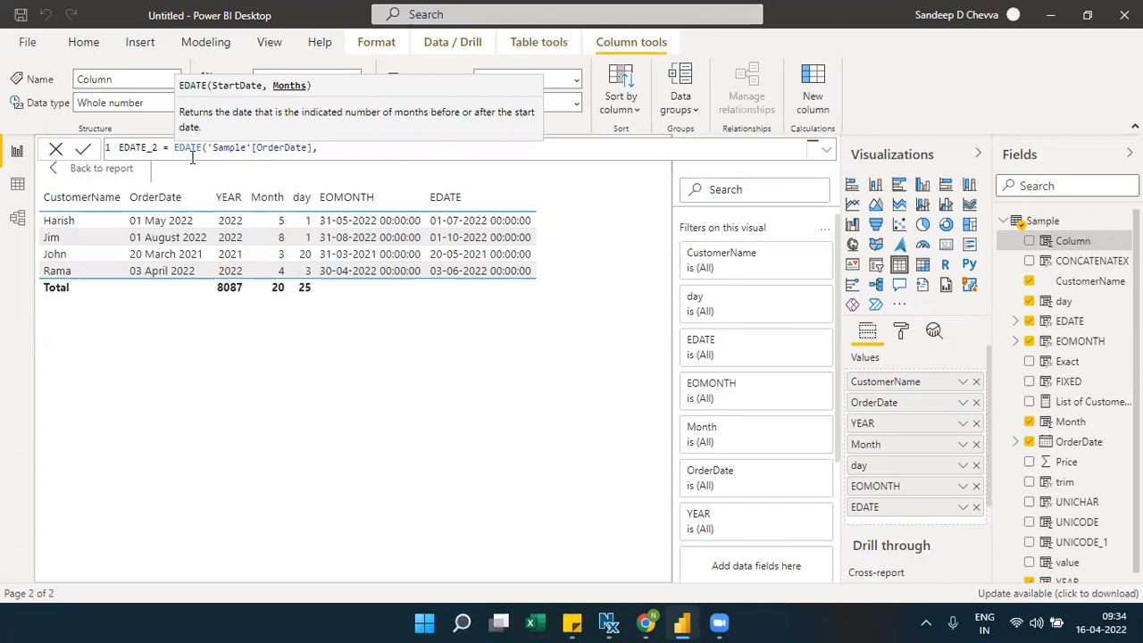
{"action": "type", "text": "-2)"}
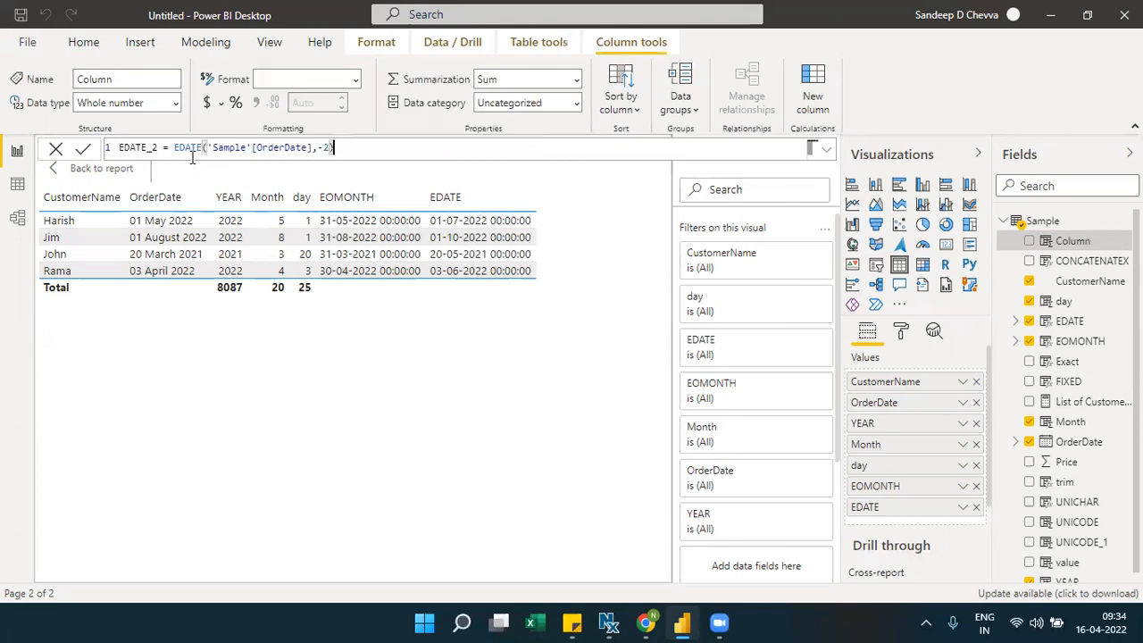
{"action": "left_click", "coordinate": [82, 149]}
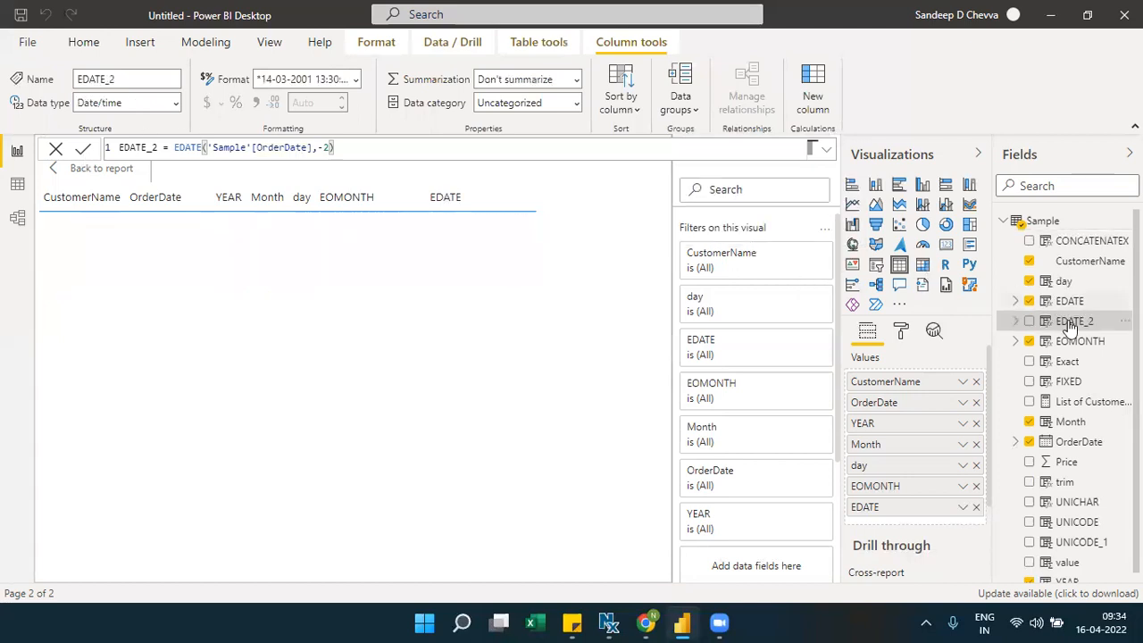
Add the EDATE_2 column to the table visual after EDATE and show it as a plain date instead of a date hierarchy.
{"action": "left_click_drag", "start_coordinate": [1031, 376], "coordinate": [925, 526]}
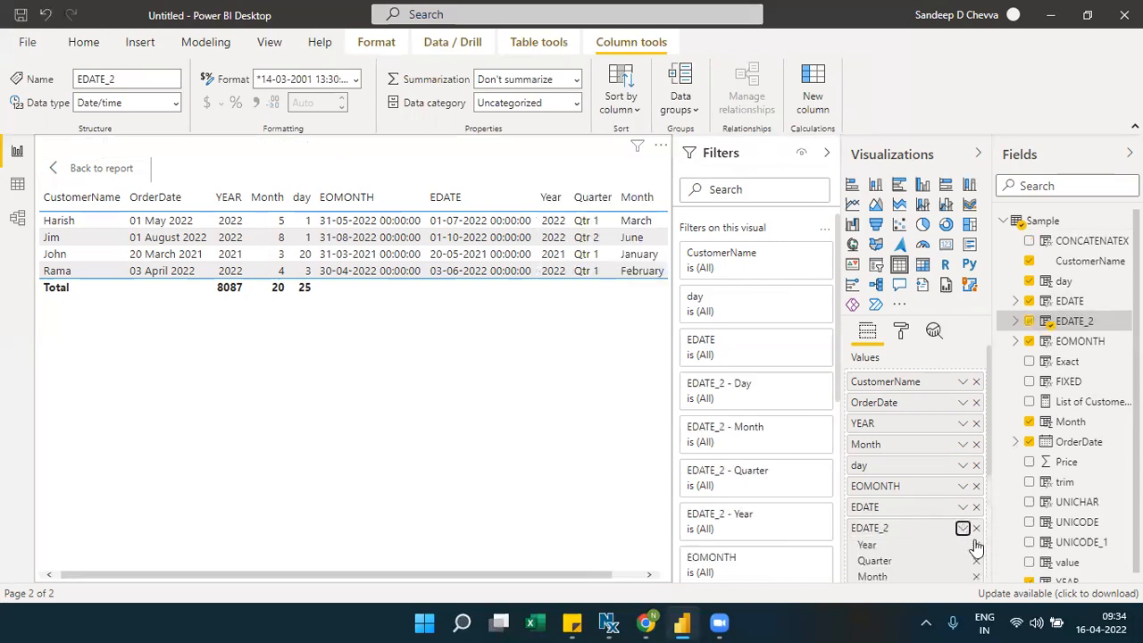
{"action": "left_click", "coordinate": [964, 529]}
{"action": "left_click", "coordinate": [1021, 511]}
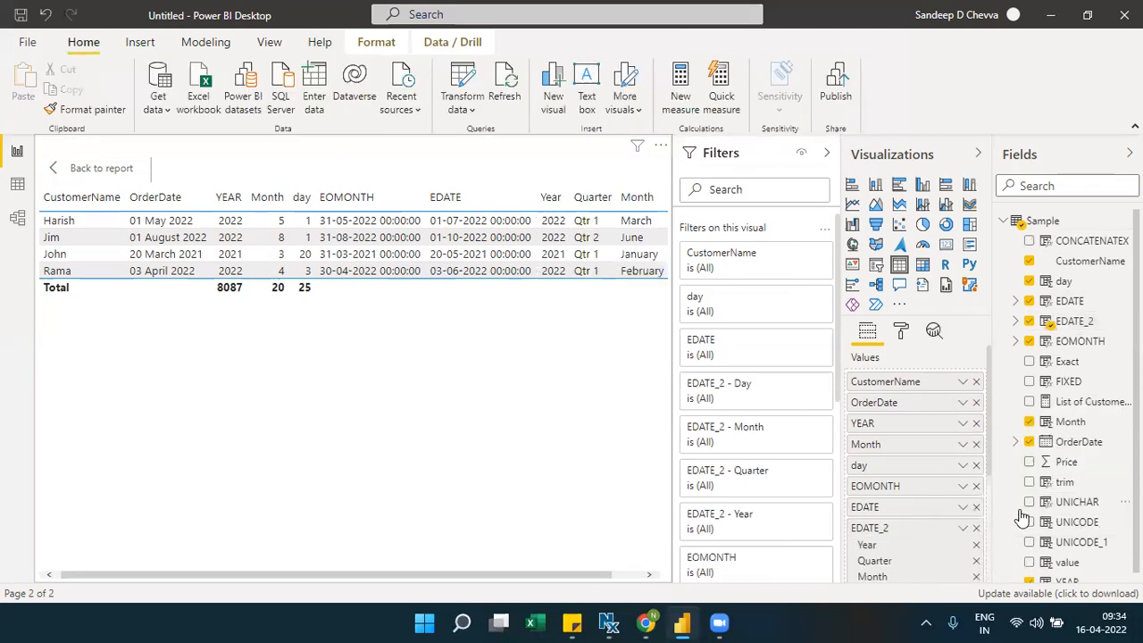
Remove the Month, day and YEAR columns from the table visual.
{"action": "left_click", "coordinate": [977, 445]}
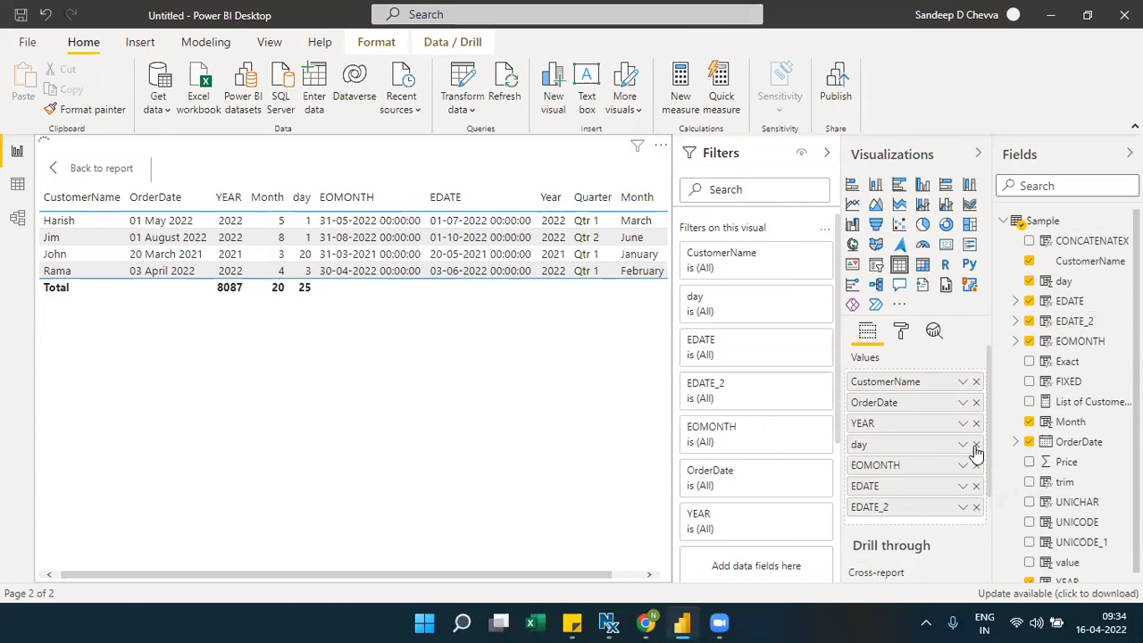
{"action": "left_click", "coordinate": [977, 446]}
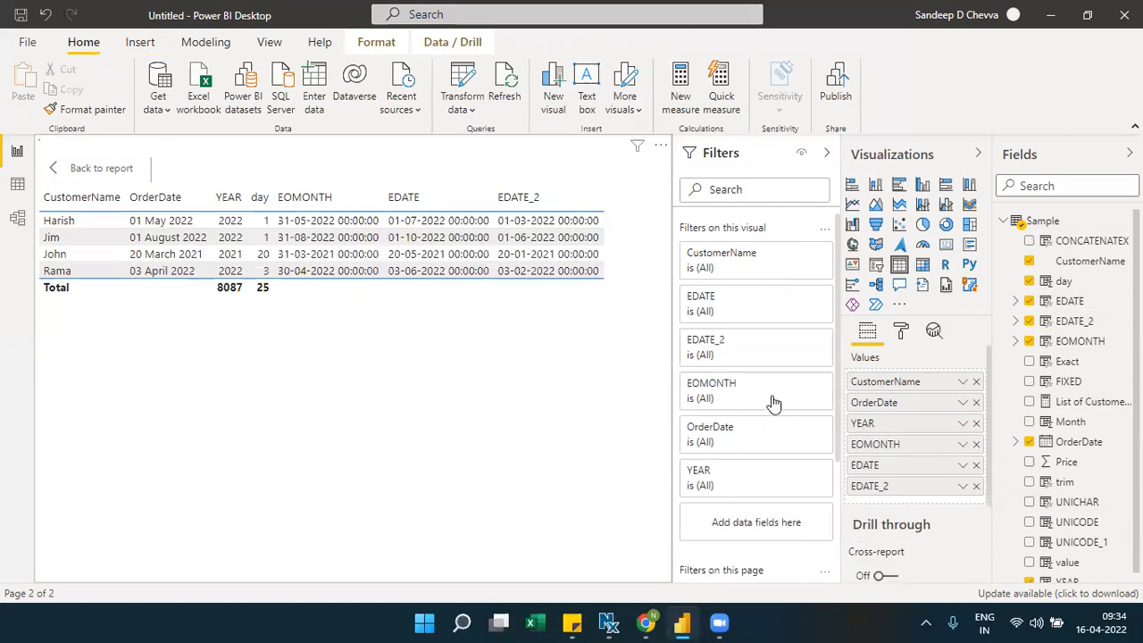
{"action": "left_click", "coordinate": [976, 423]}
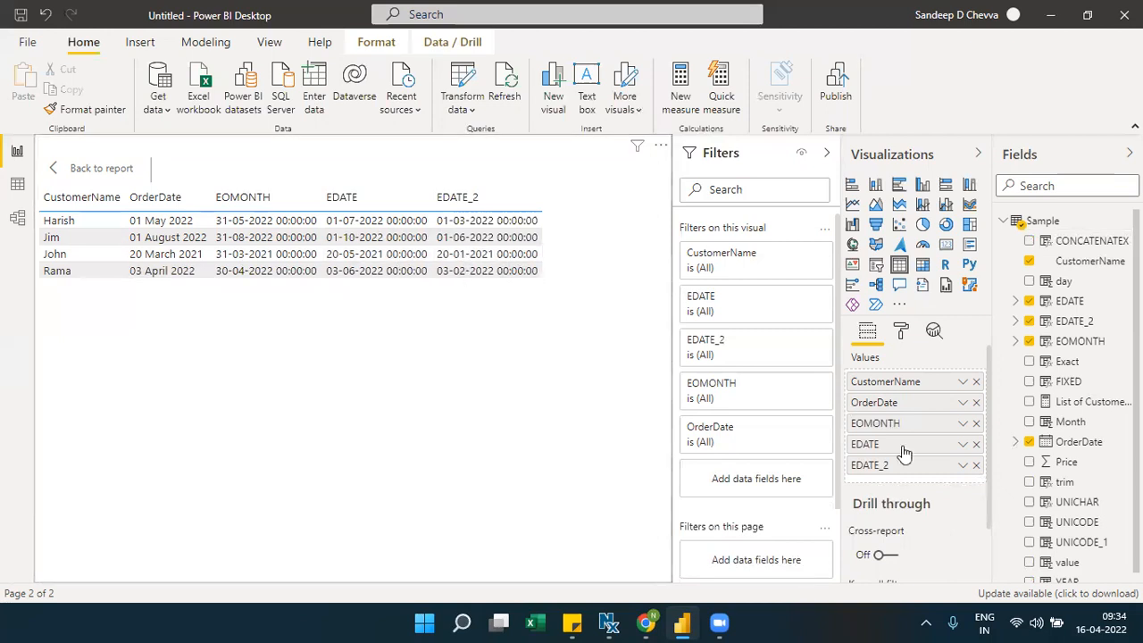
Review the months argument in the EDATE_2 formula and check the remaining DAX date and time functions in Chrome.
{"action": "left_click", "coordinate": [1076, 321]}
{"action": "left_click", "coordinate": [324, 148]}
{"action": "left_click_drag", "start_coordinate": [325, 149], "coordinate": [318, 150]}
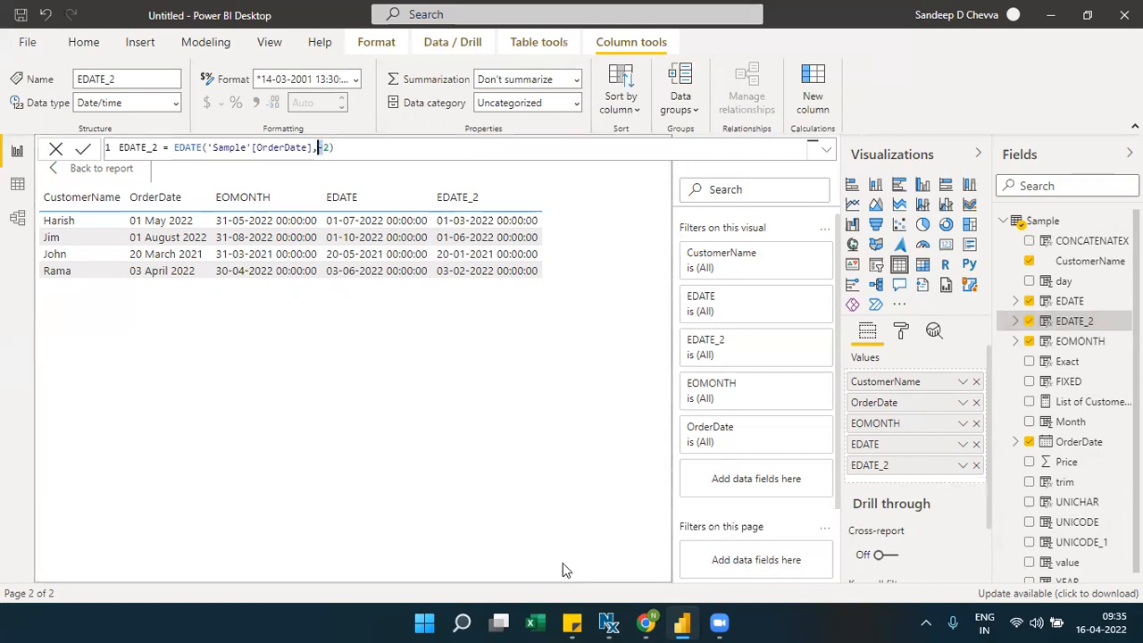
{"action": "left_click", "coordinate": [643, 623]}
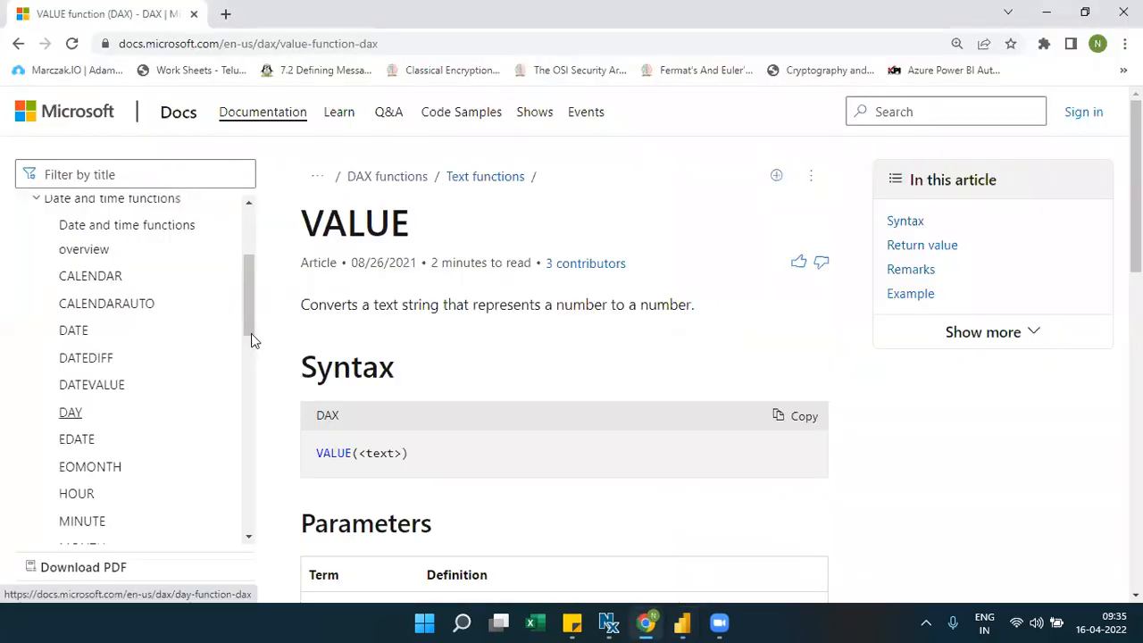
{"action": "left_click_drag", "start_coordinate": [250, 308], "coordinate": [249, 416]}
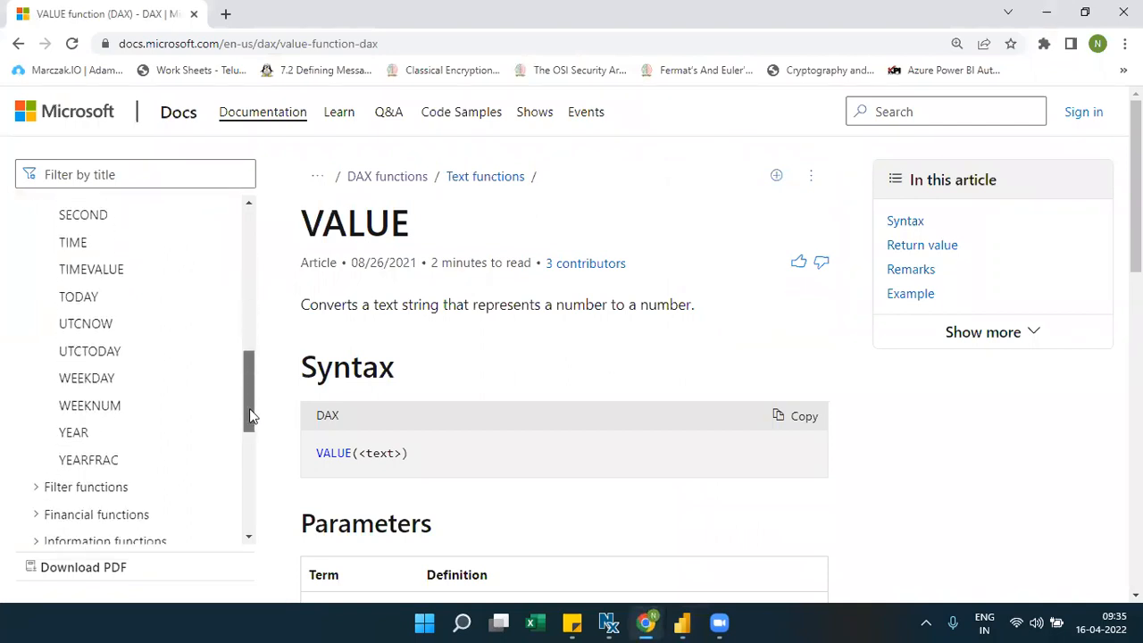
{"action": "left_click", "coordinate": [1050, 11]}
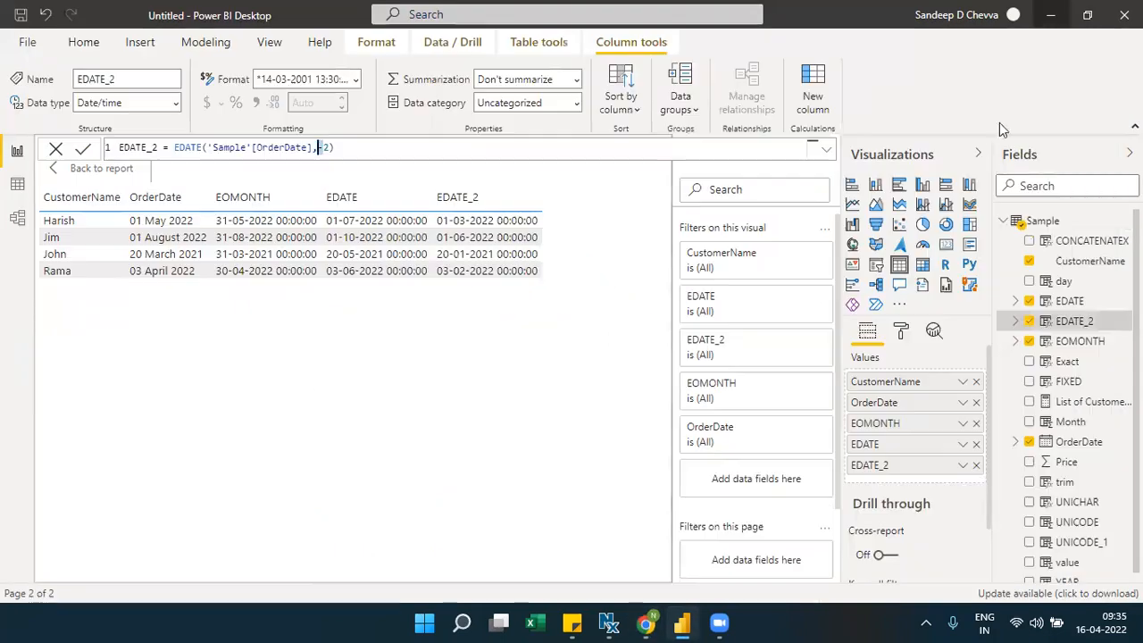
Remove EDATE from the table visual and add a calculated column to the Sample table with the formula today = today().
{"action": "left_click", "coordinate": [976, 444]}
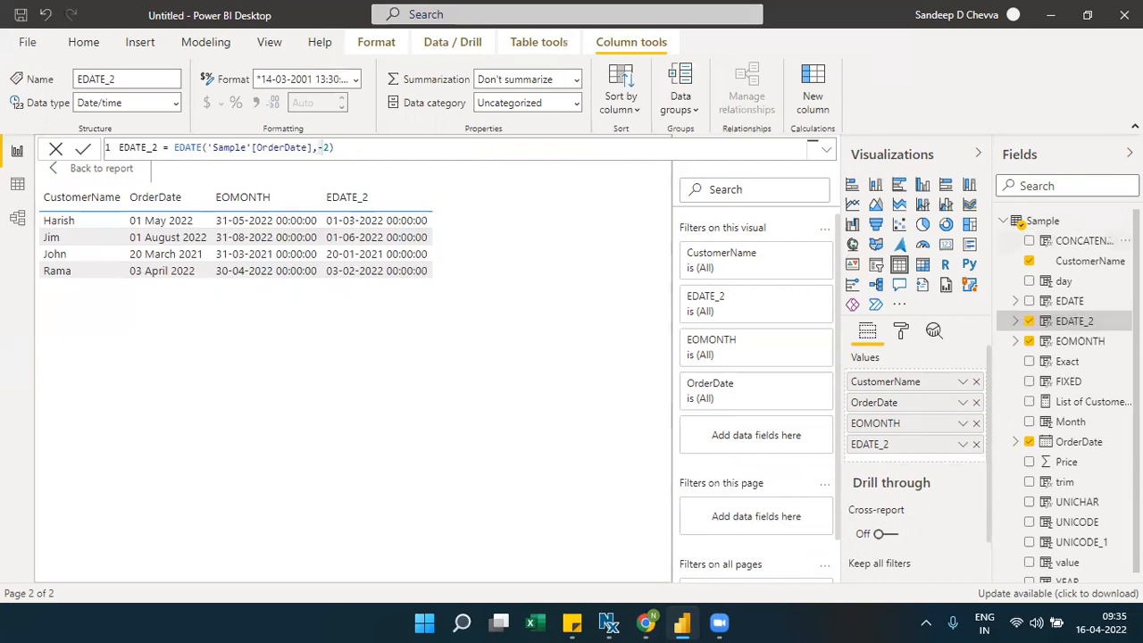
{"action": "left_click", "coordinate": [1125, 220]}
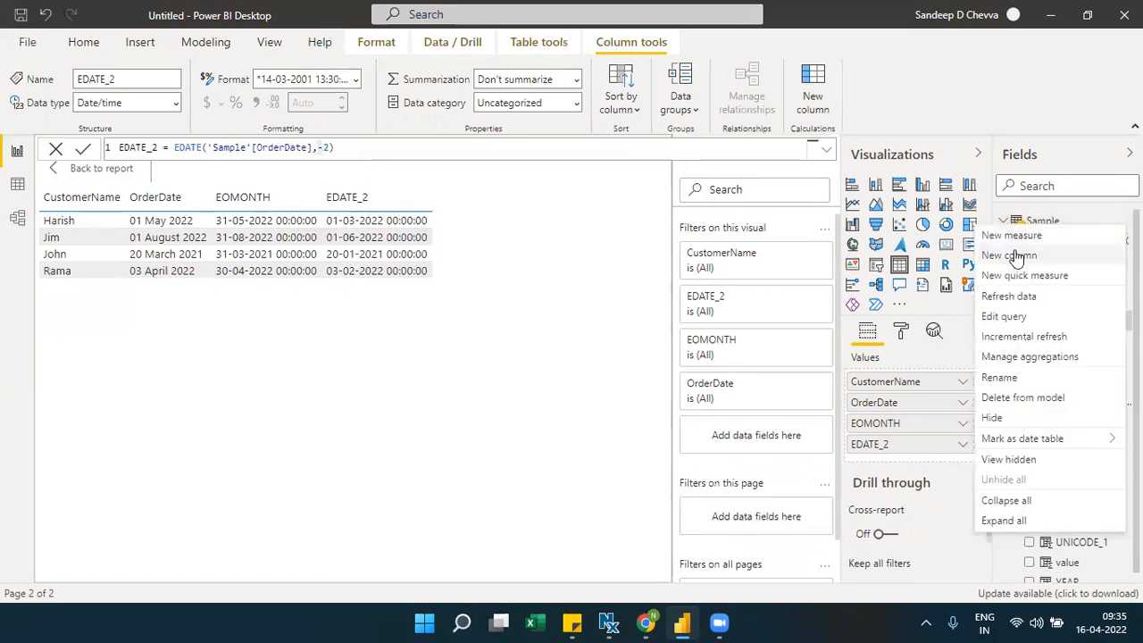
{"action": "left_click", "coordinate": [1016, 258]}
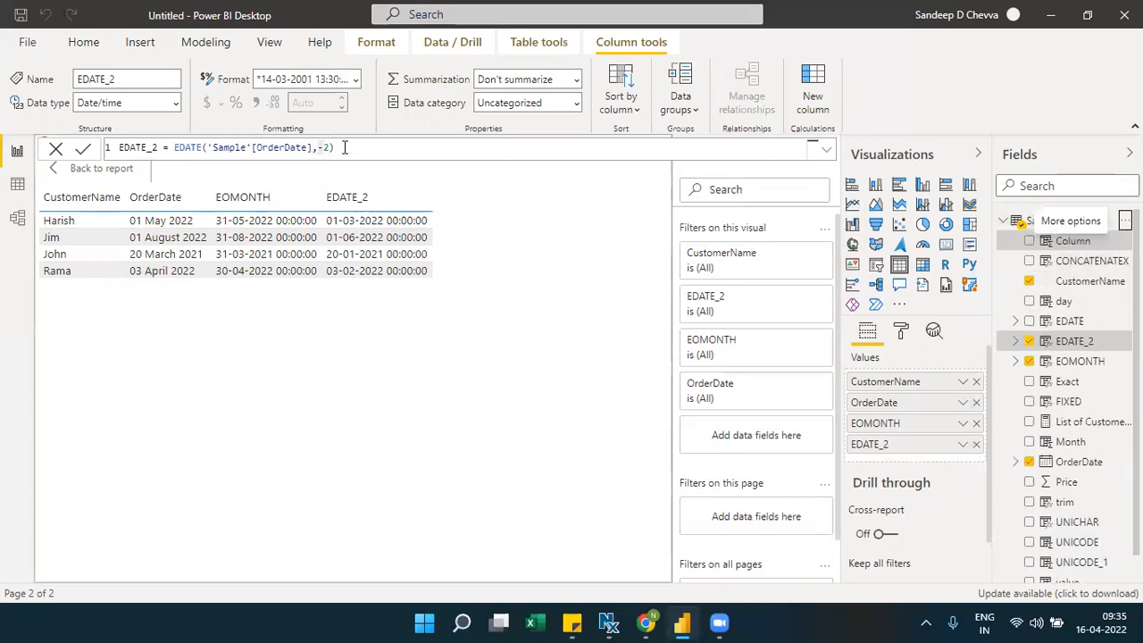
{"action": "type", "text": "today()"}
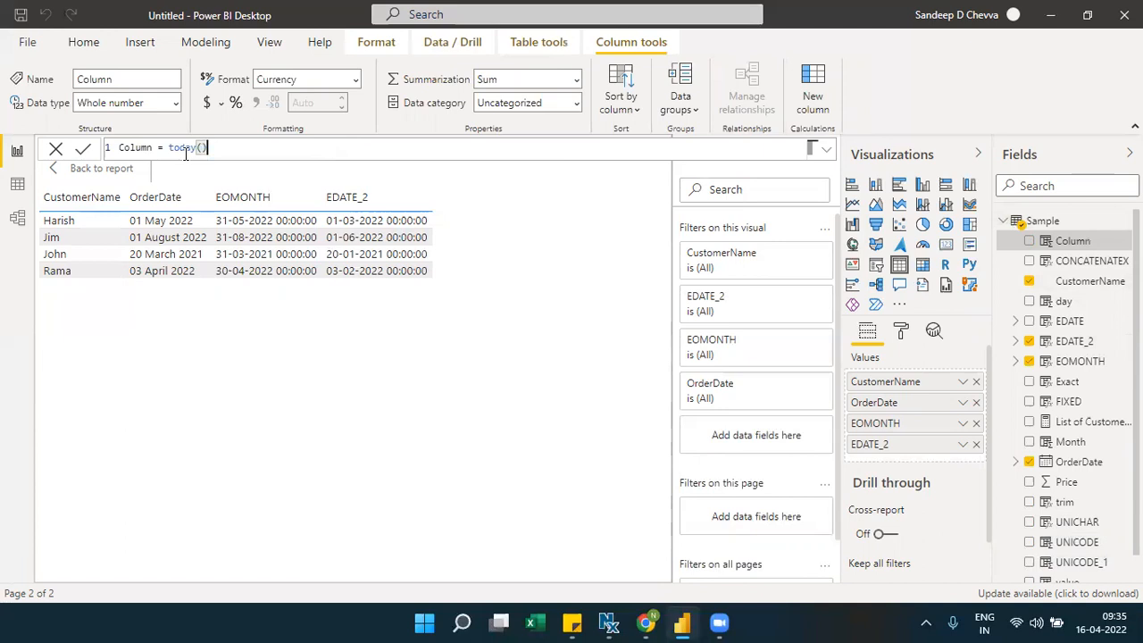
{"action": "left_click", "coordinate": [137, 150]}
{"action": "double_click", "coordinate": [137, 150]}
{"action": "type", "text": "today"}
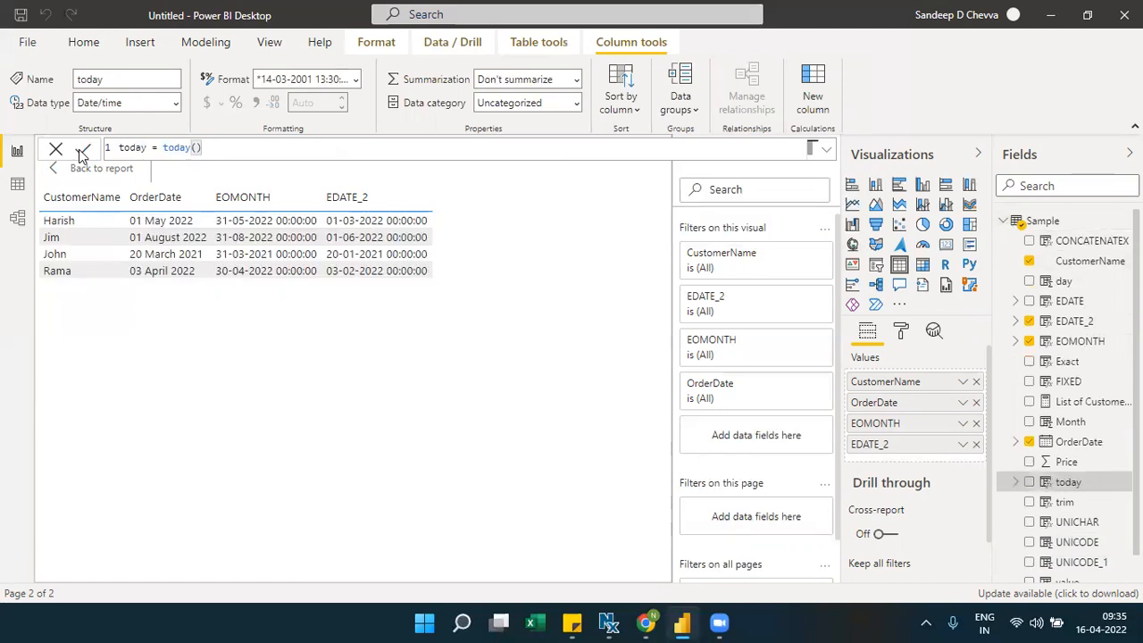
Add the today column to the table visual after EDATE_2 and show it as a plain date instead of a date hierarchy.
{"action": "left_click_drag", "start_coordinate": [1056, 482], "coordinate": [916, 460]}
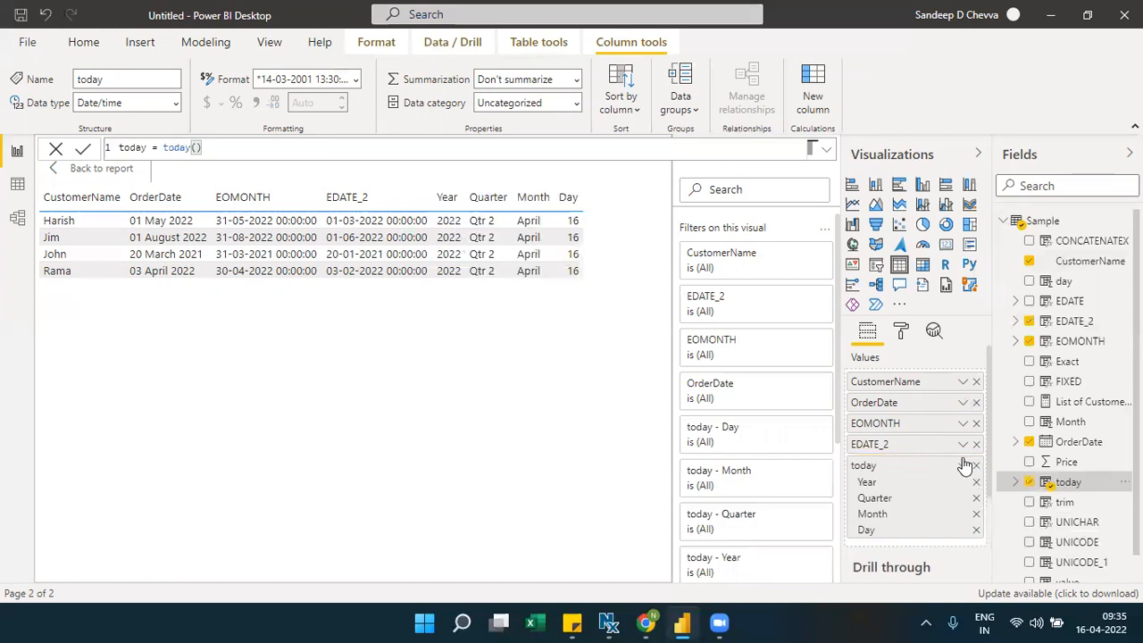
{"action": "left_click", "coordinate": [963, 466]}
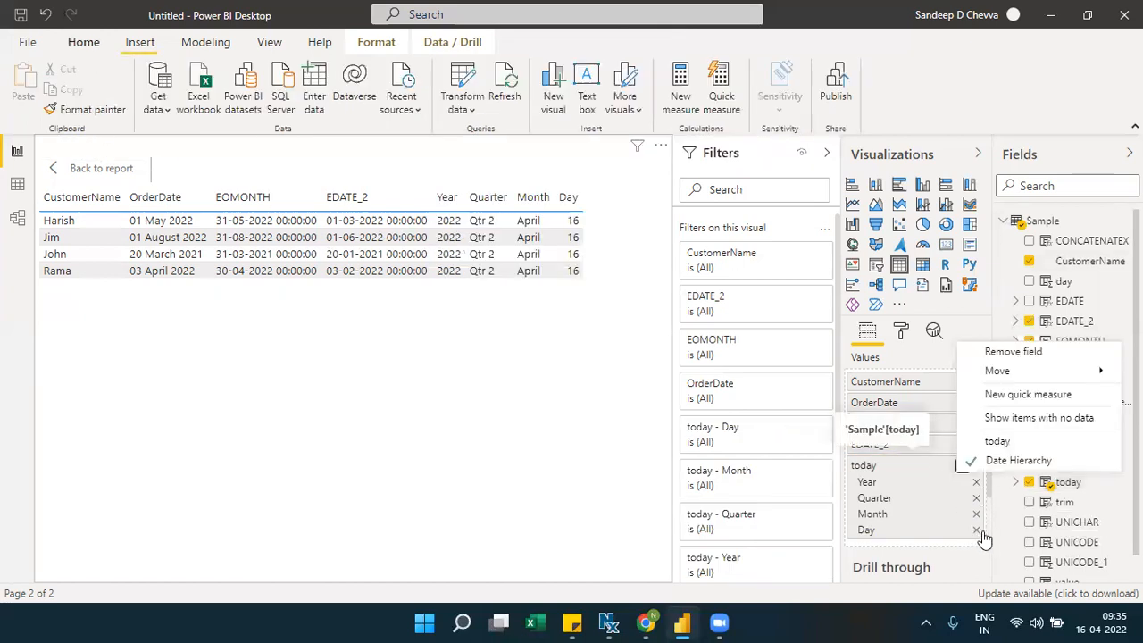
{"action": "left_click", "coordinate": [1009, 442]}
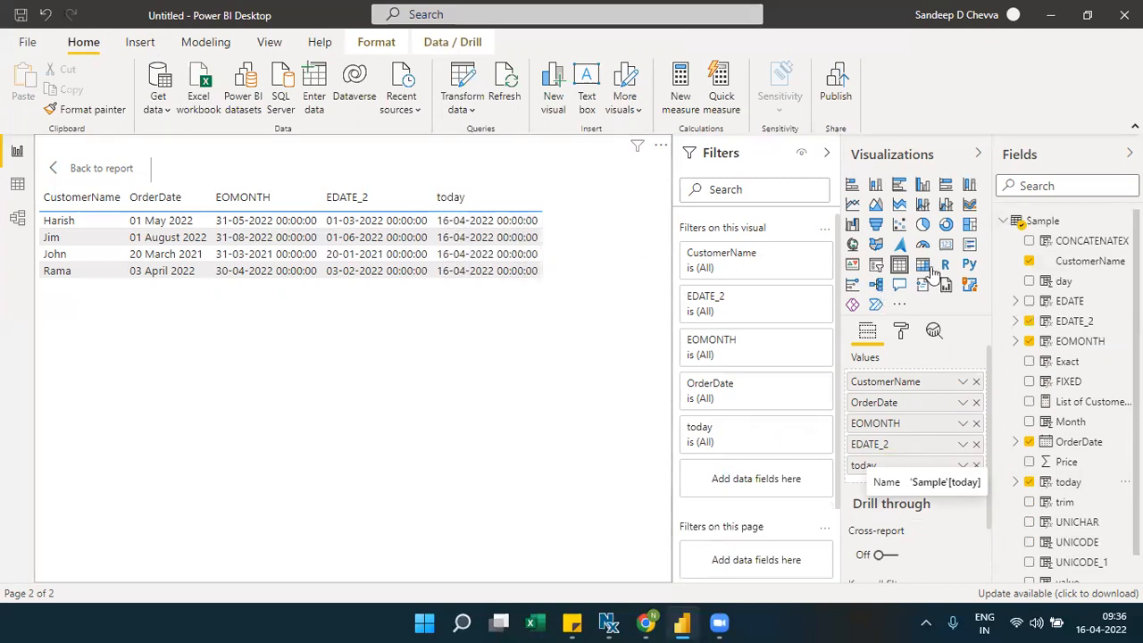
Add a calculated column to the Sample table with the formula Now = Now().
{"action": "right_click", "coordinate": [1097, 228]}
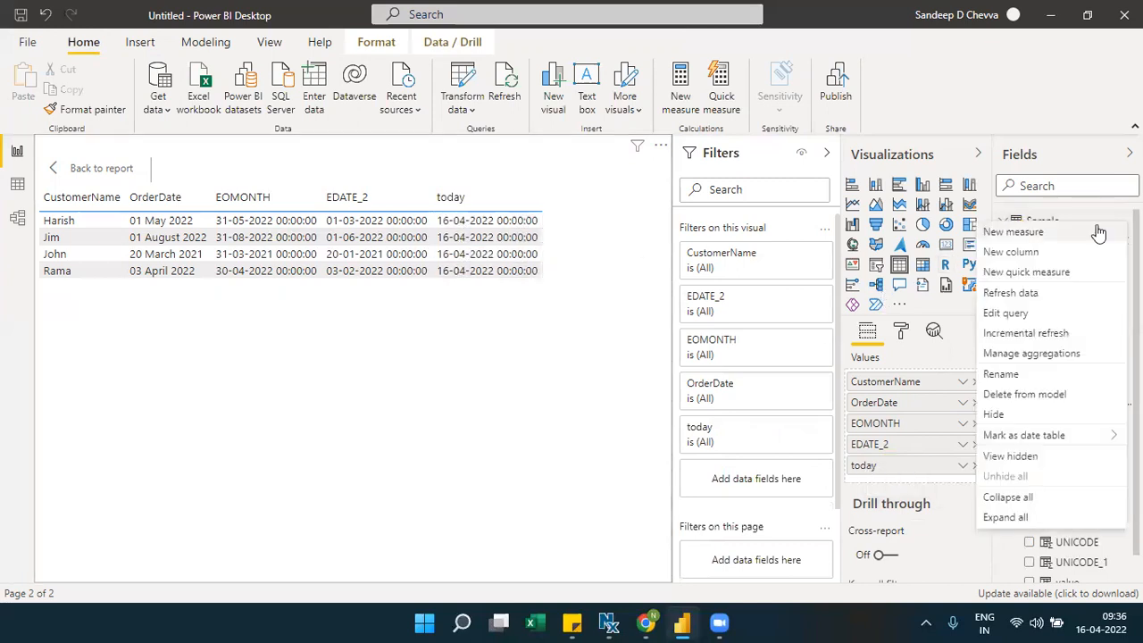
{"action": "left_click", "coordinate": [1020, 254]}
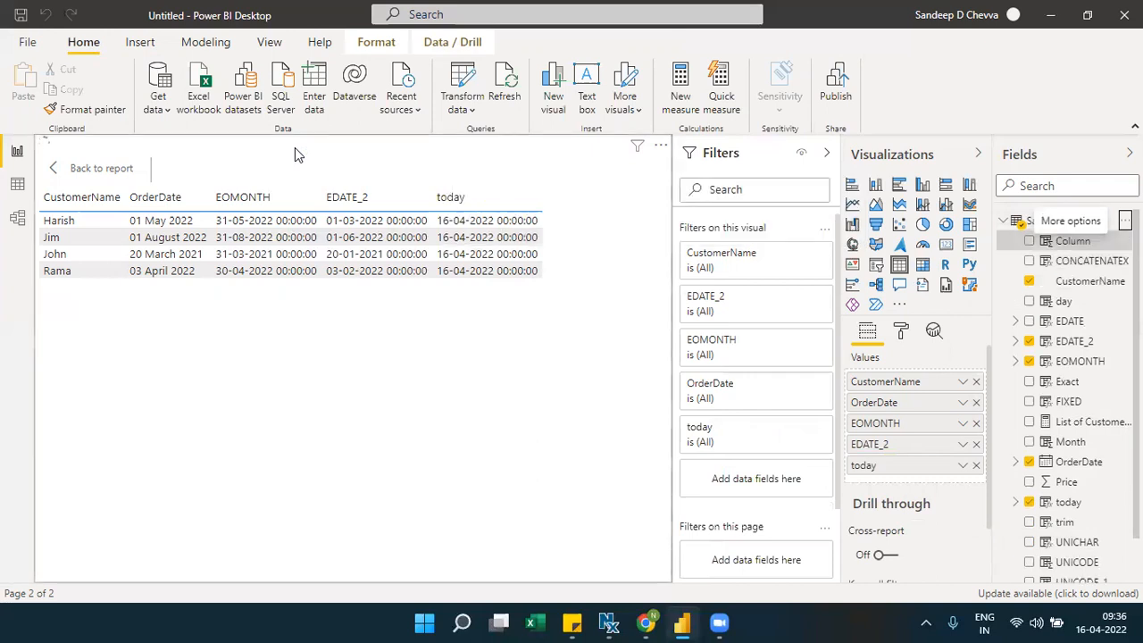
{"action": "left_click", "coordinate": [255, 149]}
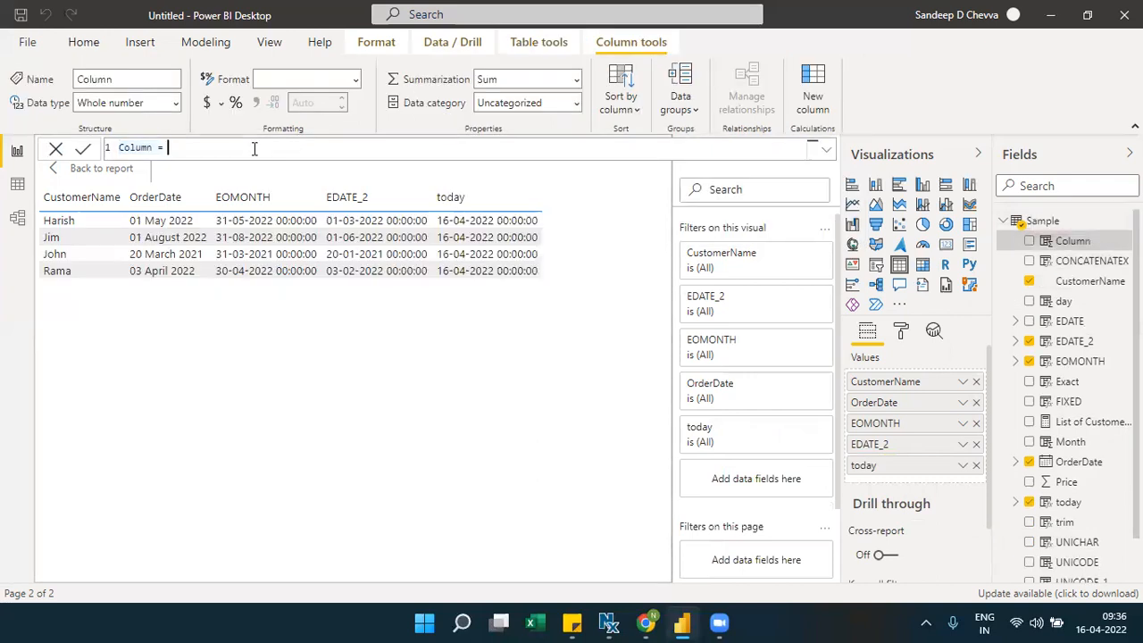
{"action": "type", "text": "Now()"}
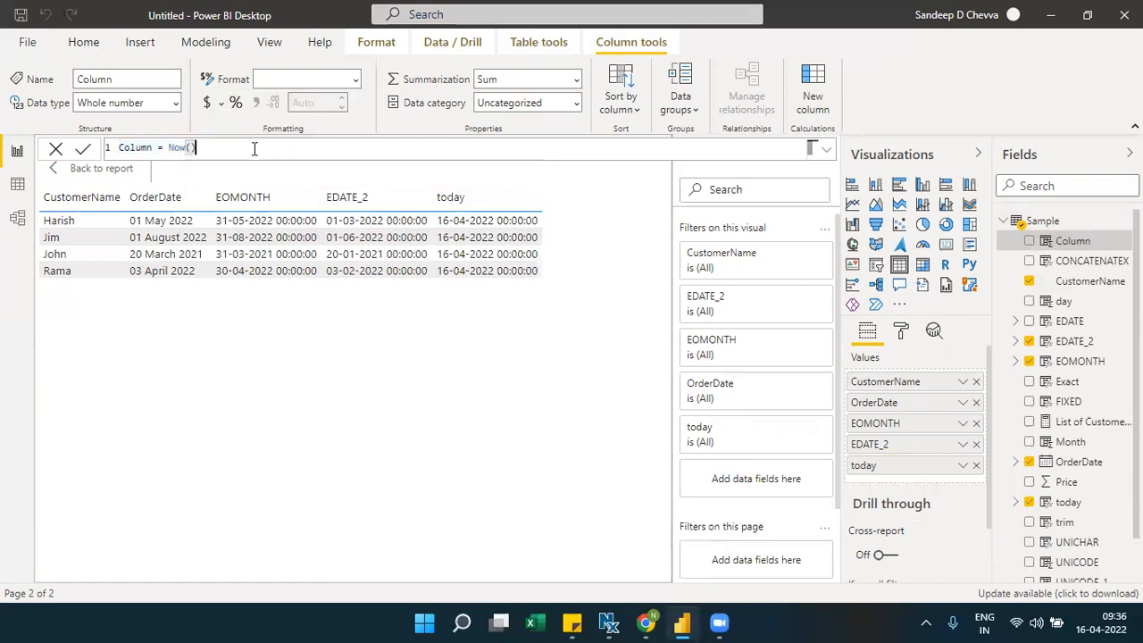
{"action": "double_click", "coordinate": [127, 149]}
{"action": "type", "text": "New"}
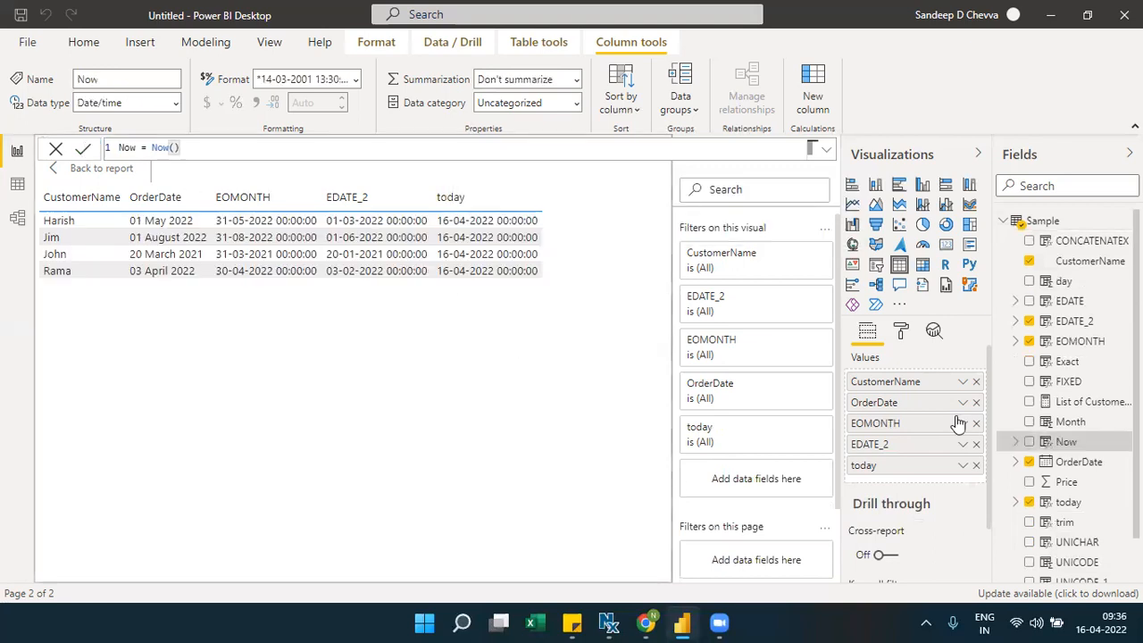
Add the Now column to the table visual as a plain date instead of a date hierarchy, and remove the today column from the visual.
{"action": "left_click_drag", "start_coordinate": [1054, 444], "coordinate": [929, 485]}
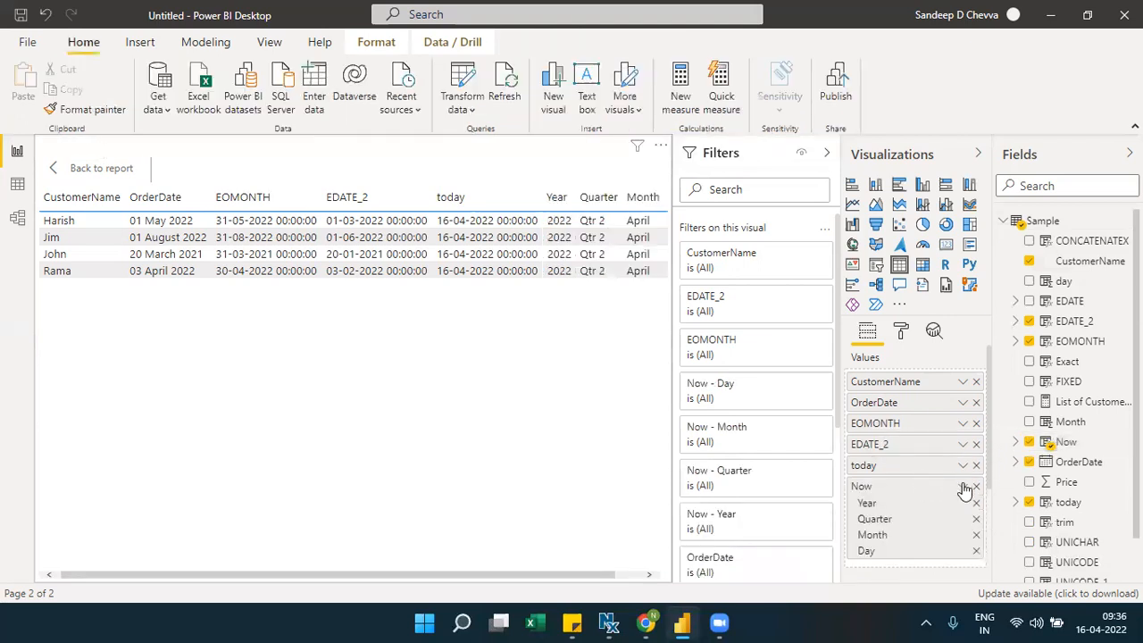
{"action": "left_click", "coordinate": [963, 487]}
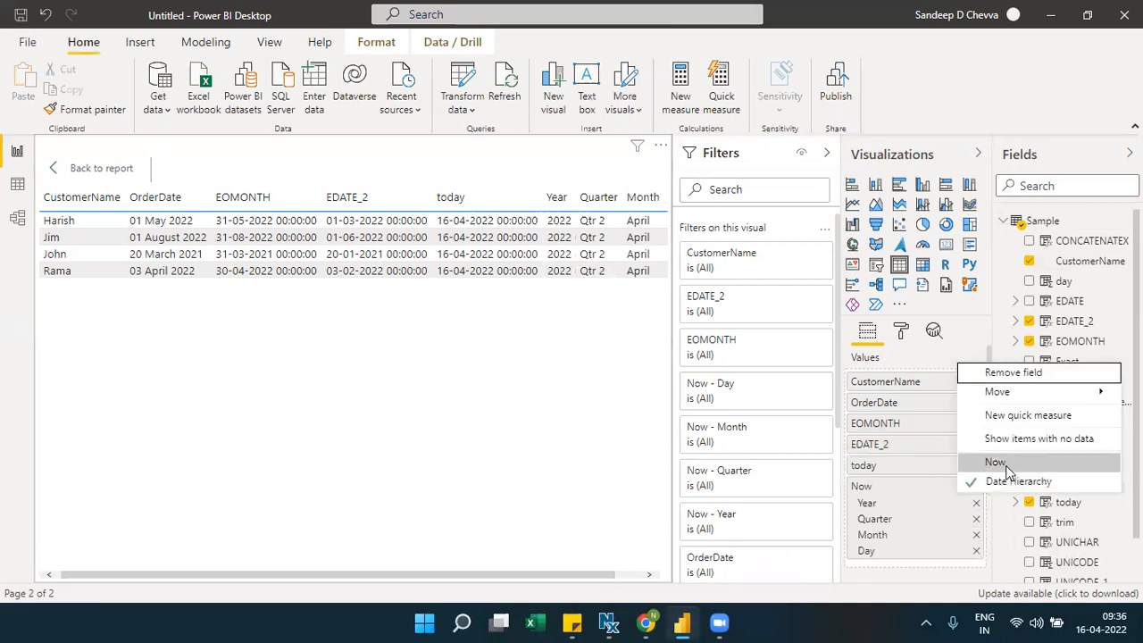
{"action": "left_click", "coordinate": [1006, 468]}
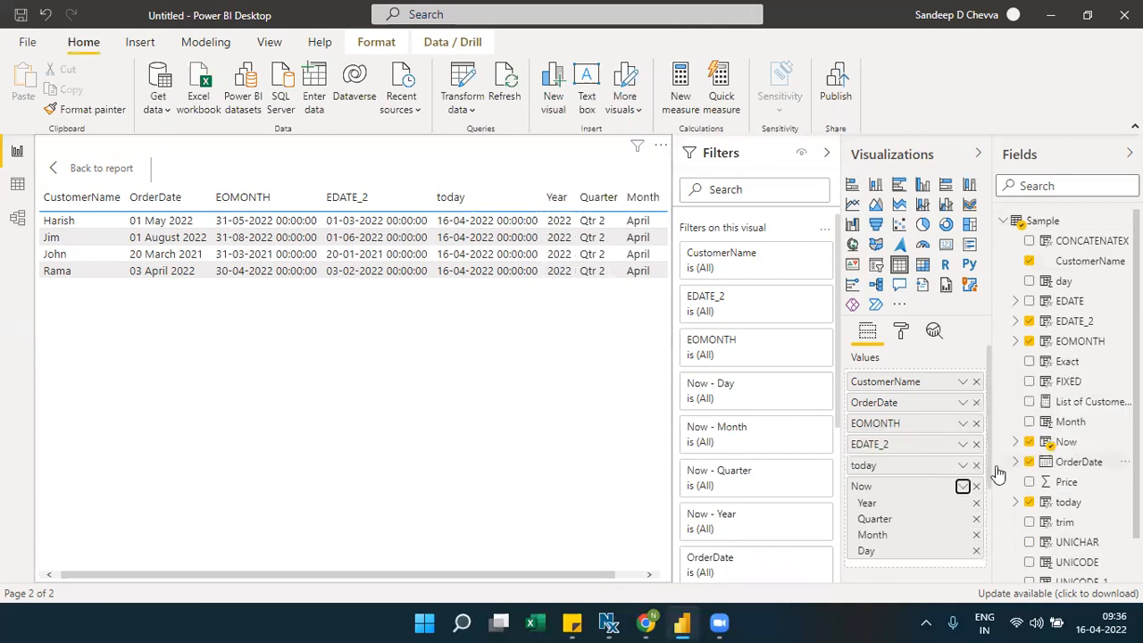
{"action": "left_click", "coordinate": [976, 466]}
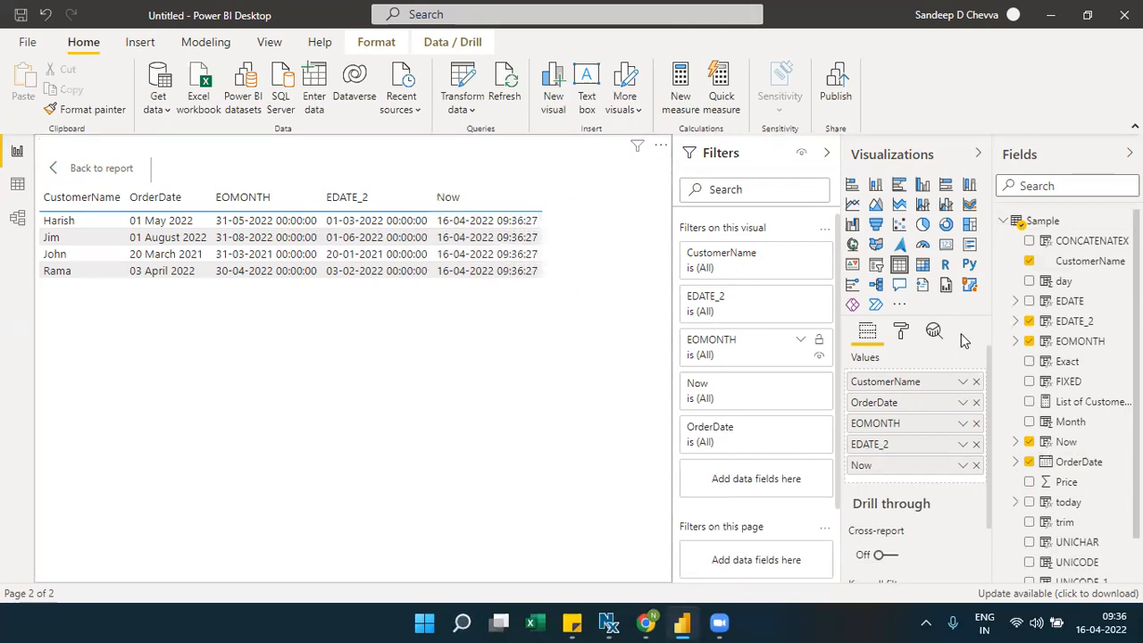
Add a calculated column to the Sample table with the formula hour = hour('Sample'[Now]).
{"action": "left_click", "coordinate": [1123, 221]}
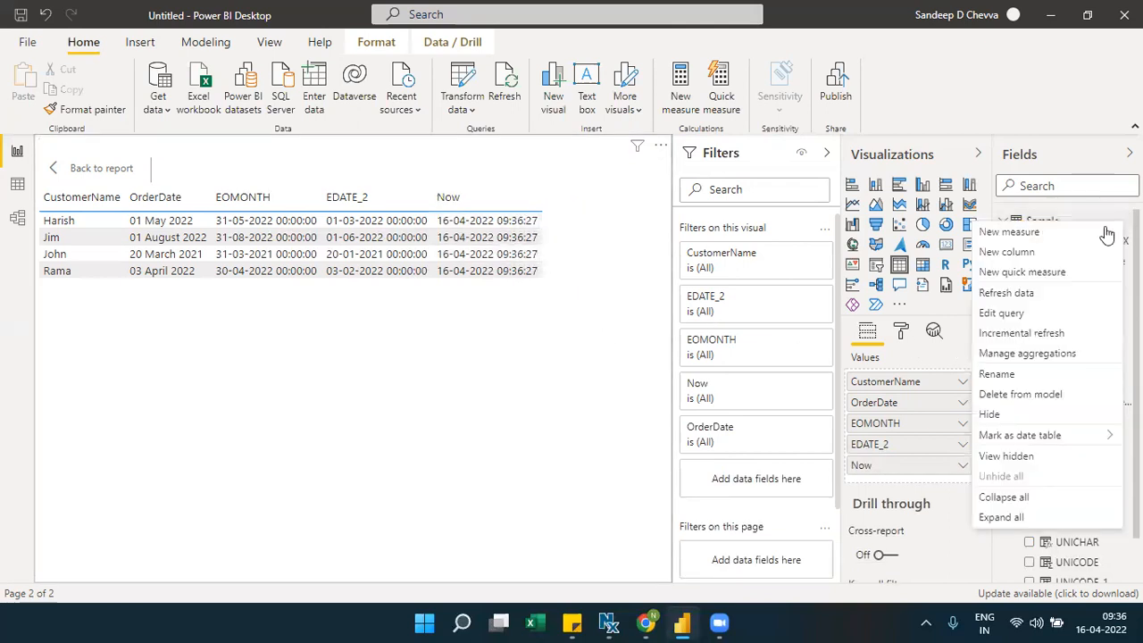
{"action": "left_click", "coordinate": [1009, 252]}
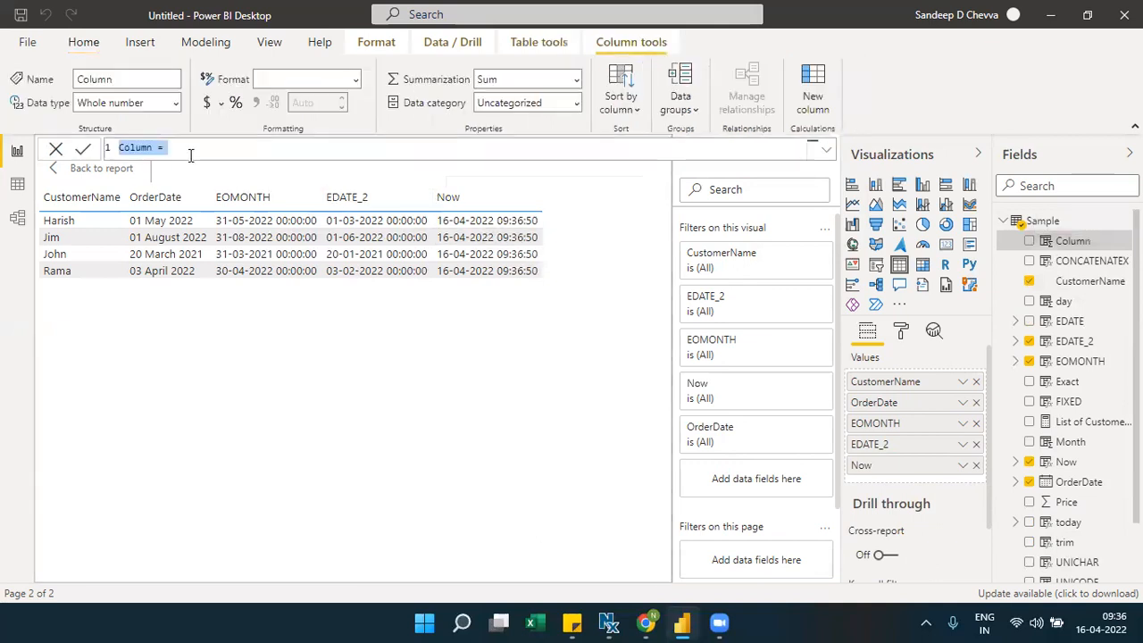
{"action": "left_click", "coordinate": [190, 155]}
{"action": "type", "text": "hour"}
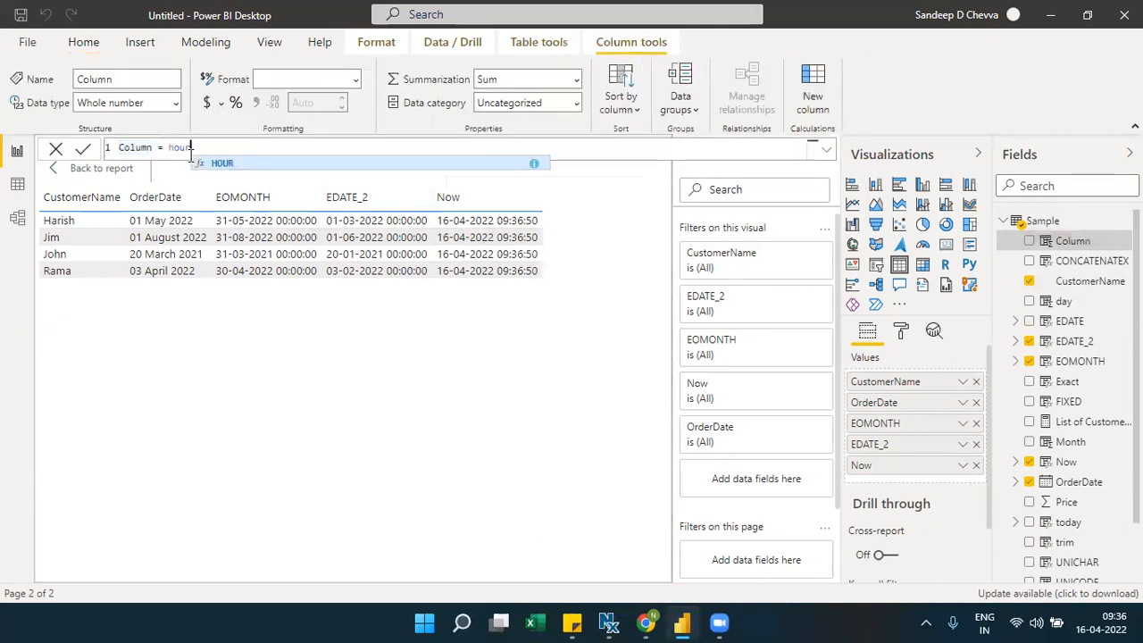
{"action": "type", "text": "(now"}
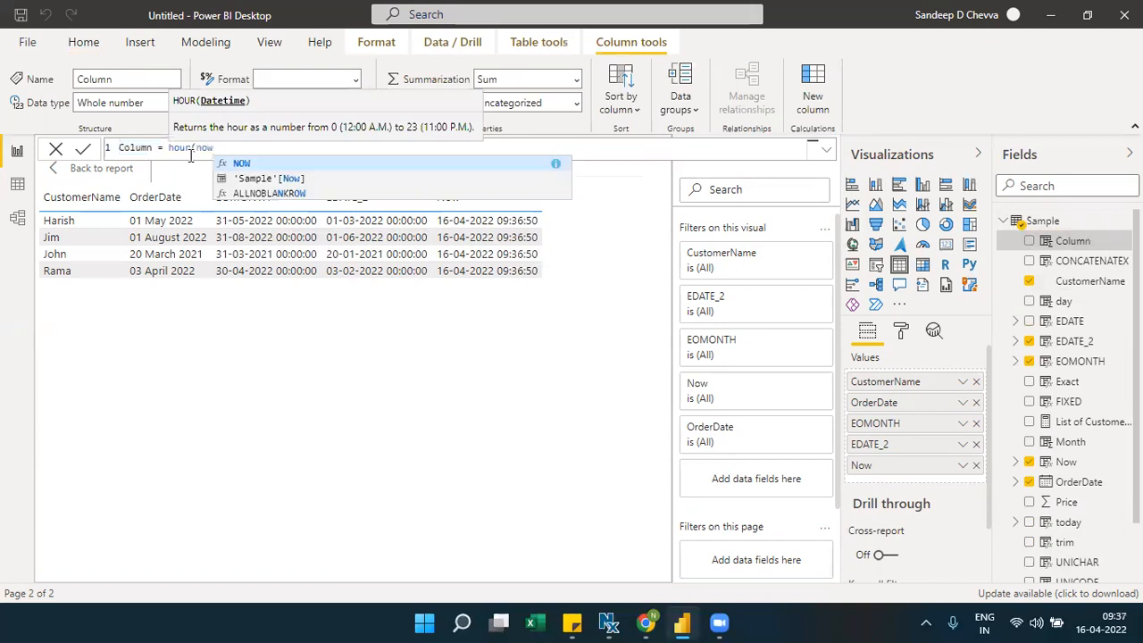
{"action": "key", "text": "Down"}
{"action": "key", "text": "Tab"}
{"action": "type", "text": ")"}
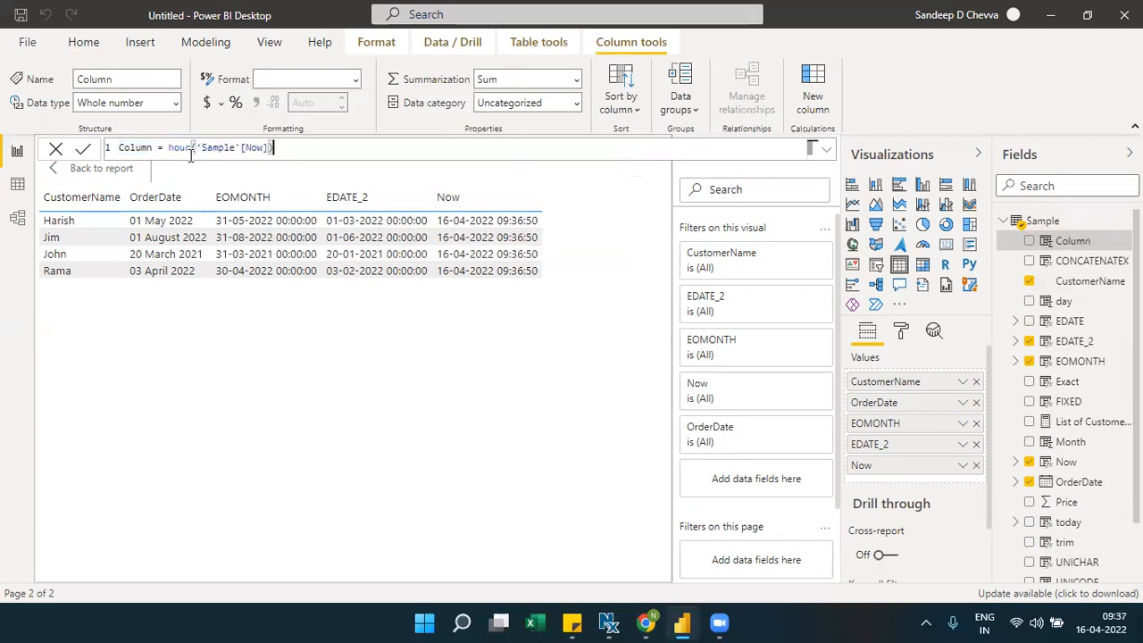
{"action": "double_click", "coordinate": [136, 148]}
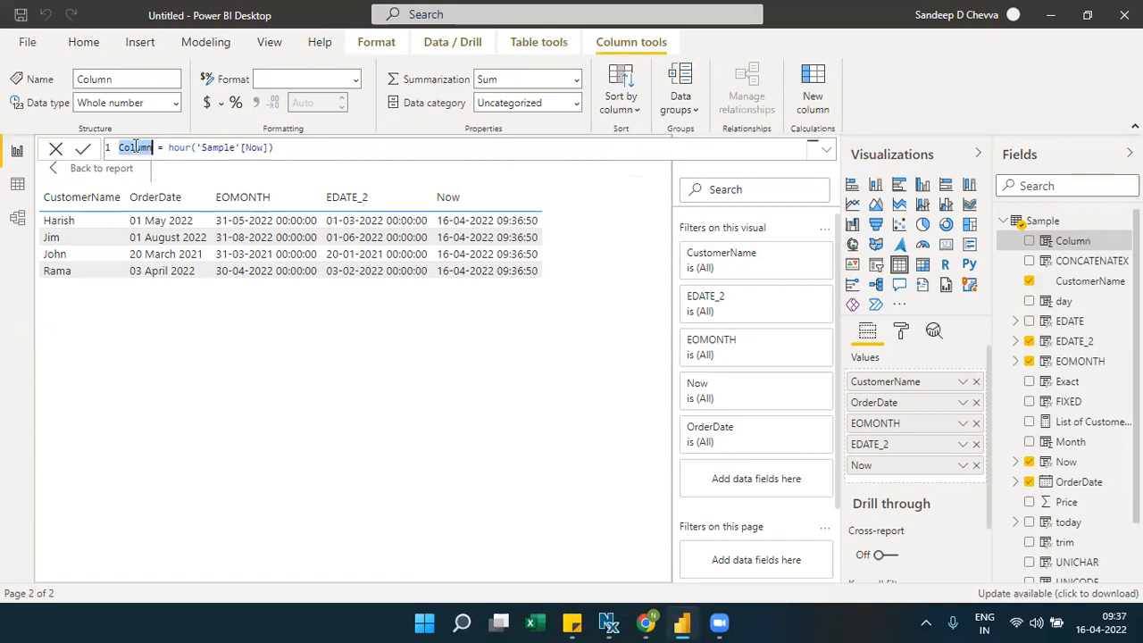
{"action": "type", "text": "hour"}
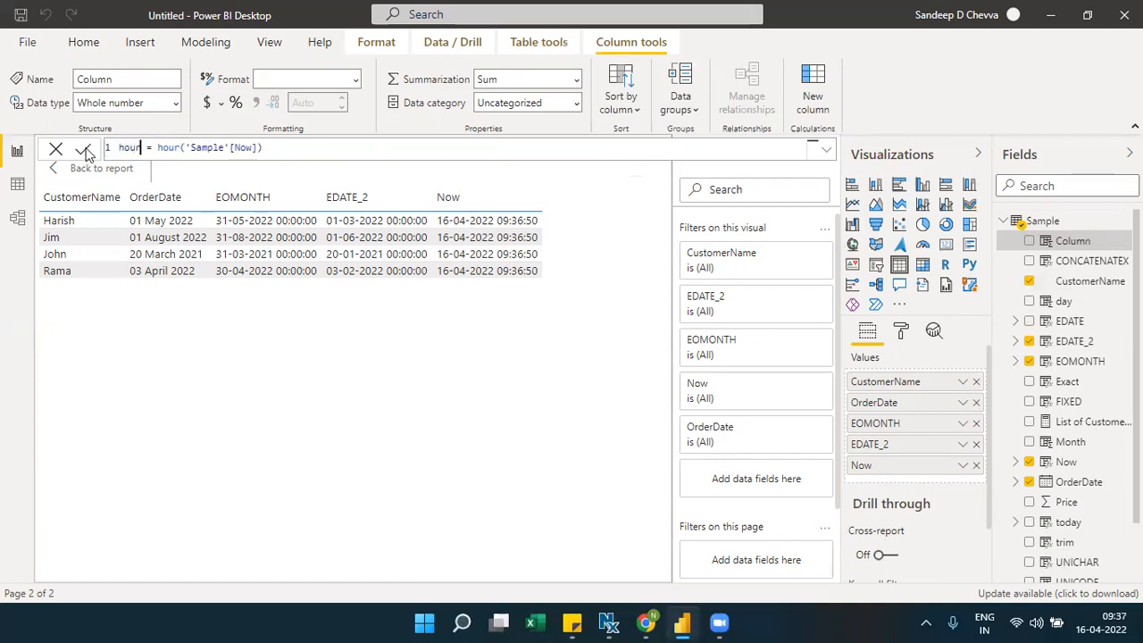
{"action": "left_click", "coordinate": [84, 150]}
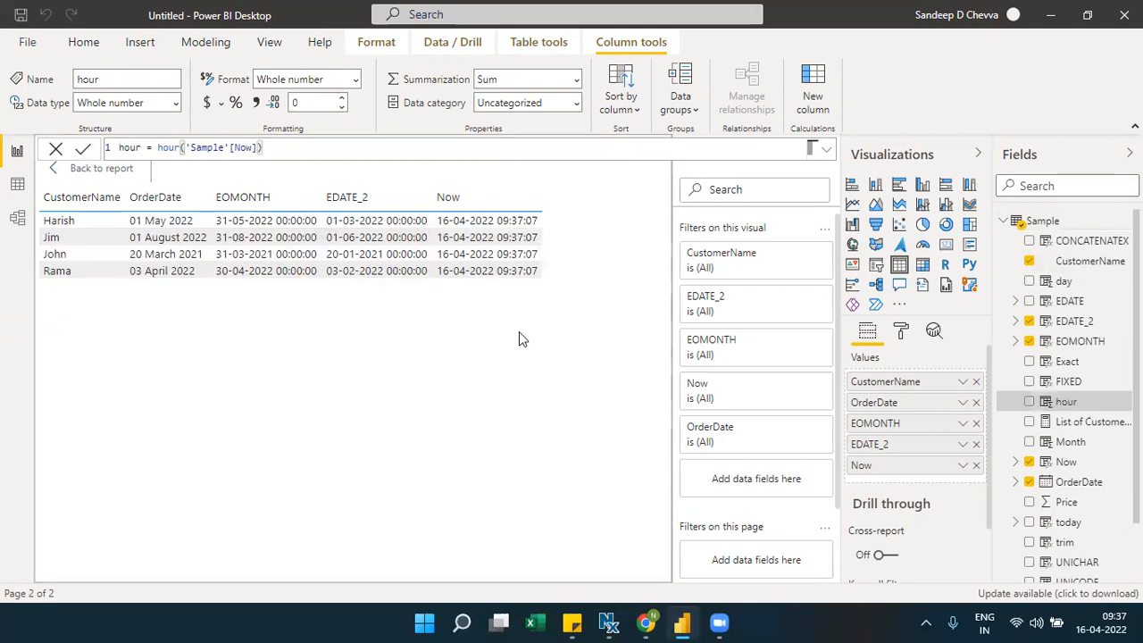
Add the hour column to the table visual after Now, and remove EDATE_2 and EOMONTH from the visual.
{"action": "left_click_drag", "start_coordinate": [929, 472], "coordinate": [909, 481]}
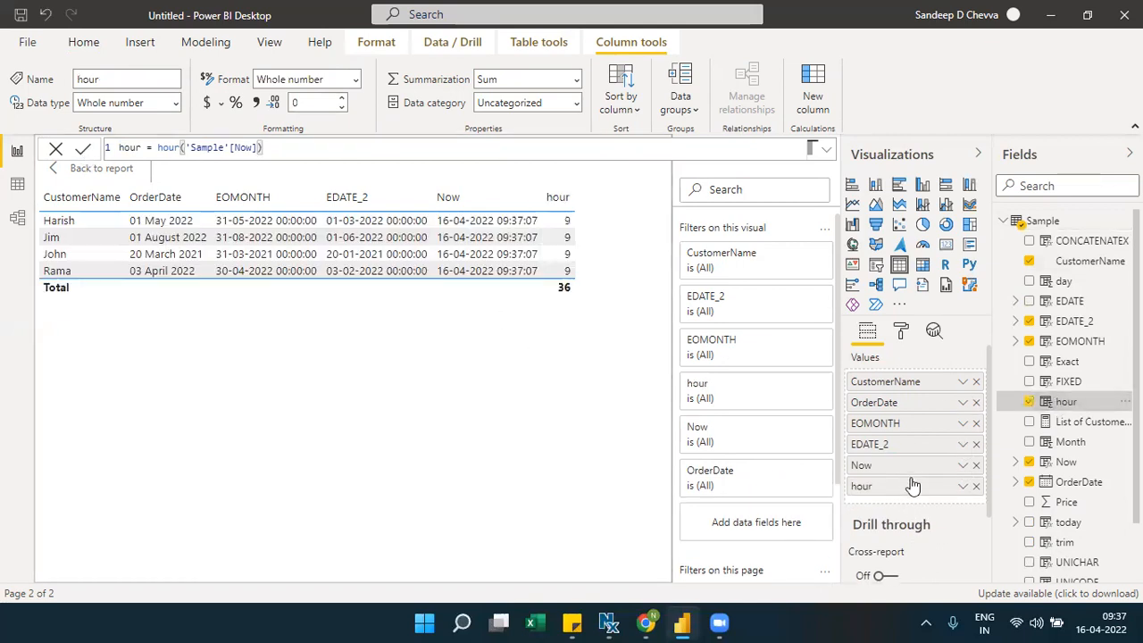
{"action": "left_click", "coordinate": [977, 444]}
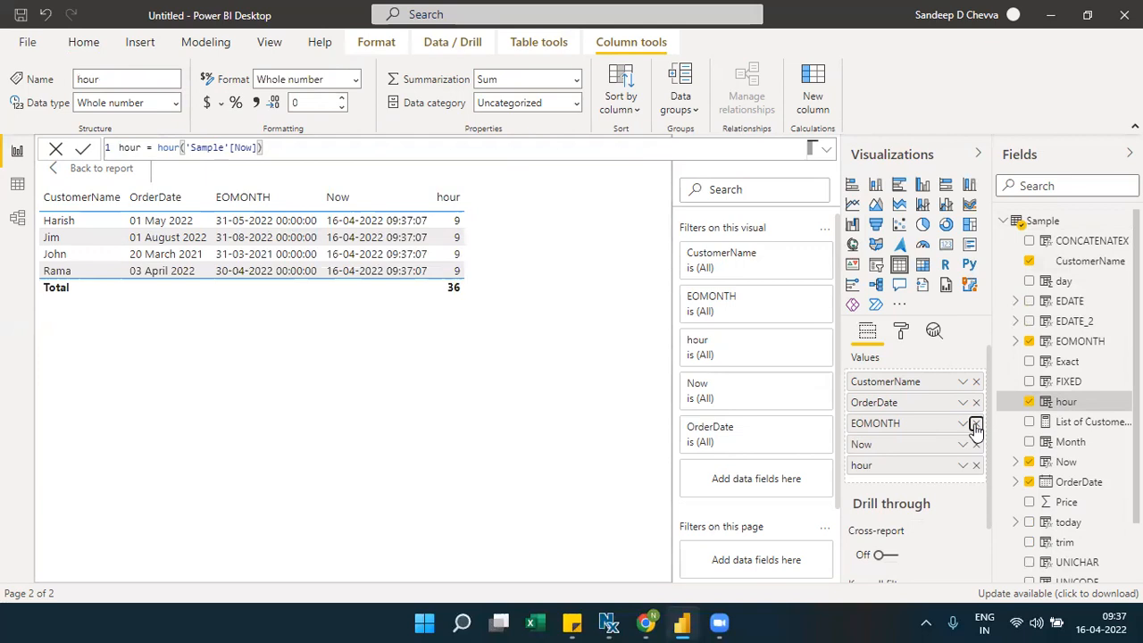
{"action": "left_click", "coordinate": [977, 425]}
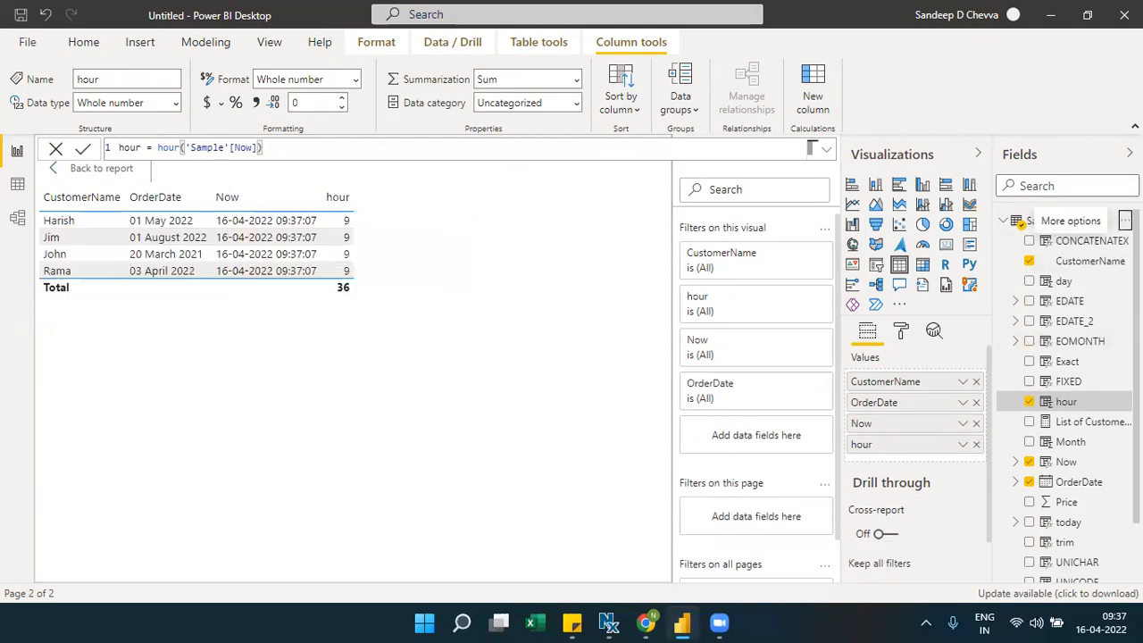
Add a calculated column to the Sample table with the formula MINUTE = MINUTE('Sample'[Now]).
{"action": "left_click", "coordinate": [1125, 219]}
{"action": "left_click", "coordinate": [584, 188]}
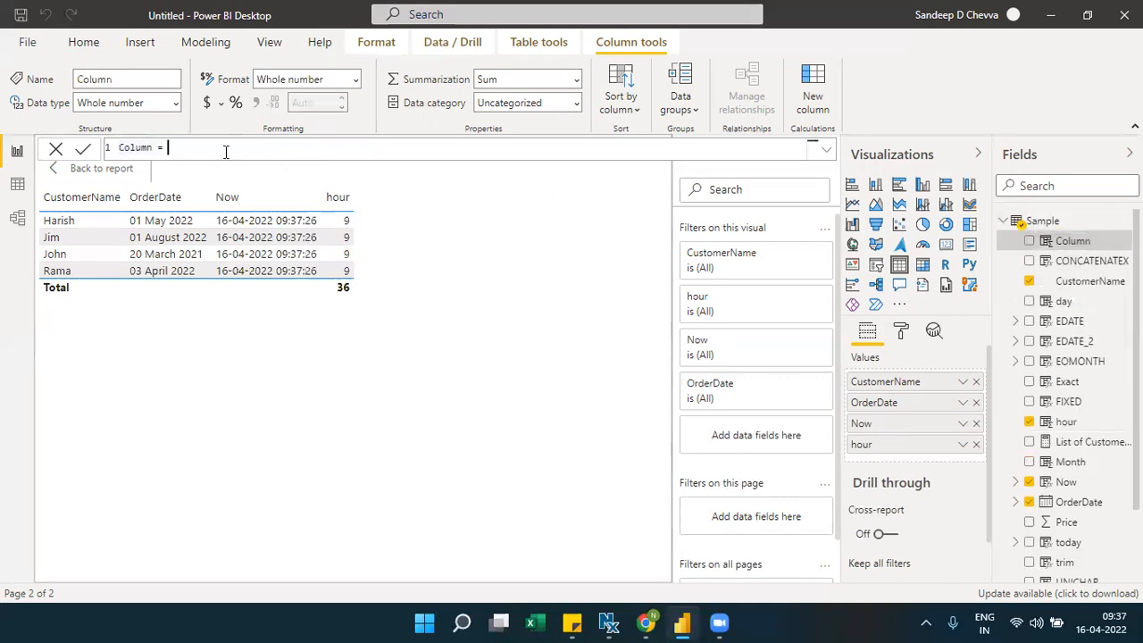
{"action": "type", "text": "mo"}
{"action": "key", "text": "BackSpace"}
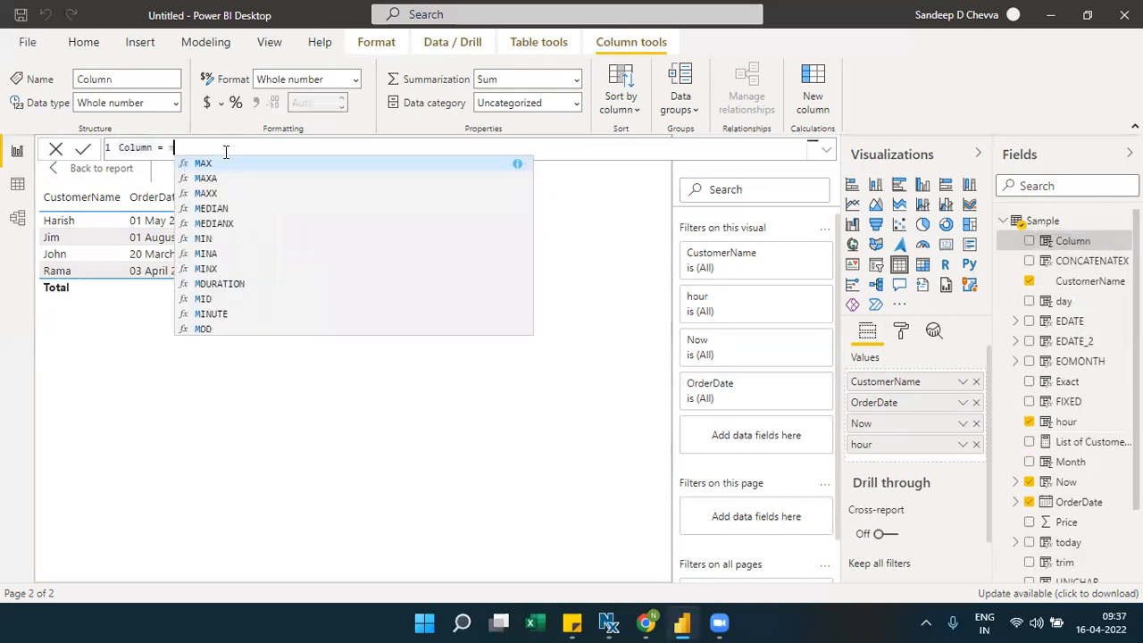
{"action": "type", "text": "inu"}
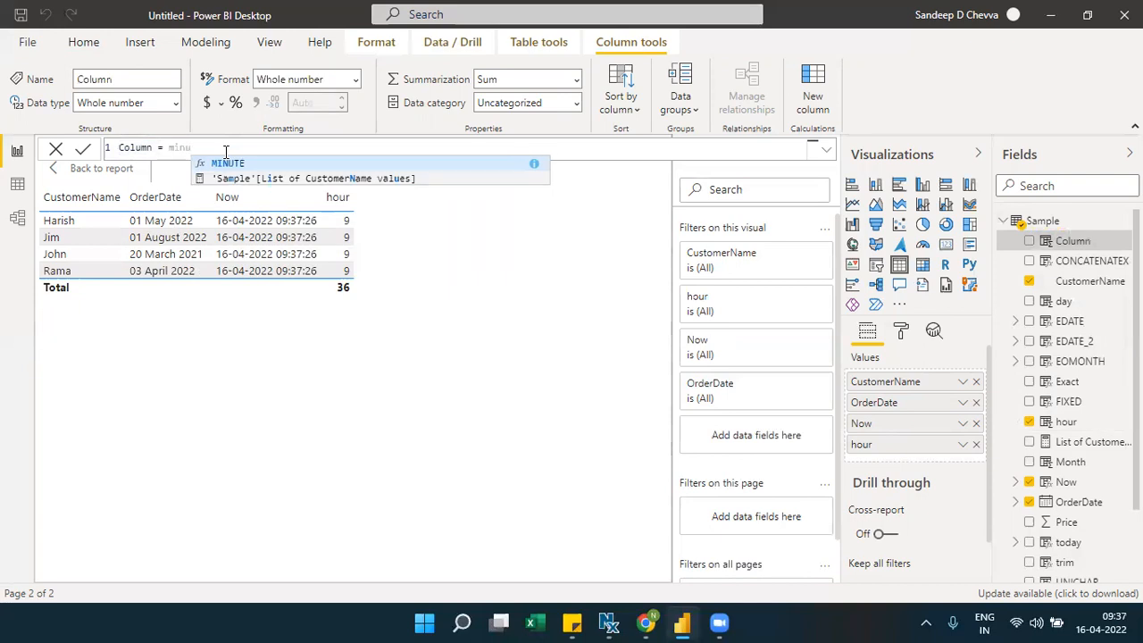
{"action": "key", "text": "Tab"}
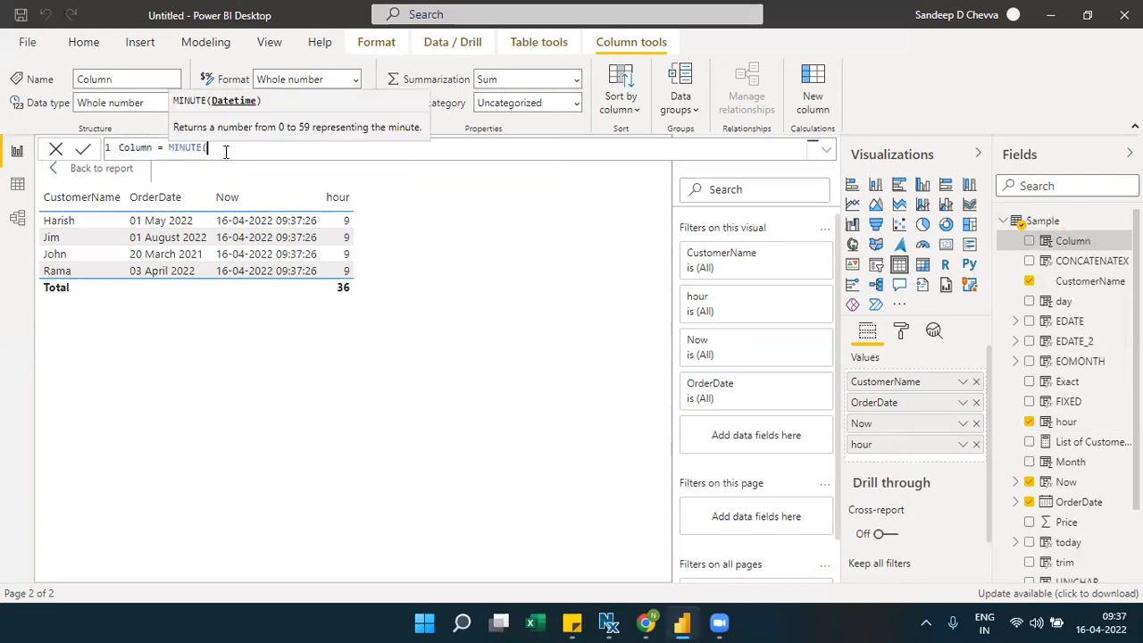
{"action": "type", "text": "now"}
{"action": "key", "text": "Tab"}
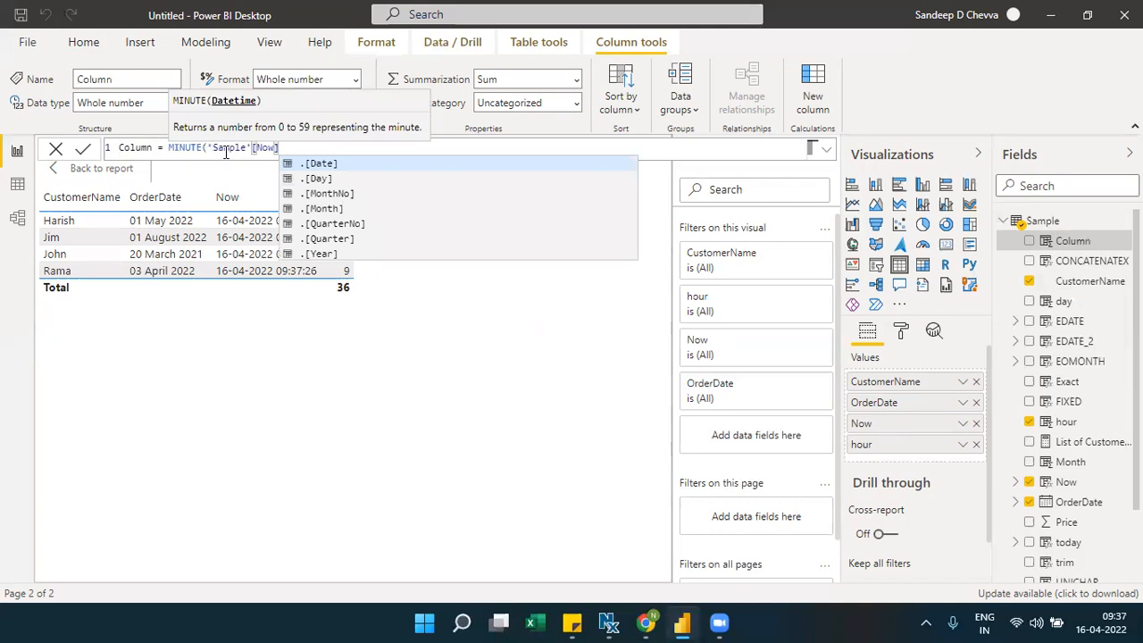
{"action": "type", "text": ")"}
{"action": "double_click", "coordinate": [185, 147]}
{"action": "key", "text": "ctrl+c"}
{"action": "double_click", "coordinate": [134, 147]}
{"action": "key", "text": "ctrl+v"}
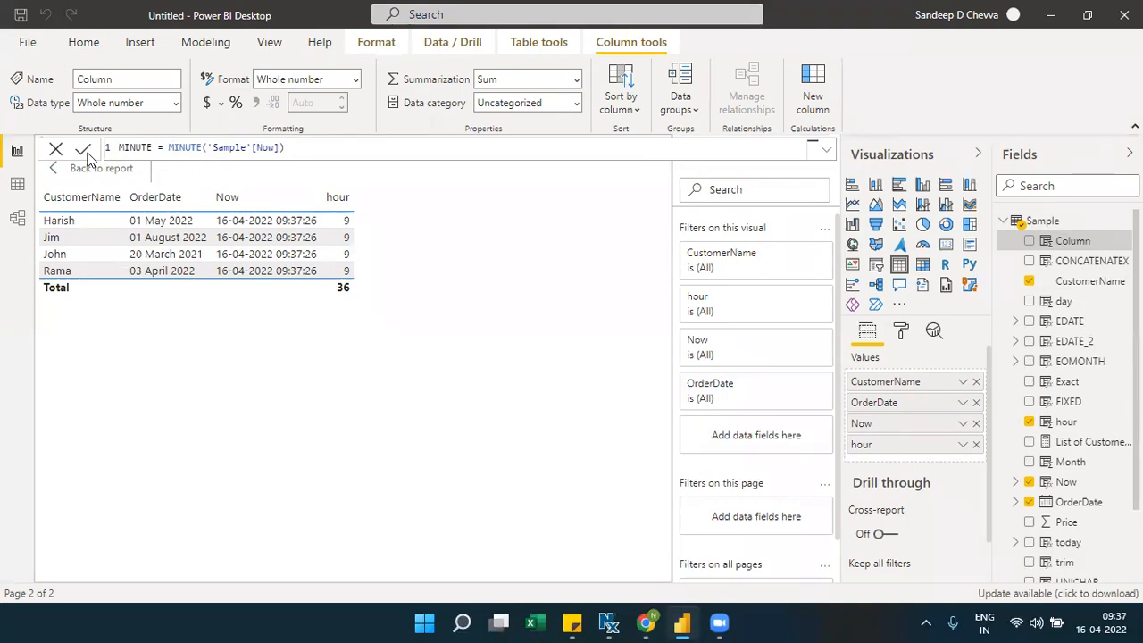
{"action": "left_click", "coordinate": [84, 150]}
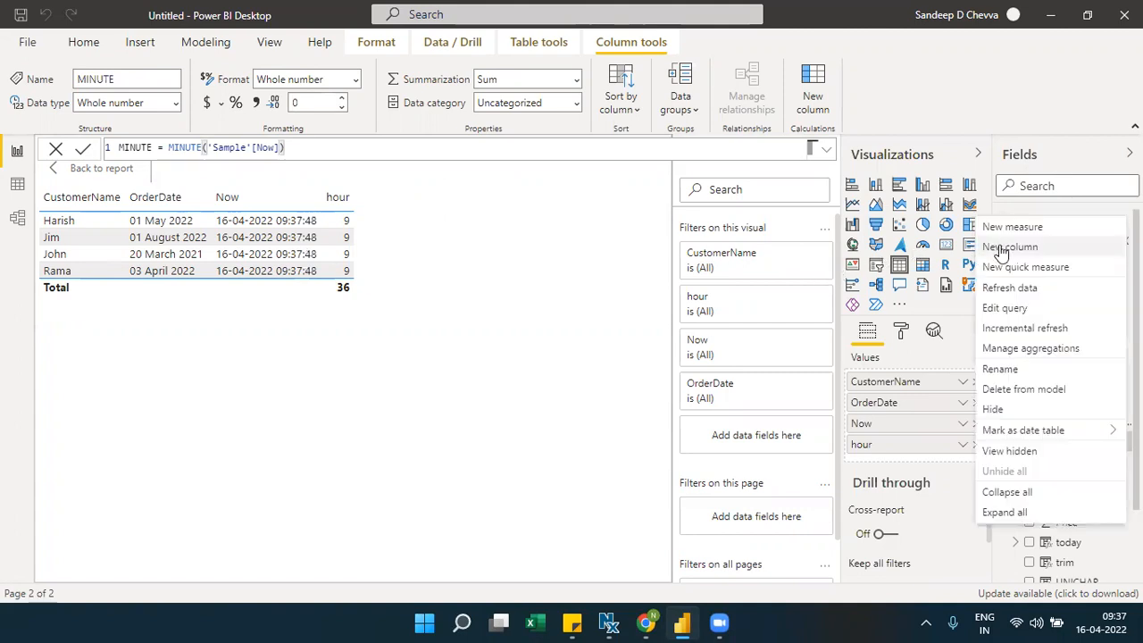
Add a calculated column to the Sample table with the formula SECOND = SECOND('Sample'[Now]).
{"action": "left_click", "coordinate": [1001, 251]}
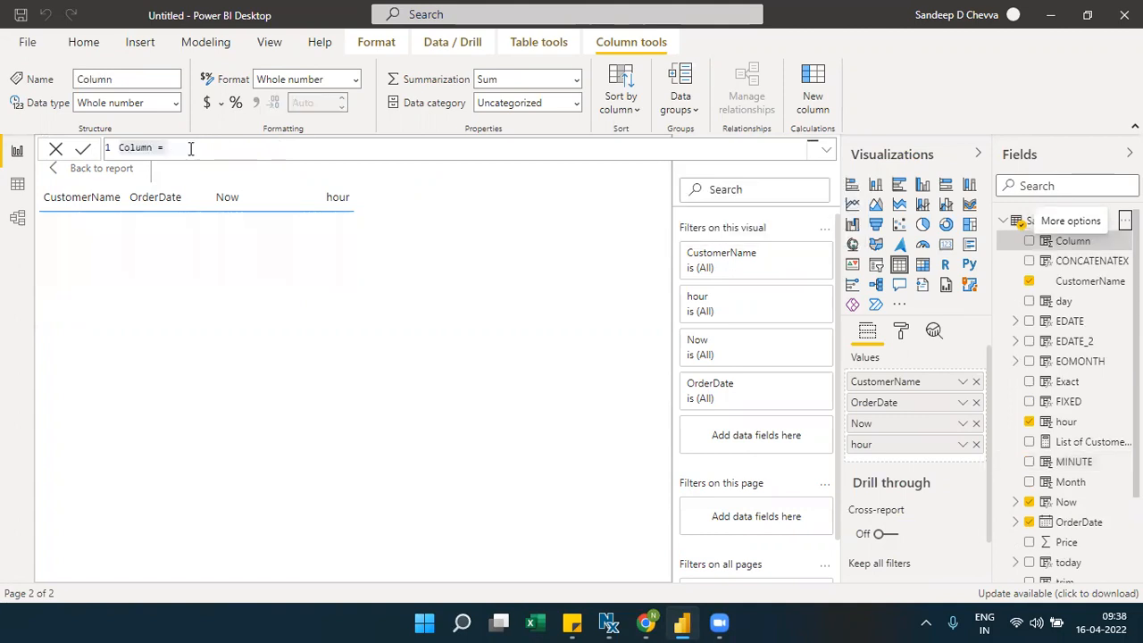
{"action": "type", "text": "seco"}
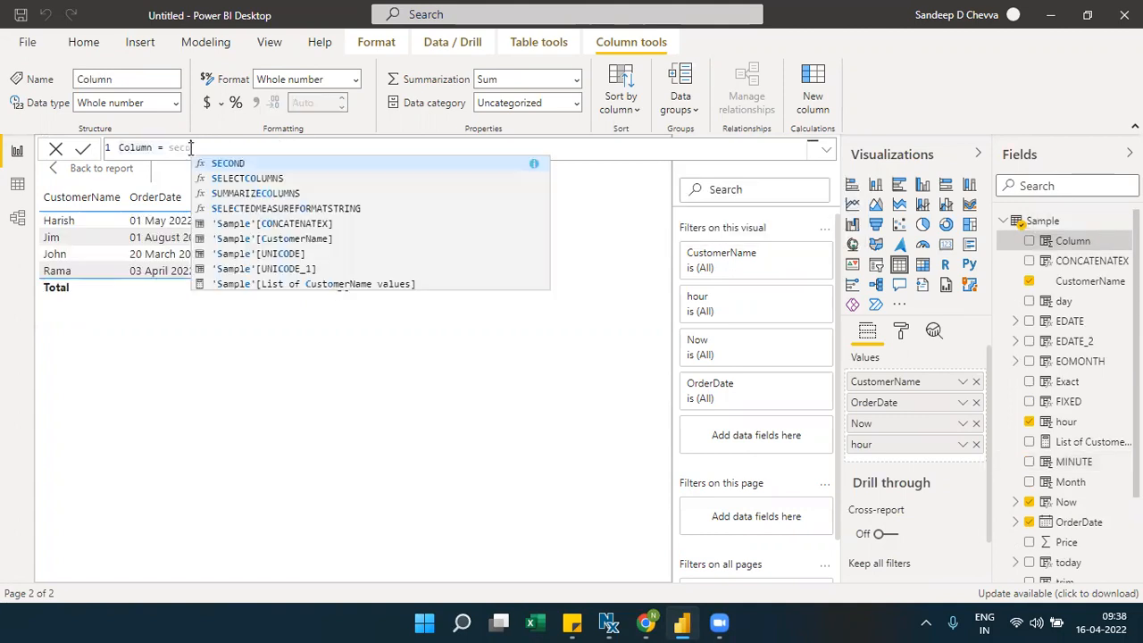
{"action": "key", "text": "Tab"}
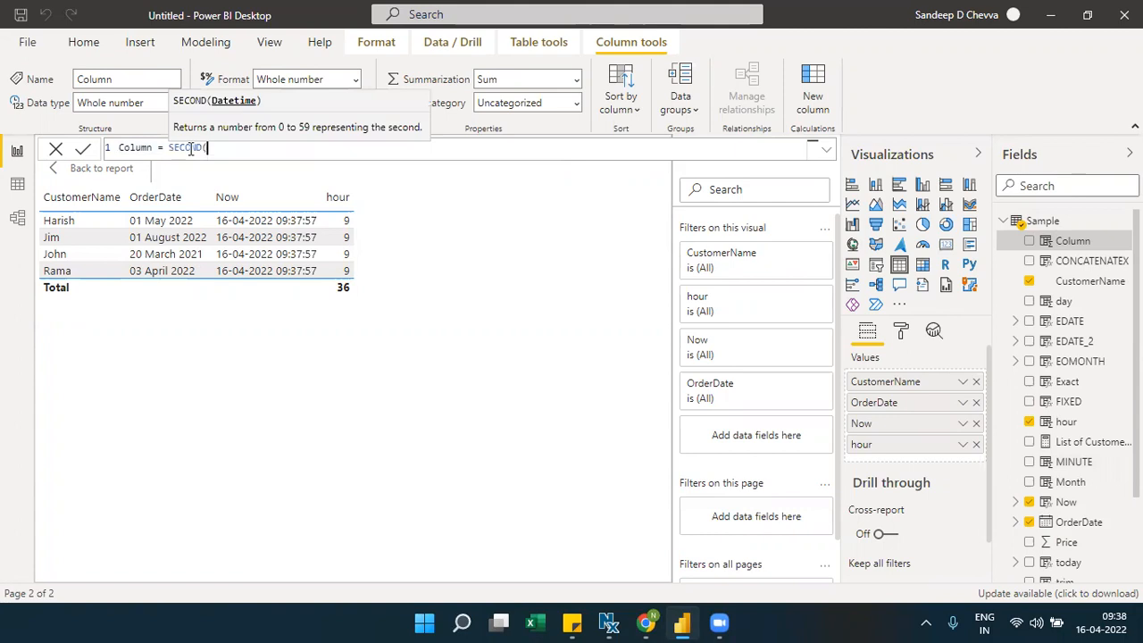
{"action": "type", "text": "now"}
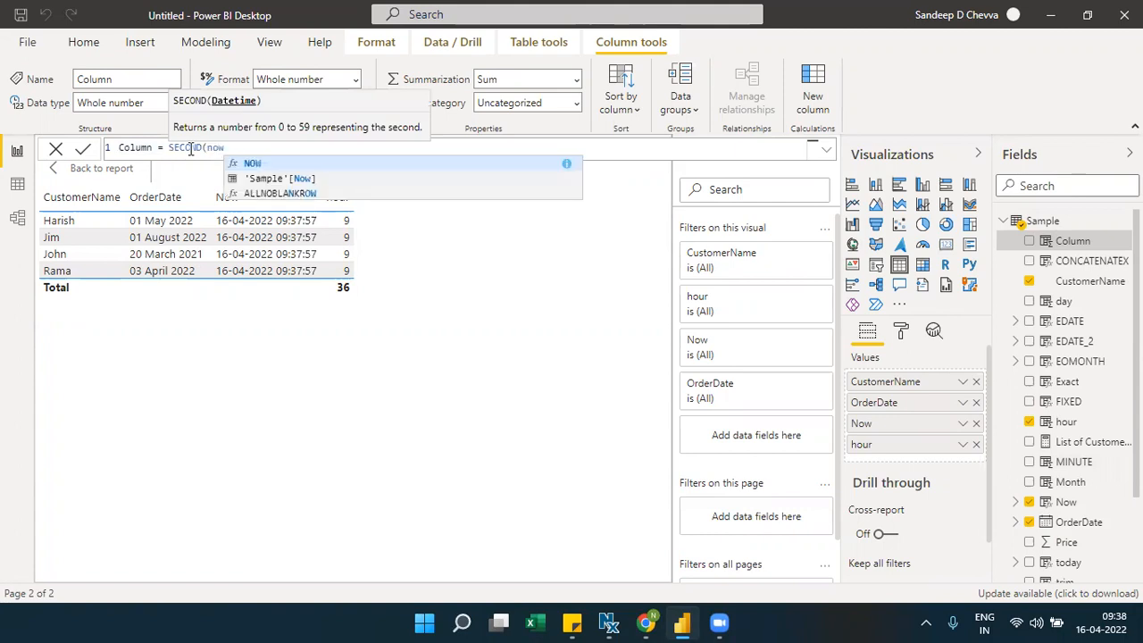
{"action": "key", "text": "Down"}
{"action": "key", "text": "Tab"}
{"action": "type", "text": ")"}
{"action": "double_click", "coordinate": [187, 147]}
{"action": "key", "text": "ctrl+c"}
{"action": "double_click", "coordinate": [134, 147]}
{"action": "key", "text": "ctrl+v"}
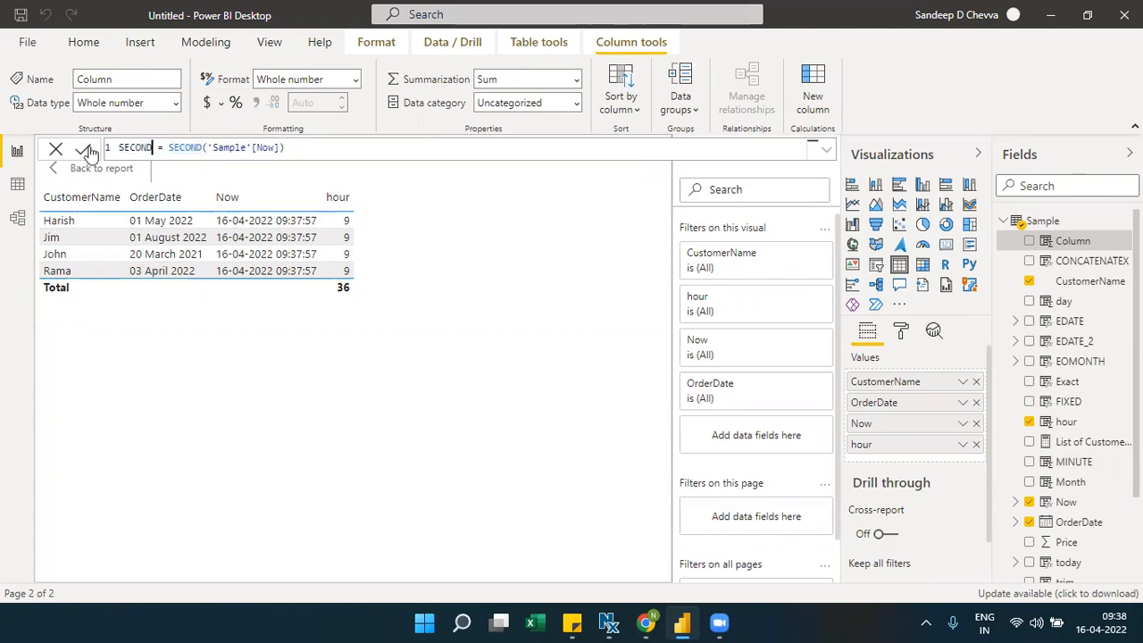
{"action": "left_click", "coordinate": [82, 150]}
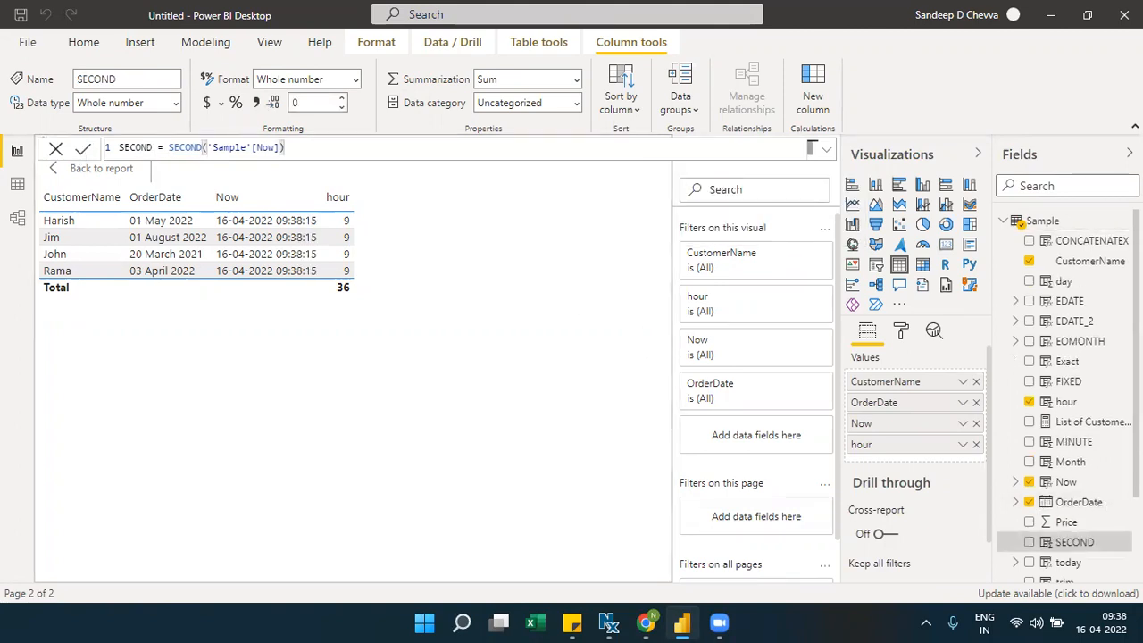
Add the MINUTE and SECOND columns to the table visual after hour.
{"action": "scroll", "coordinate": [1068, 402], "scroll_direction": "down", "scroll_amount": 3}
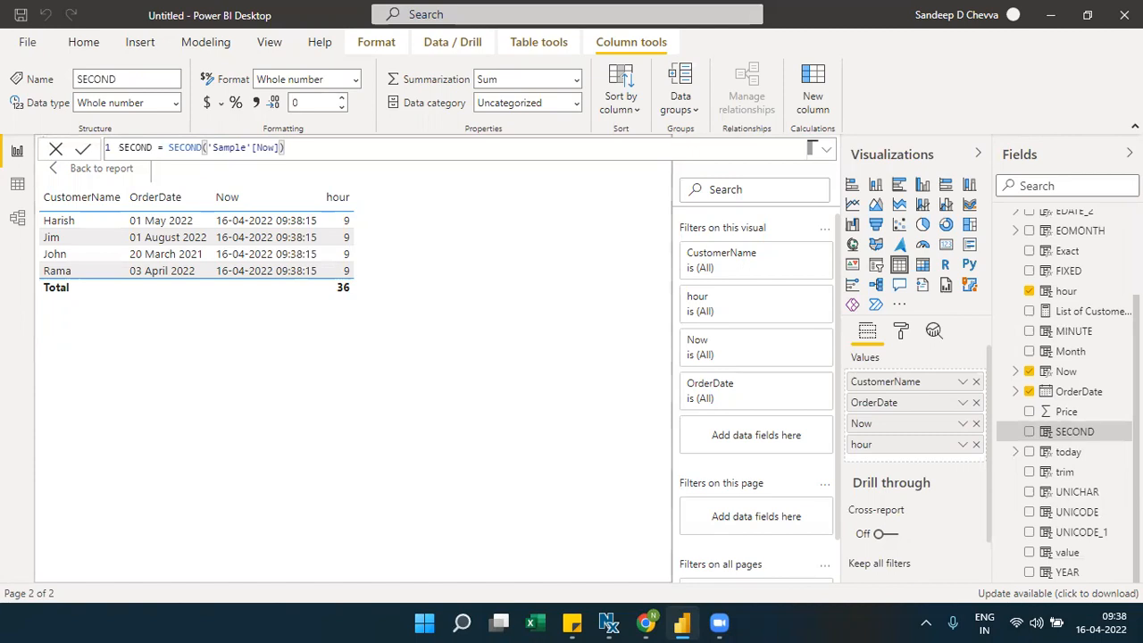
{"action": "scroll", "coordinate": [1068, 401], "scroll_direction": "up", "scroll_amount": 3}
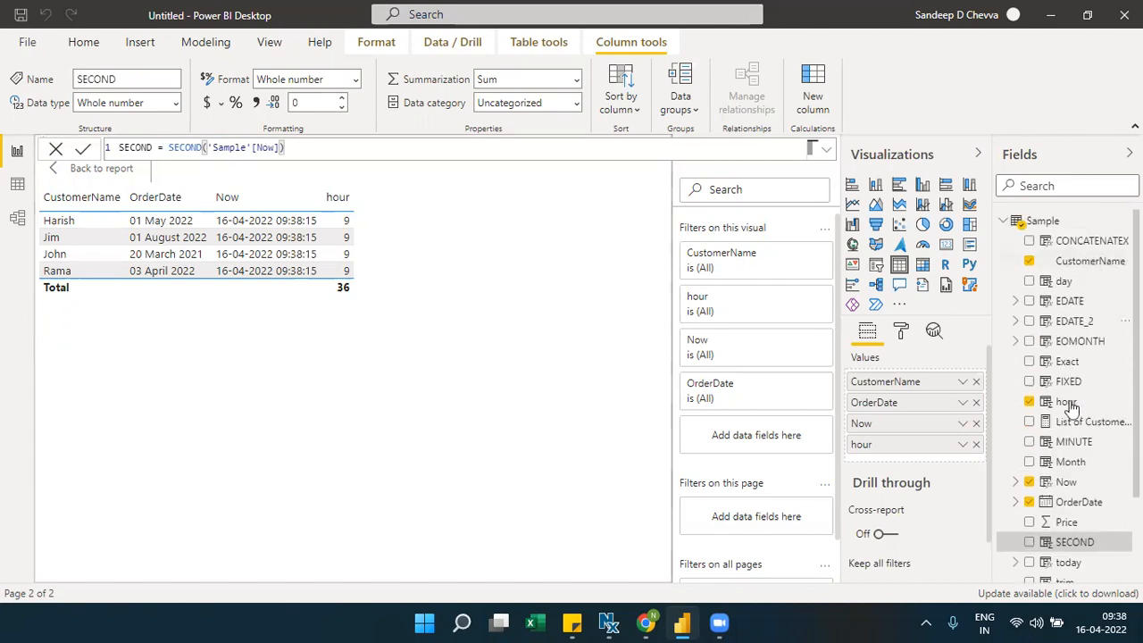
{"action": "left_click_drag", "start_coordinate": [1070, 452], "coordinate": [937, 465]}
{"action": "left_click_drag", "start_coordinate": [1061, 542], "coordinate": [921, 479]}
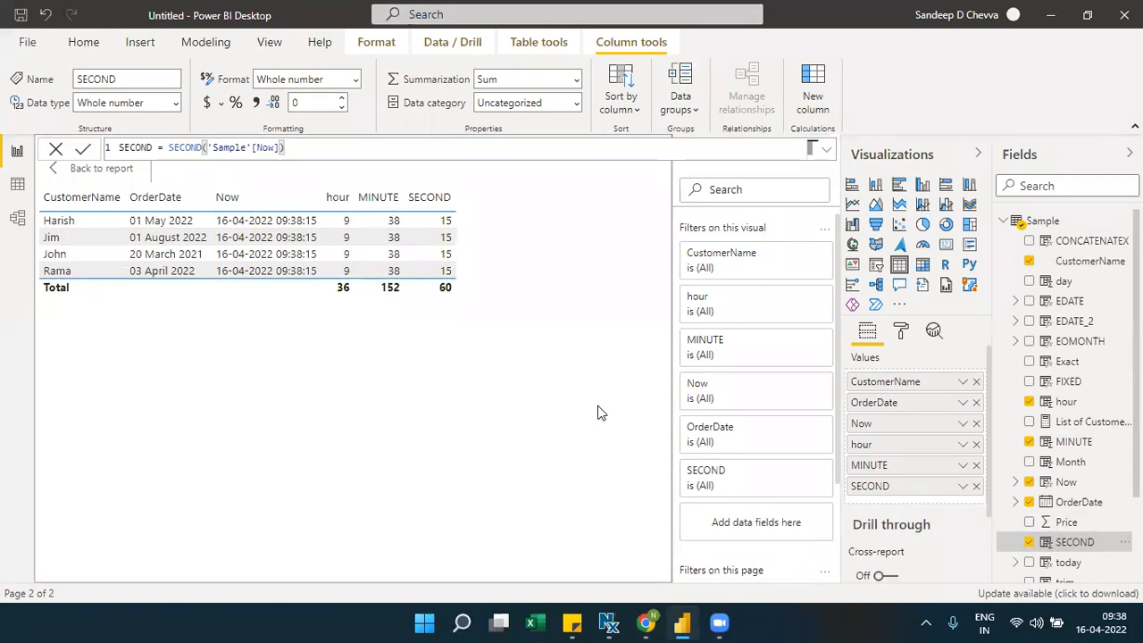
Add a calculated column to the Sample table with the formula QUARTER = QUARTER('Sample'[OrderDate]).
{"action": "right_click", "coordinate": [1057, 222]}
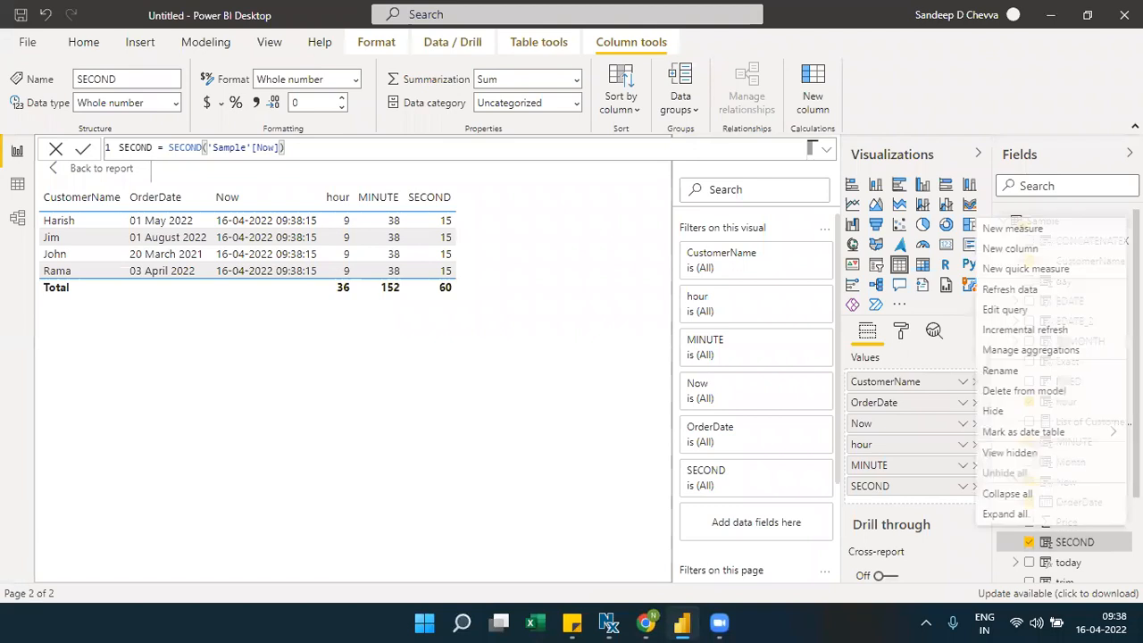
{"action": "left_click", "coordinate": [1023, 247]}
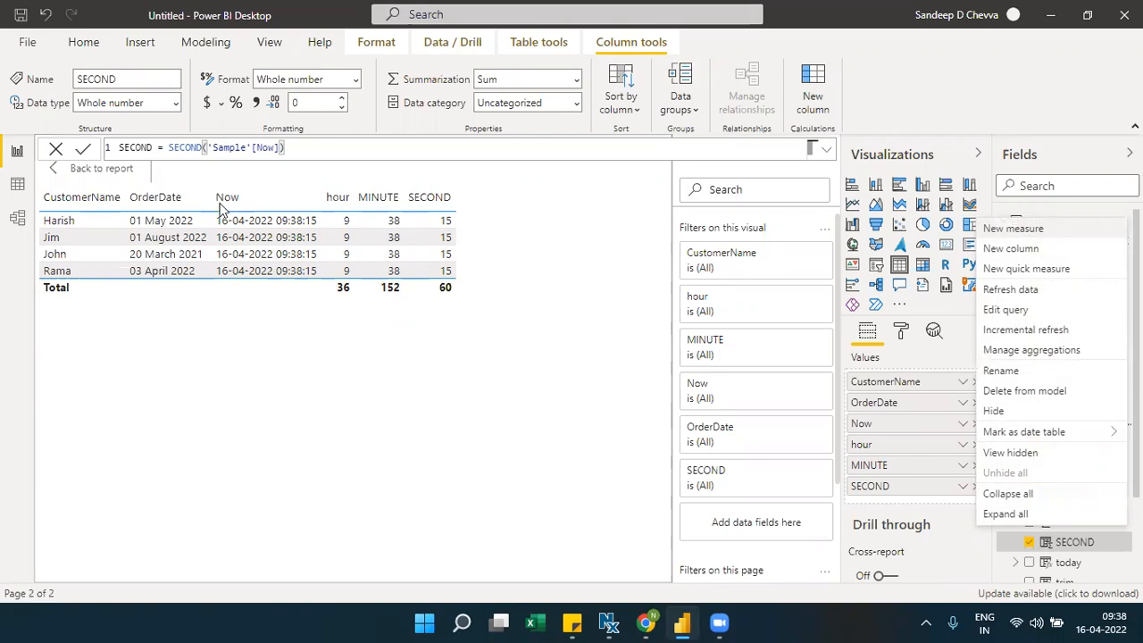
{"action": "left_click", "coordinate": [1009, 259]}
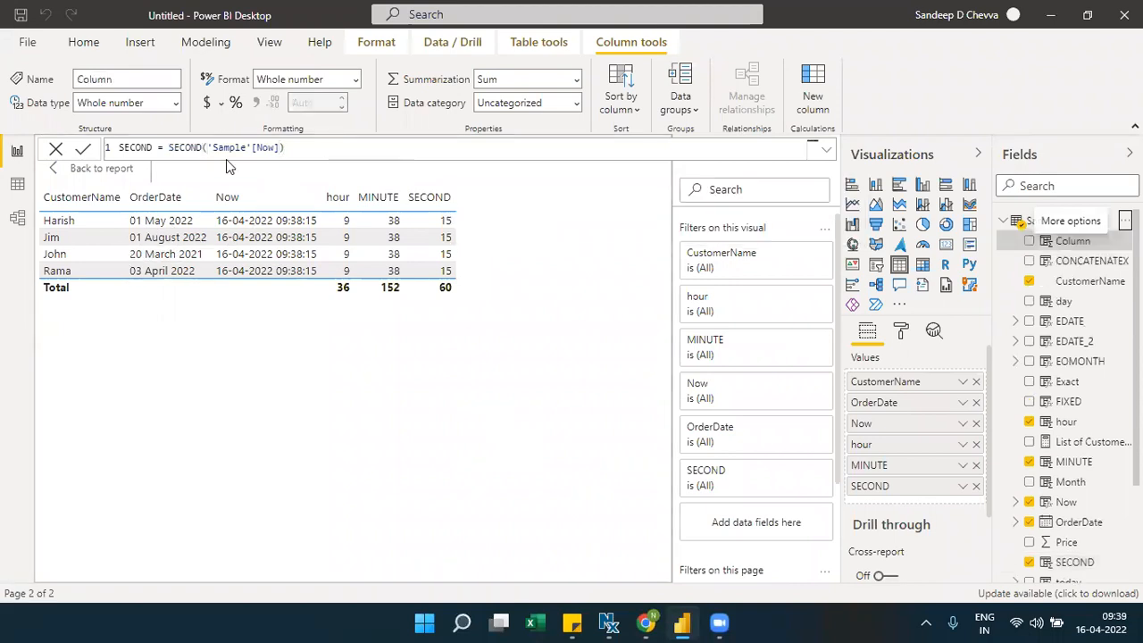
{"action": "type", "text": "QUARTER("}
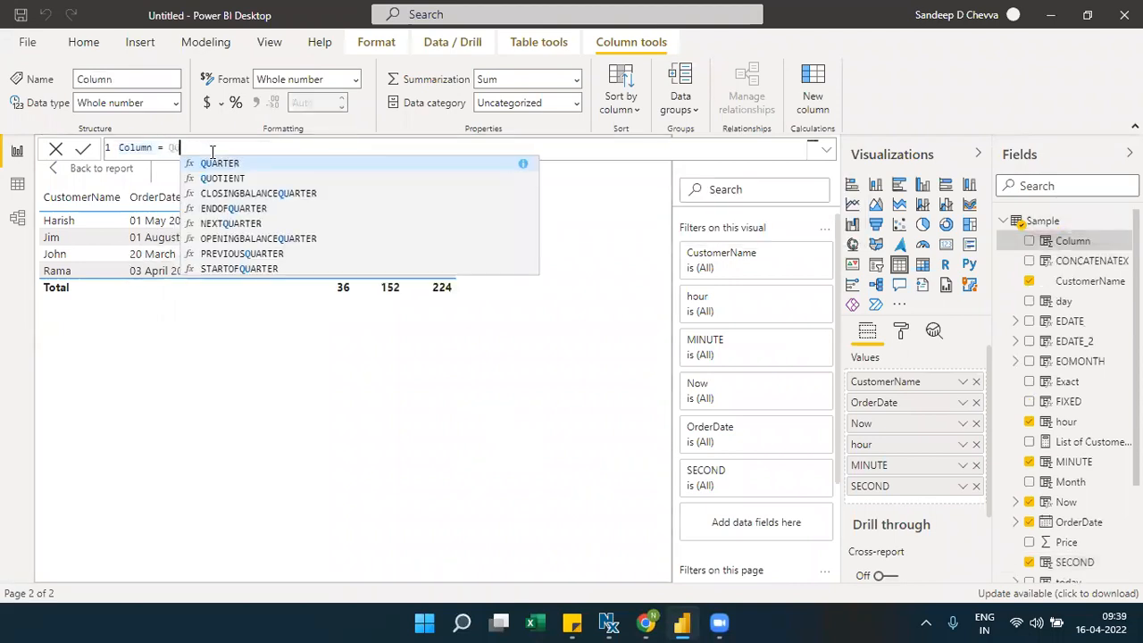
{"action": "type", "text": "'Sample'[OrderDate]"}
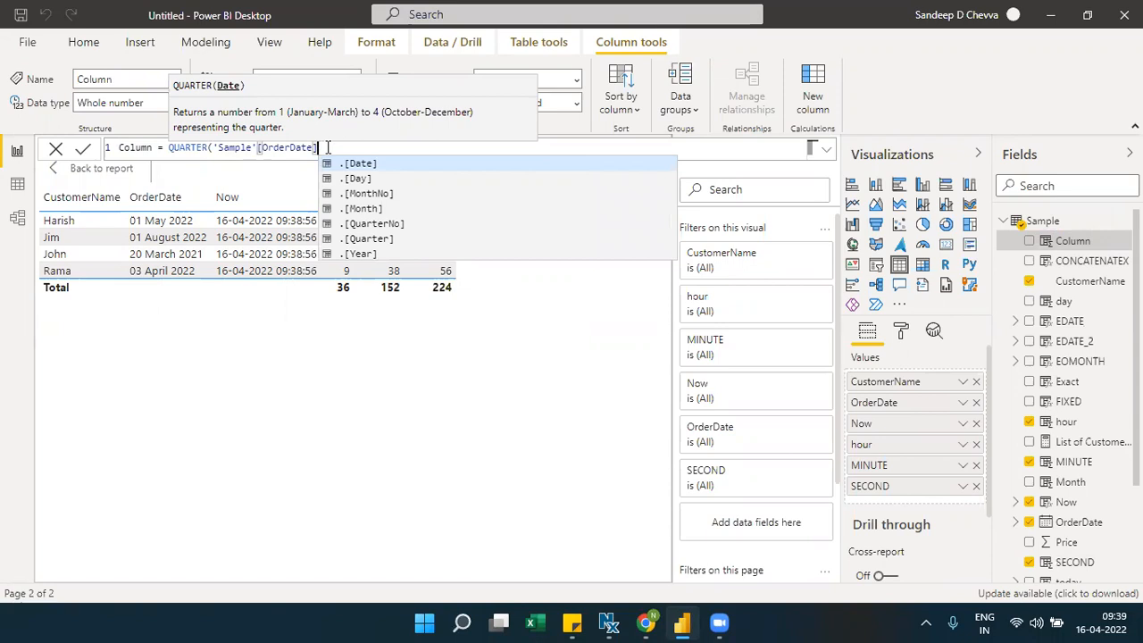
{"action": "type", "text": ")"}
{"action": "left_click", "coordinate": [175, 150]}
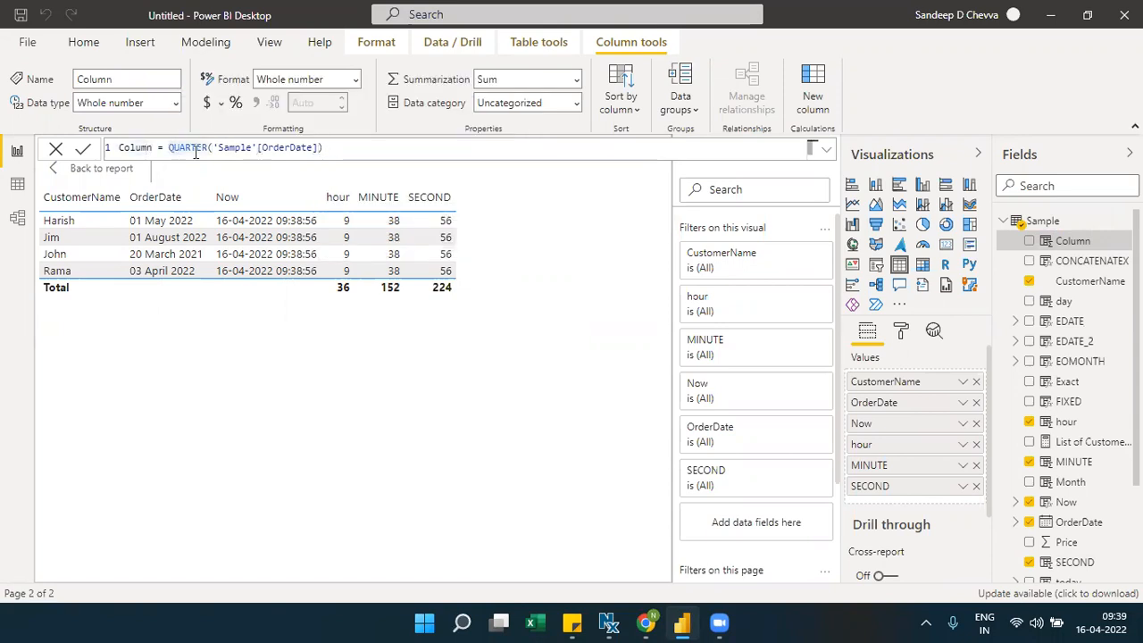
{"action": "left_click", "coordinate": [232, 151]}
{"action": "double_click", "coordinate": [191, 147]}
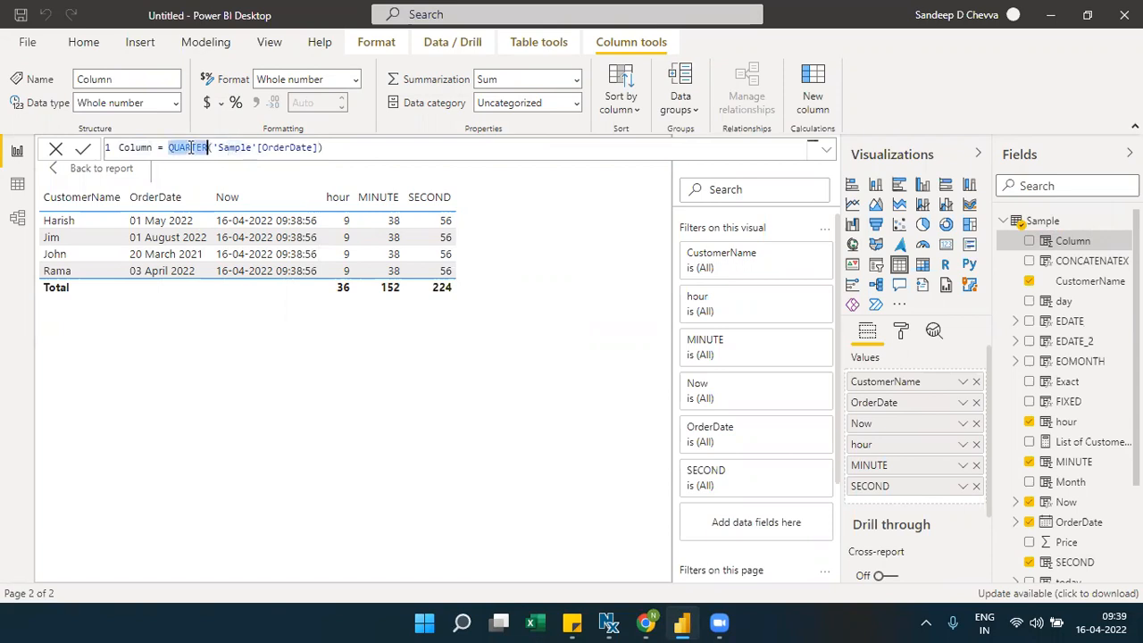
{"action": "double_click", "coordinate": [148, 147]}
{"action": "key", "text": "ctrl+v"}
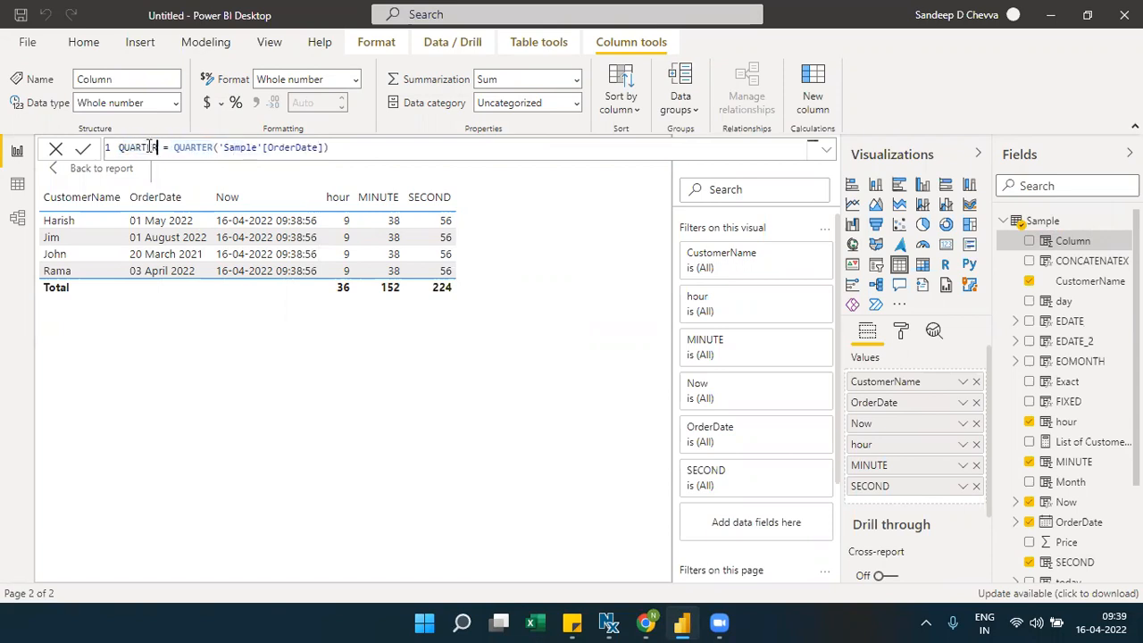
{"action": "left_click", "coordinate": [83, 149]}
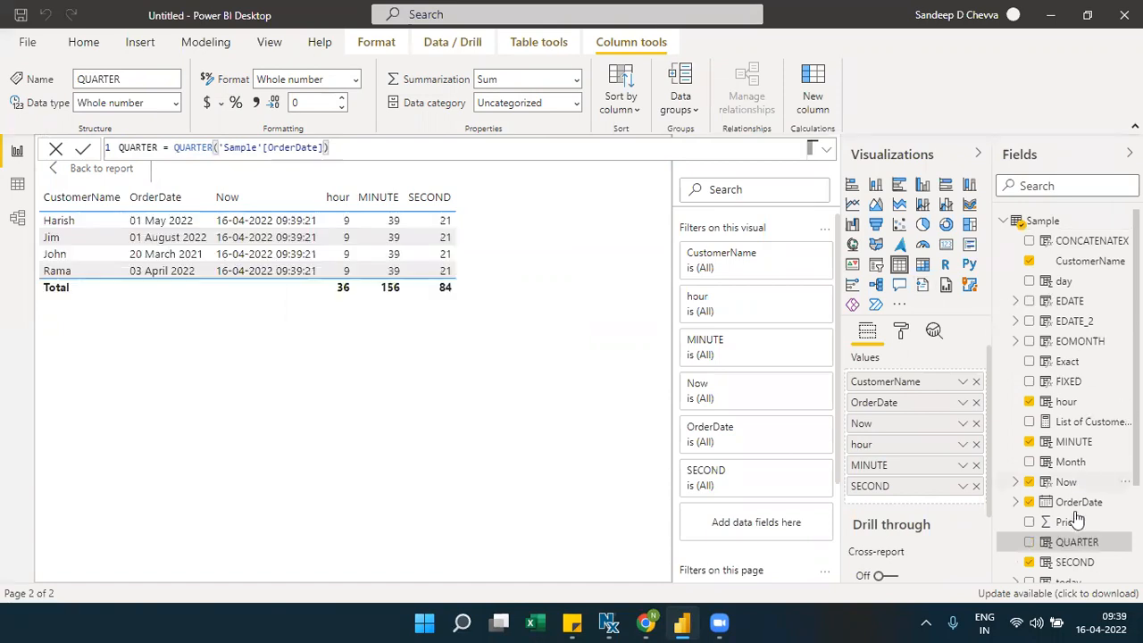
Add the QUARTER column to the table visual after SECOND.
{"action": "left_click_drag", "start_coordinate": [1059, 547], "coordinate": [935, 501]}
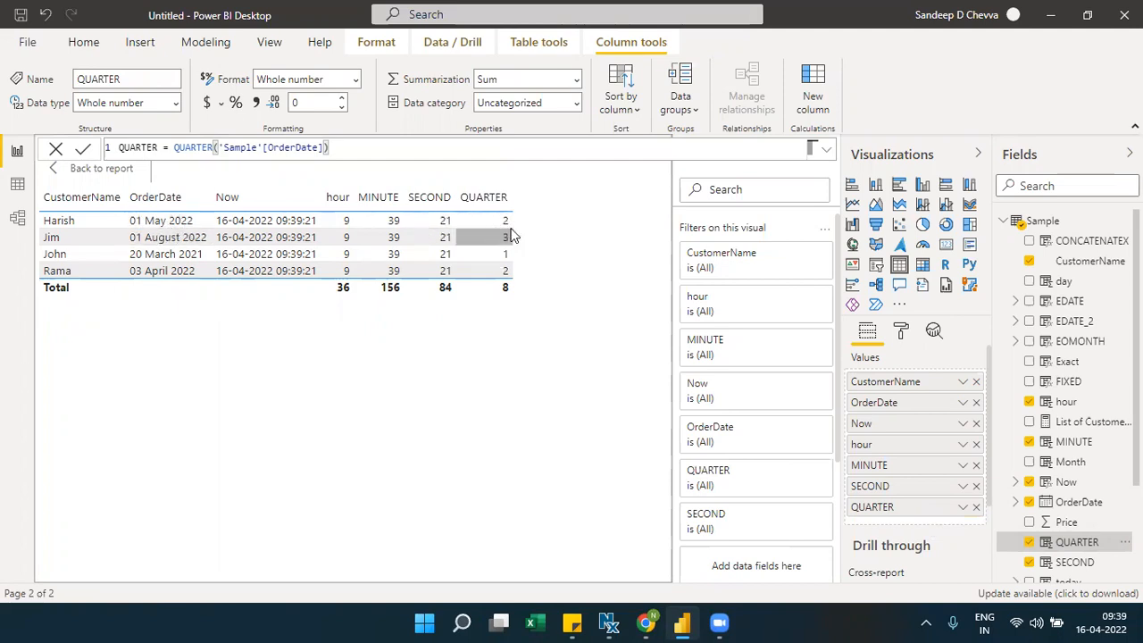
{"action": "double_click", "coordinate": [203, 150]}
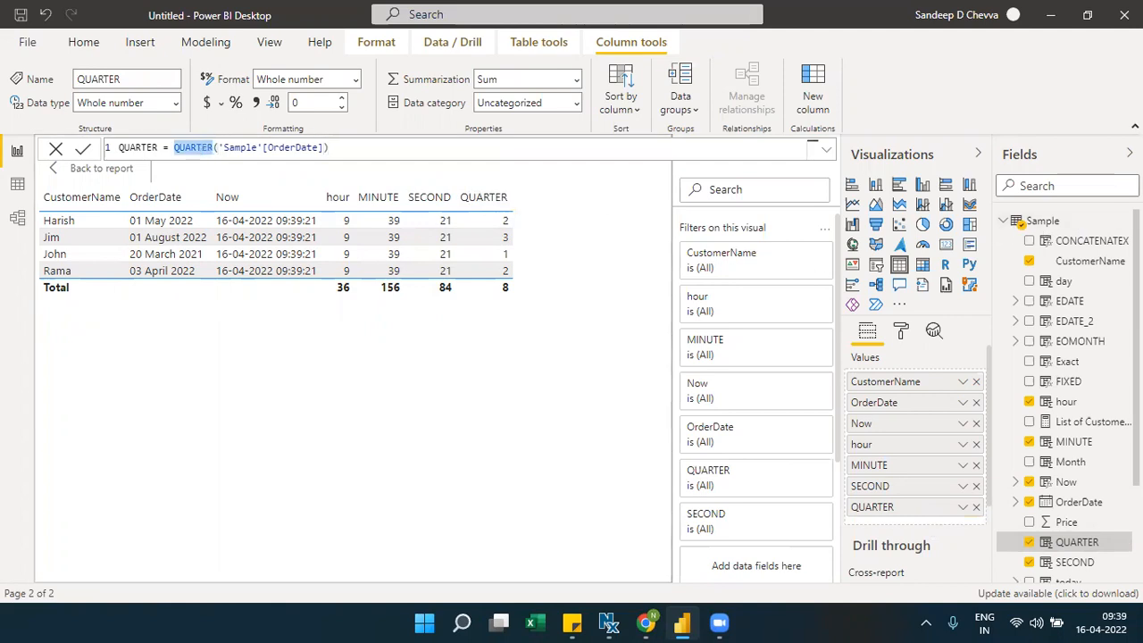
Create another calculated column in the Sample table and begin its formula with the DATE function.
{"action": "left_click", "coordinate": [1121, 220]}
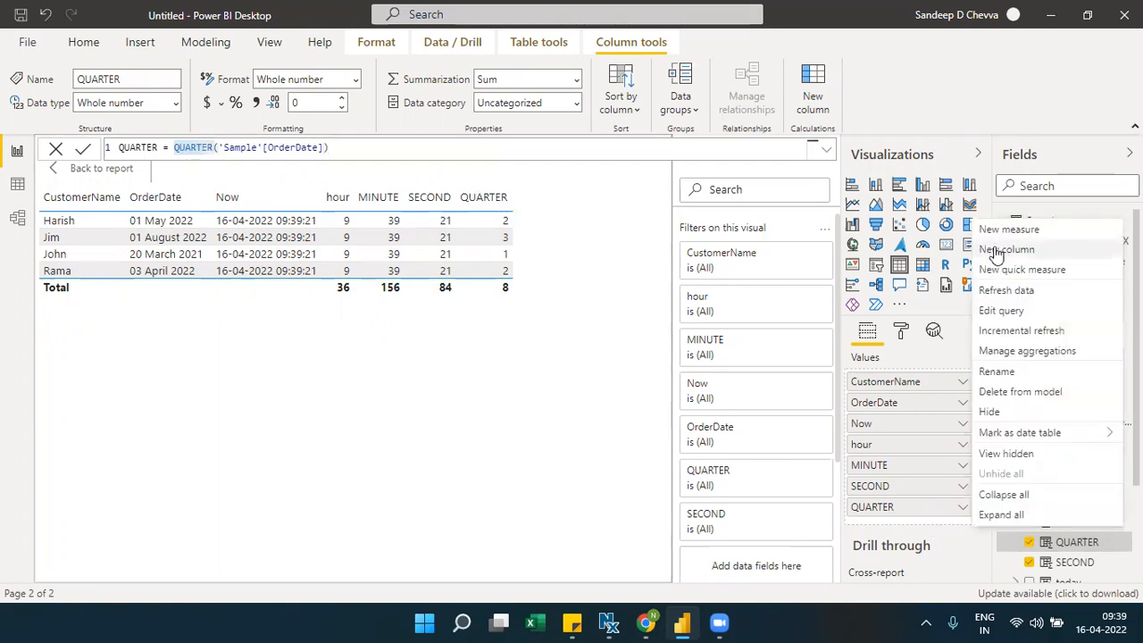
{"action": "key", "text": "Escape"}
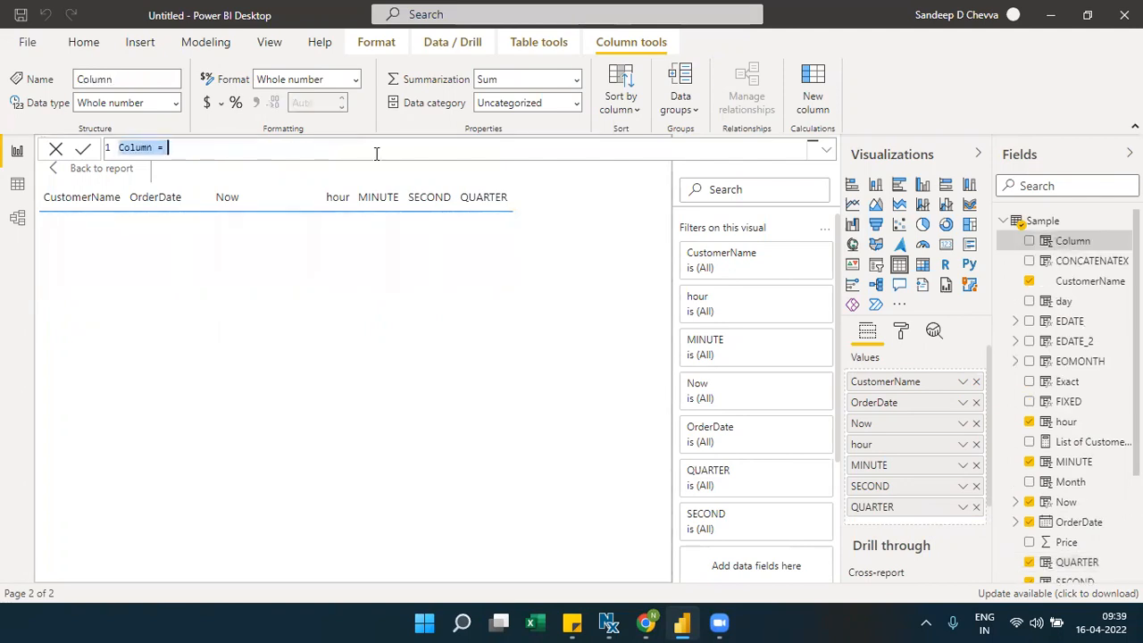
{"action": "type", "text": "Date"}
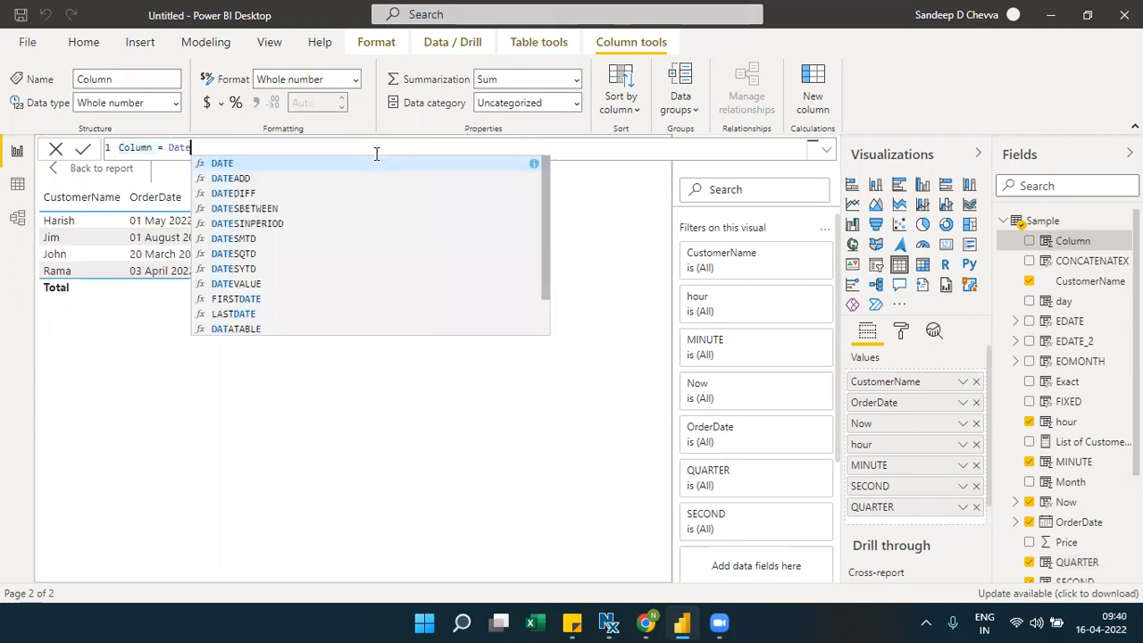
{"action": "type", "text": "("}
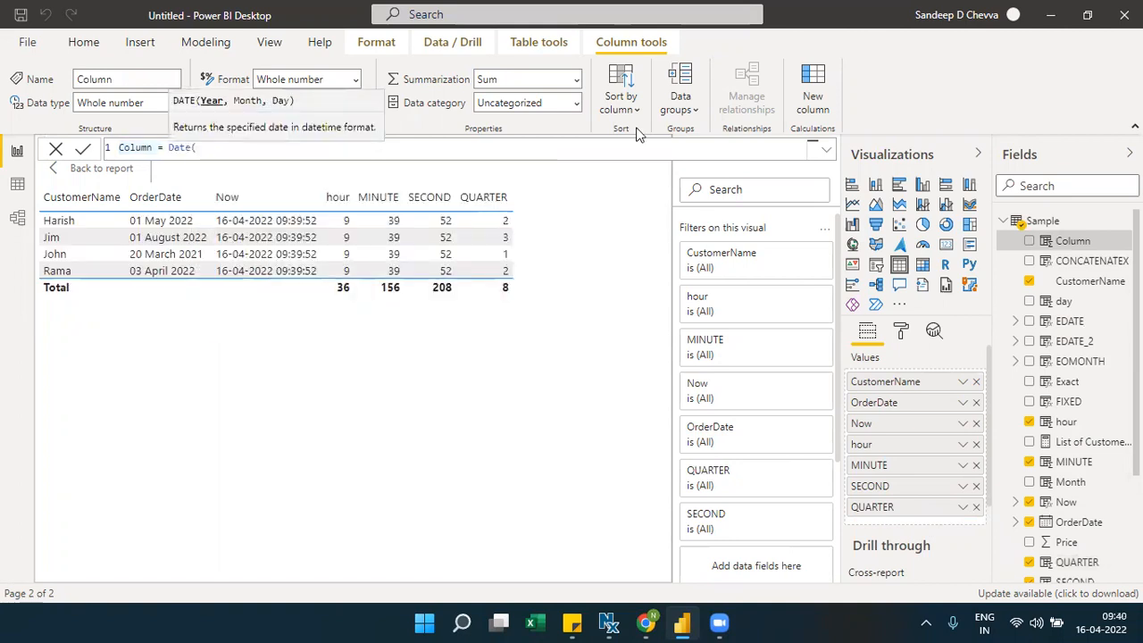